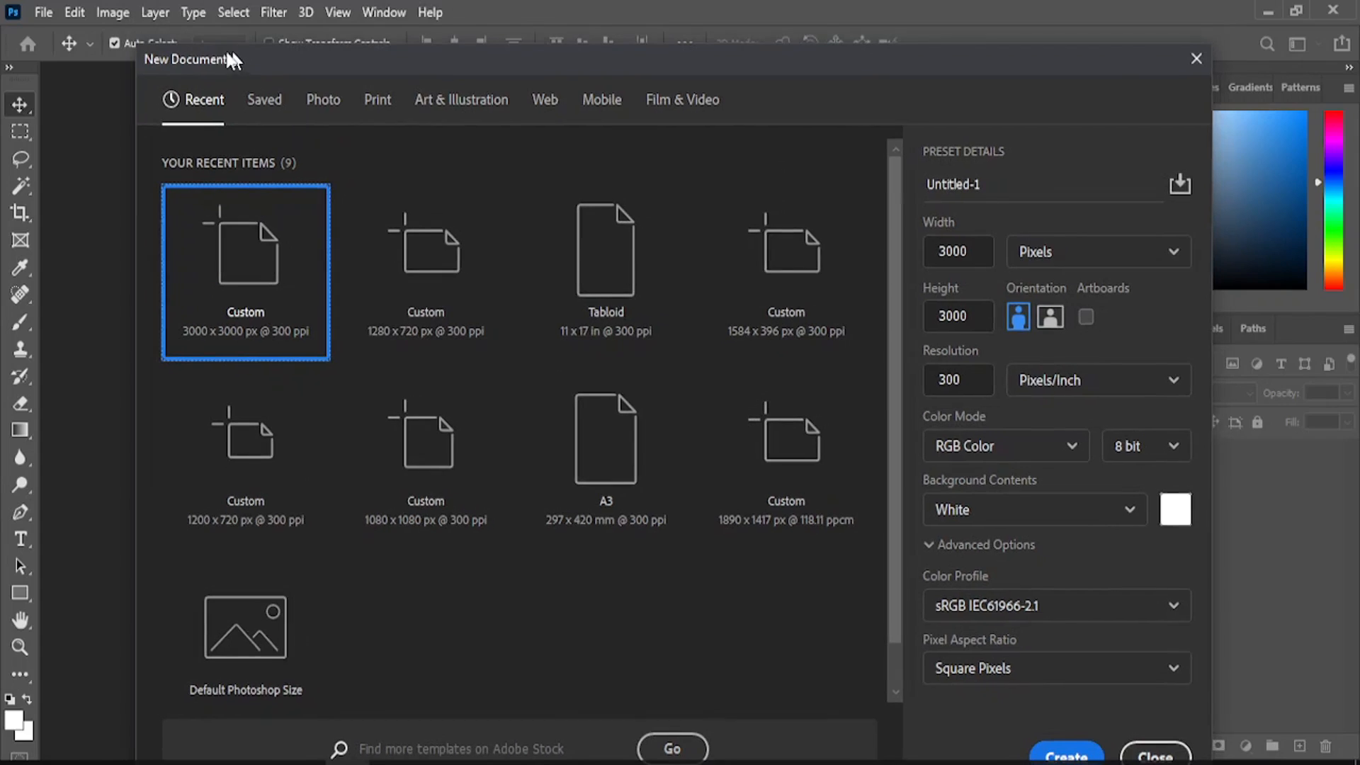
- Create a white 3000 × 3000 px document at 300 ppi named 'bithday flyer'
click(1185, 59)
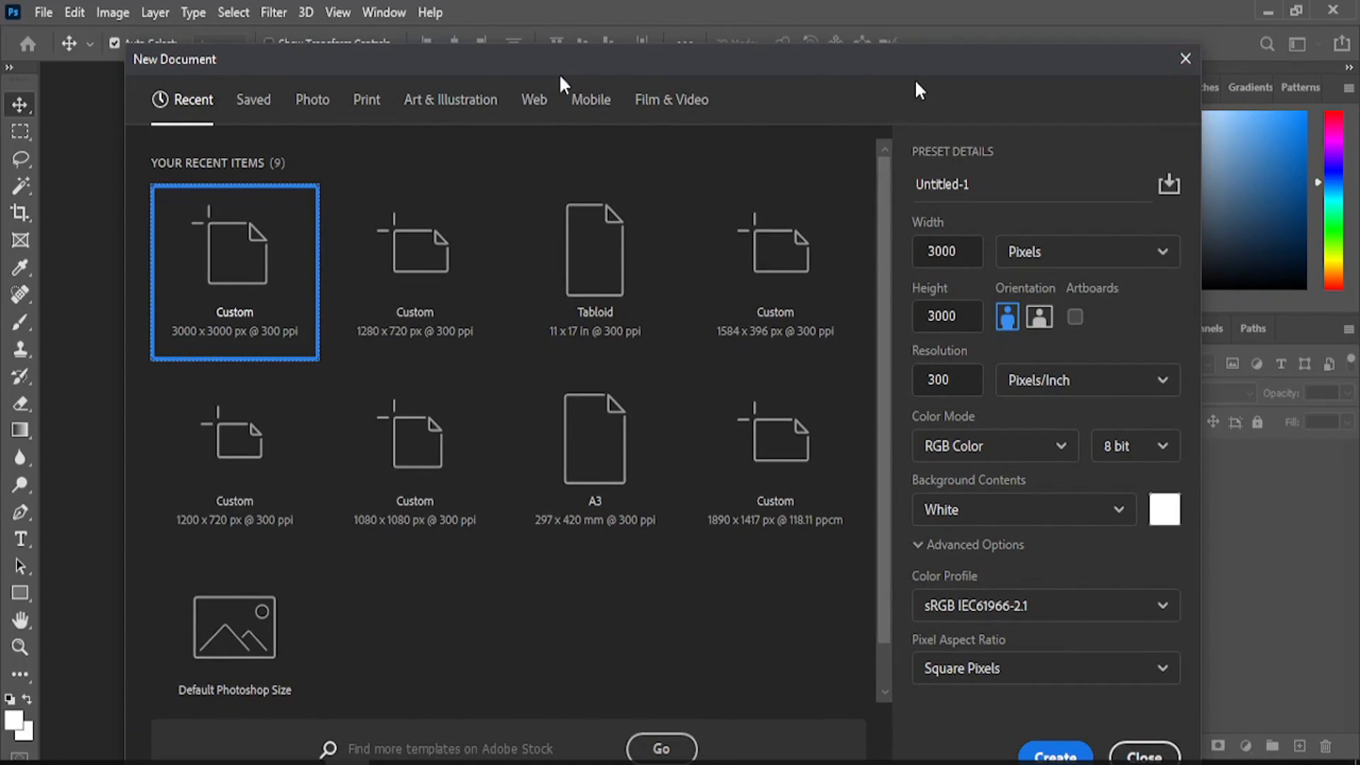
click(43, 11)
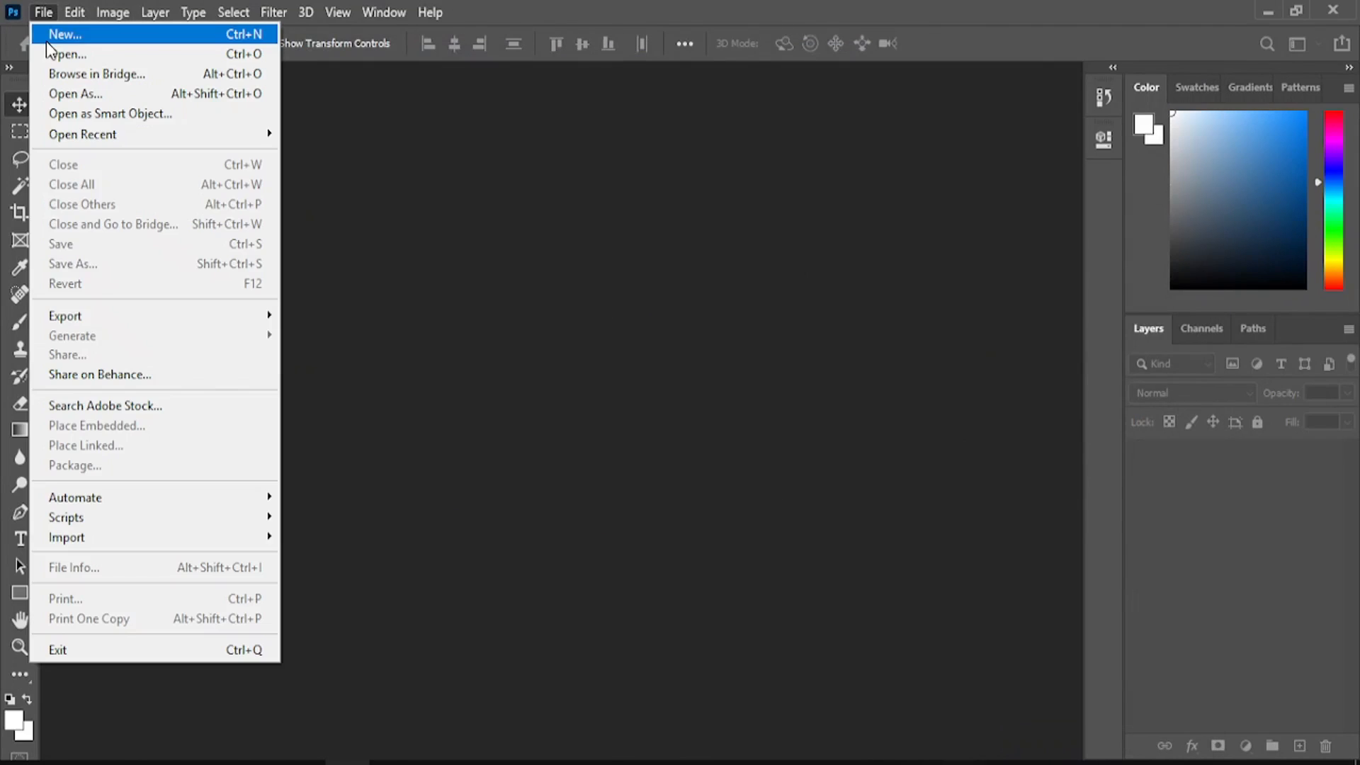
click(47, 44)
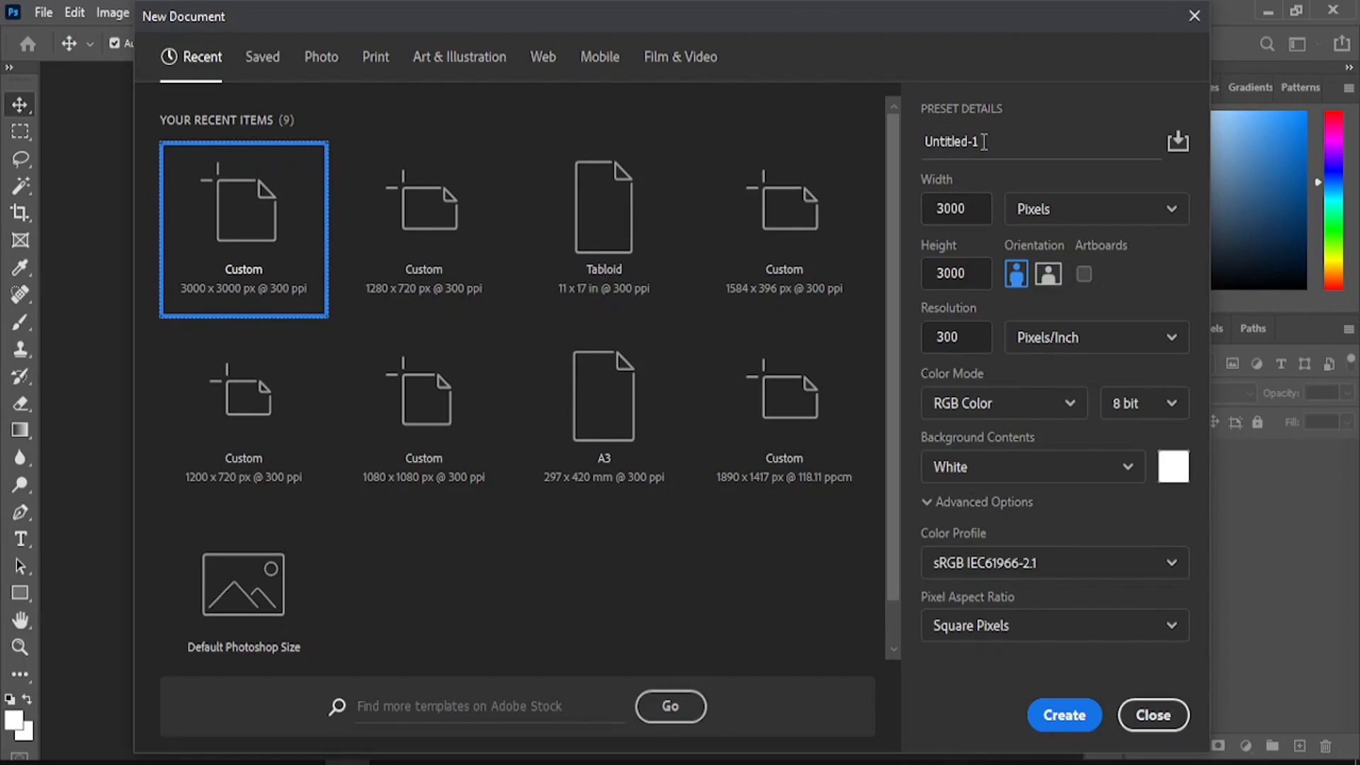
drag(984, 141, 925, 140)
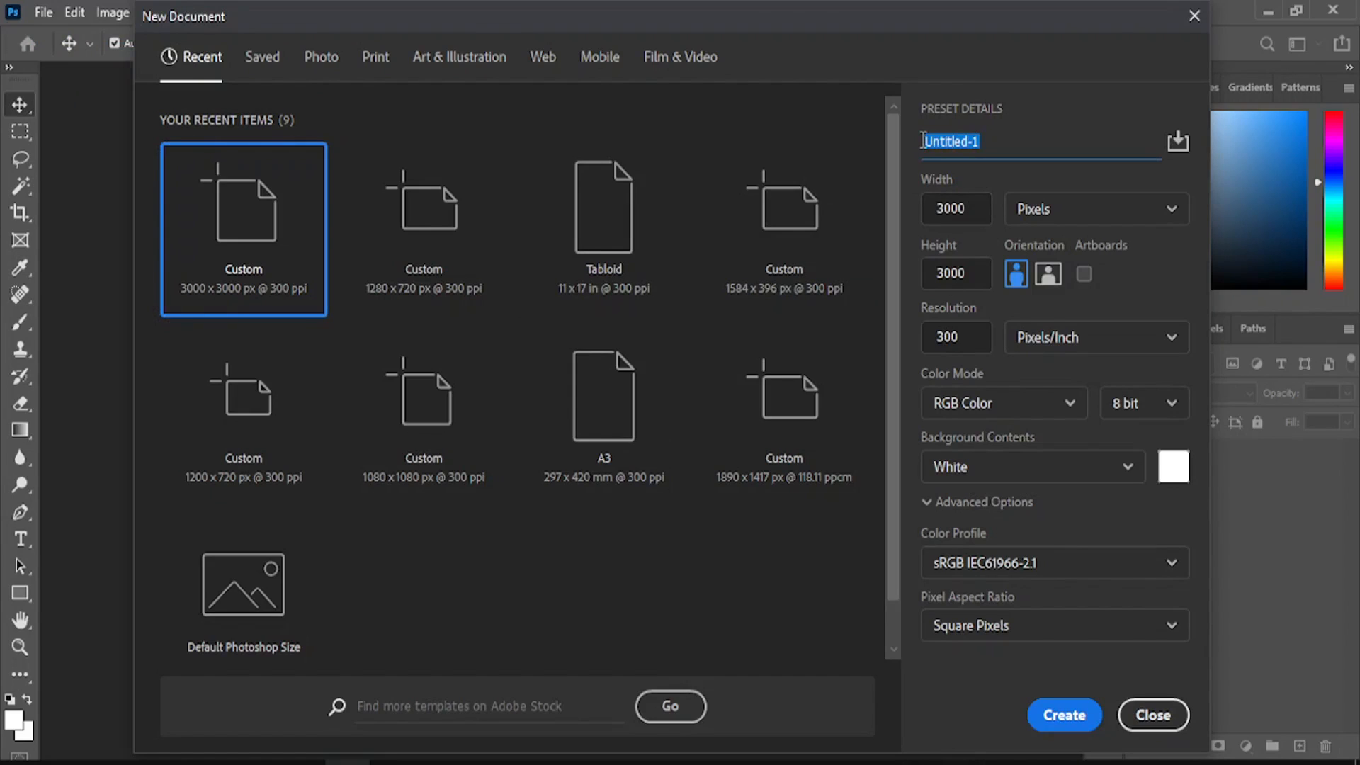
text(bithday flyer)
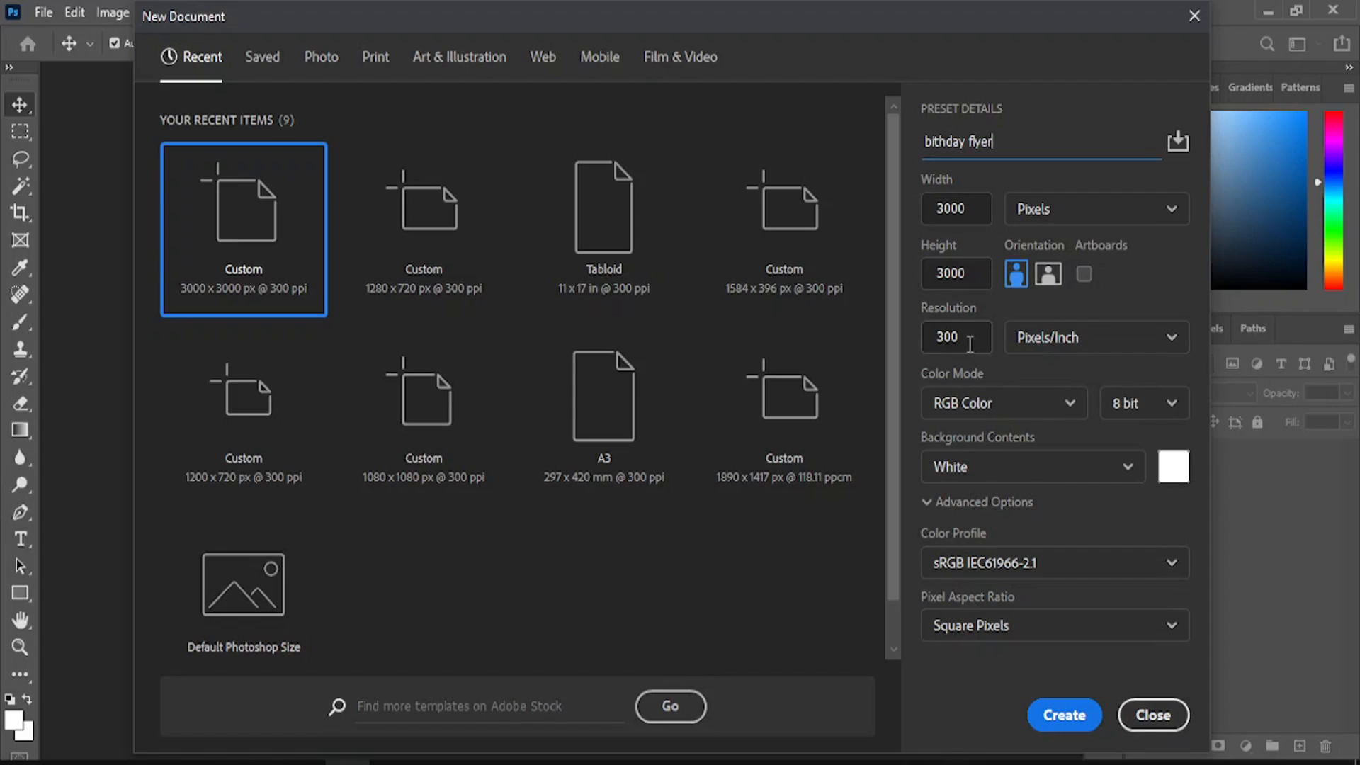
click(1065, 717)
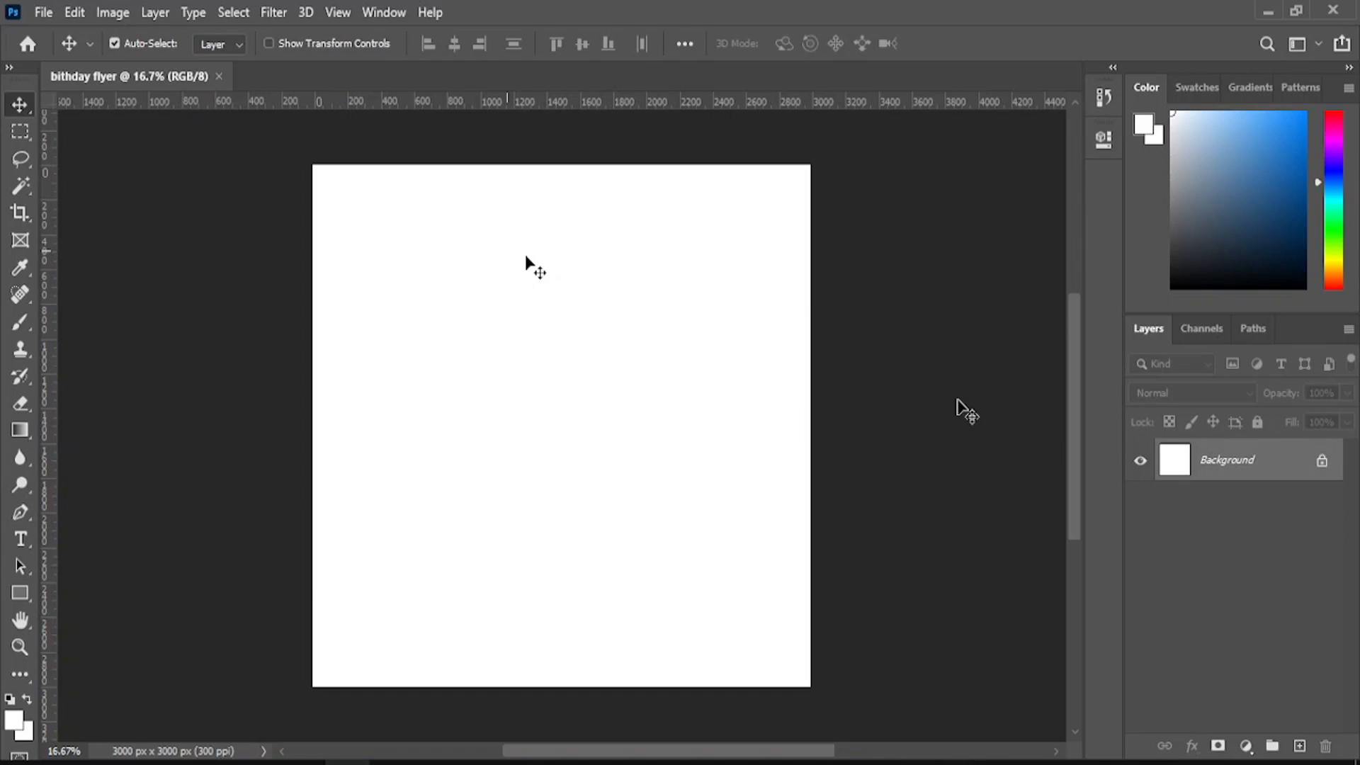
- Embed the crumpled paper texture image and stretch it across the full canvas width
click(44, 11)
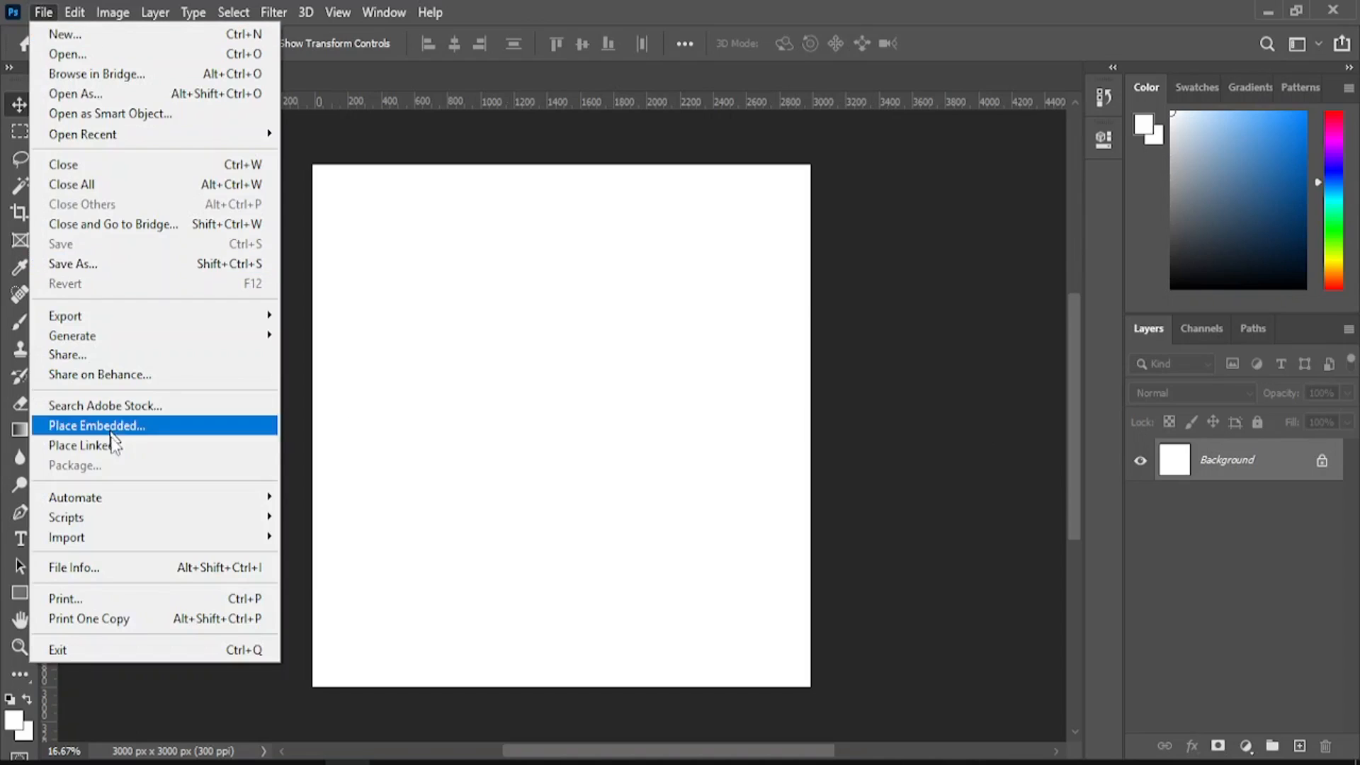
click(138, 426)
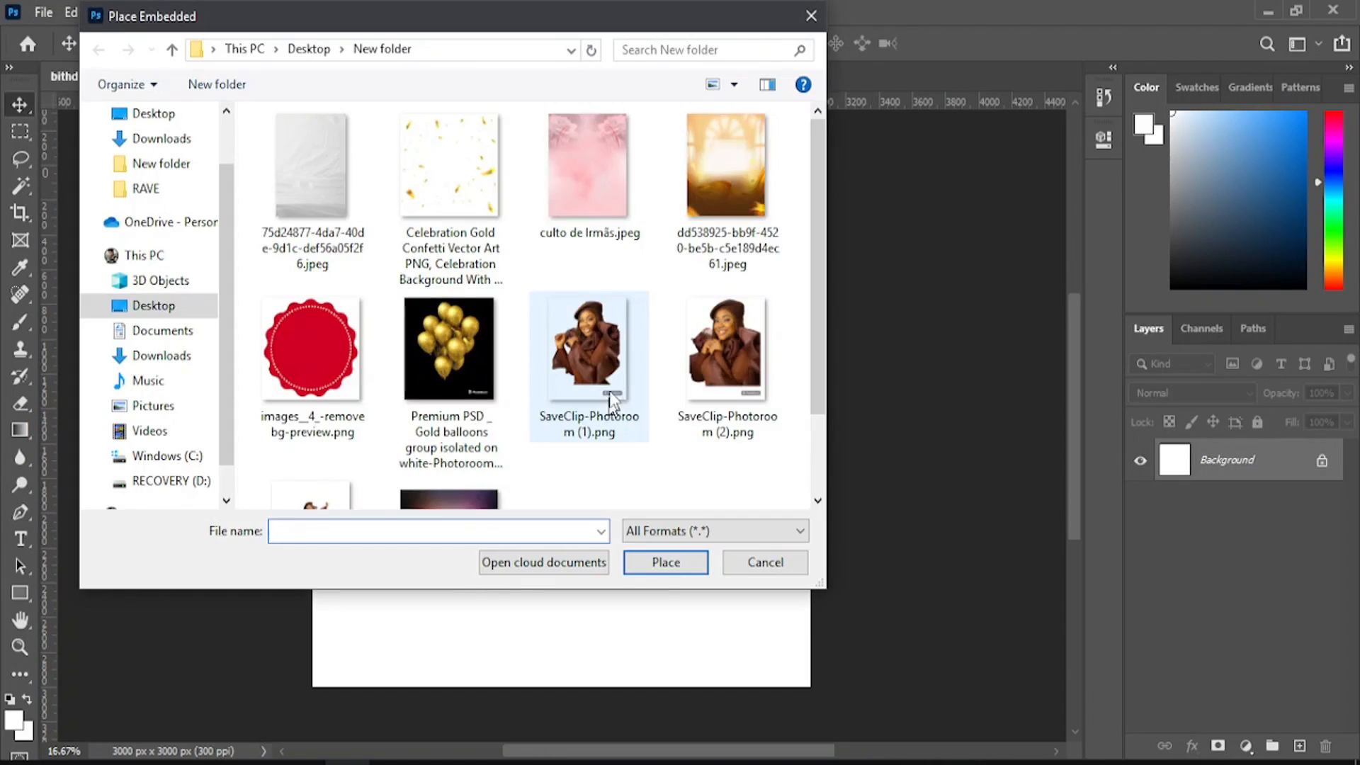
click(722, 202)
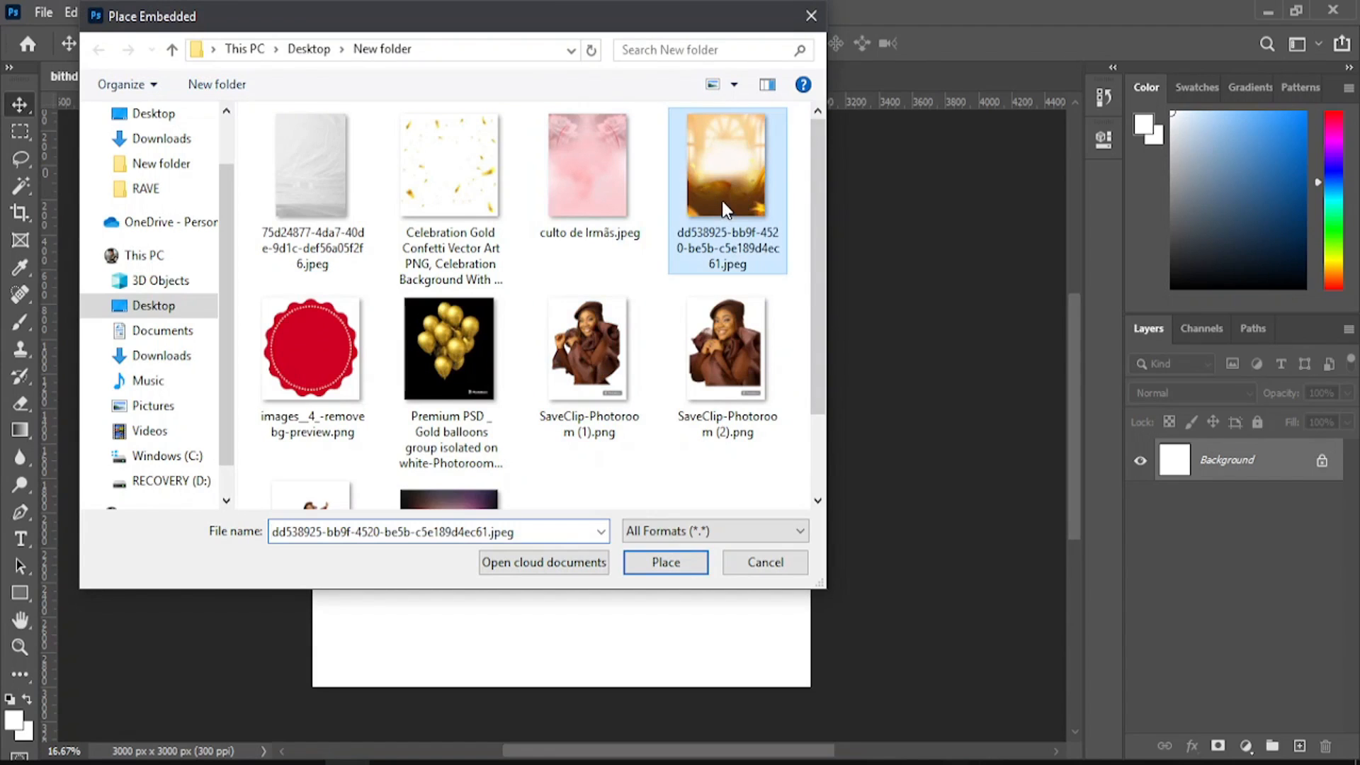
click(337, 190)
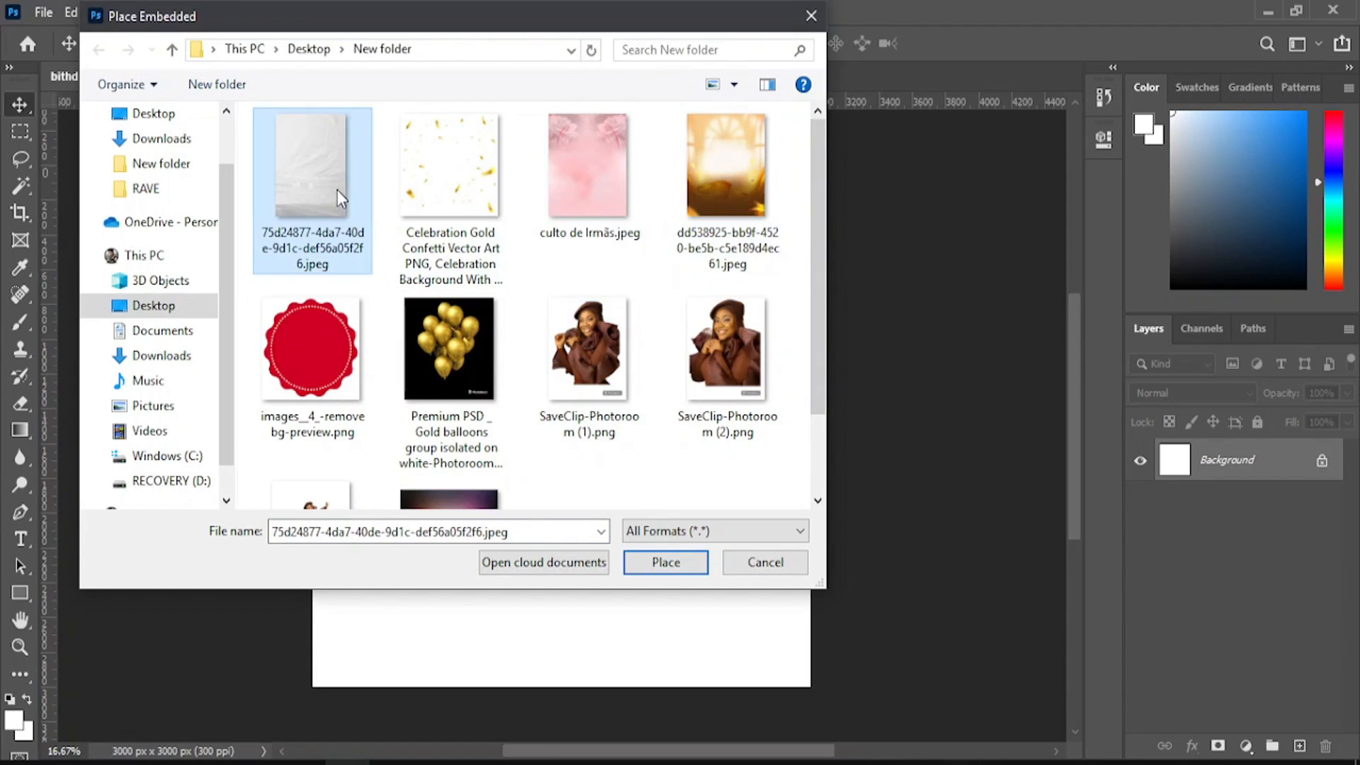
click(706, 566)
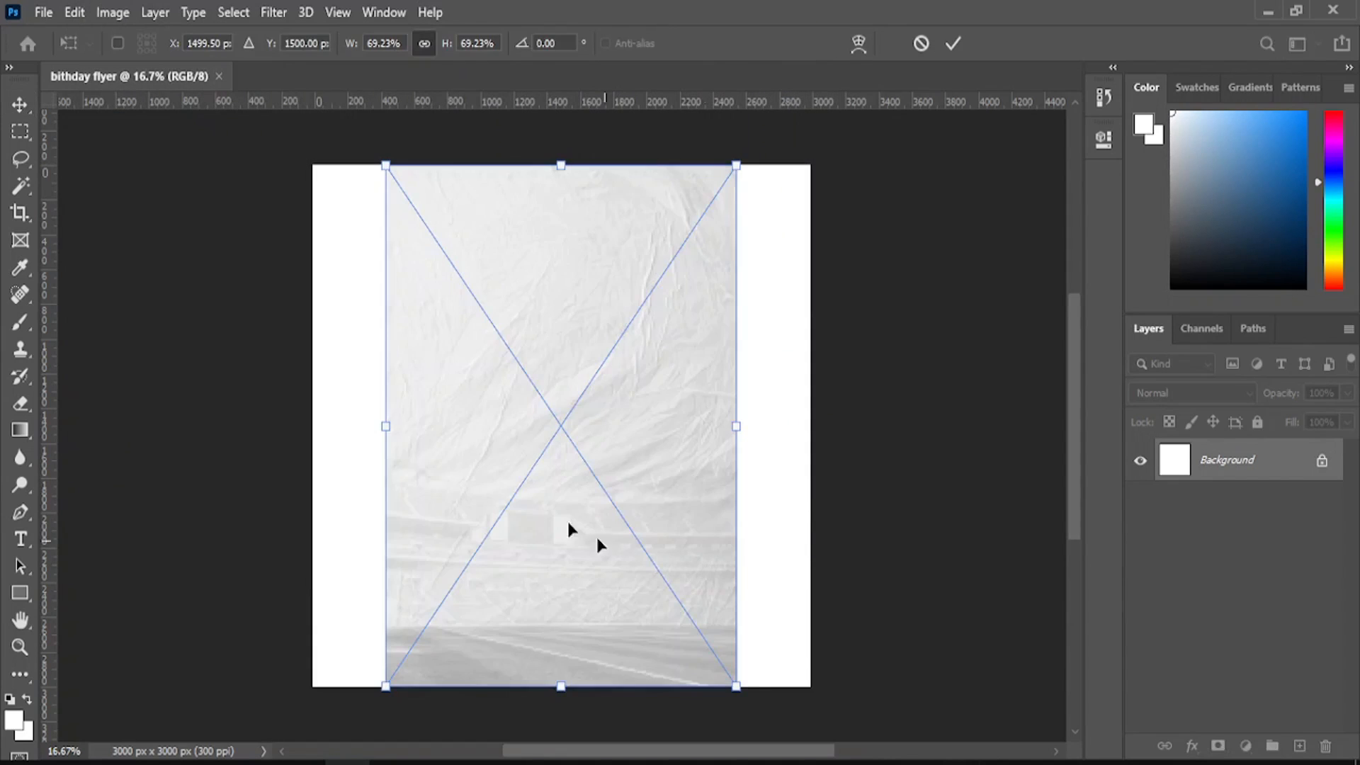
drag(386, 432, 302, 424)
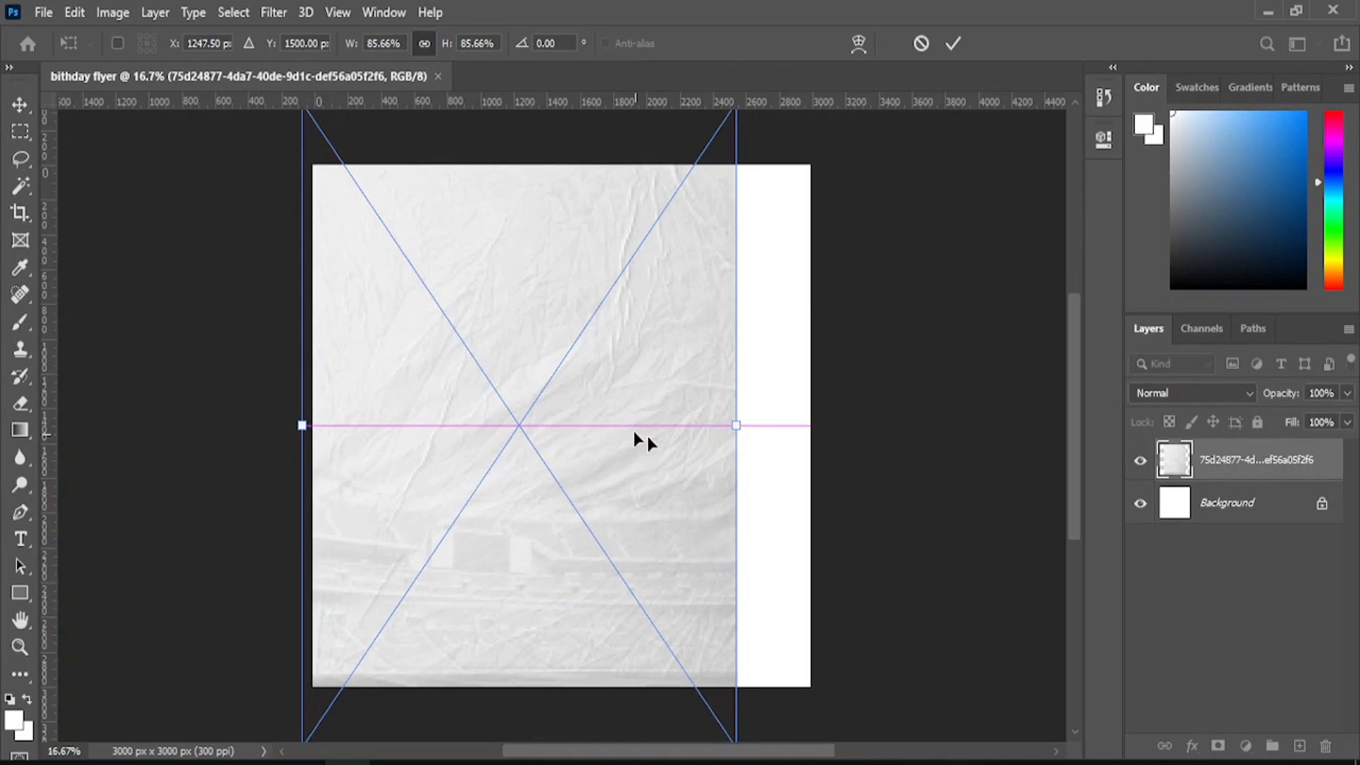
drag(739, 424, 831, 410)
click(953, 43)
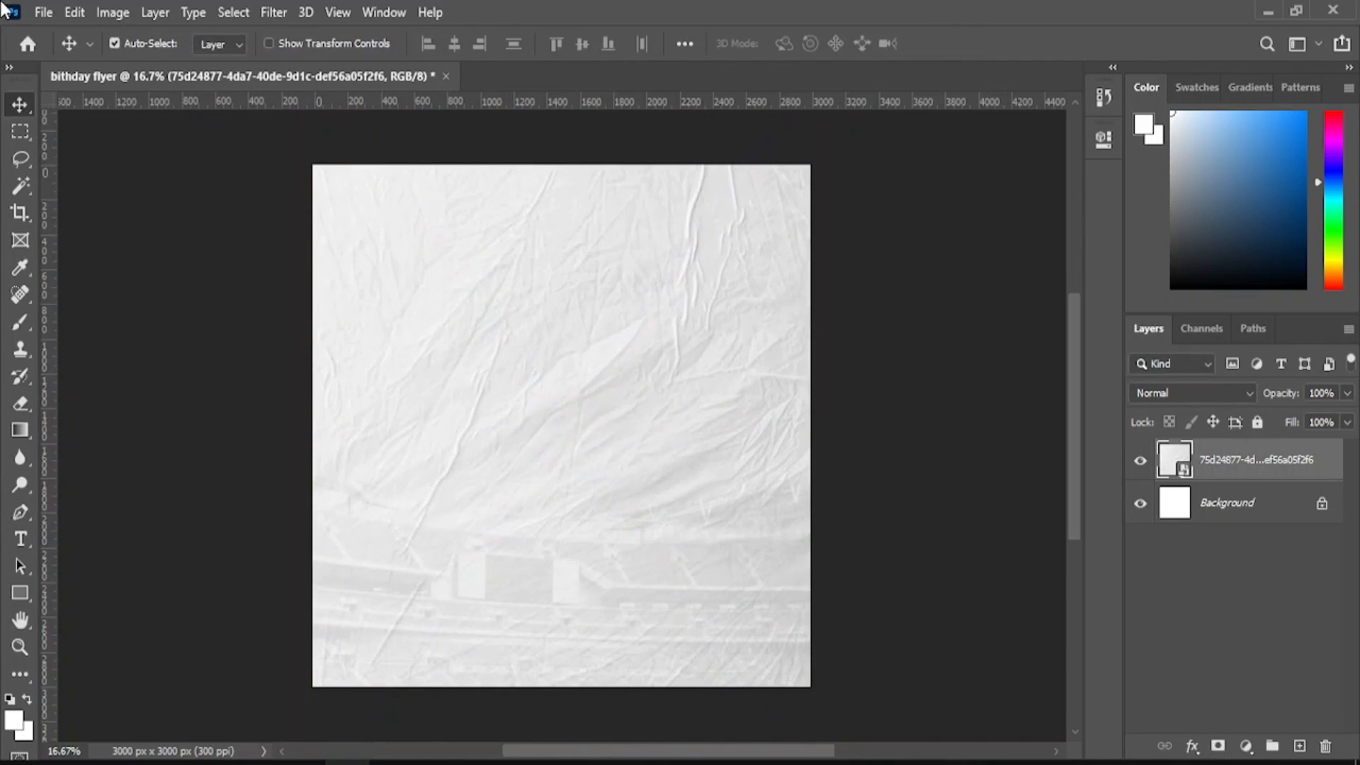
click(43, 12)
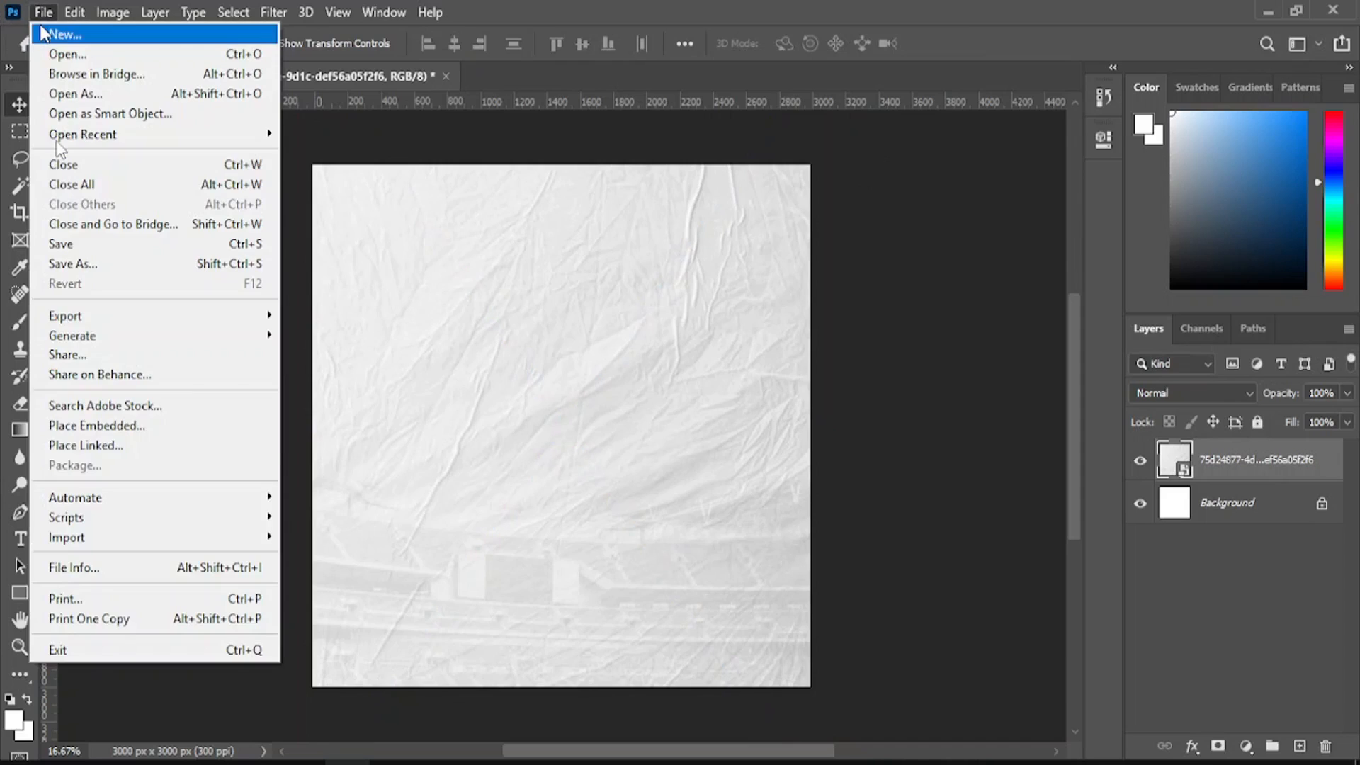
- Embed the golden window dd538925 image and widen it to the left and right canvas edges
click(113, 425)
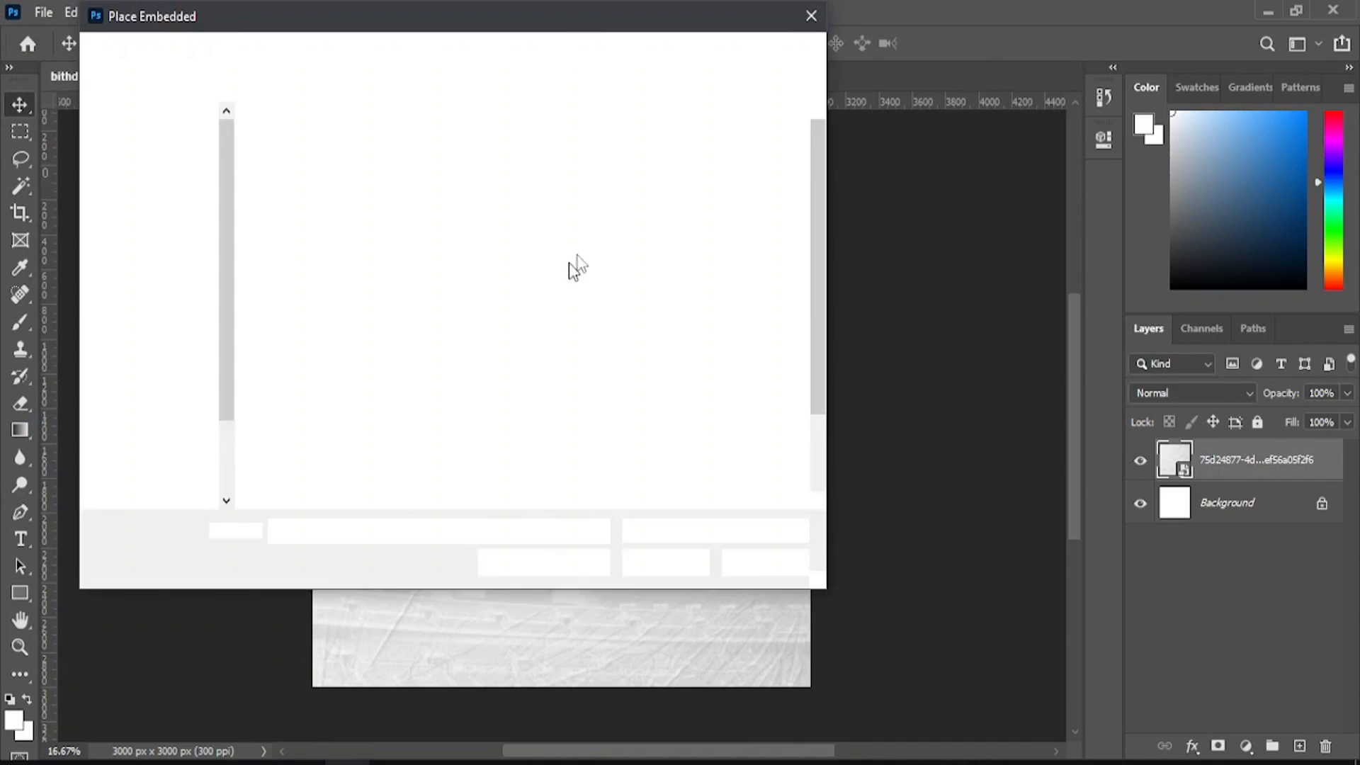
click(691, 209)
click(666, 563)
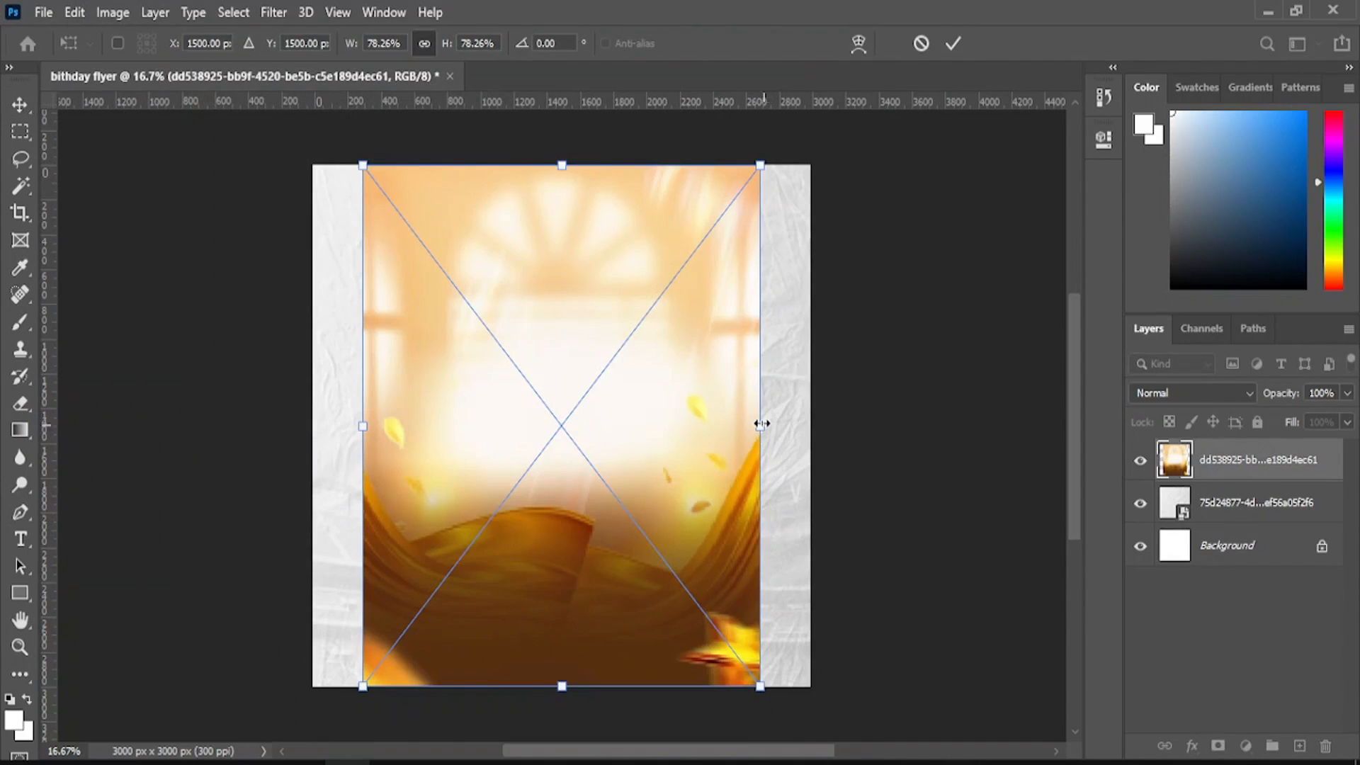
drag(776, 426, 814, 427)
drag(362, 425, 305, 425)
key(Return)
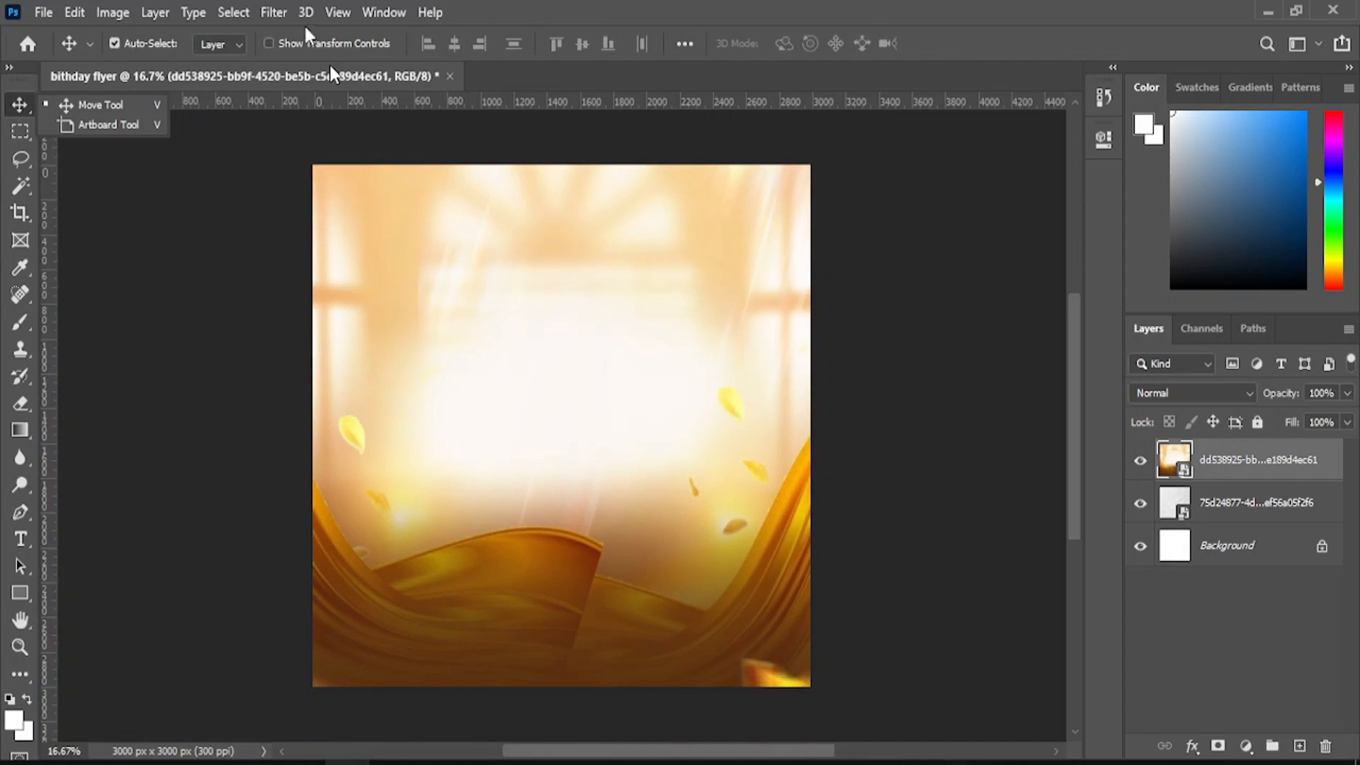
- Apply a Gaussian Blur with a 15.0-pixel radius to the golden window layer
click(284, 12)
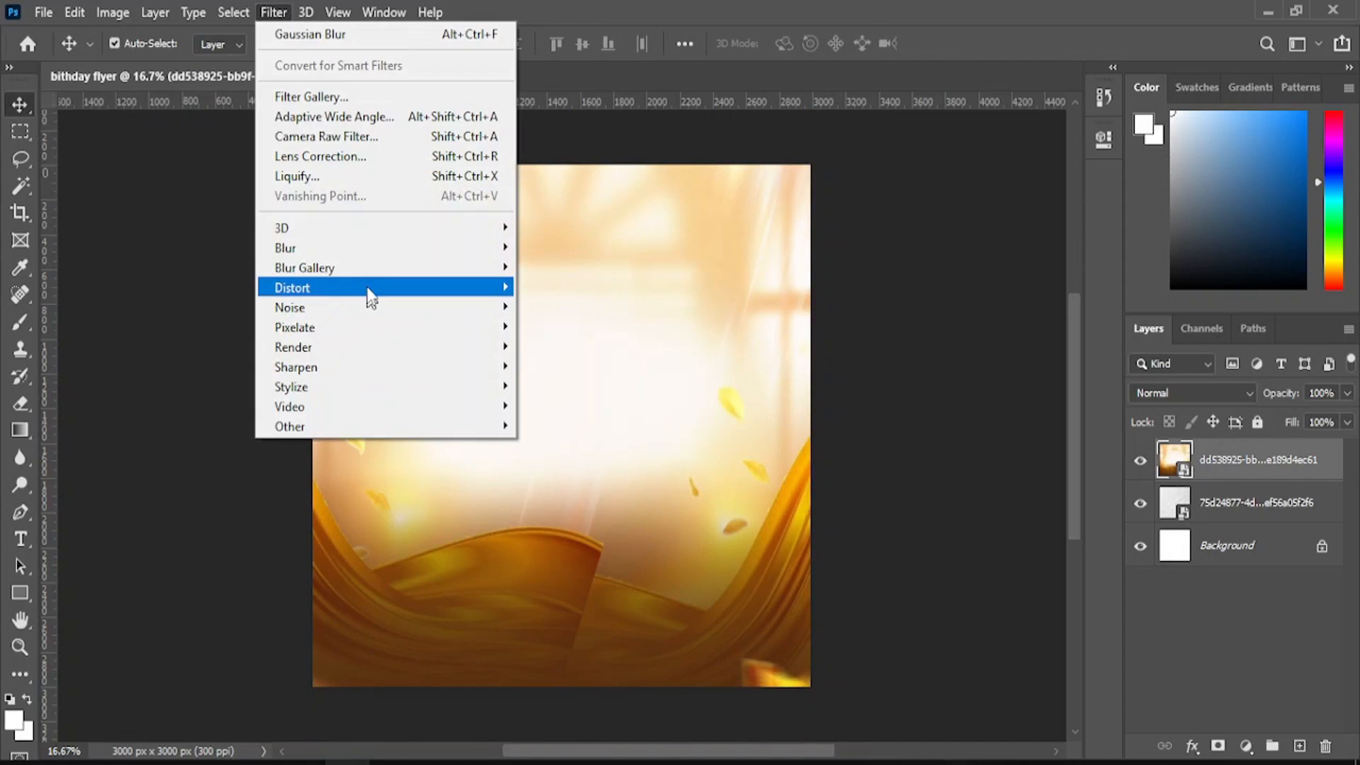
mouse_move(372, 253)
click(567, 328)
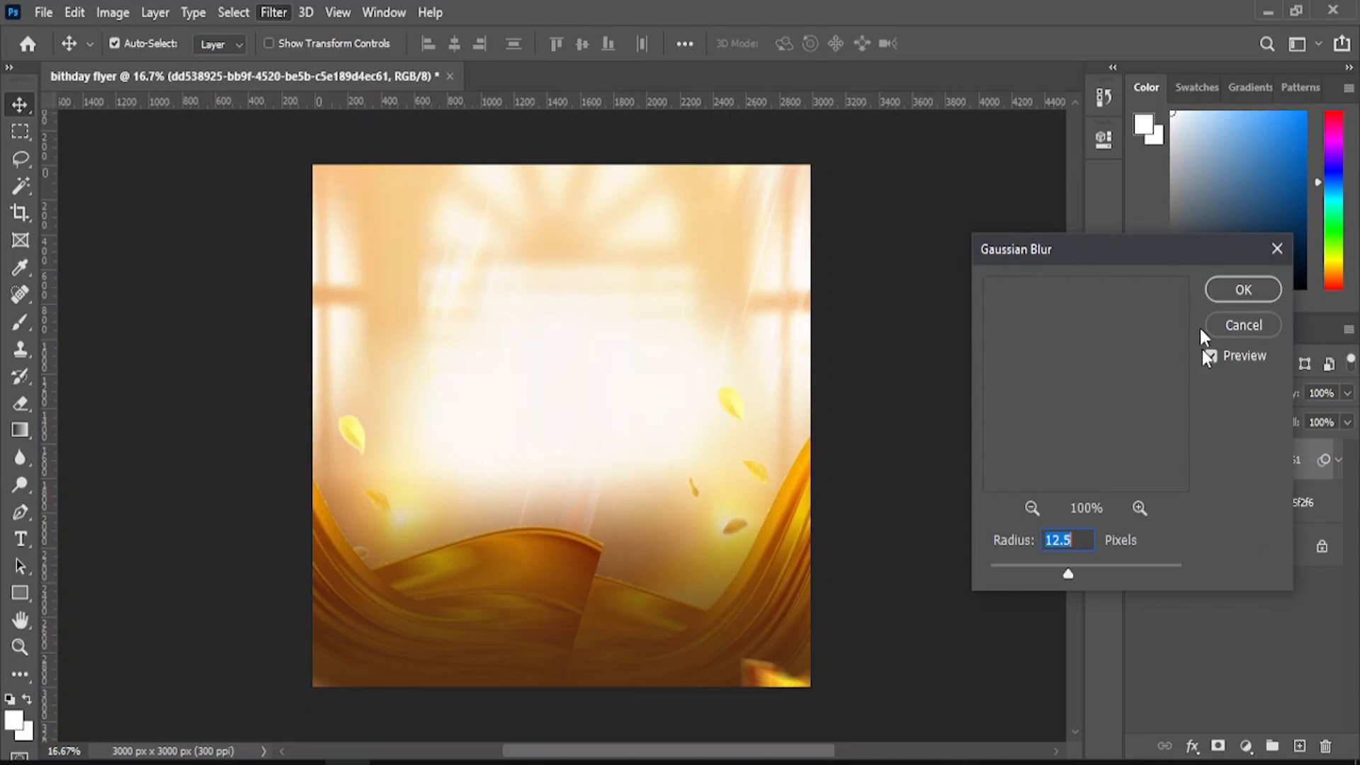
drag(1130, 258, 903, 206)
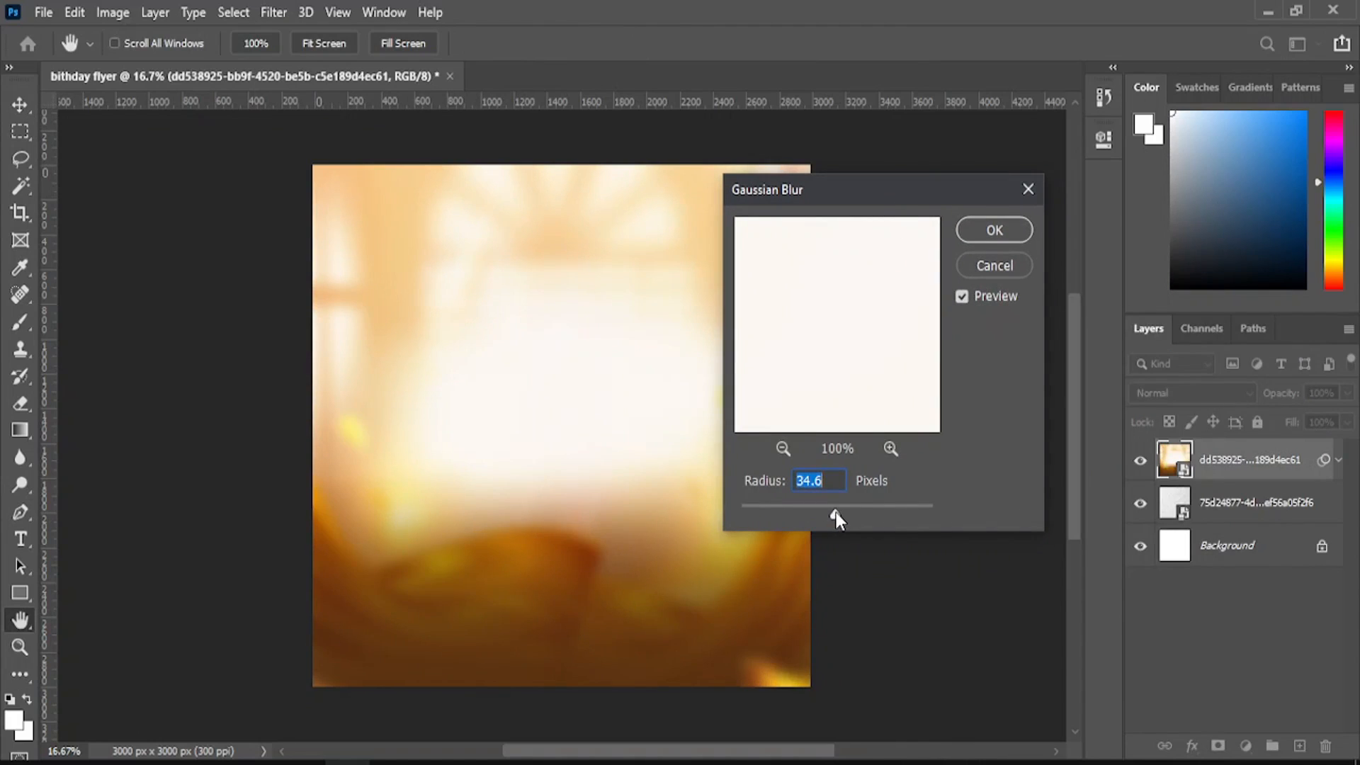
drag(835, 513, 825, 512)
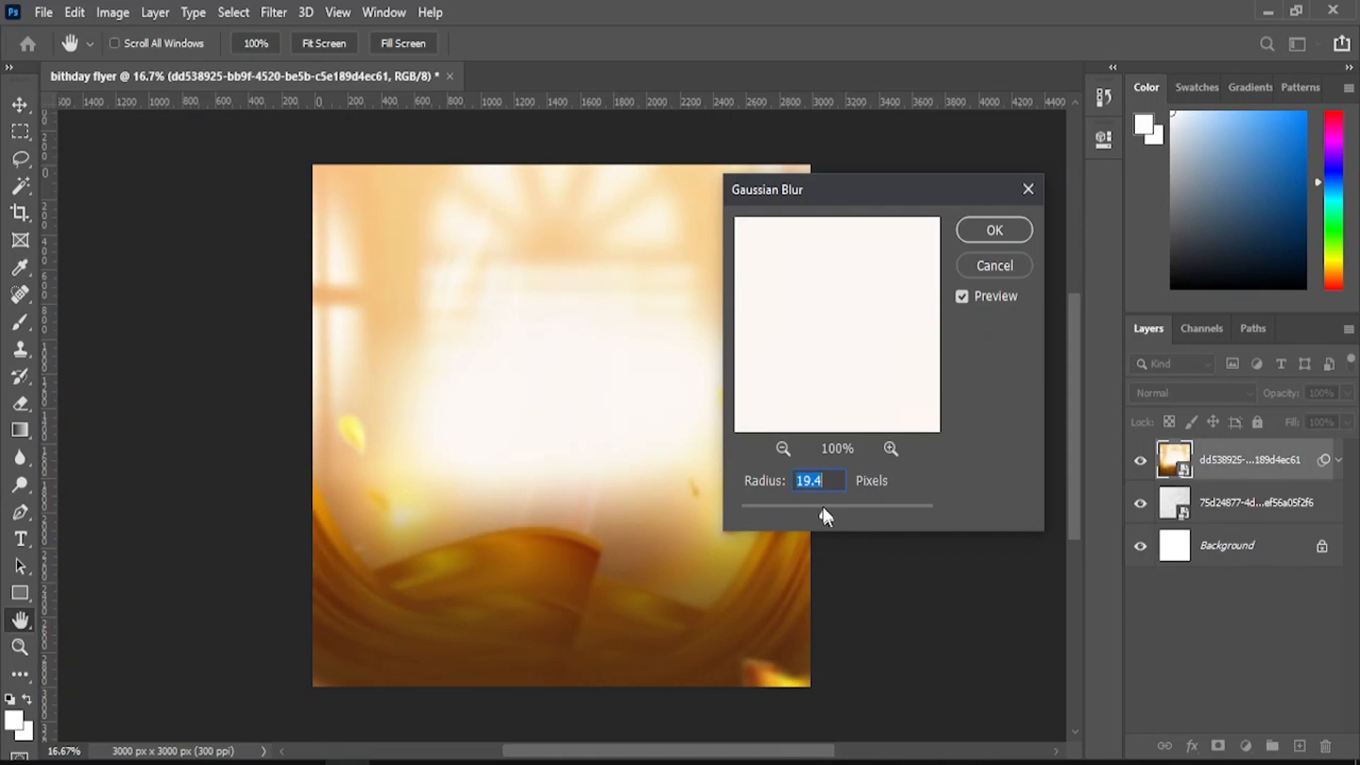
text(15.0)
key(Return)
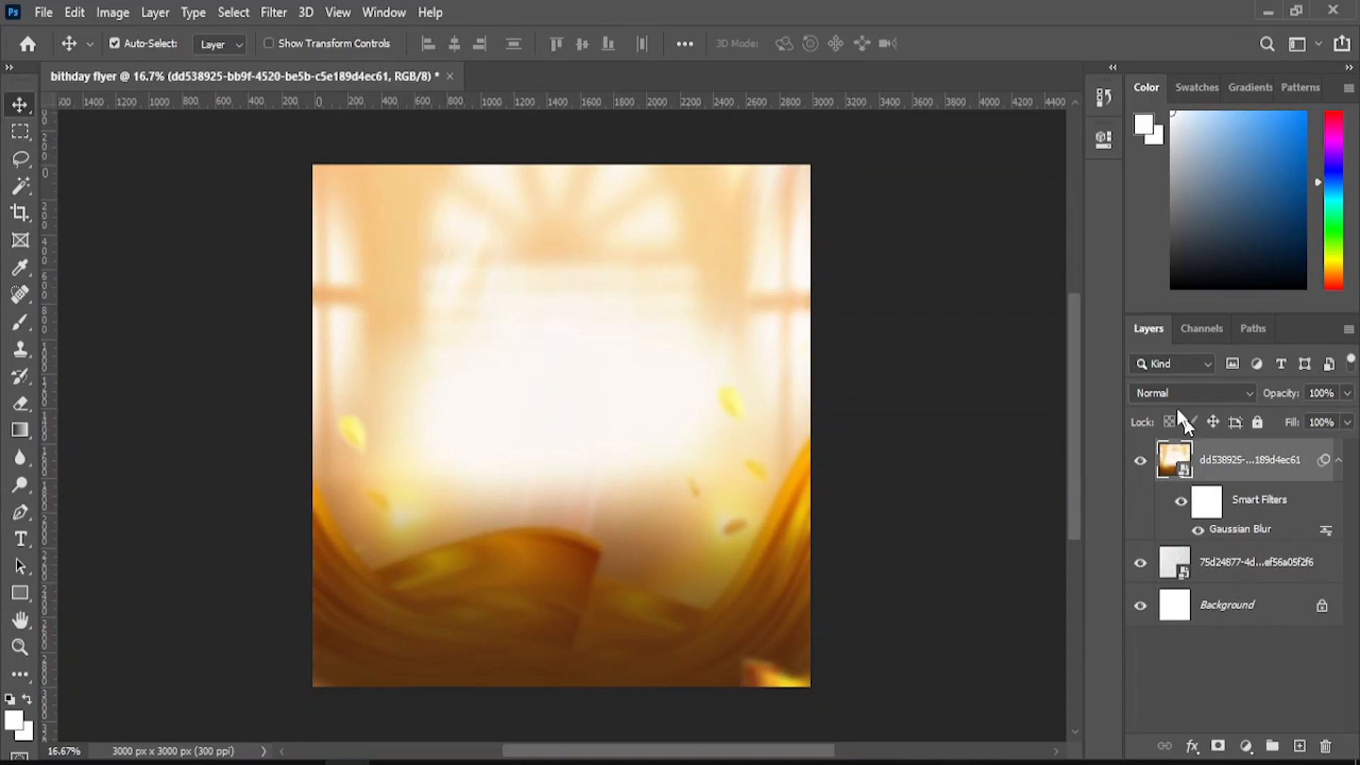
- Set the golden window layer's blend mode to Multiply
click(1170, 395)
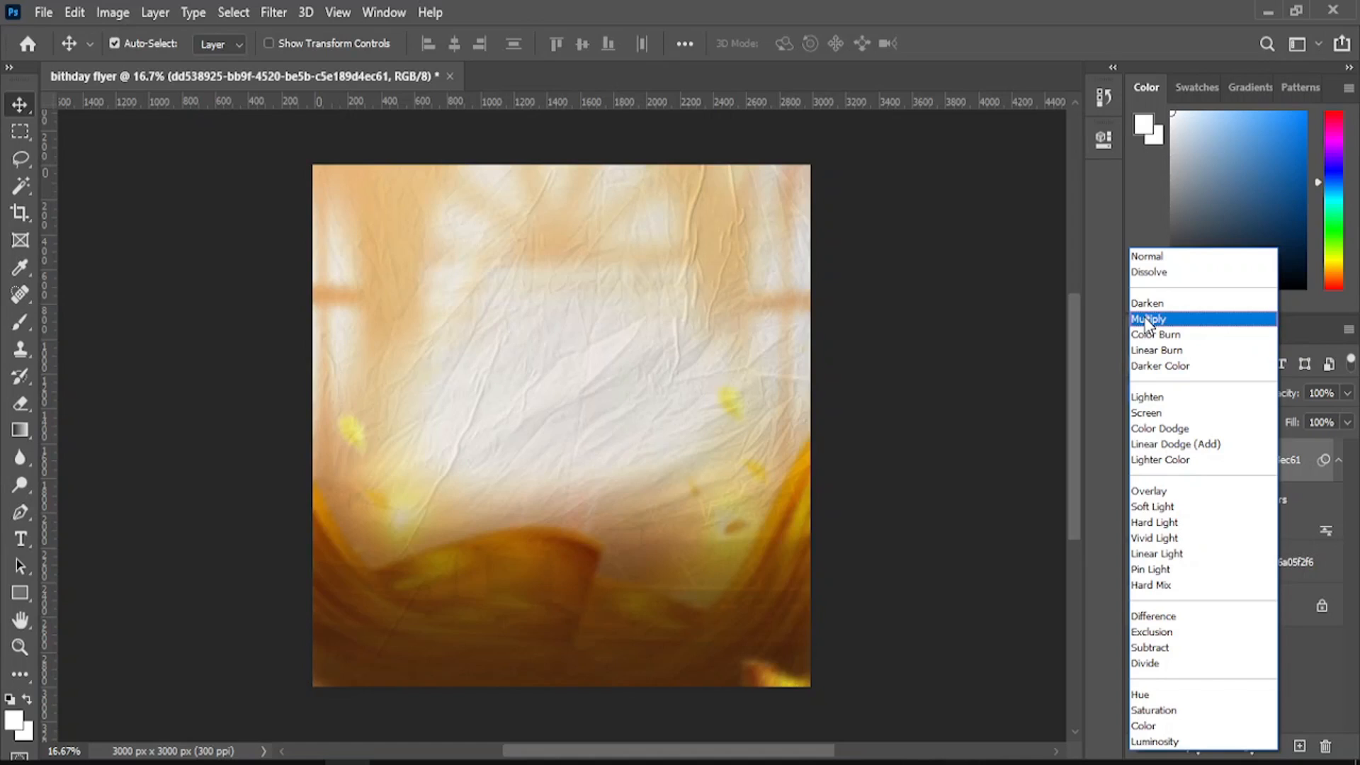
click(1148, 320)
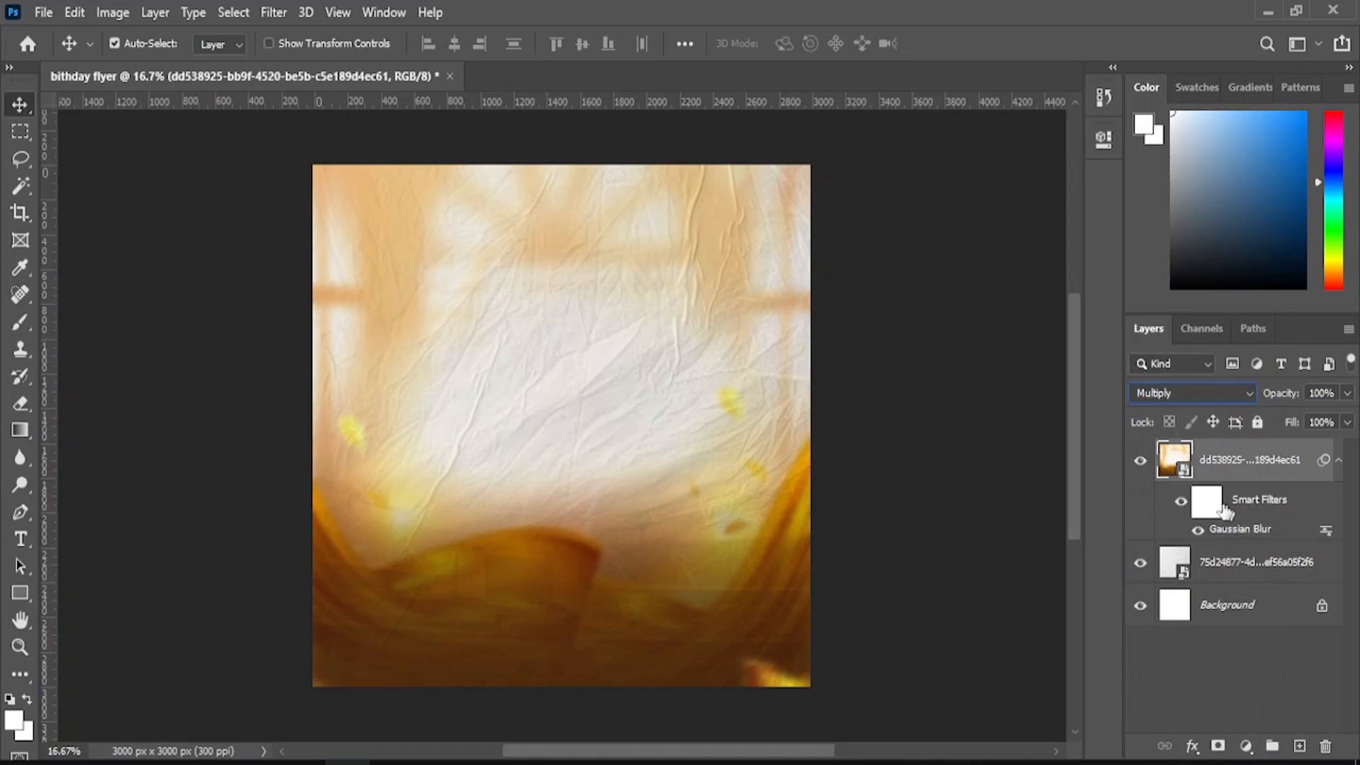
click(43, 13)
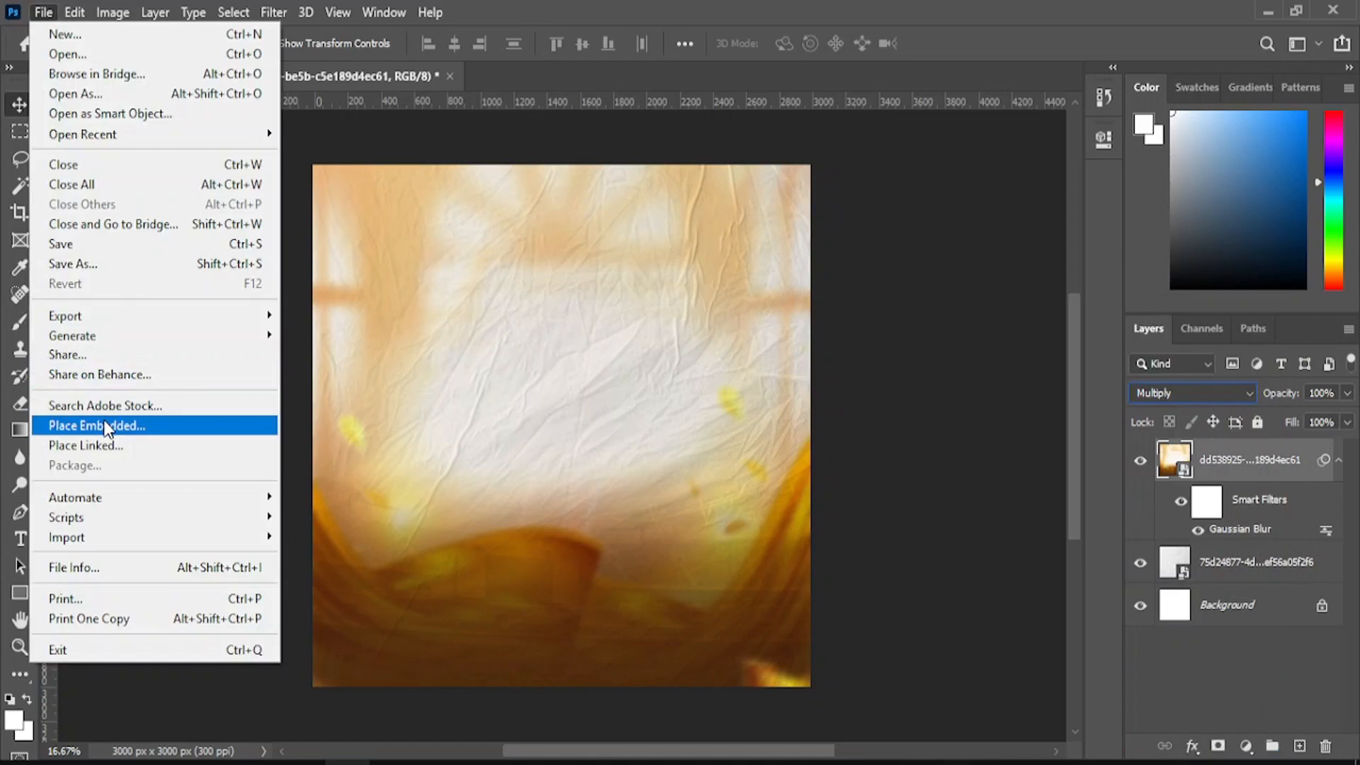
- Embed the culto de Irmãs image, widen it past both canvas edges, and shift it down
click(106, 426)
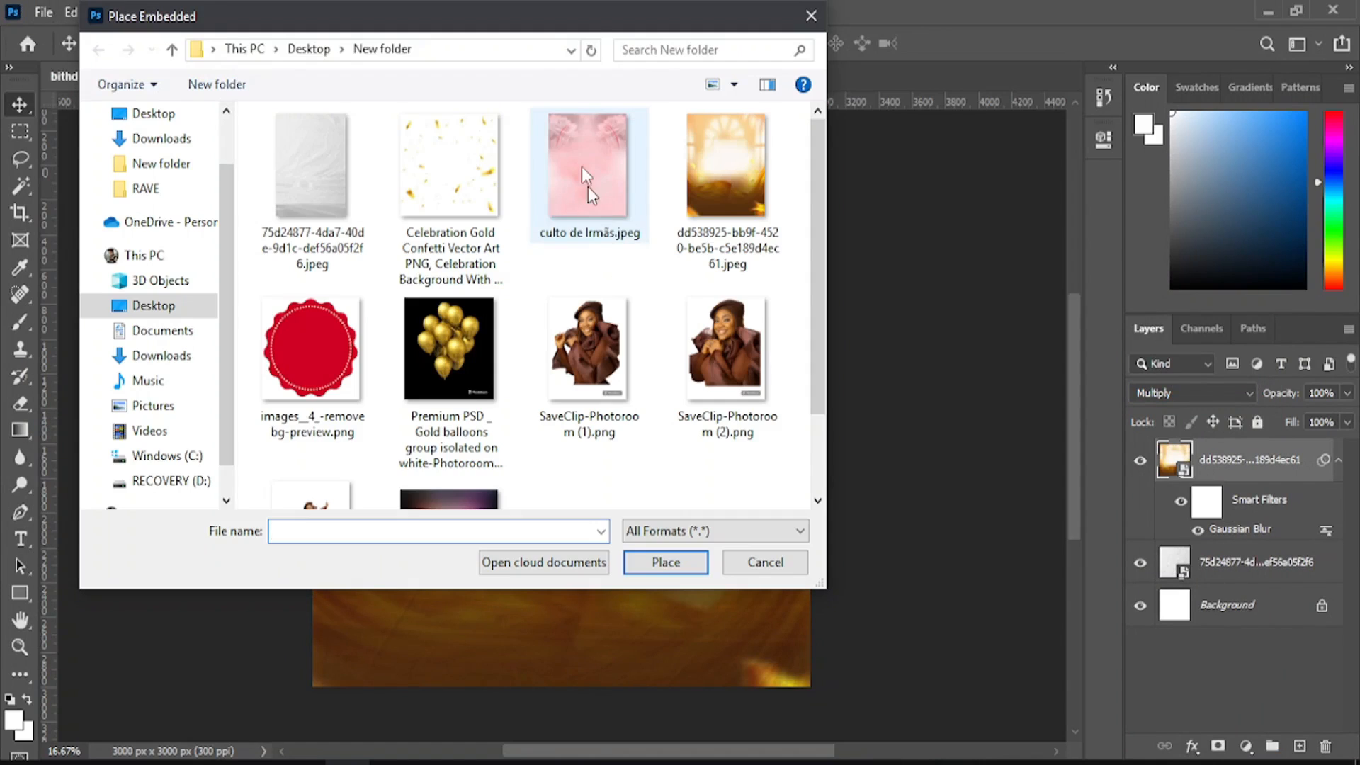
click(583, 170)
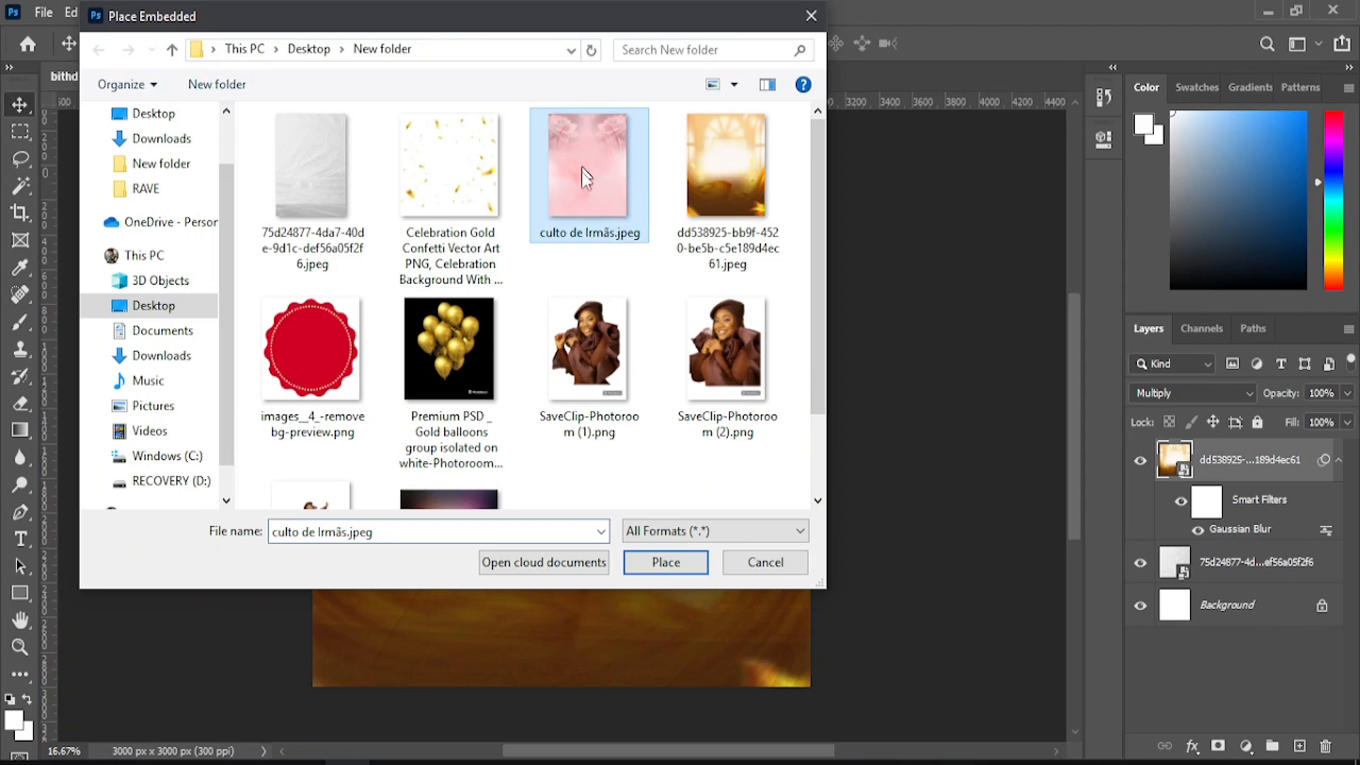
click(665, 563)
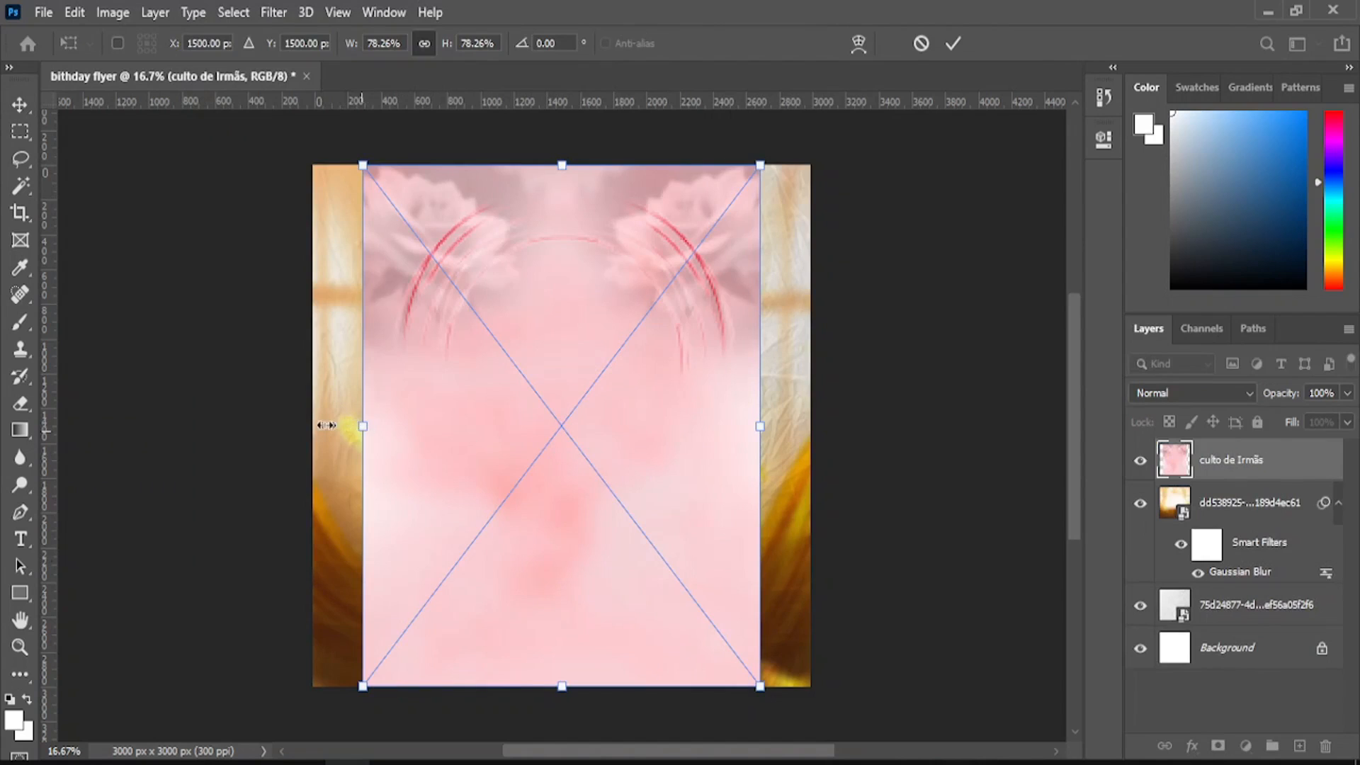
drag(326, 425, 313, 423)
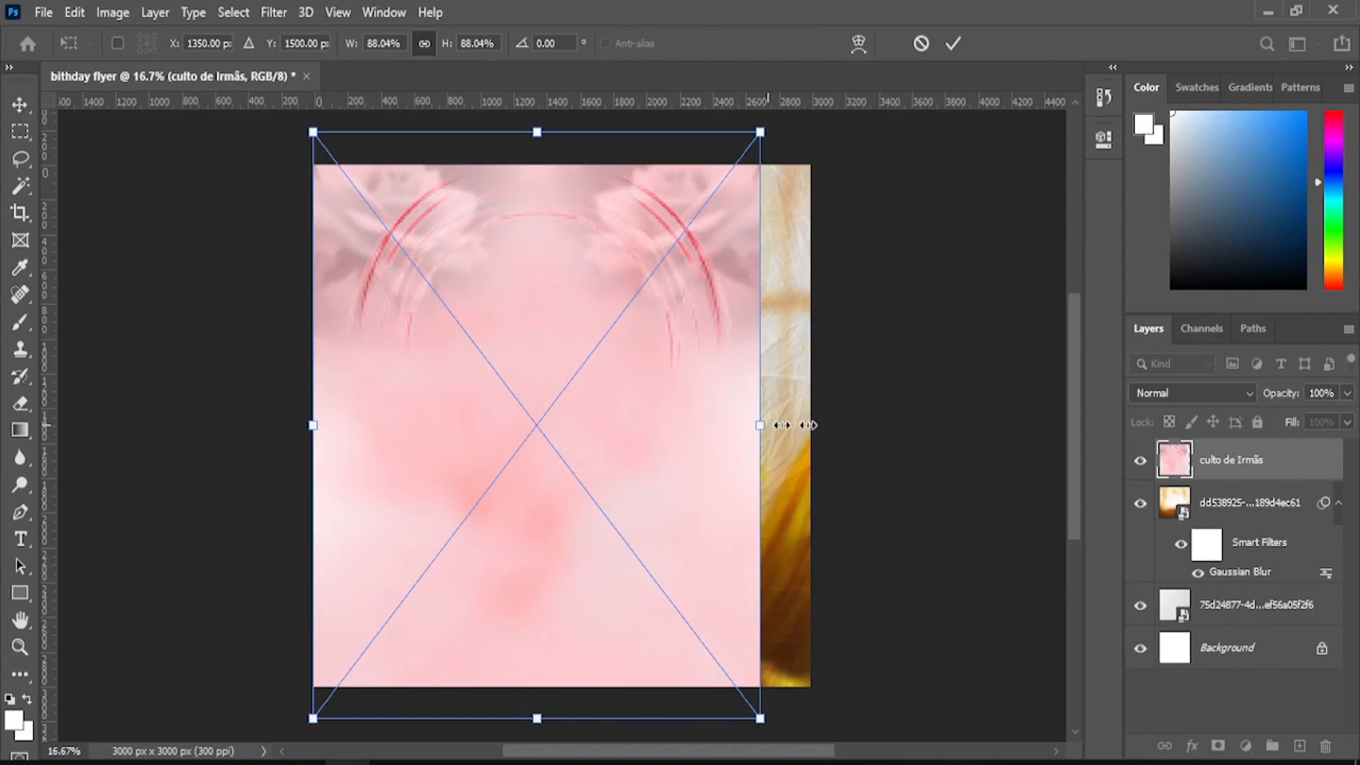
drag(808, 425, 826, 425)
drag(726, 338, 716, 387)
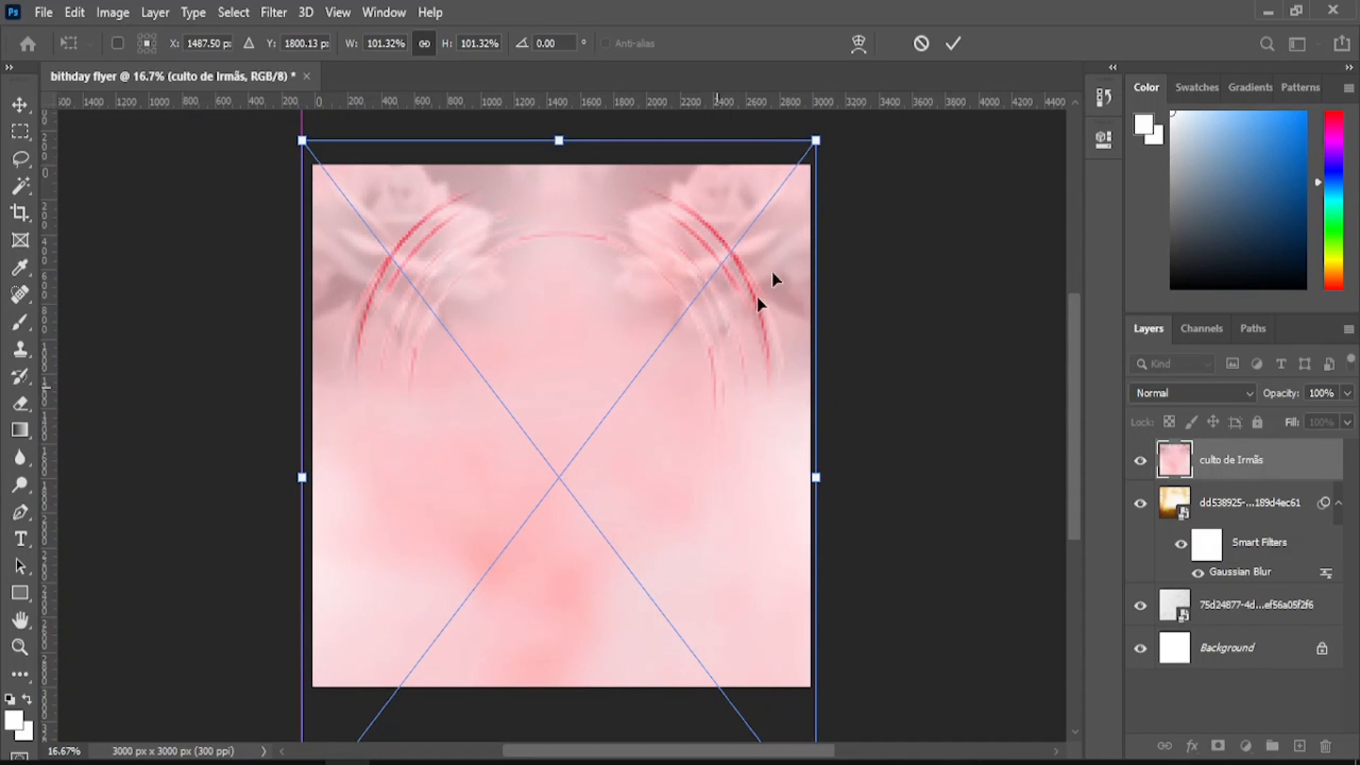
click(953, 43)
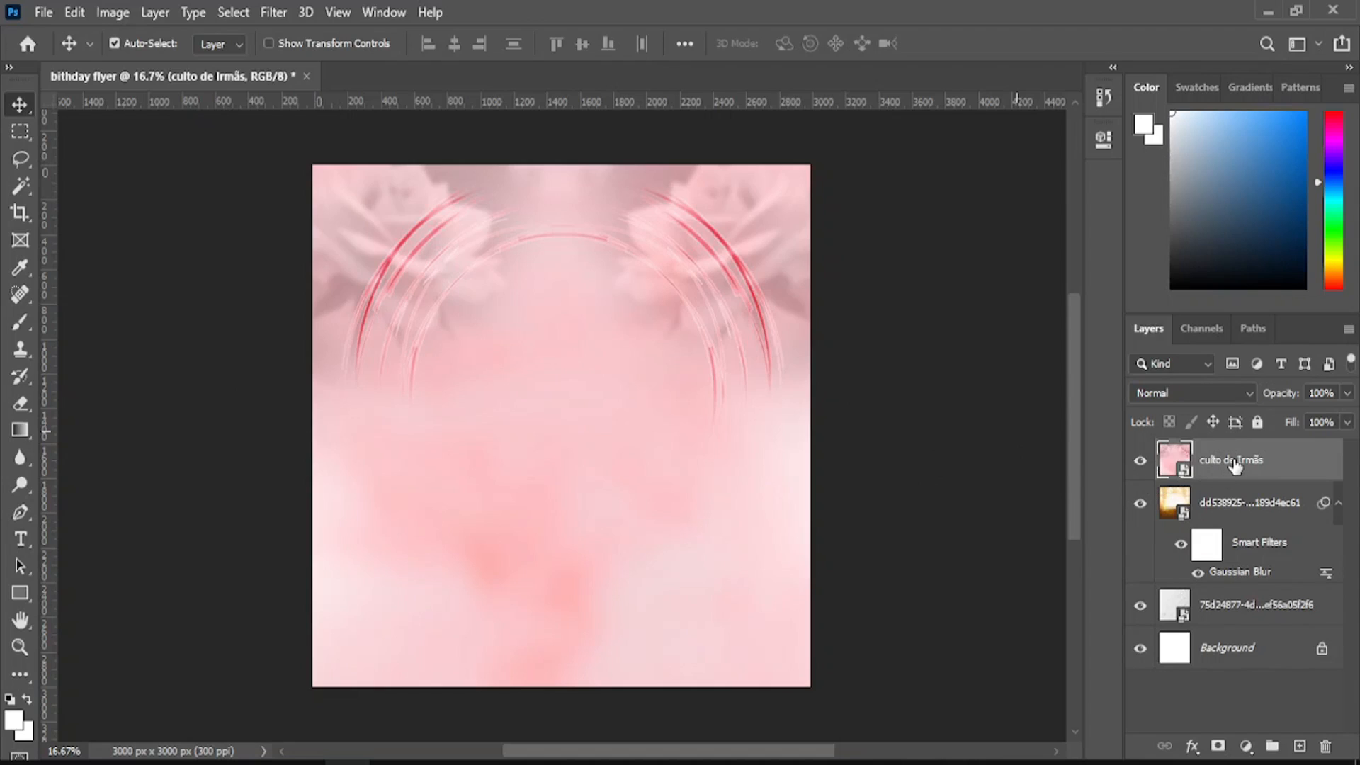
- Move the culto de Irmãs layer below the dd538925 layer, keeping dd538925 in Multiply
drag(1234, 466, 1220, 577)
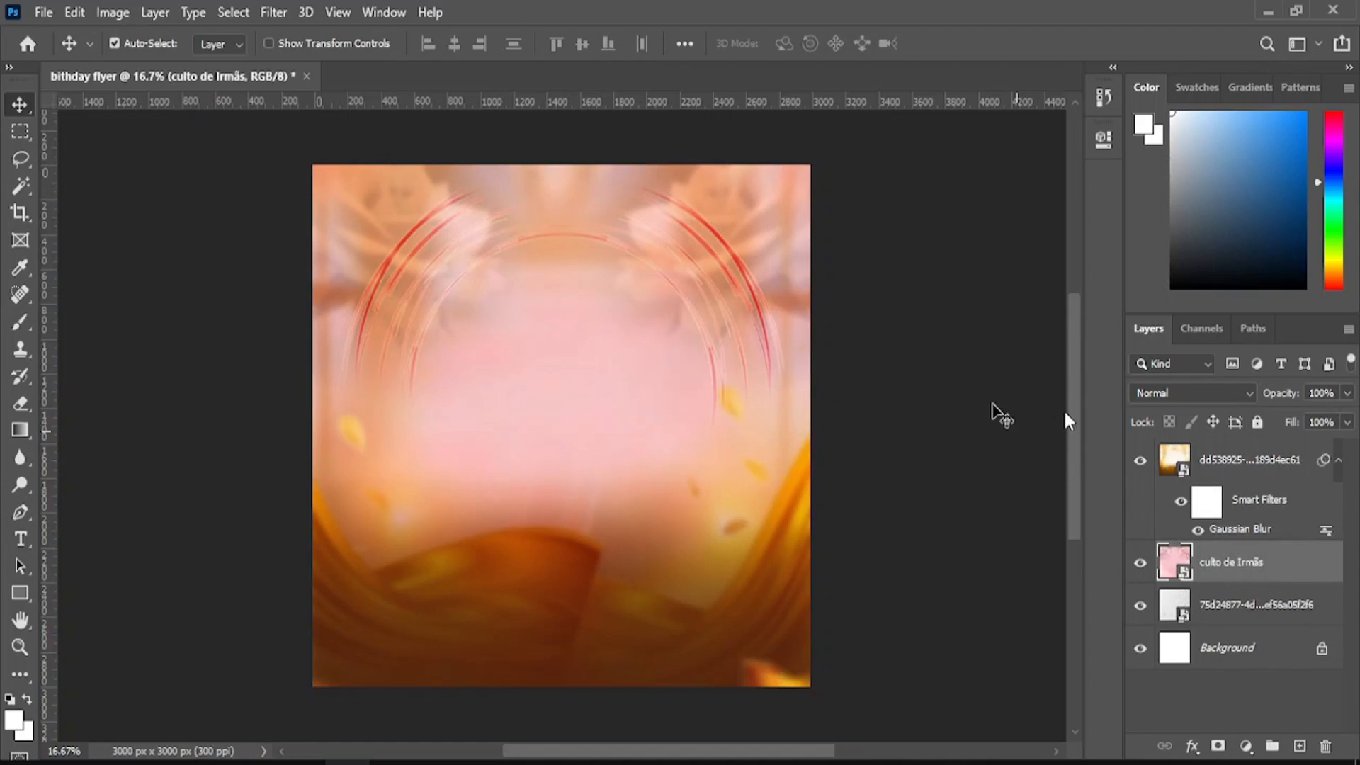
click(1202, 466)
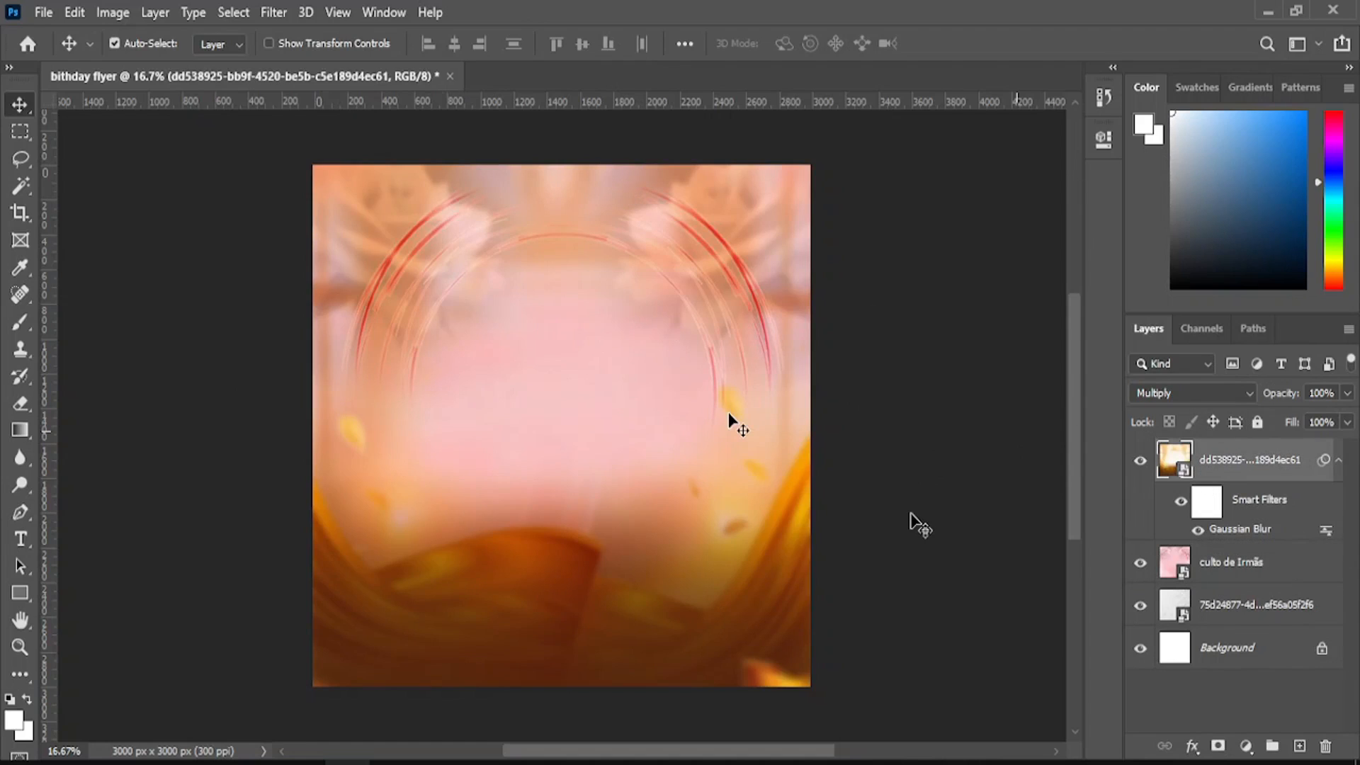
click(1190, 392)
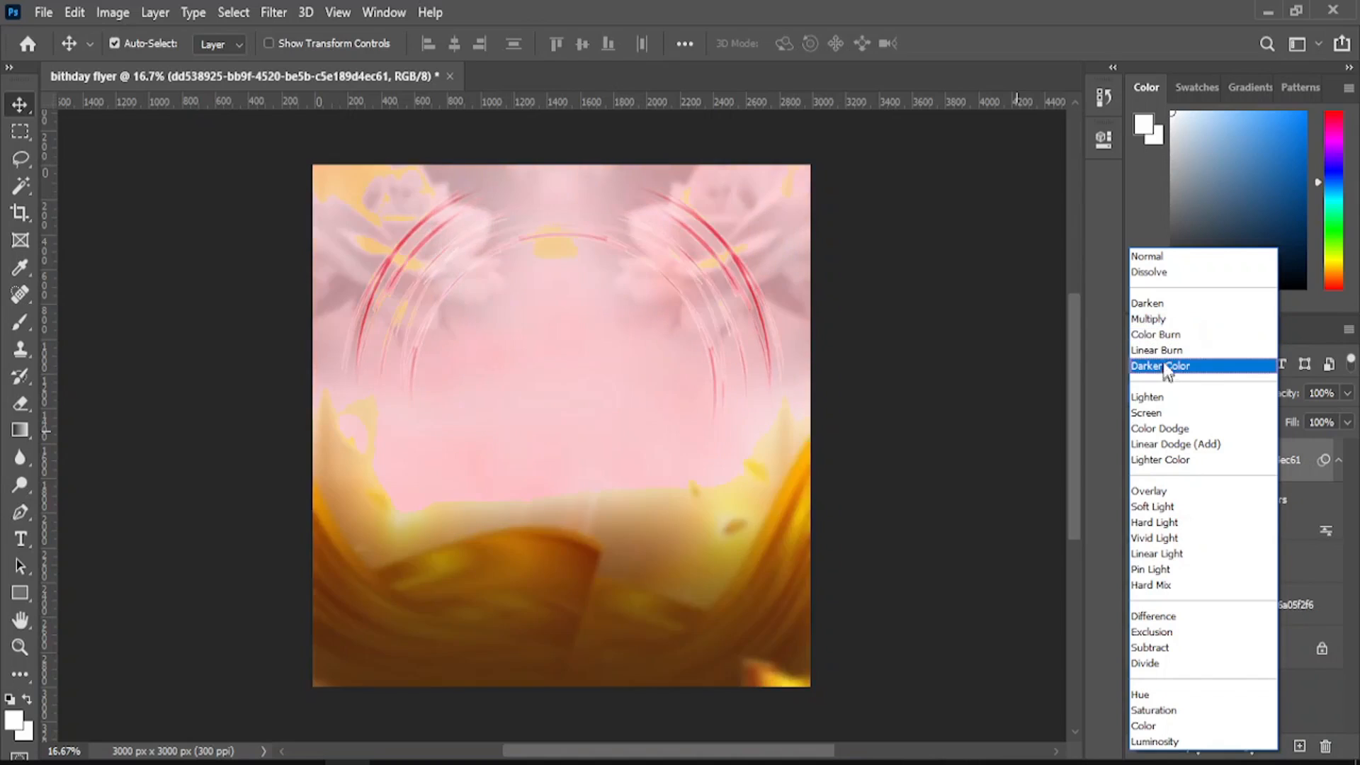
click(1149, 318)
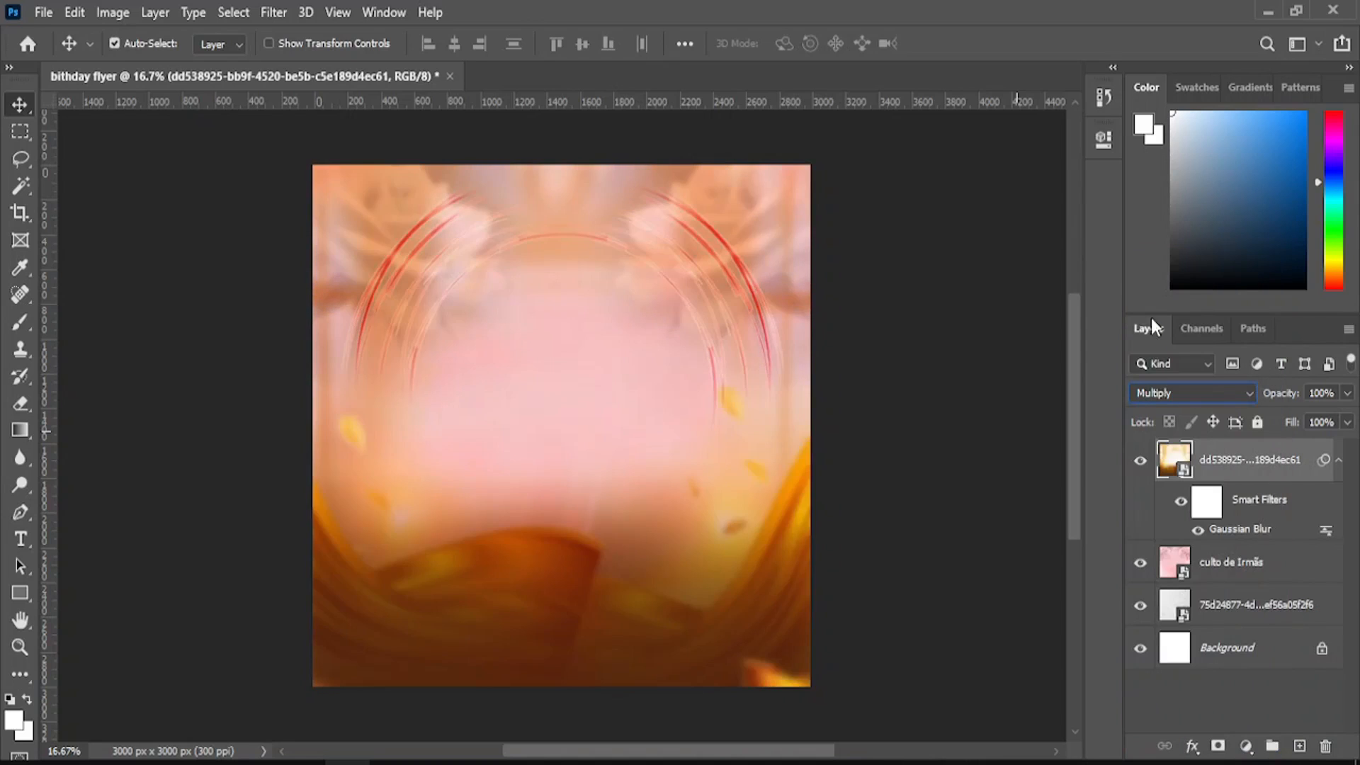
click(43, 12)
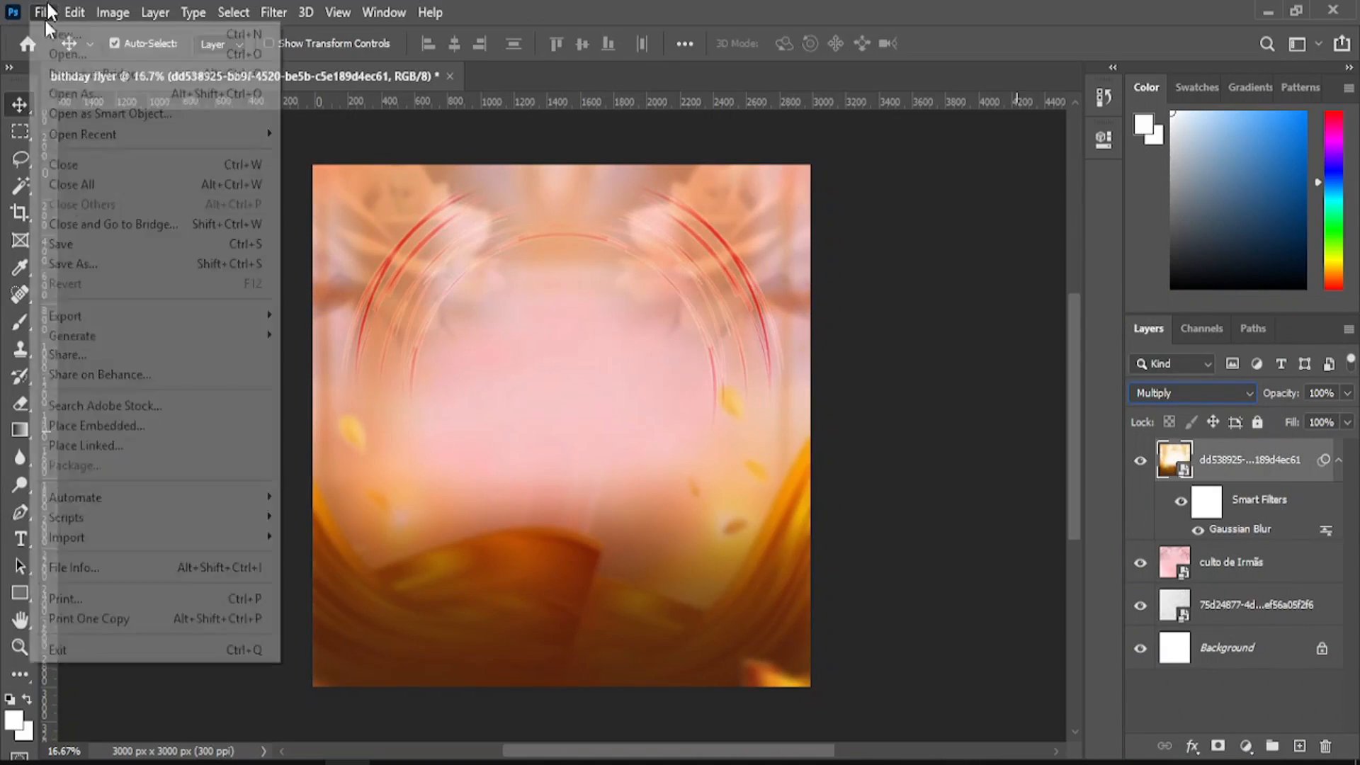
- Embed Texturelabs_LensFX_198M.jpg and enlarge it to cover the top and bottom edges
click(244, 426)
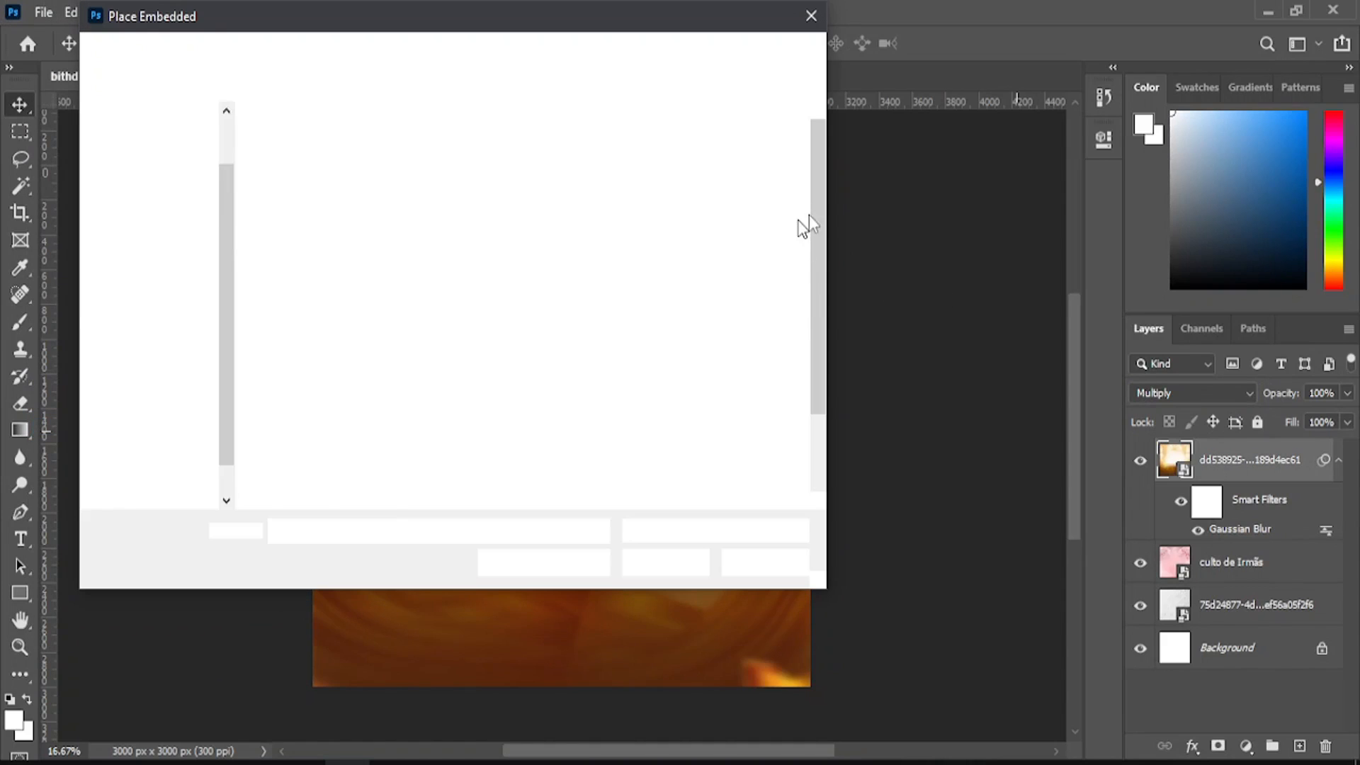
scroll(815, 323, down, 3)
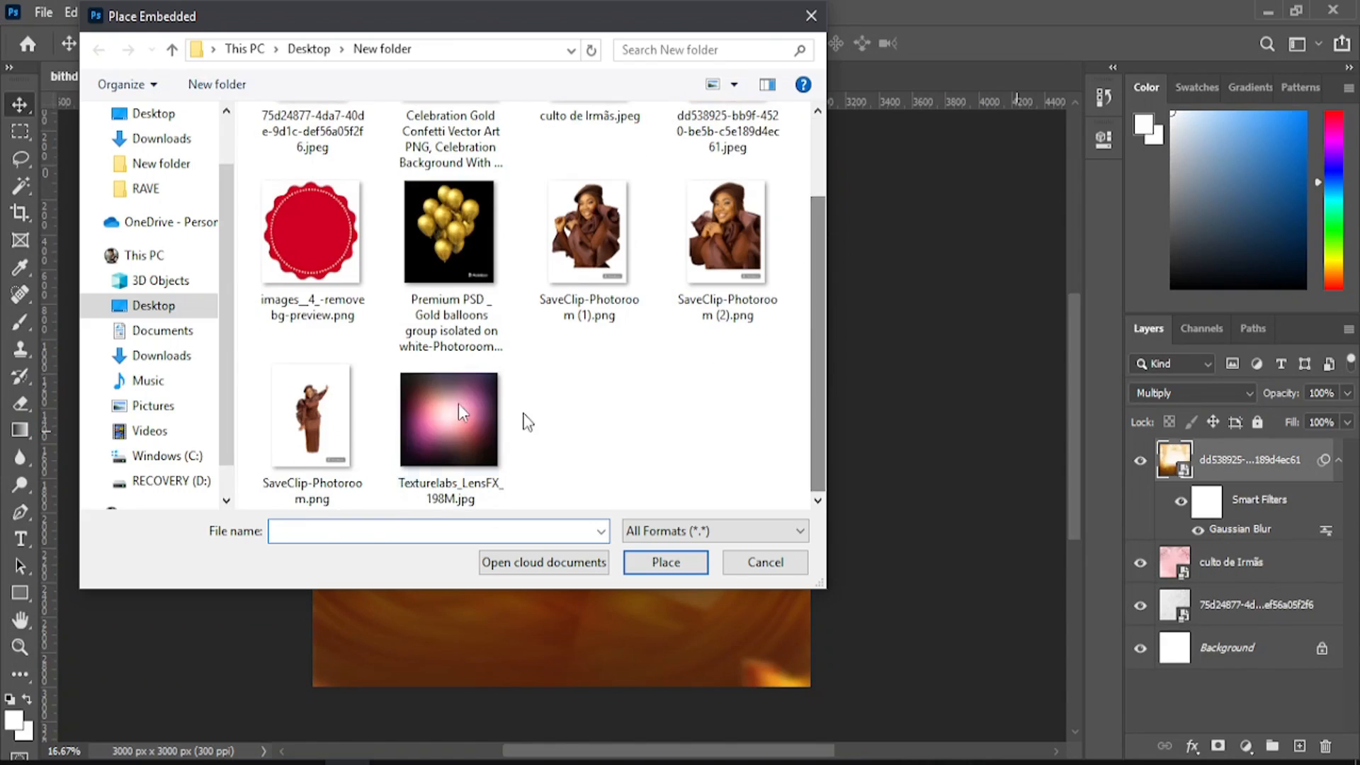
click(461, 410)
click(678, 570)
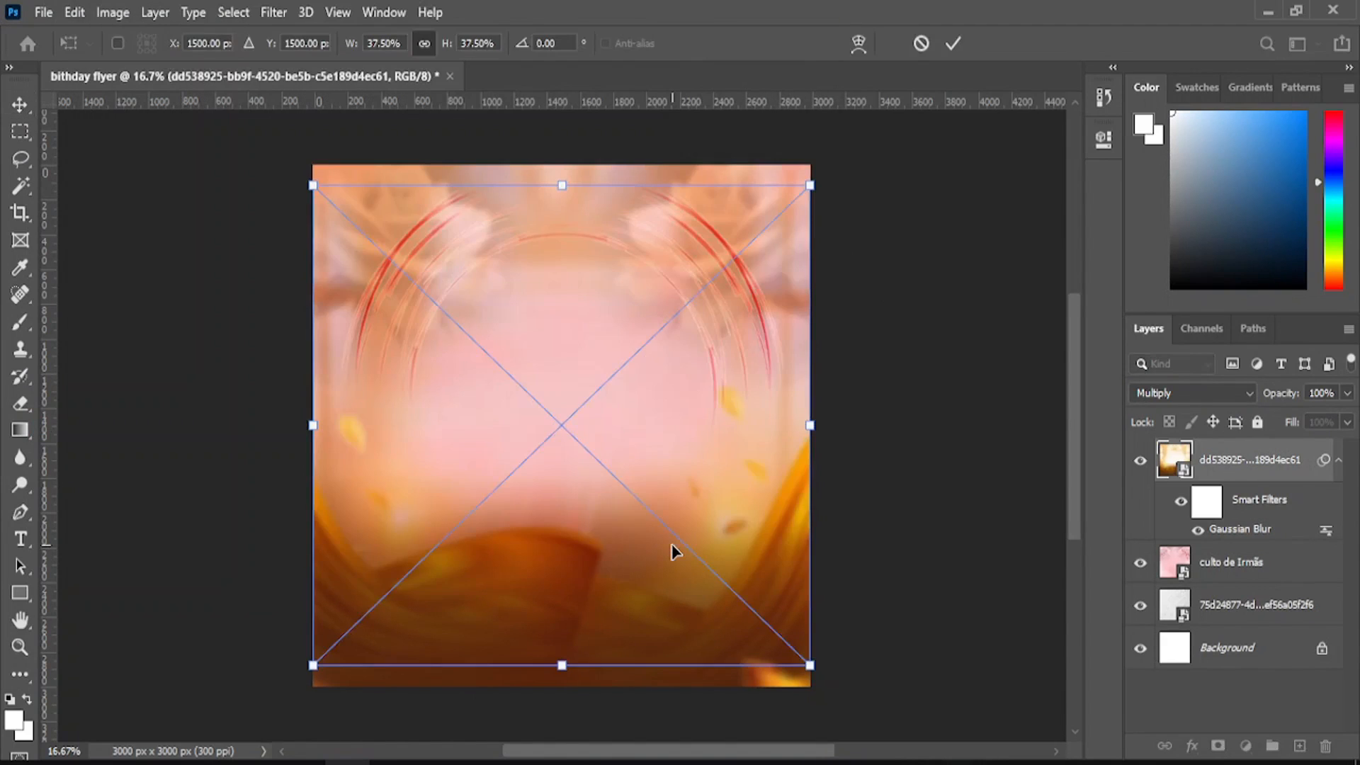
drag(557, 175, 555, 155)
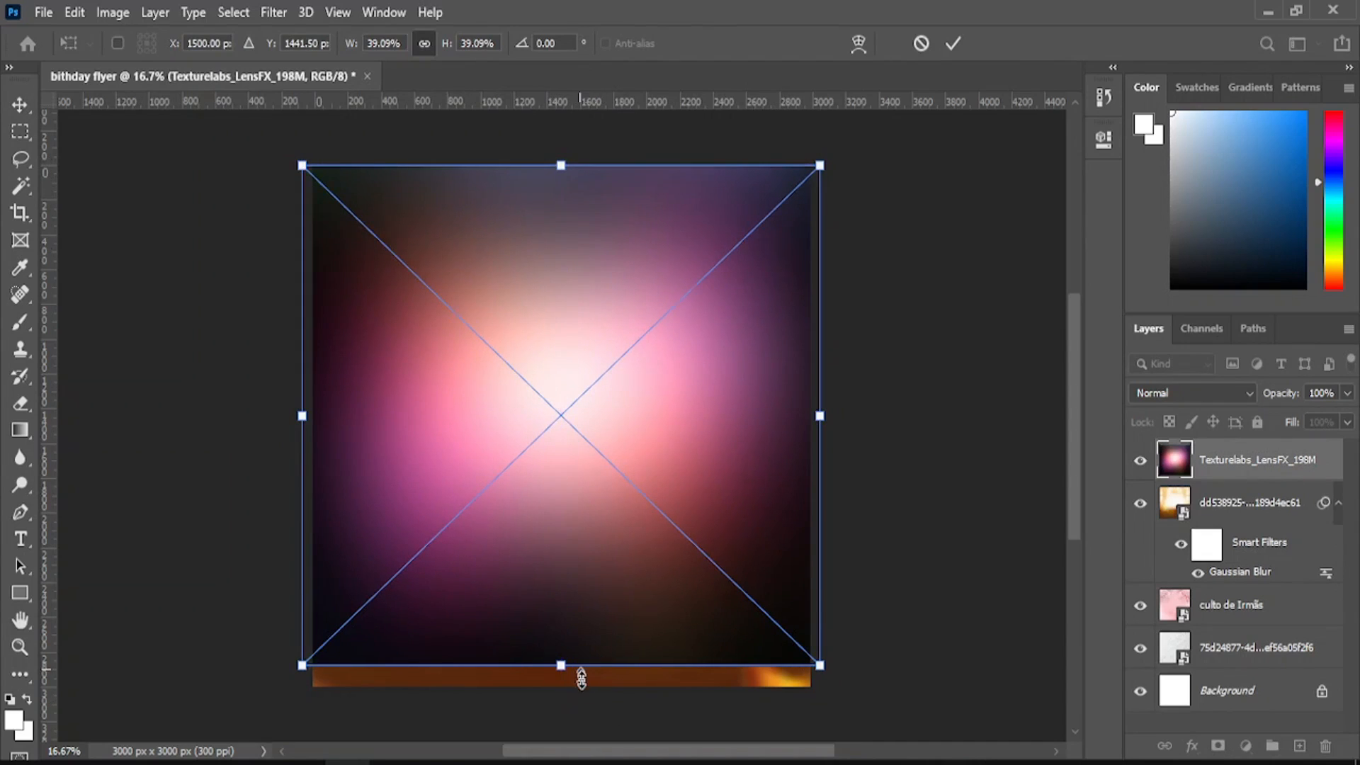
drag(581, 679, 564, 691)
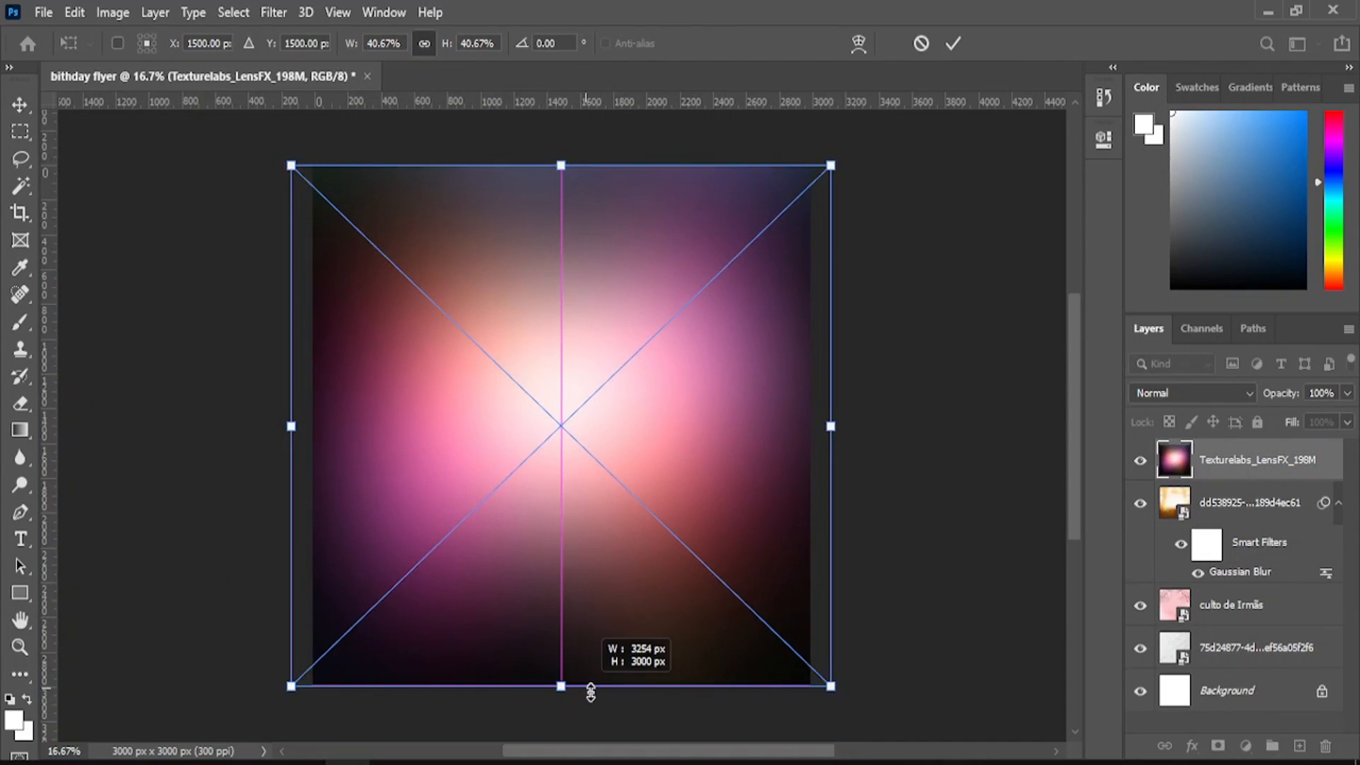
click(955, 43)
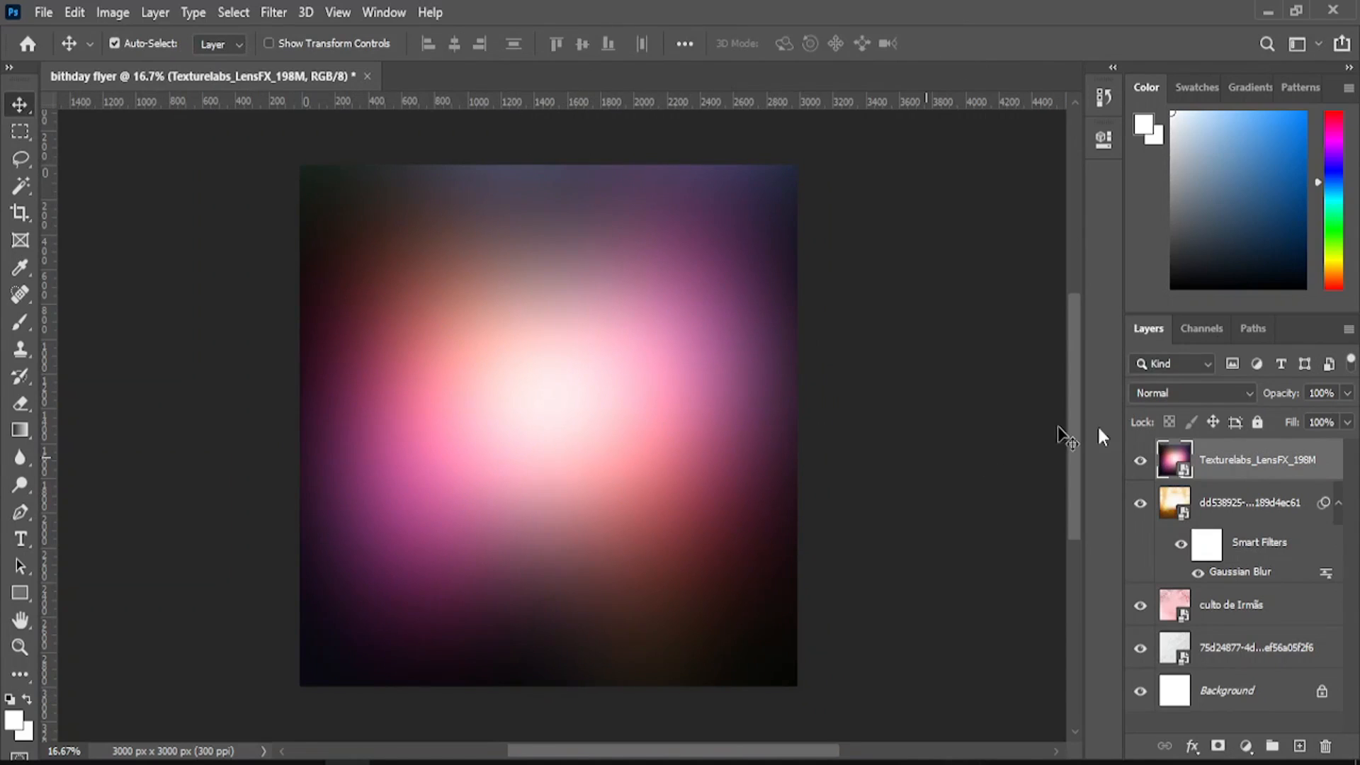
- Set the Texturelabs_LensFX_198M layer's blend mode to Screen
click(1160, 391)
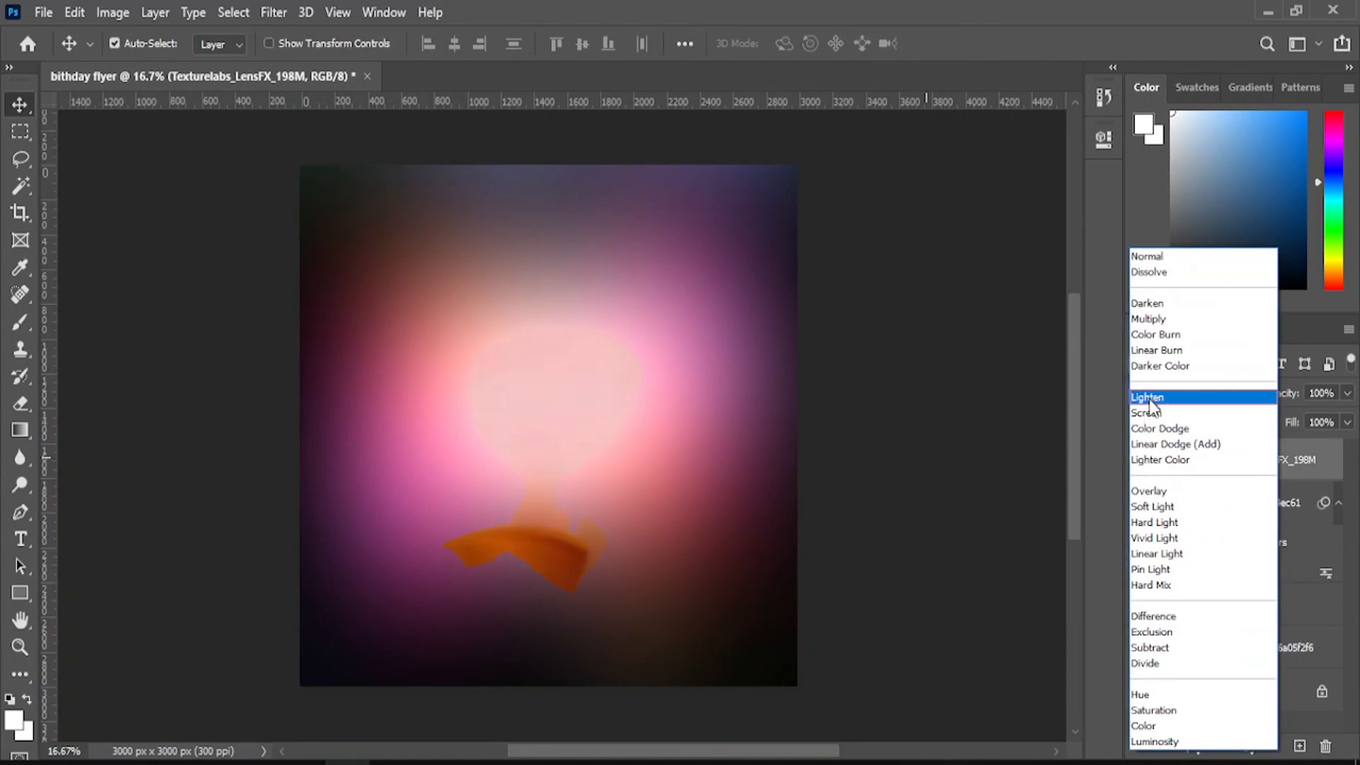
click(1142, 414)
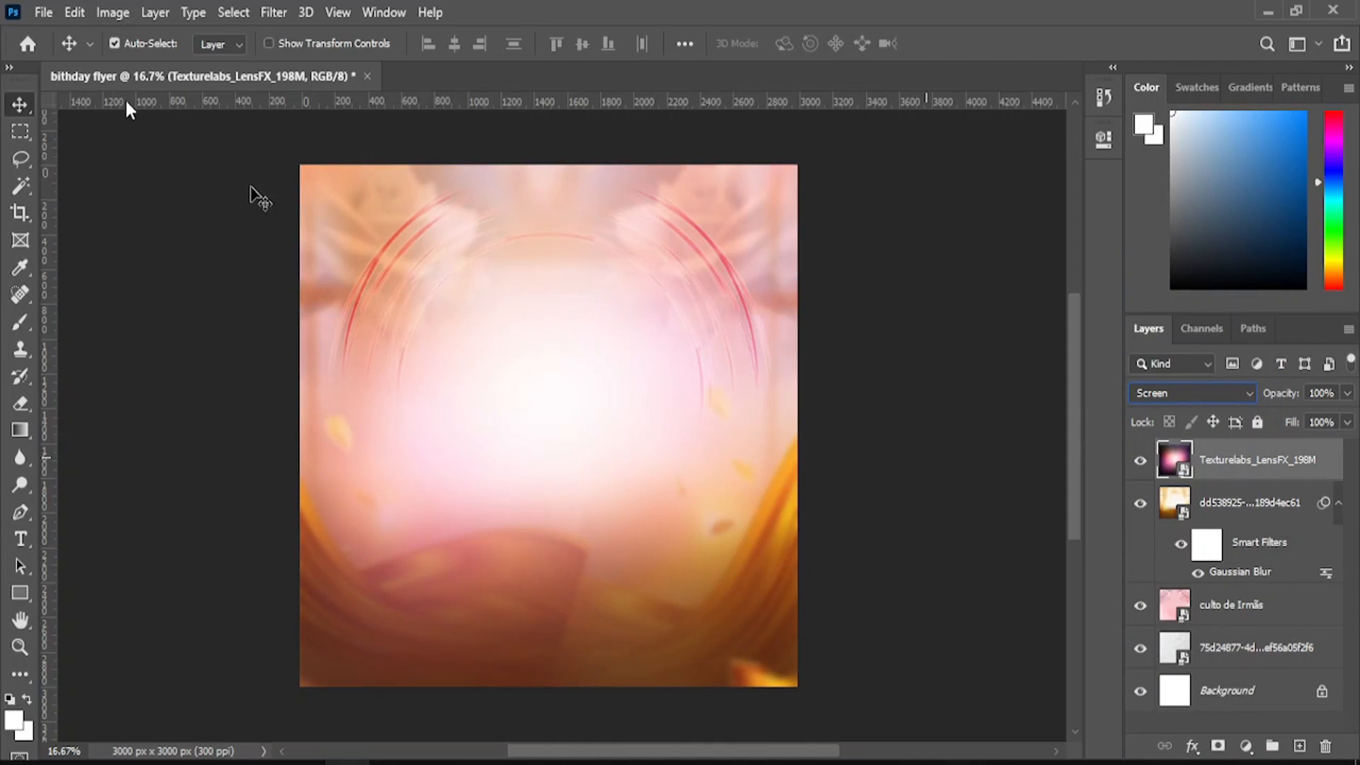
click(34, 12)
click(157, 424)
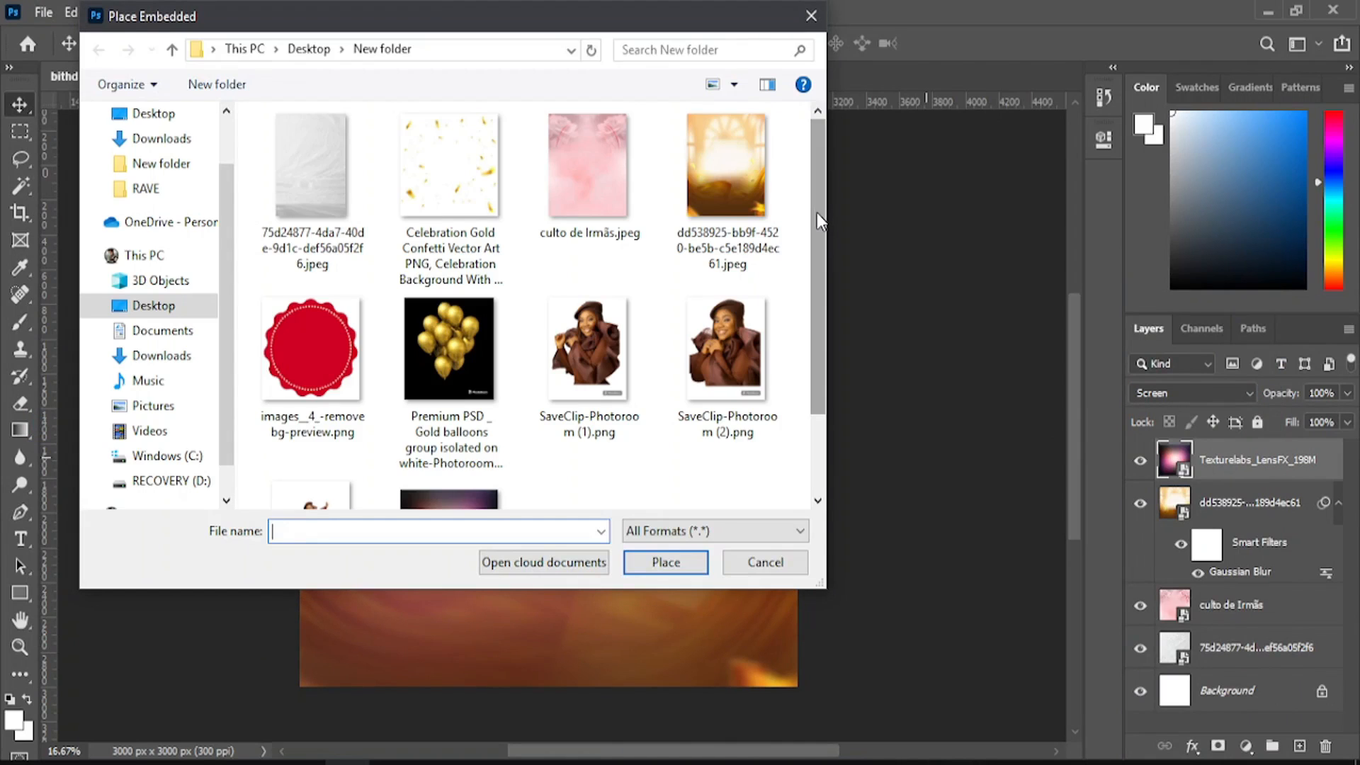
- Embed the Celebration Gold Confetti PNG and scale it corner to corner over the flyer
scroll(815, 234, down, 3)
scroll(802, 220, up, 3)
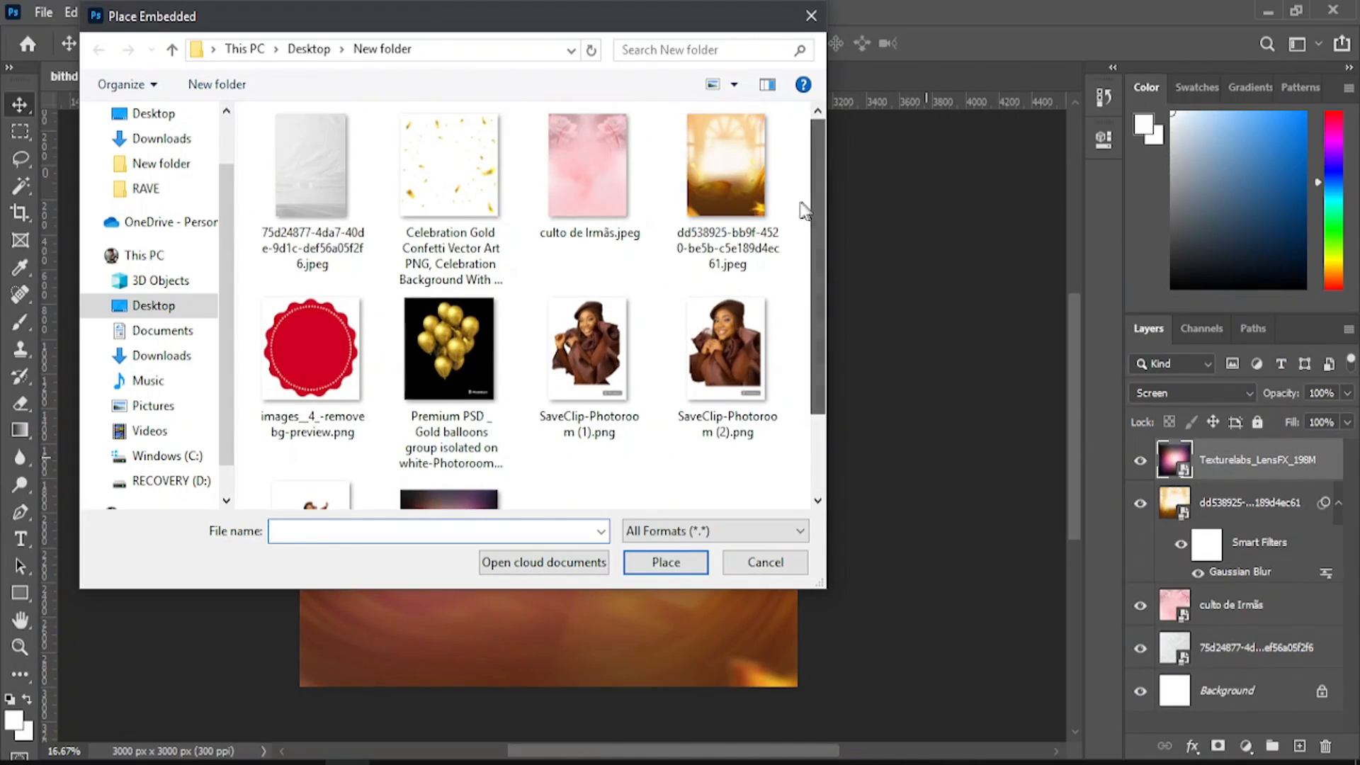
click(451, 184)
click(652, 565)
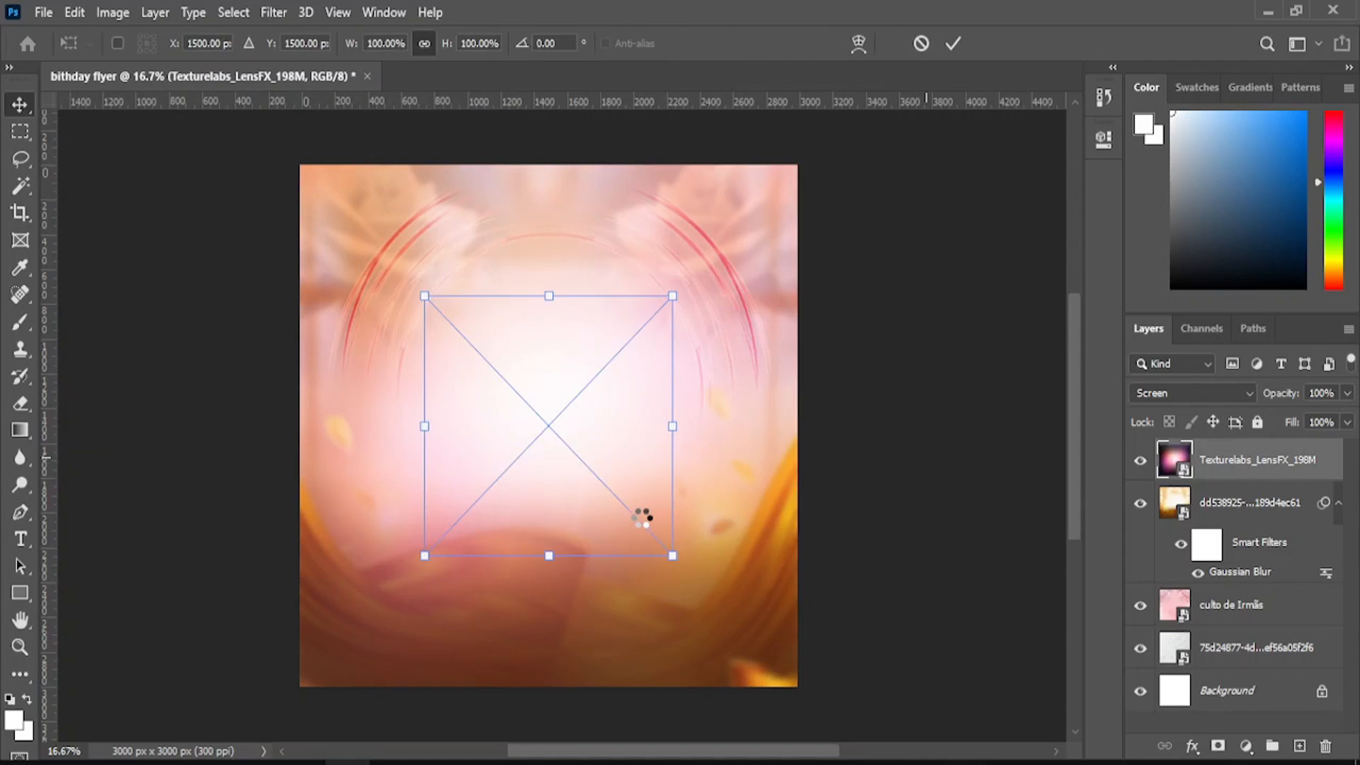
drag(424, 296, 294, 159)
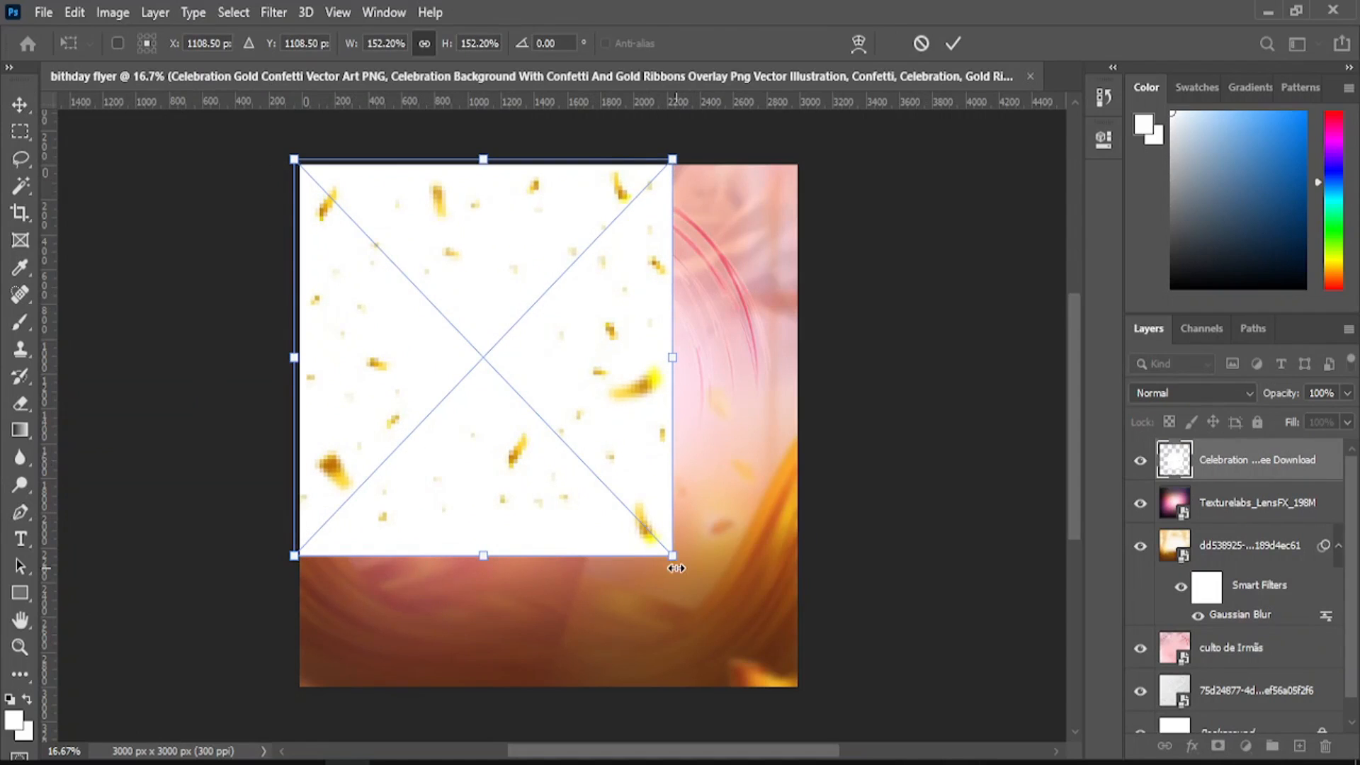
drag(677, 567, 806, 693)
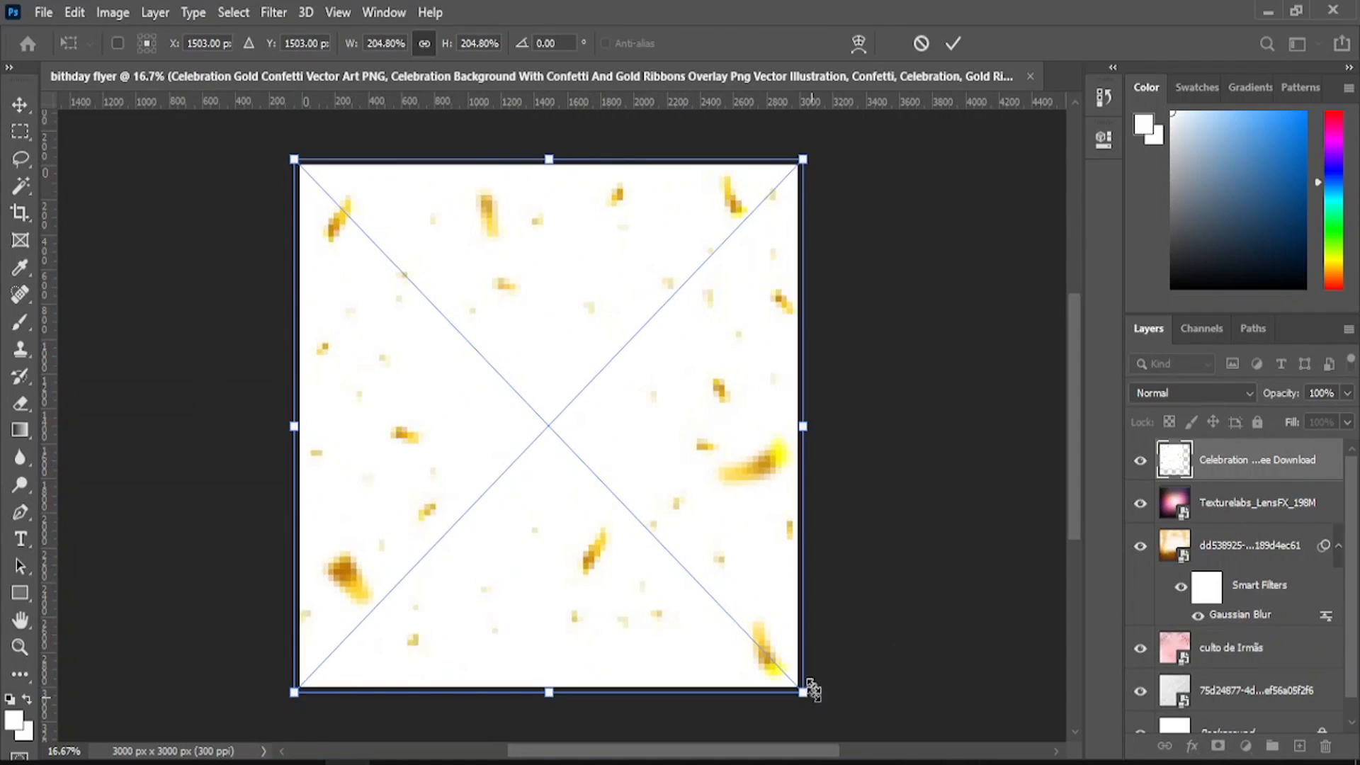
click(956, 42)
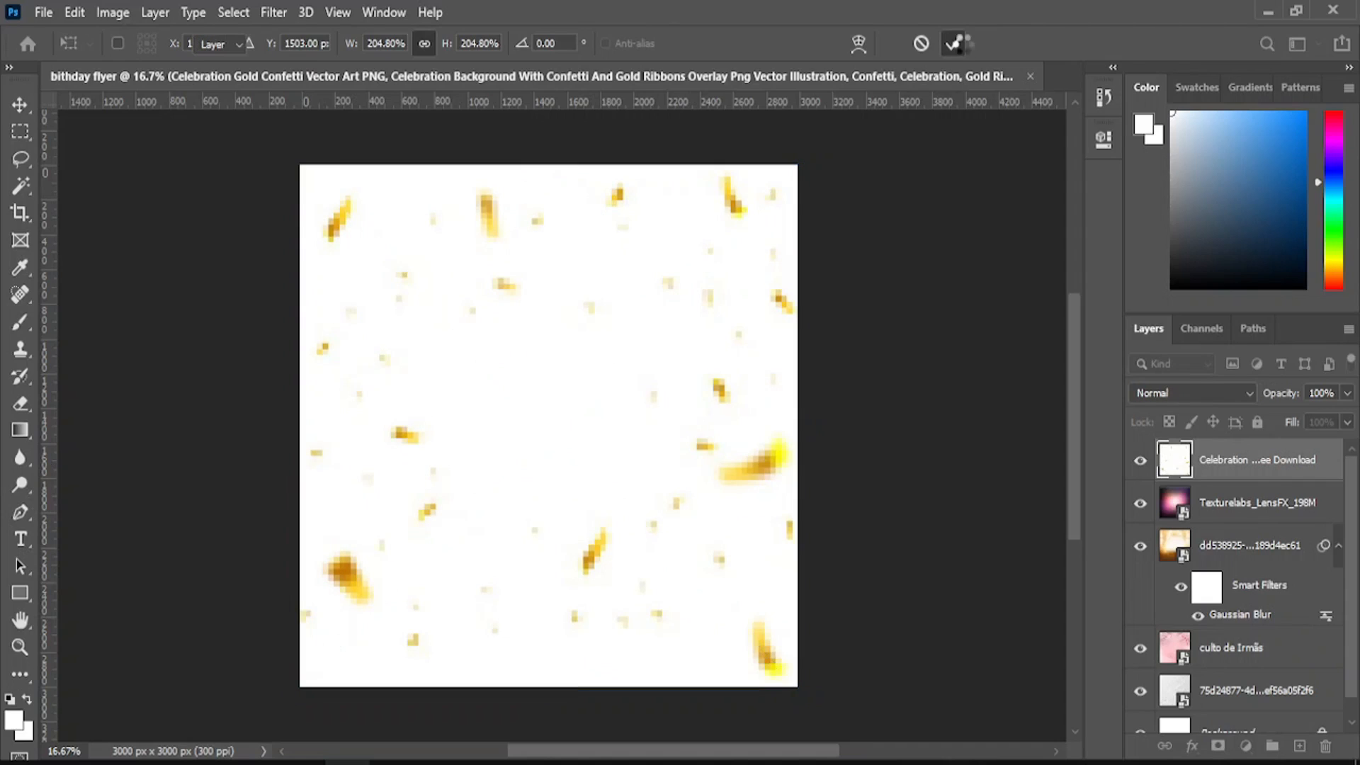
- Set the confetti layer's blend mode to Darken to hide its white background
click(1170, 398)
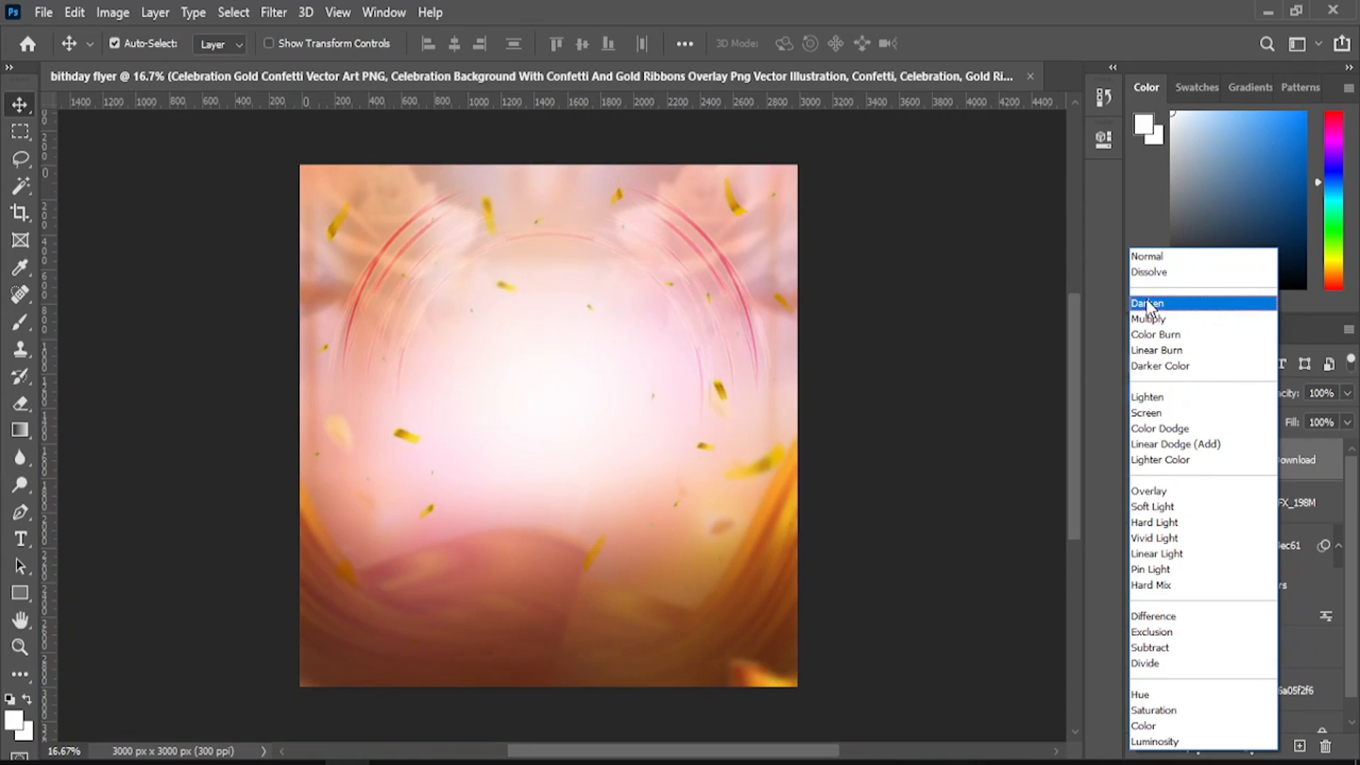
click(1147, 304)
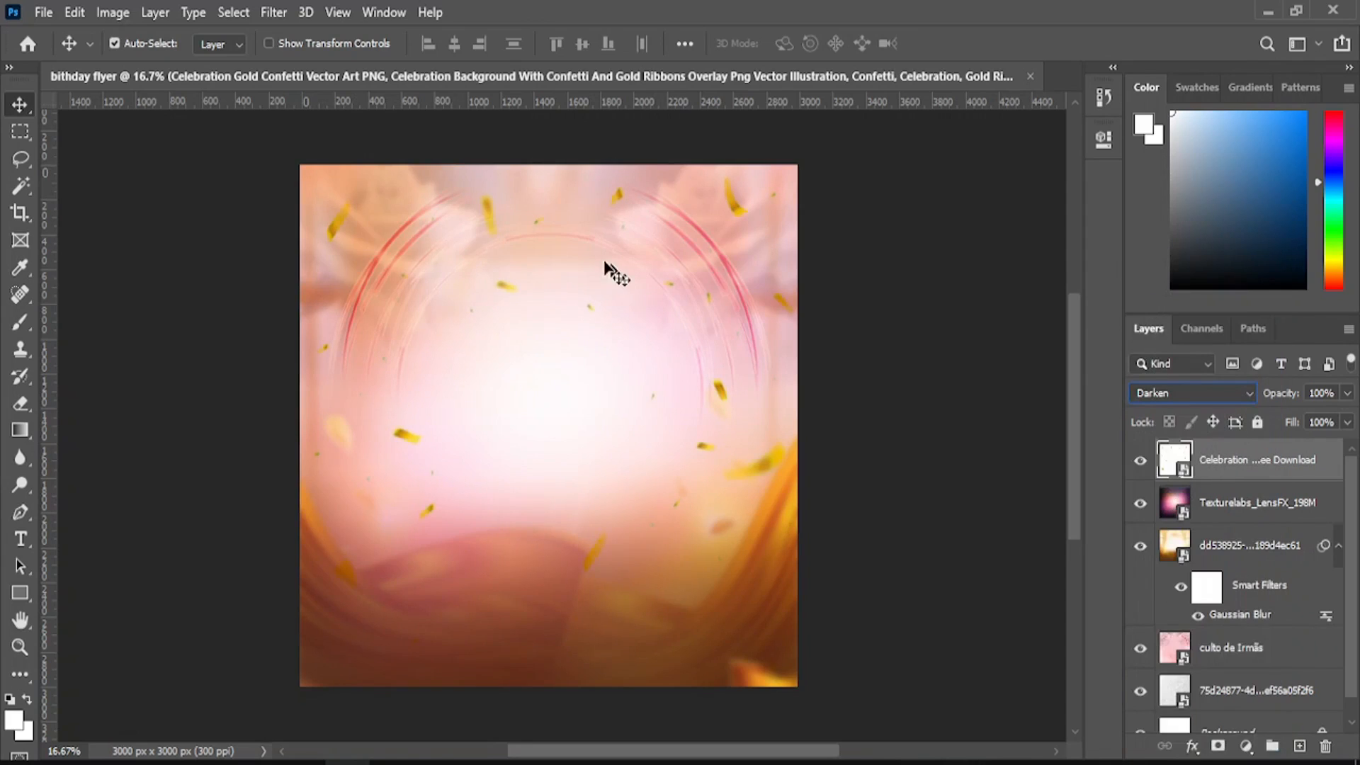
click(44, 13)
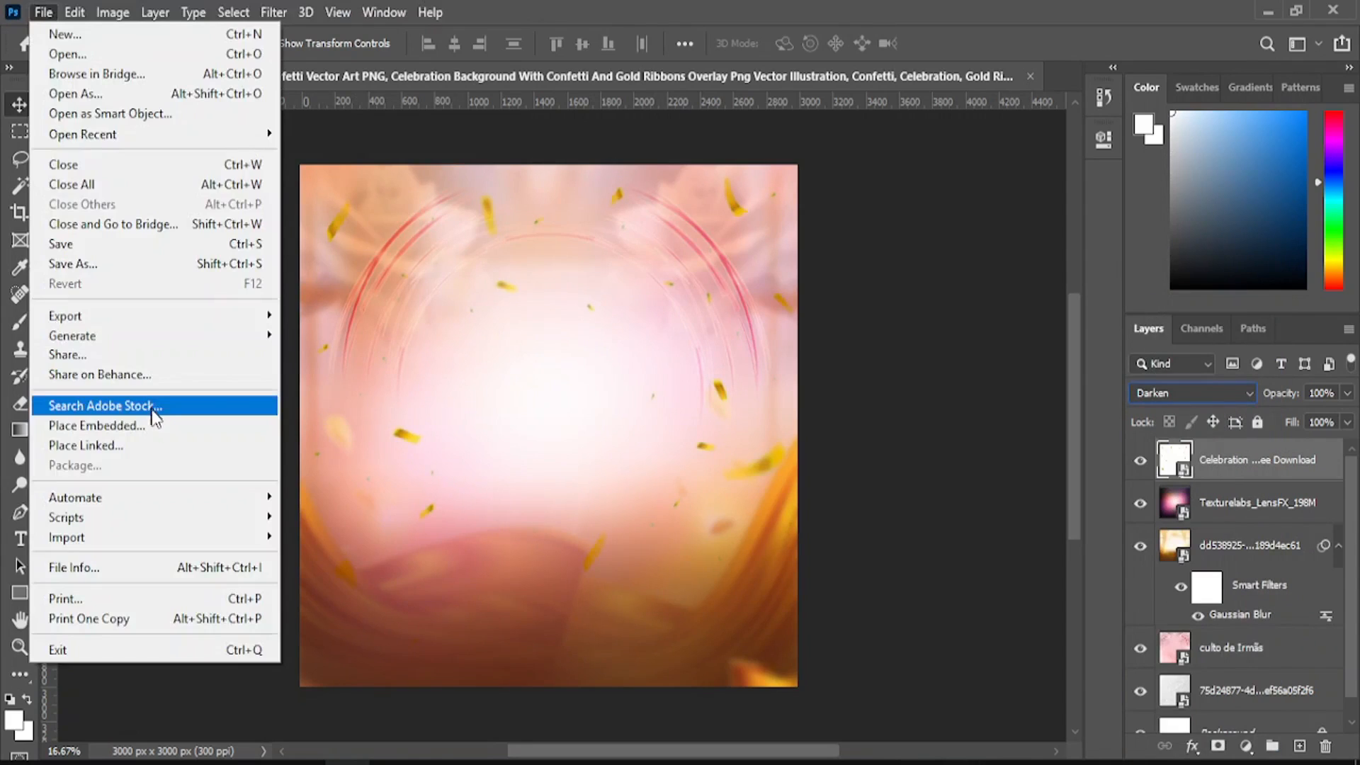
- Place the gold balloons image into the flyer and confirm the placement
click(160, 425)
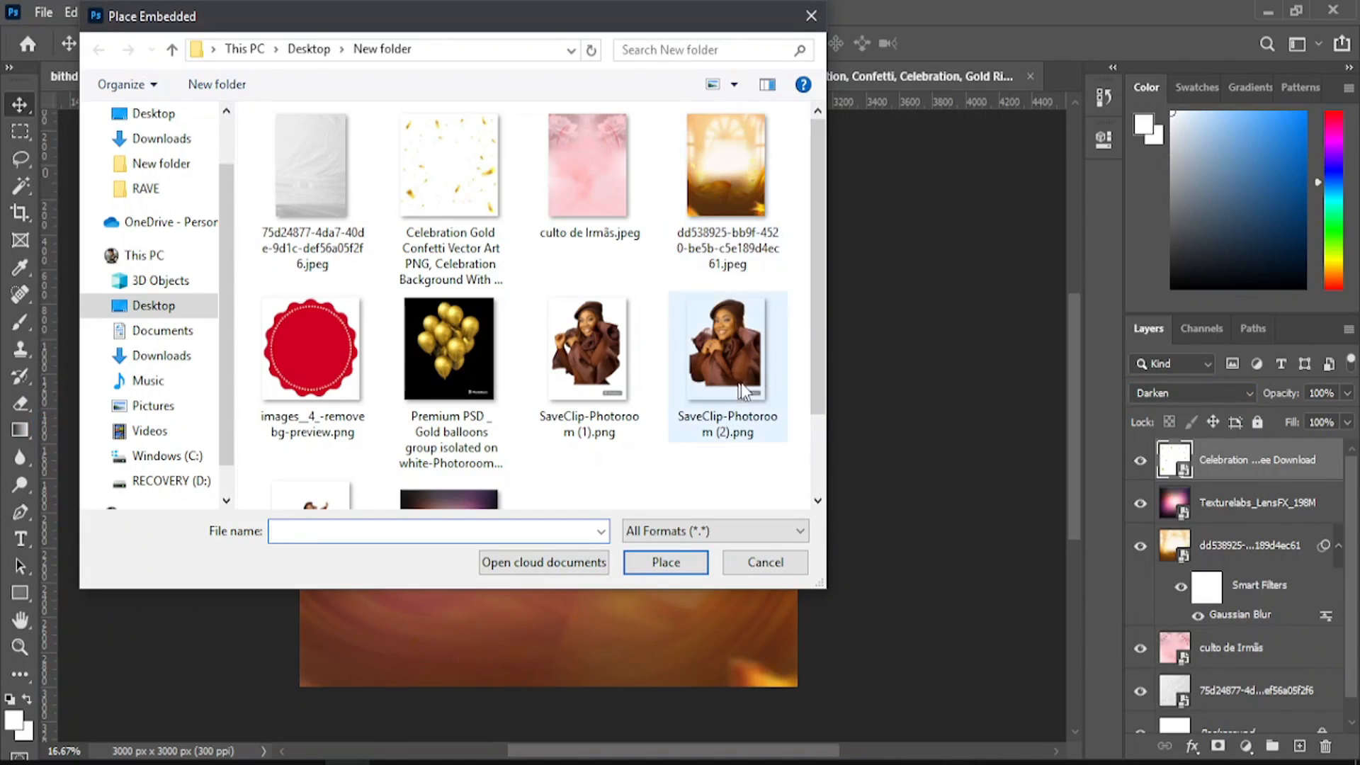
drag(822, 326, 813, 430)
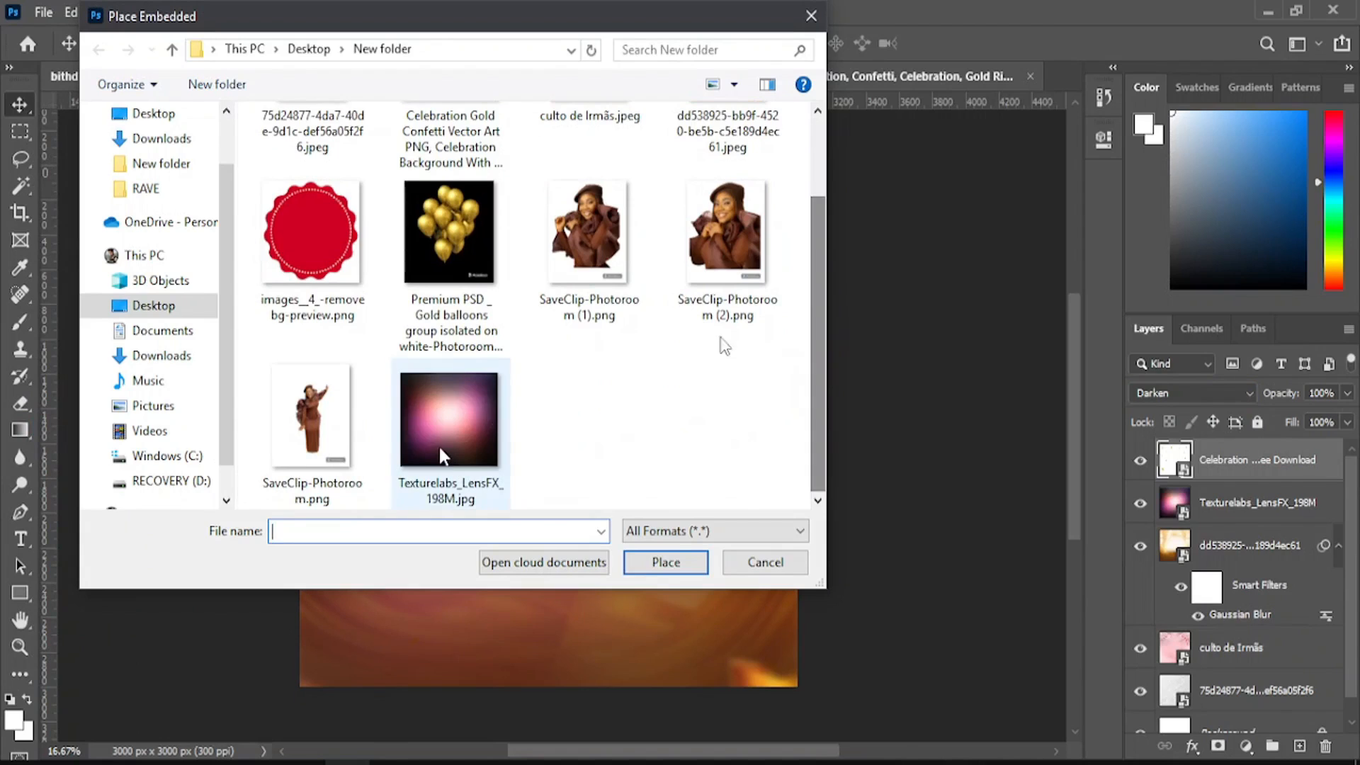
drag(817, 308, 813, 273)
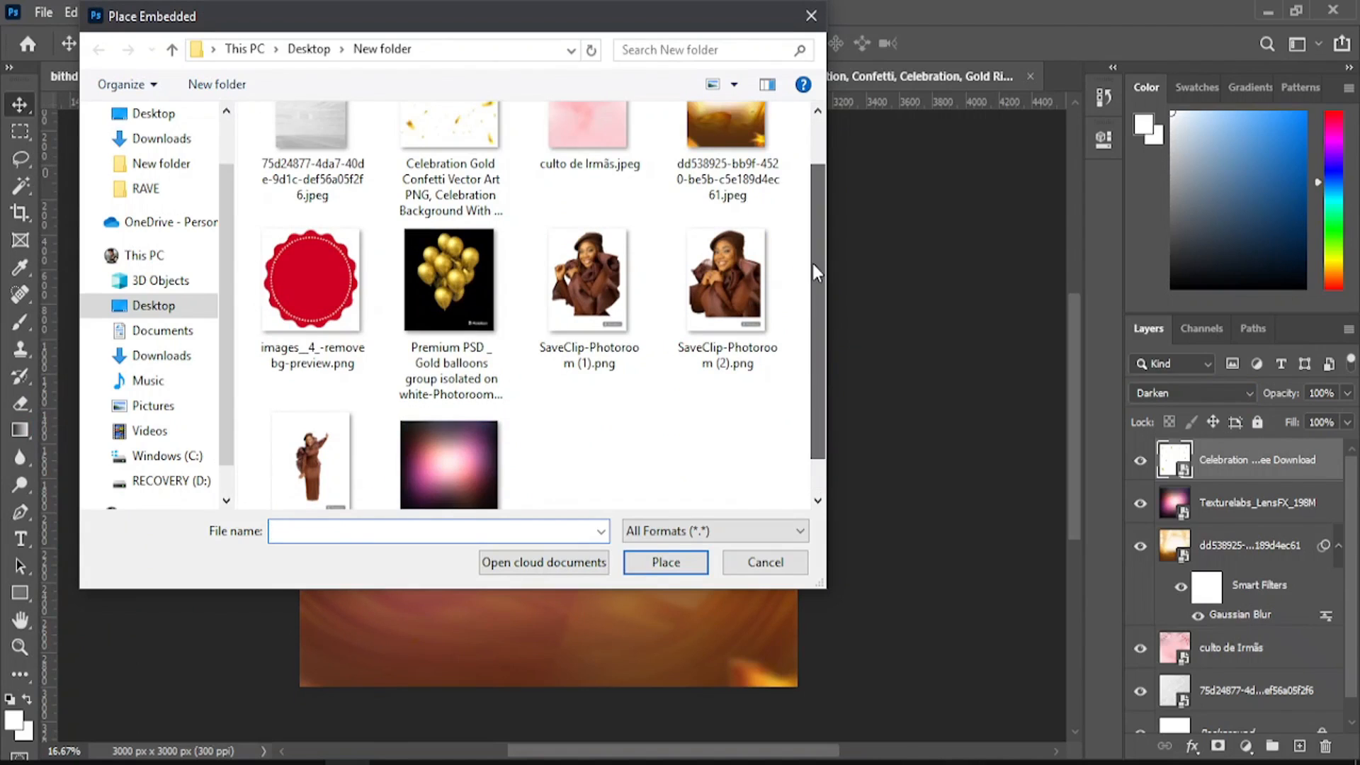
click(450, 283)
click(664, 563)
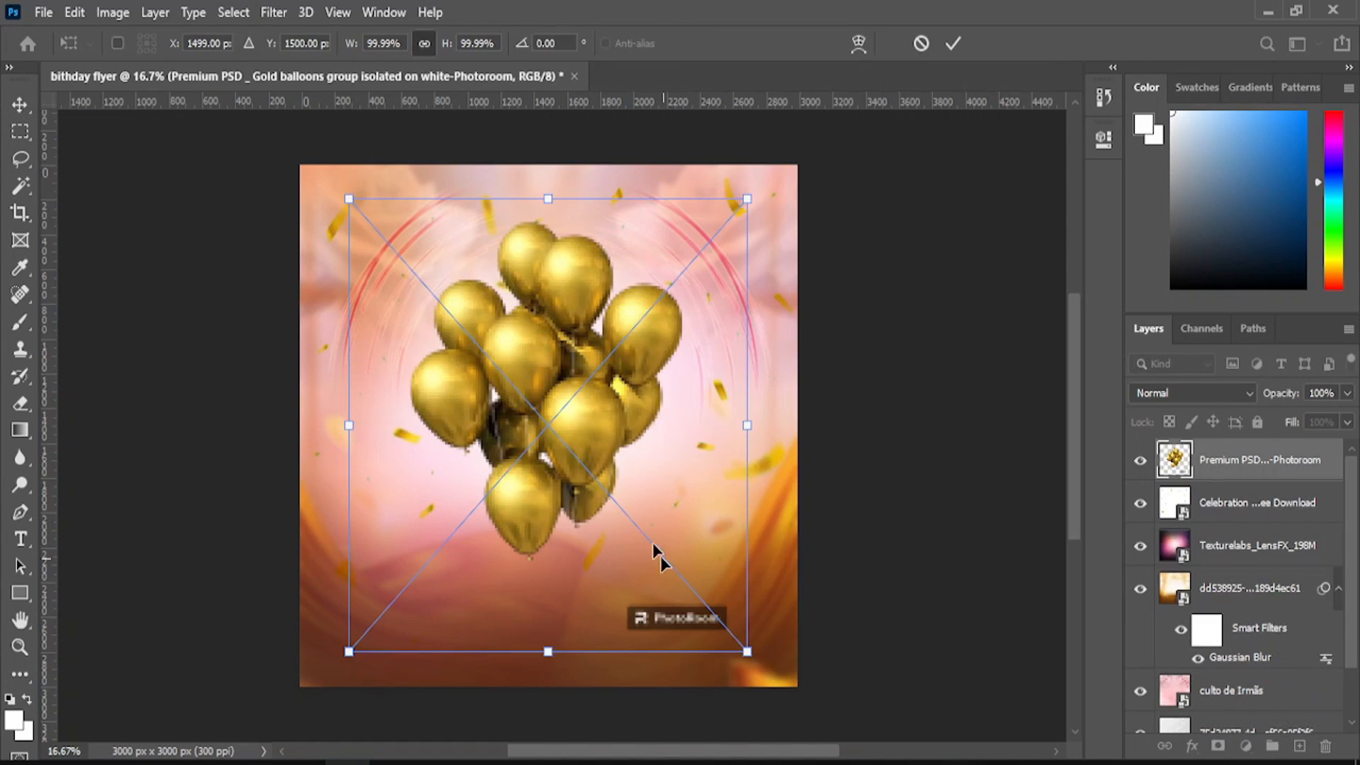
drag(596, 409, 637, 424)
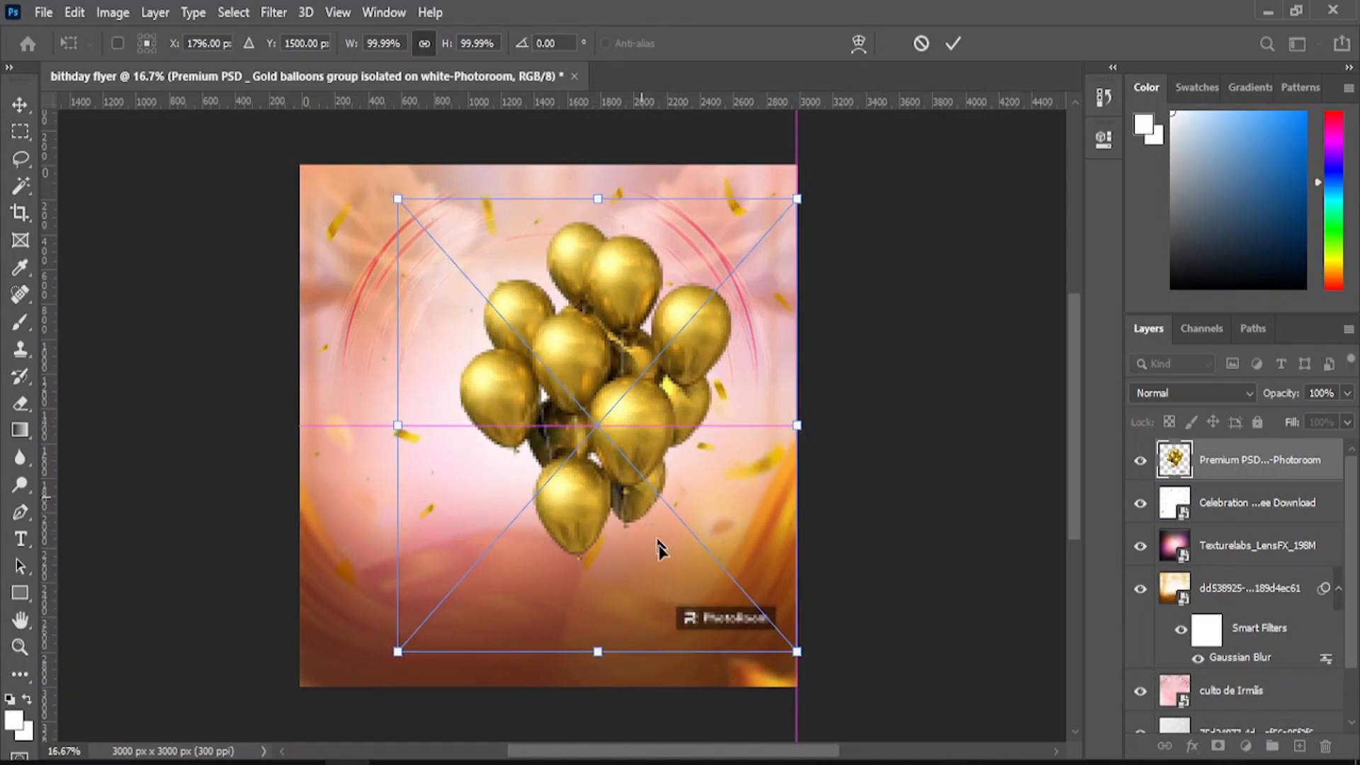
click(953, 44)
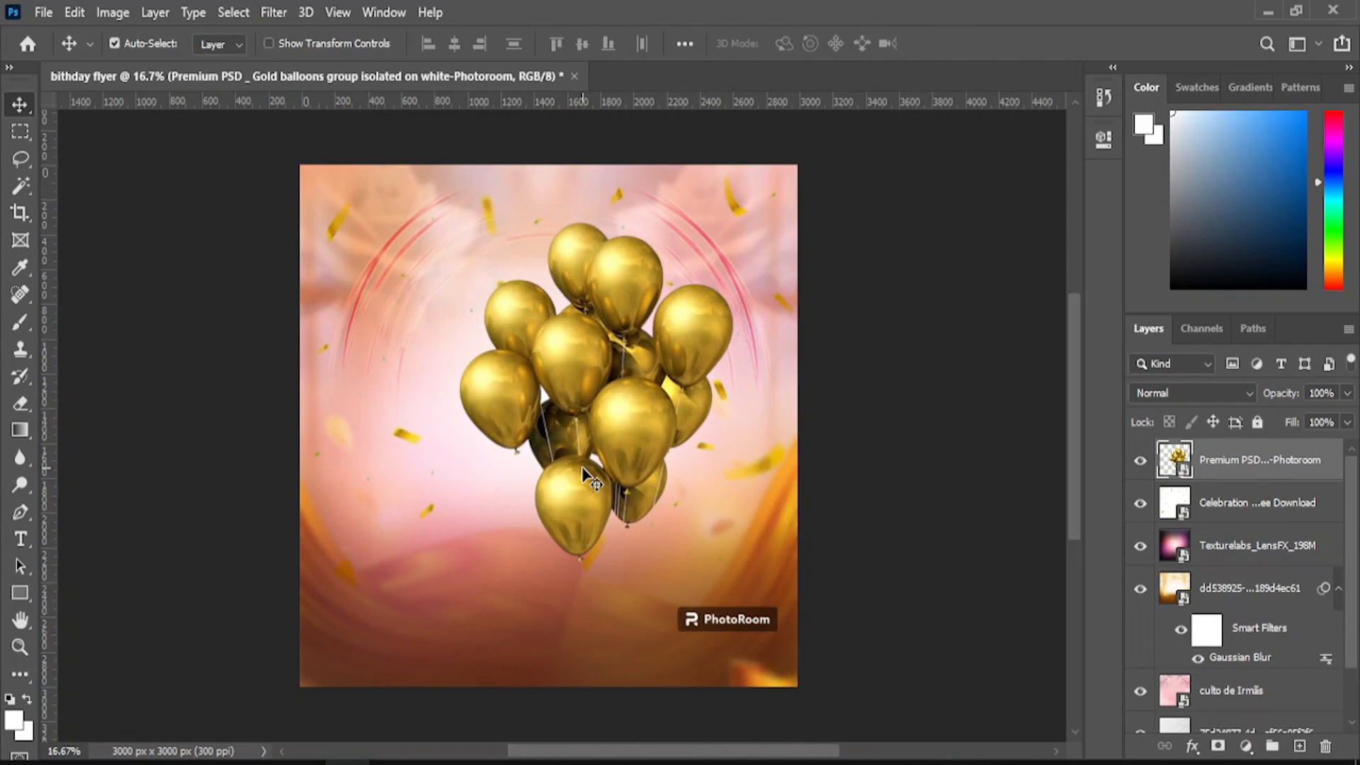
- Scale the balloon cluster to about 53% and move it to the flyer's upper centre
click(74, 12)
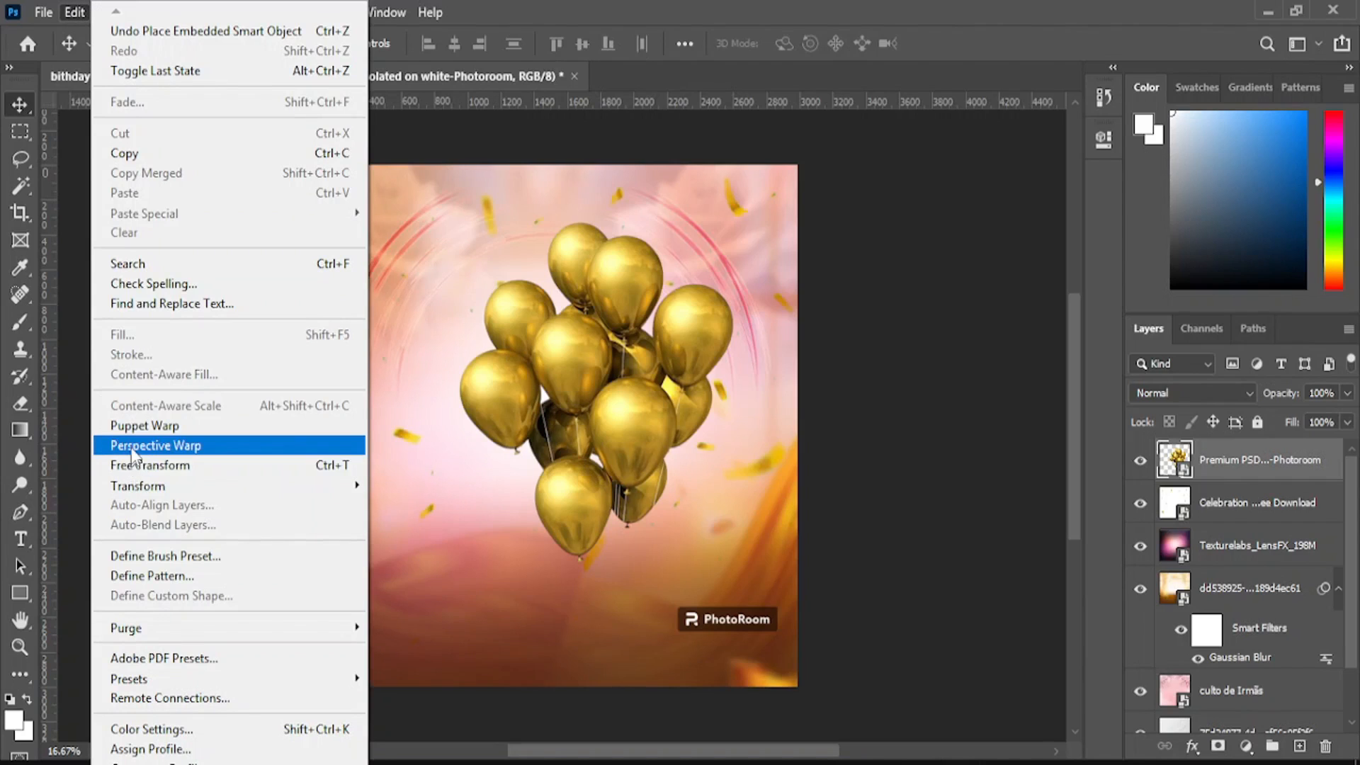
click(145, 467)
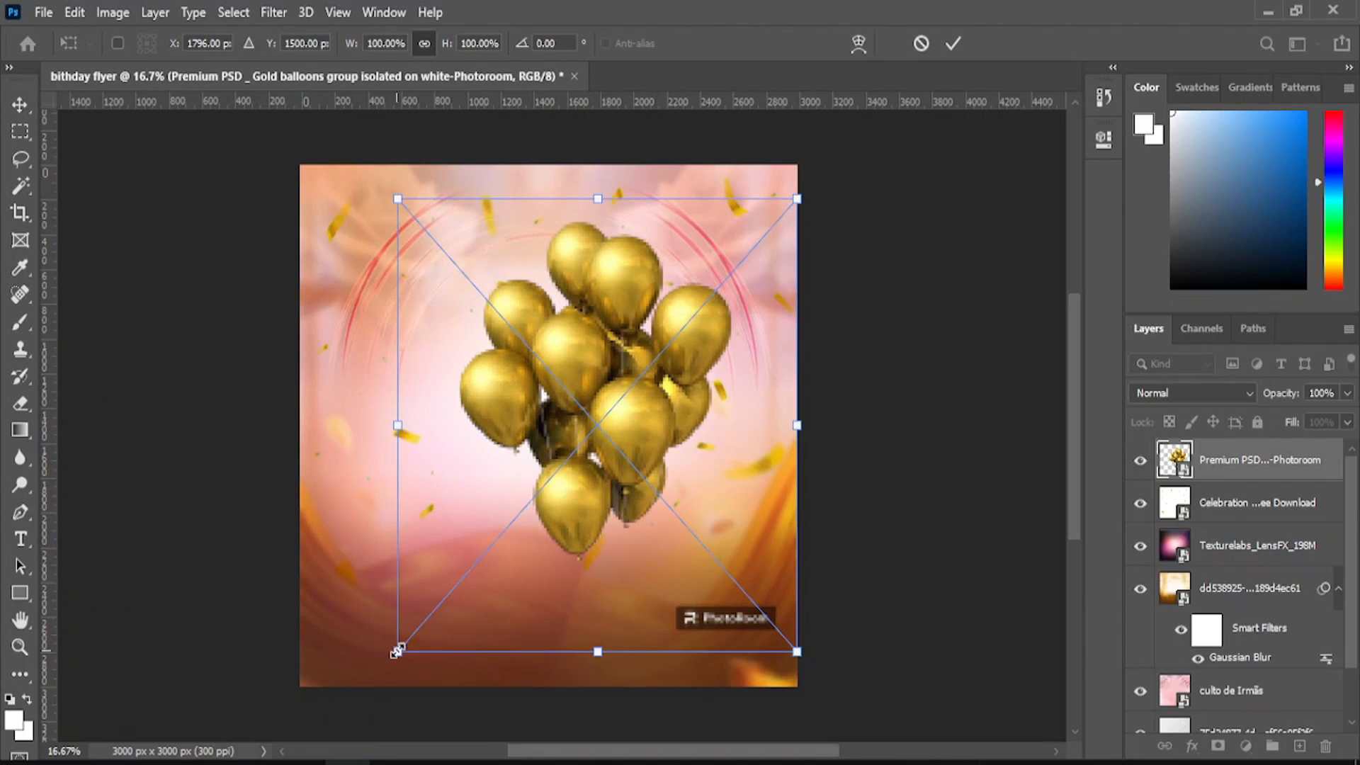
drag(399, 649, 585, 404)
drag(626, 277, 579, 268)
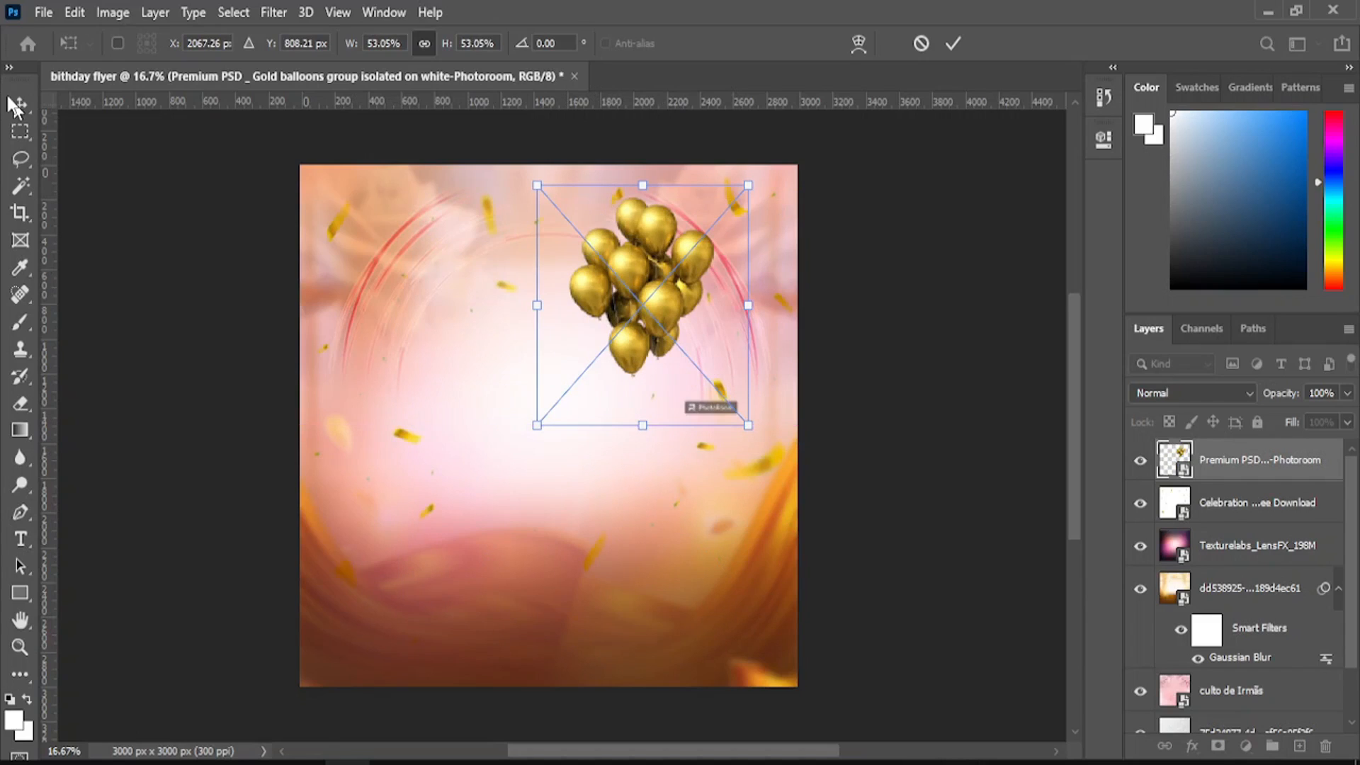
key(Return)
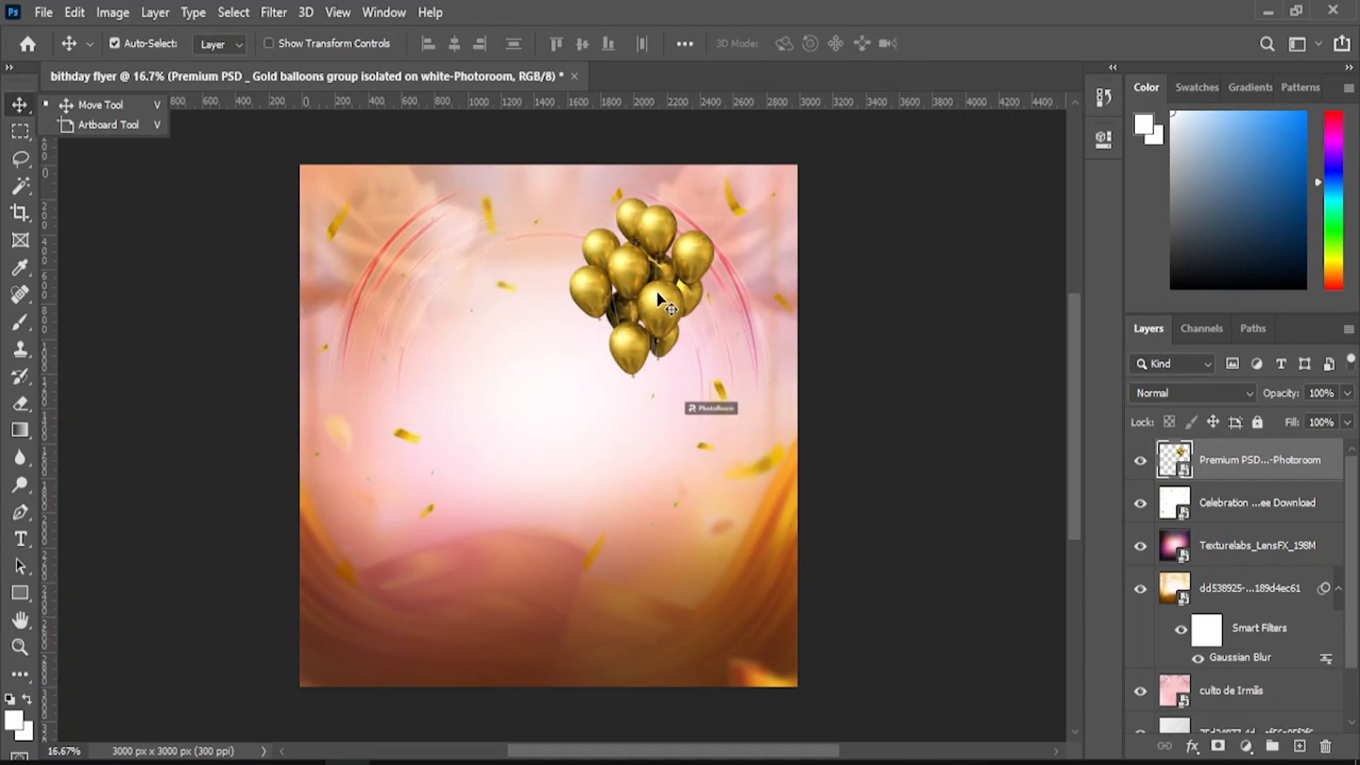
drag(670, 292, 734, 269)
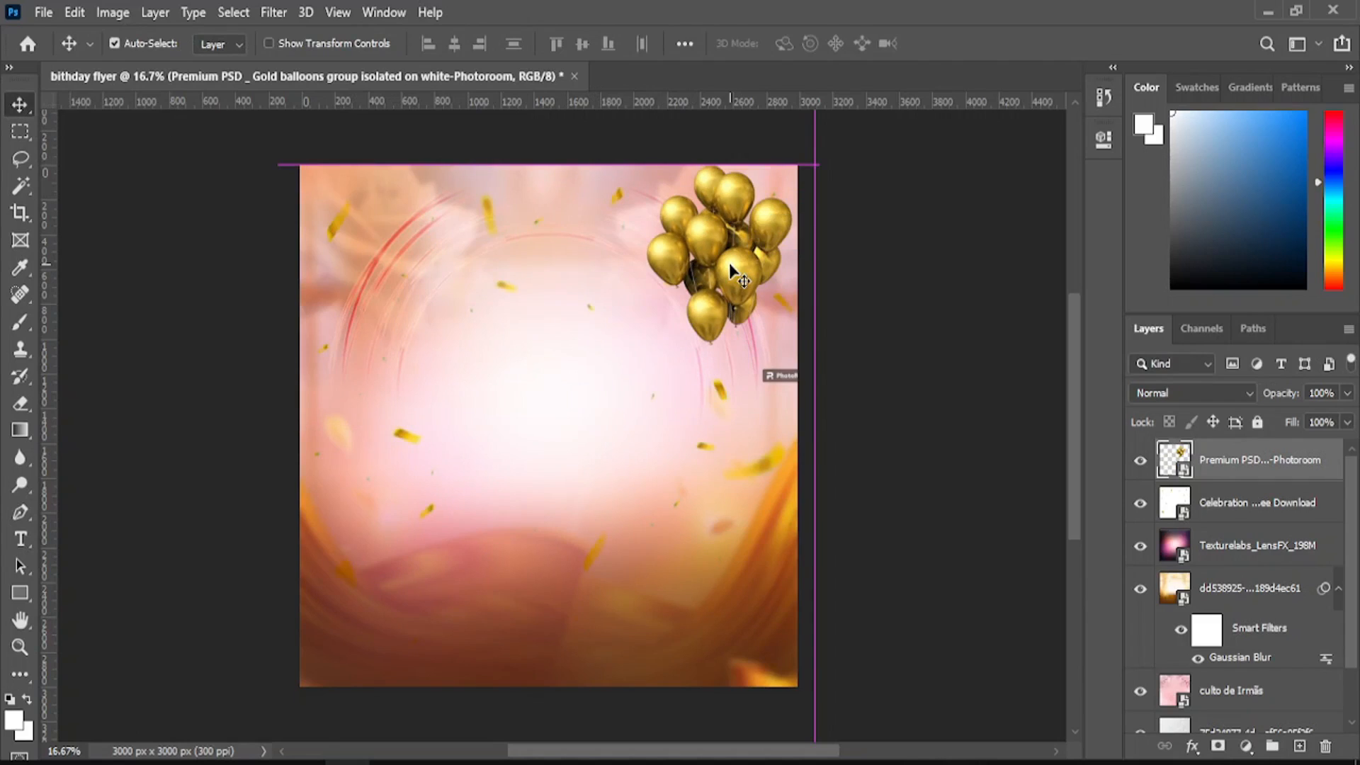
drag(774, 376, 640, 421)
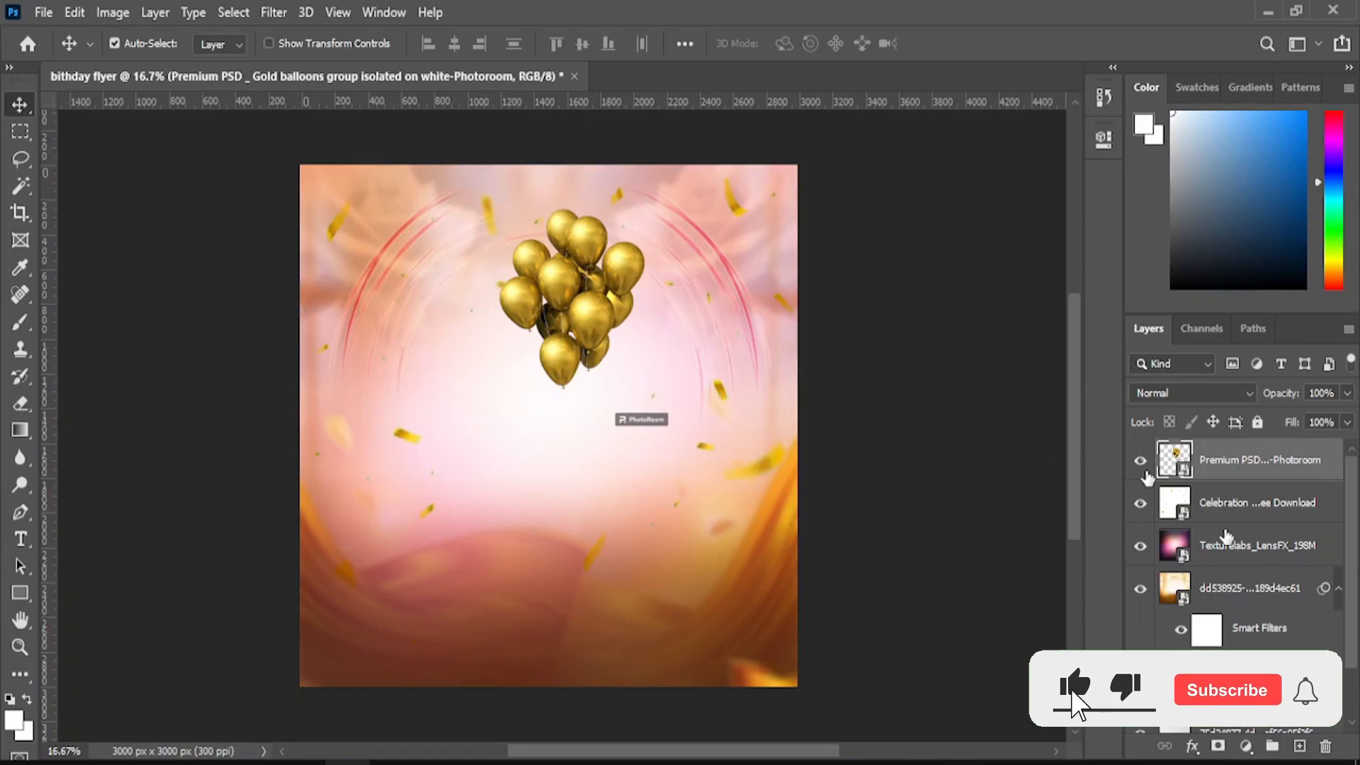
- Add a layer mask to the balloons layer and set up a 108 px brush
click(1218, 746)
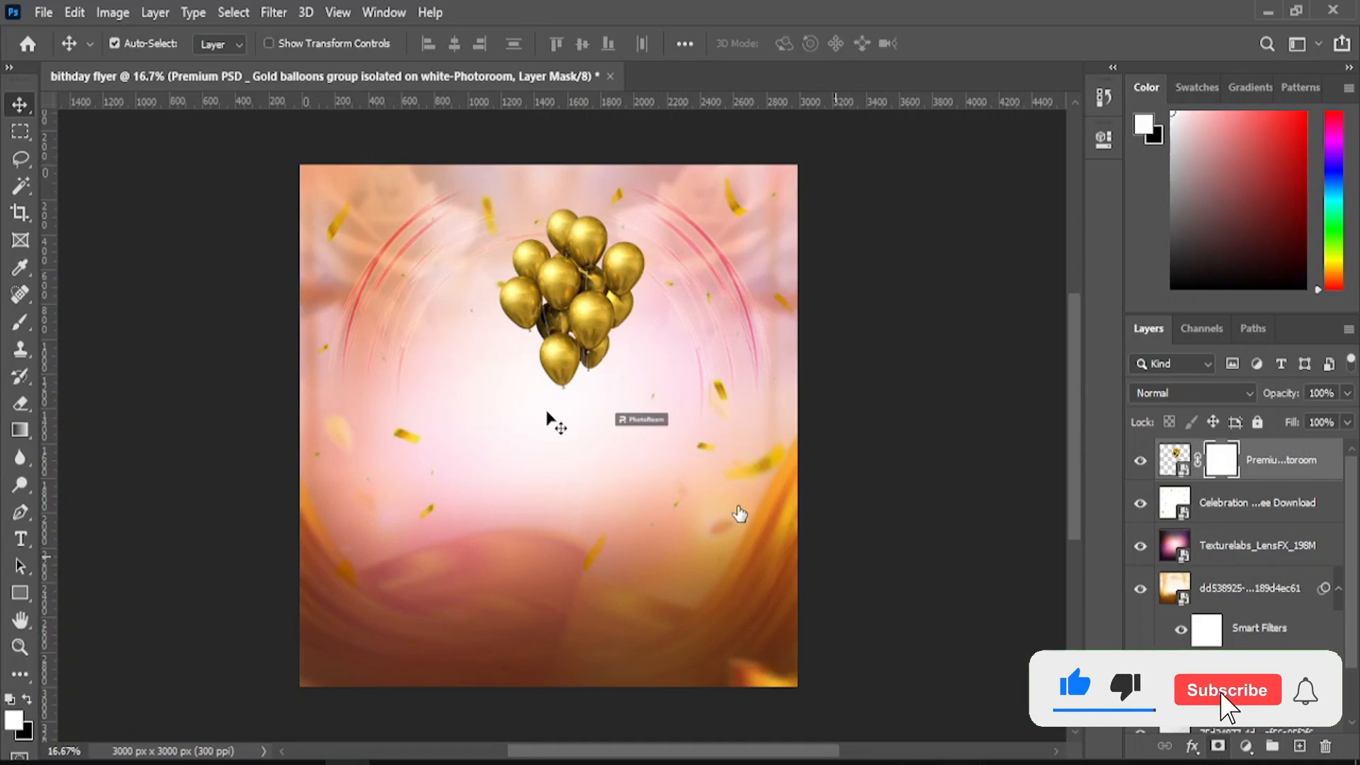
click(20, 325)
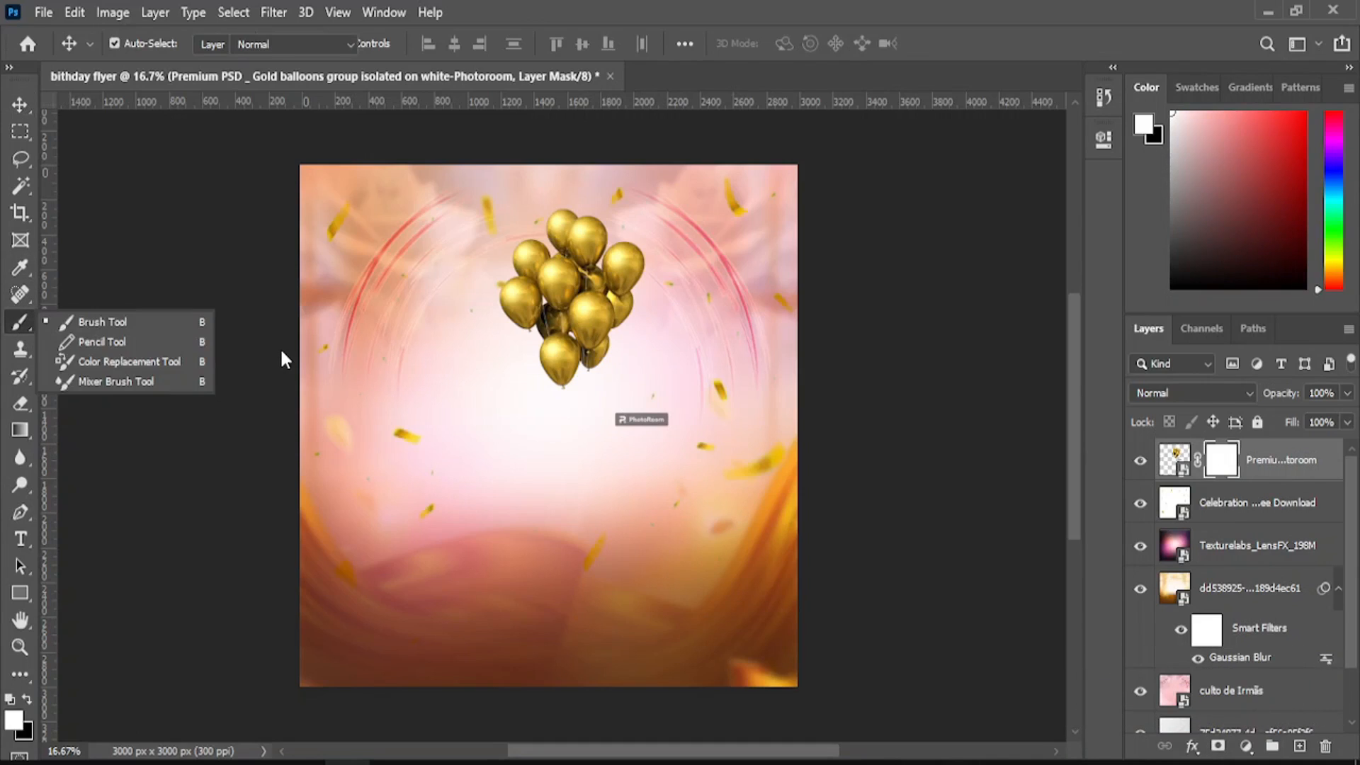
click(198, 328)
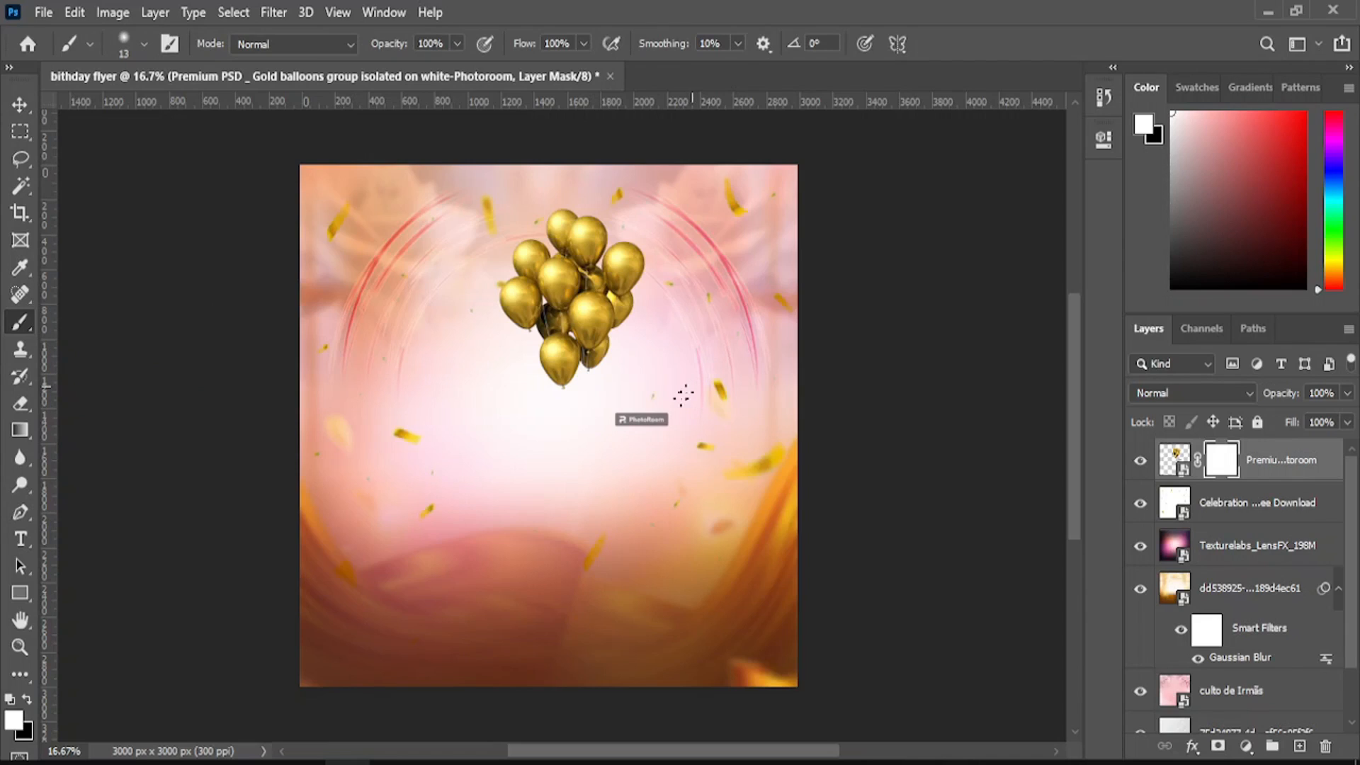
click(145, 49)
click(145, 45)
text(5000)
key(Return)
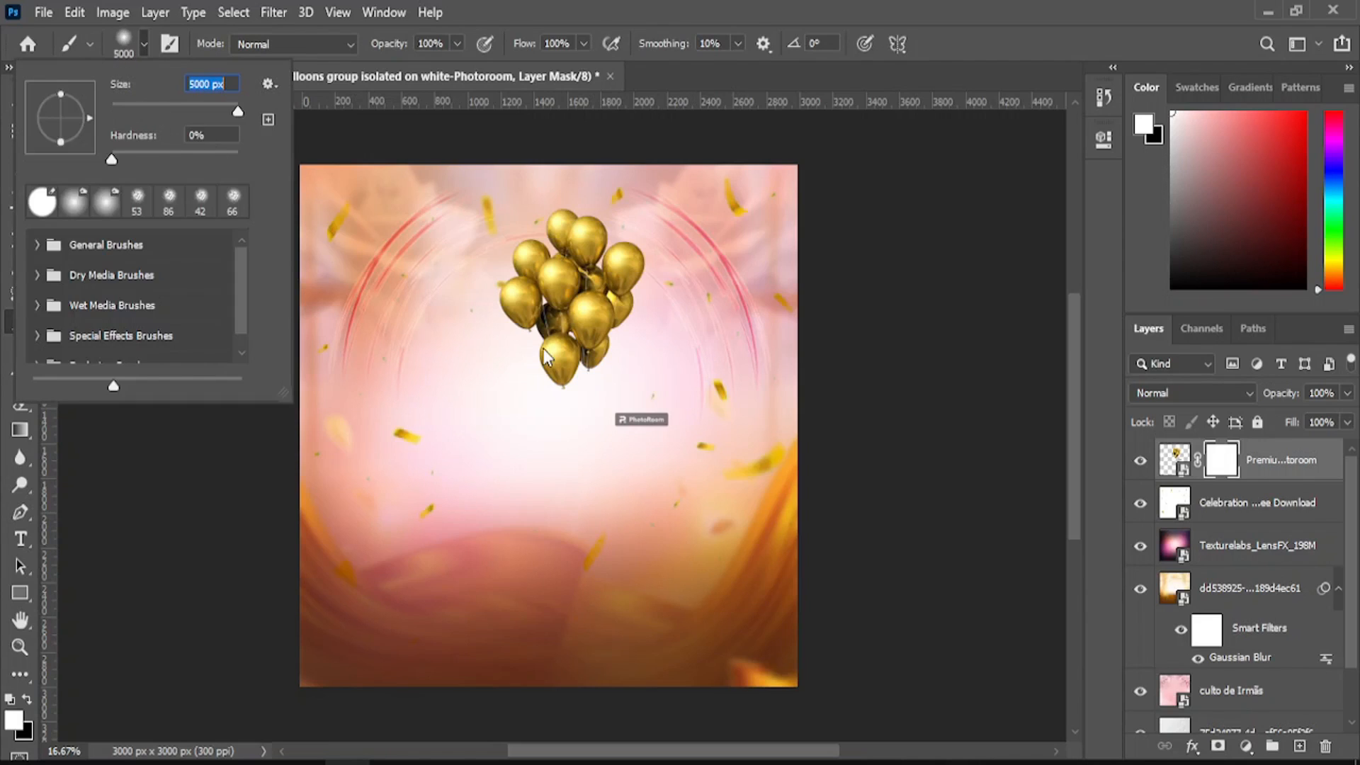
click(152, 106)
click(176, 107)
click(659, 421)
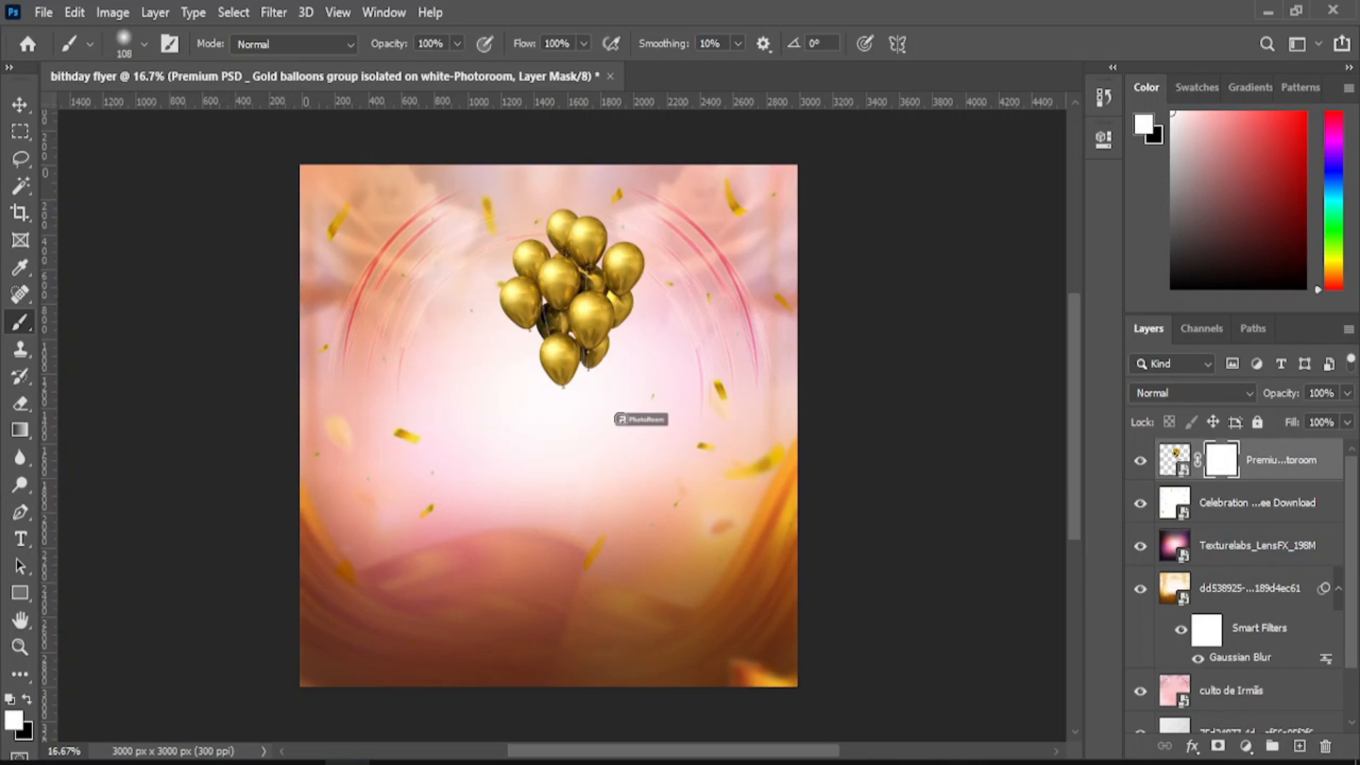
- Erase the Photoroom watermark beneath the balloon cluster
click(17, 406)
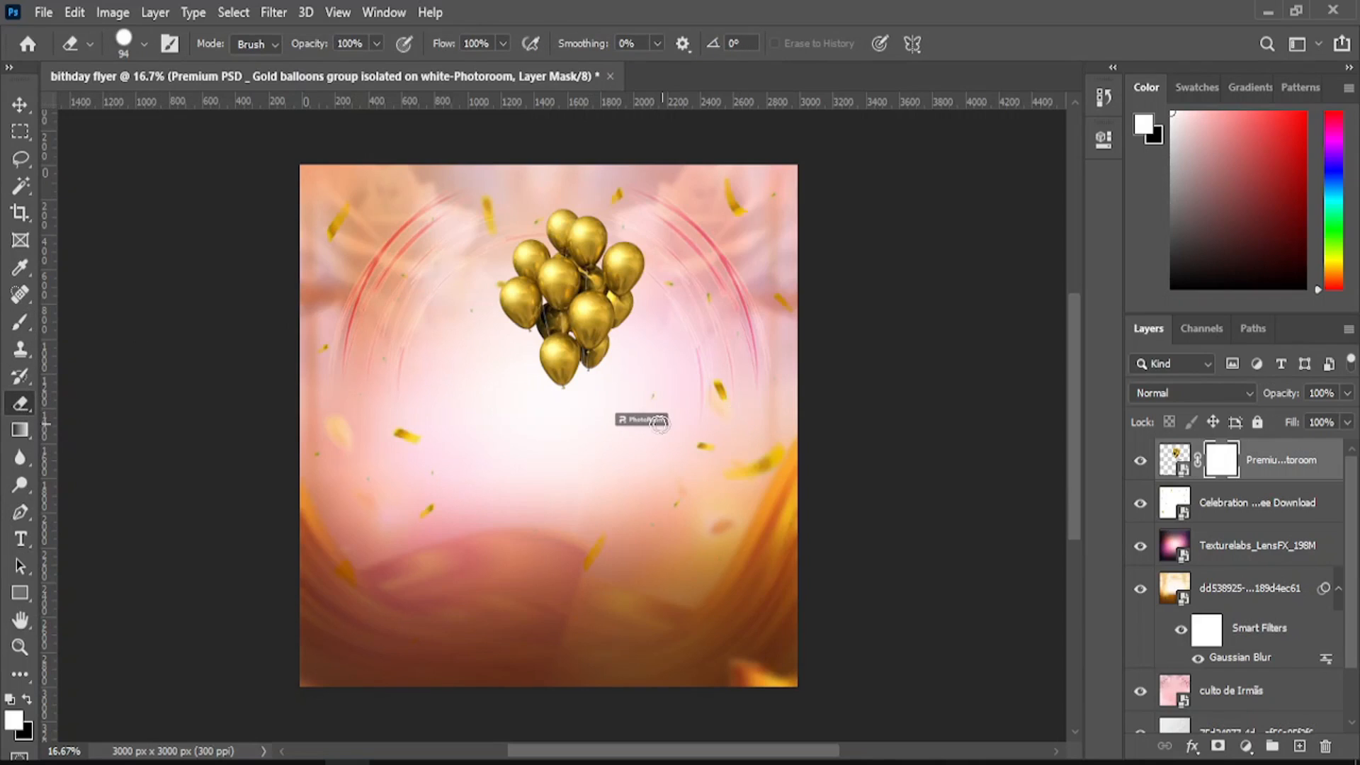
mouse_move(659, 422)
mouse_down()
mouse_move(629, 423)
mouse_move(687, 421)
mouse_move(645, 402)
mouse_up()
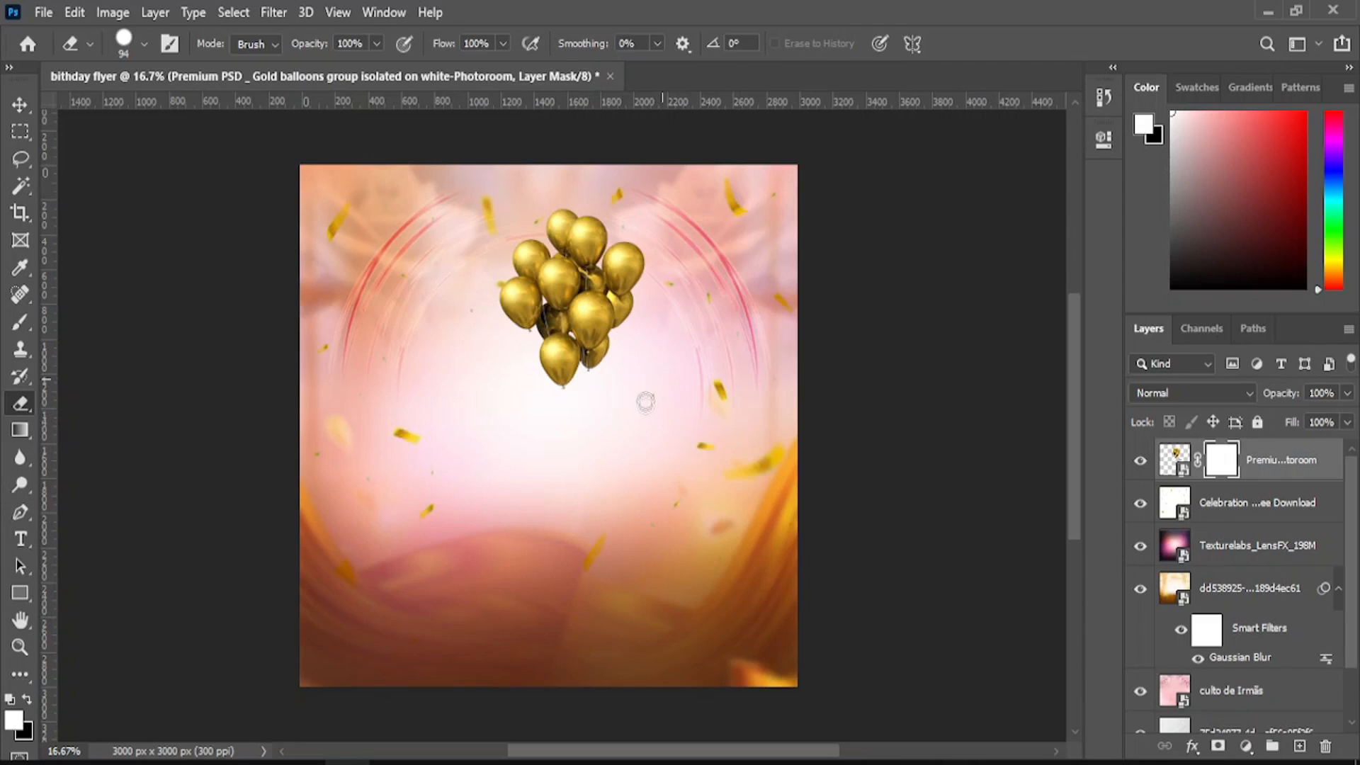
click(19, 104)
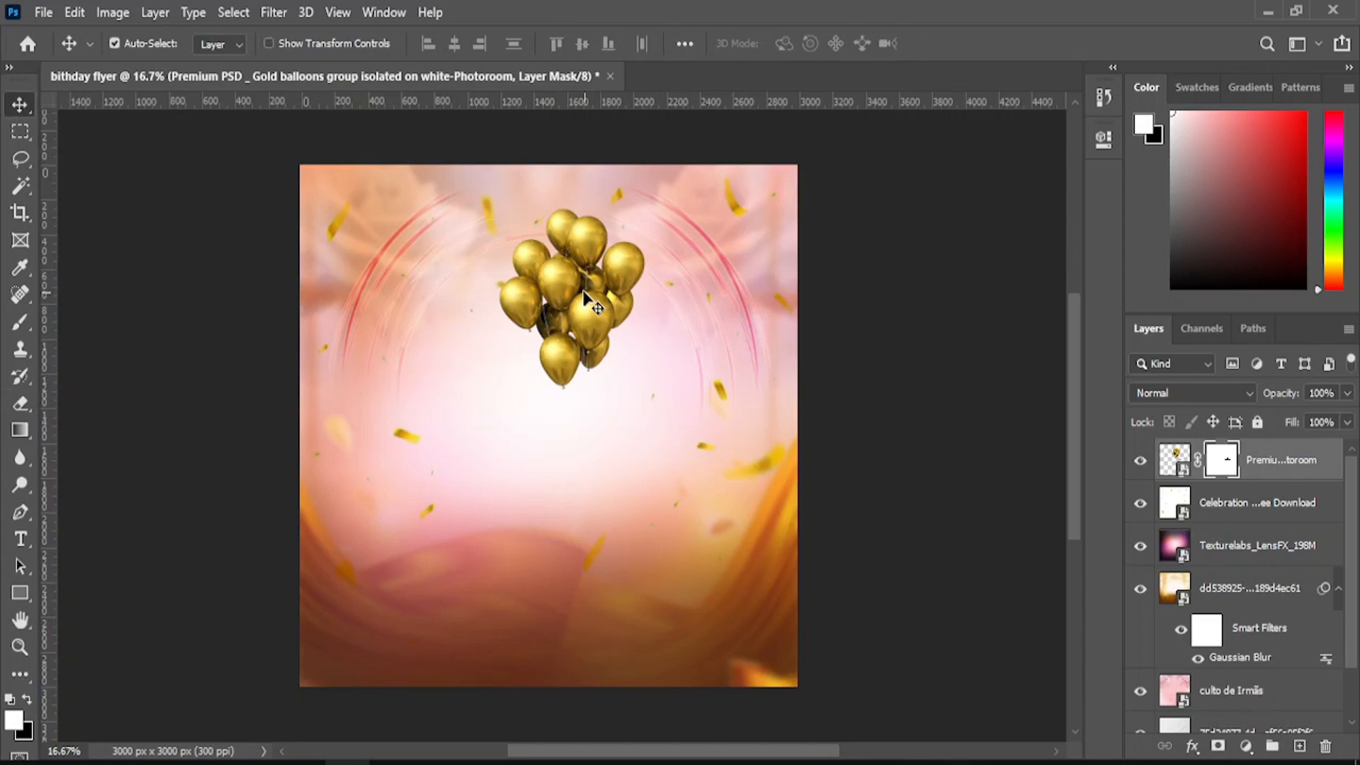
- Move the balloons to the top-right corner and duplicate them into the top-left corner
drag(585, 296, 731, 265)
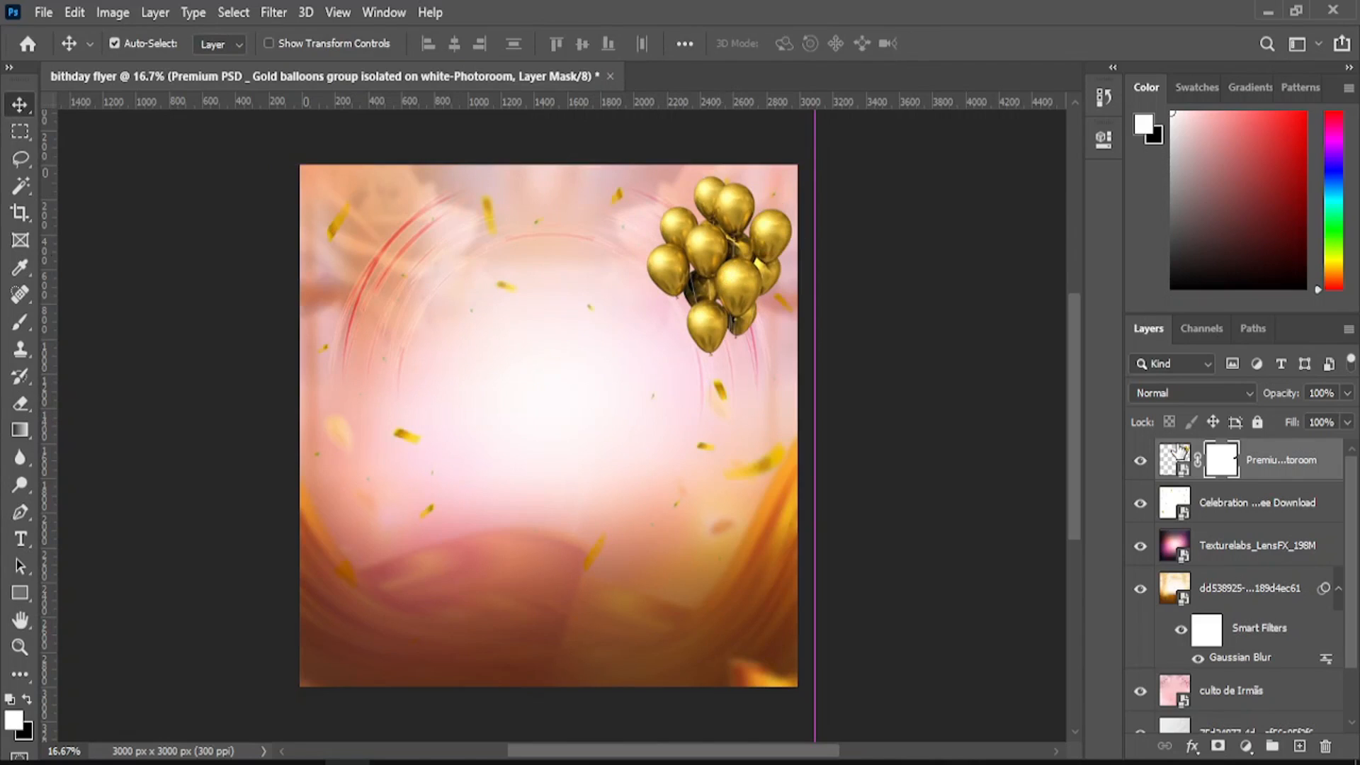
drag(1177, 457, 1303, 747)
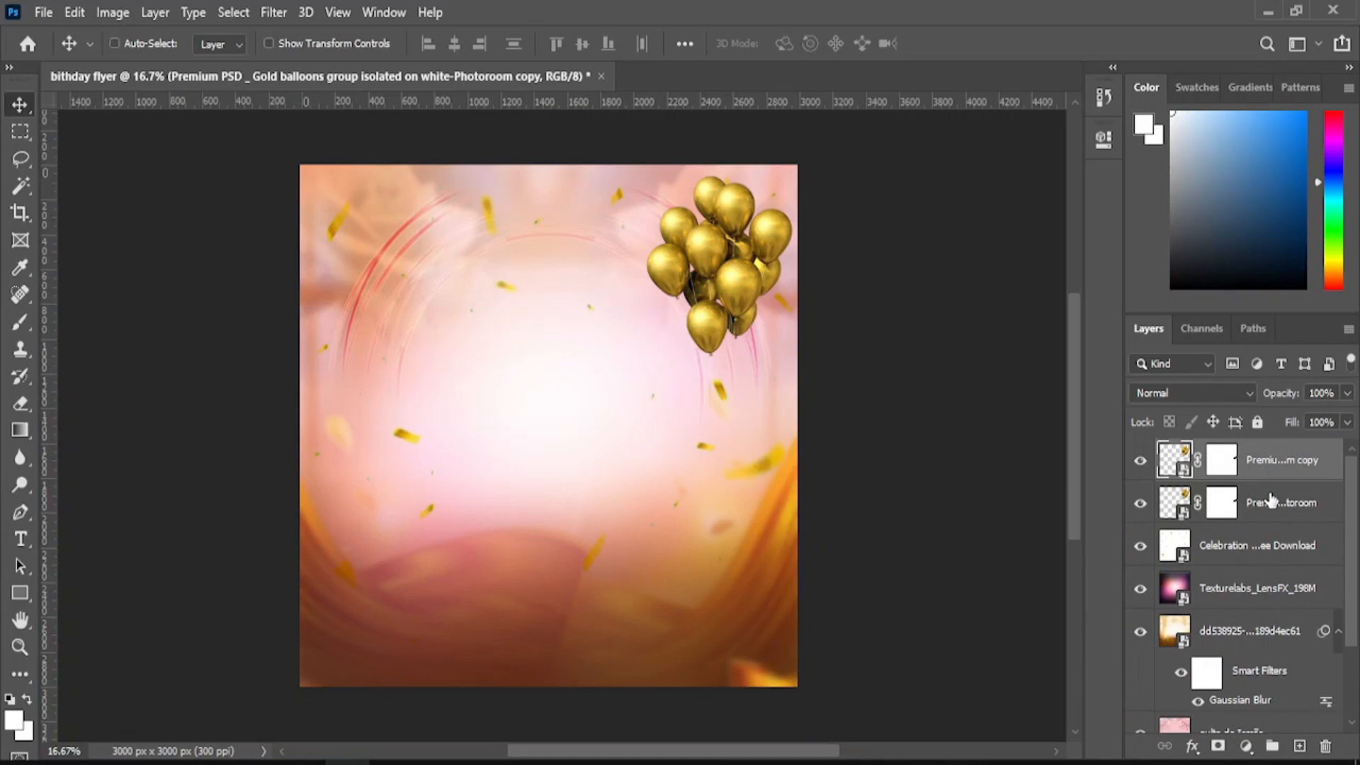
key(ctrl+z)
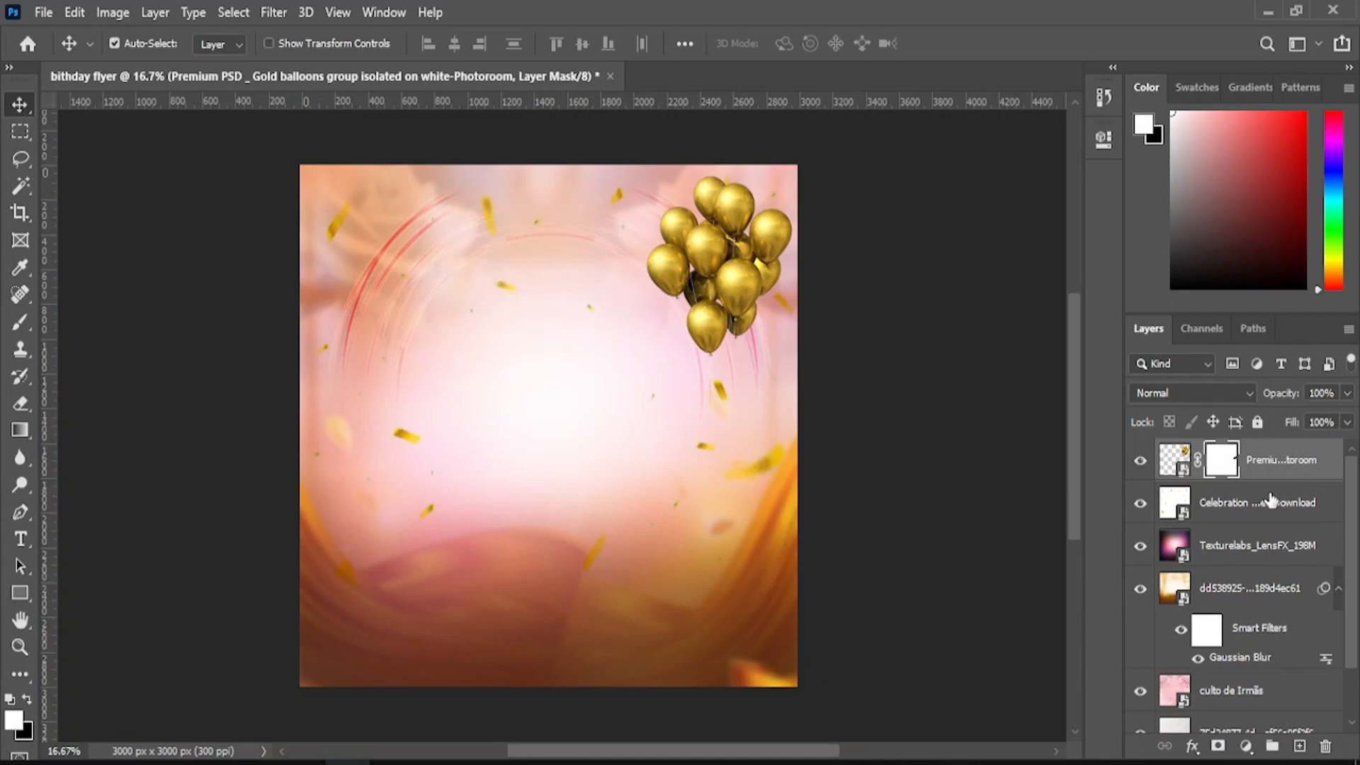
click(1174, 459)
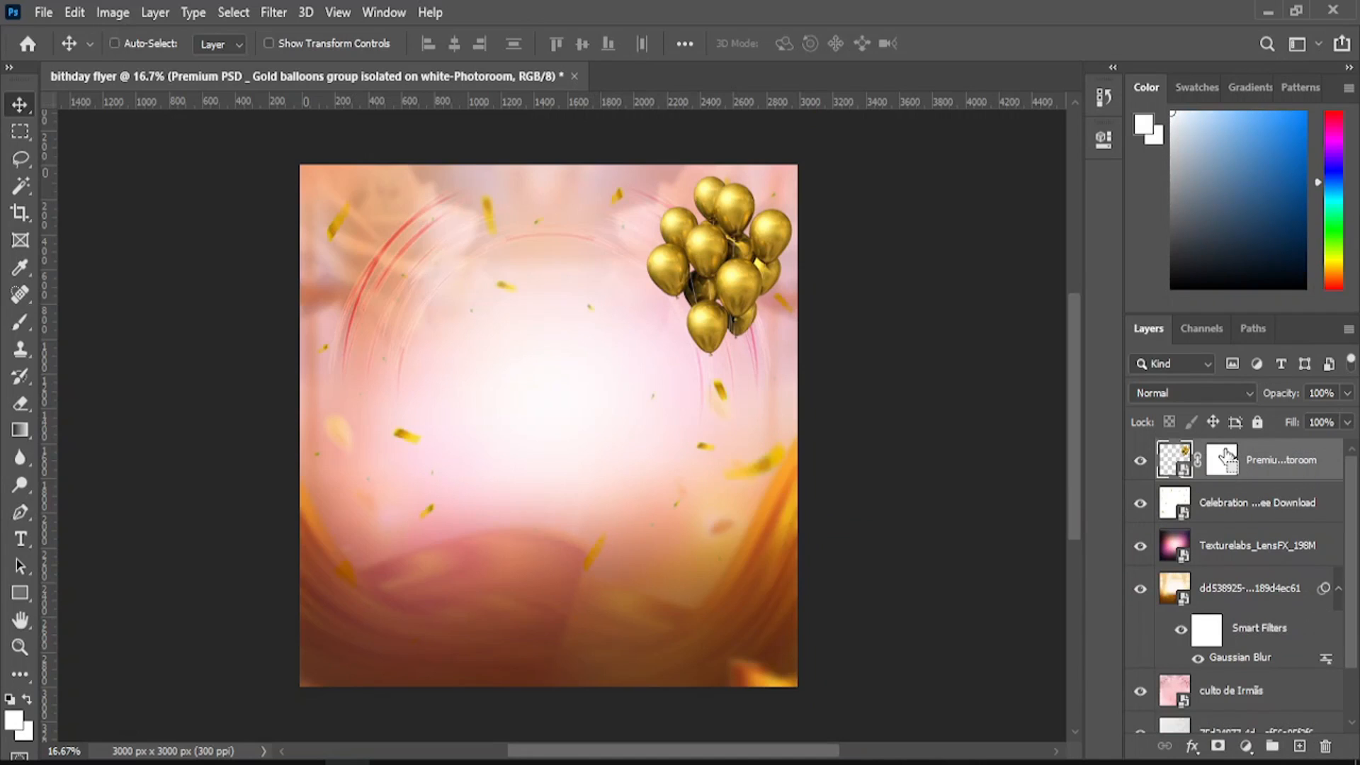
key(ctrl+j)
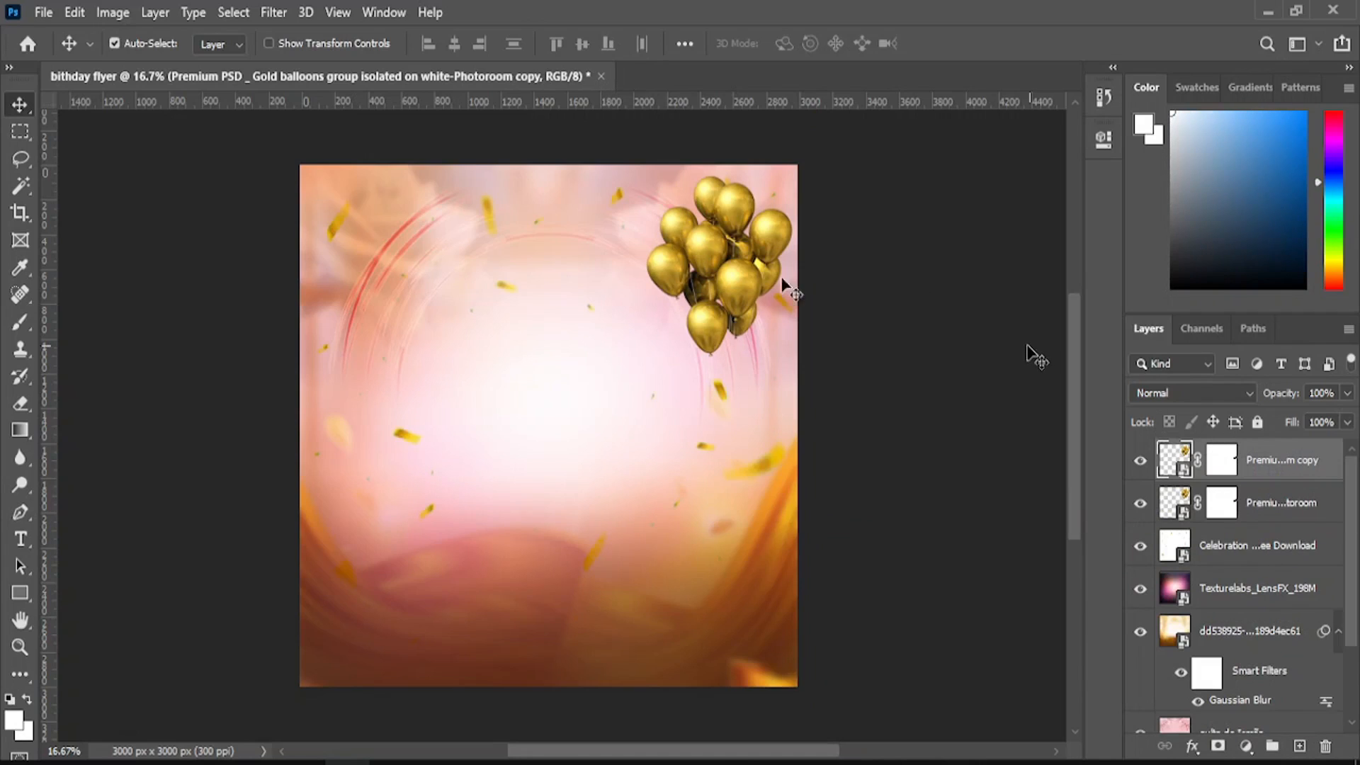
drag(705, 277, 362, 264)
drag(729, 275, 738, 263)
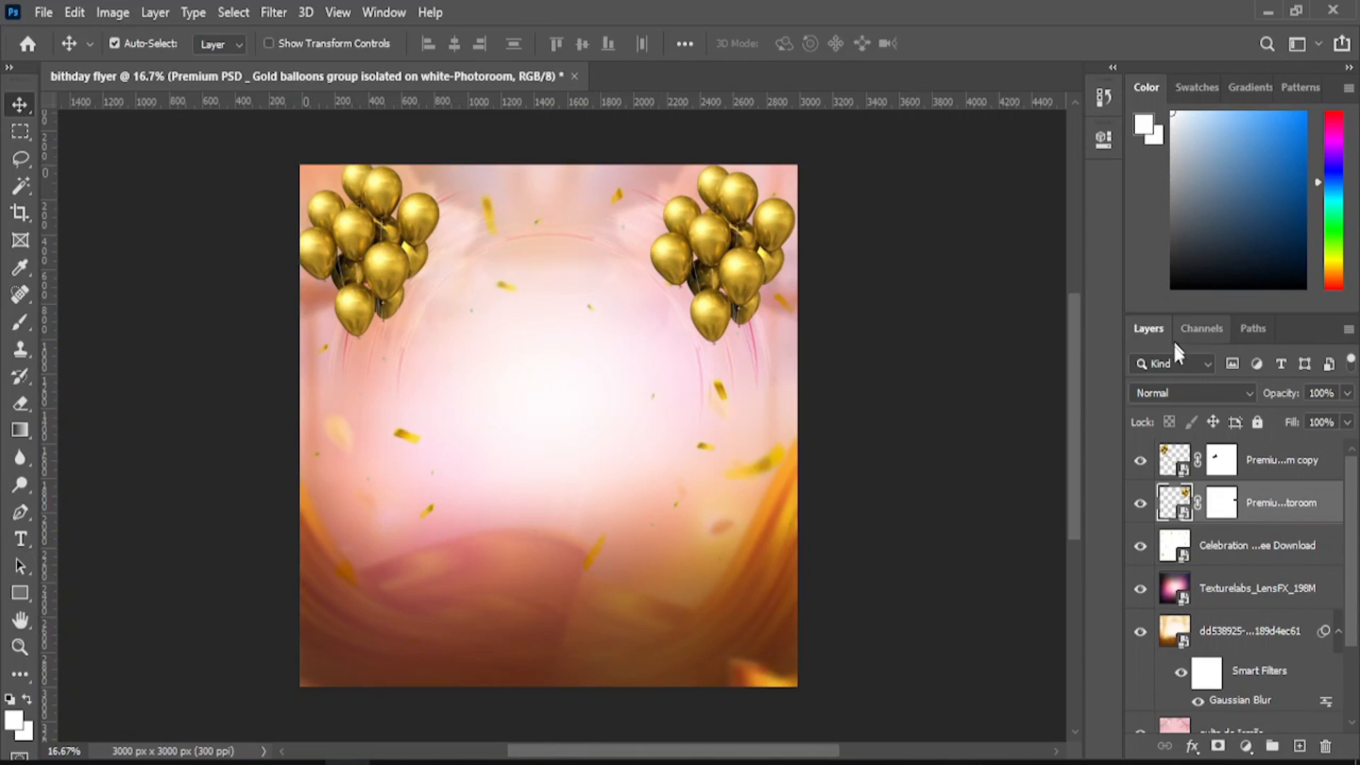
- Set both balloon layers' blend mode to Overlay
click(1176, 396)
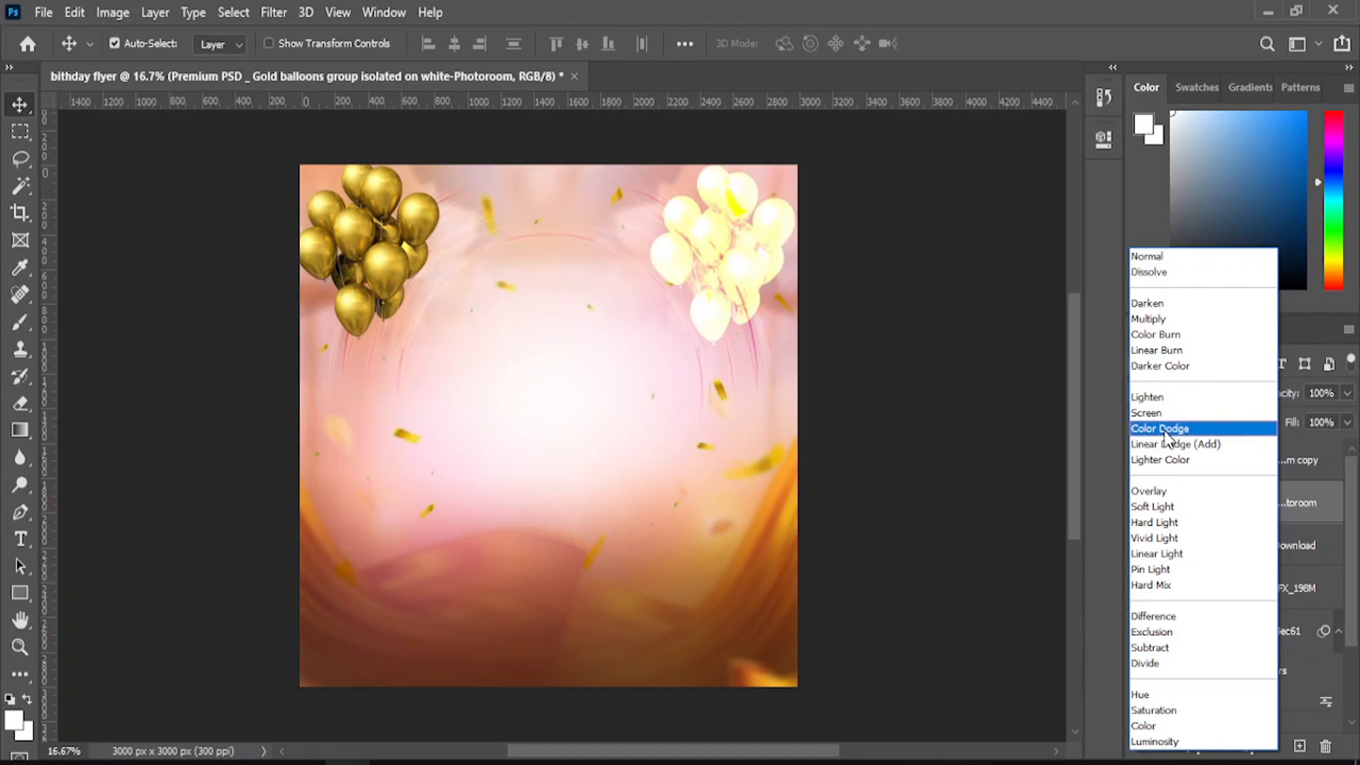
click(1162, 491)
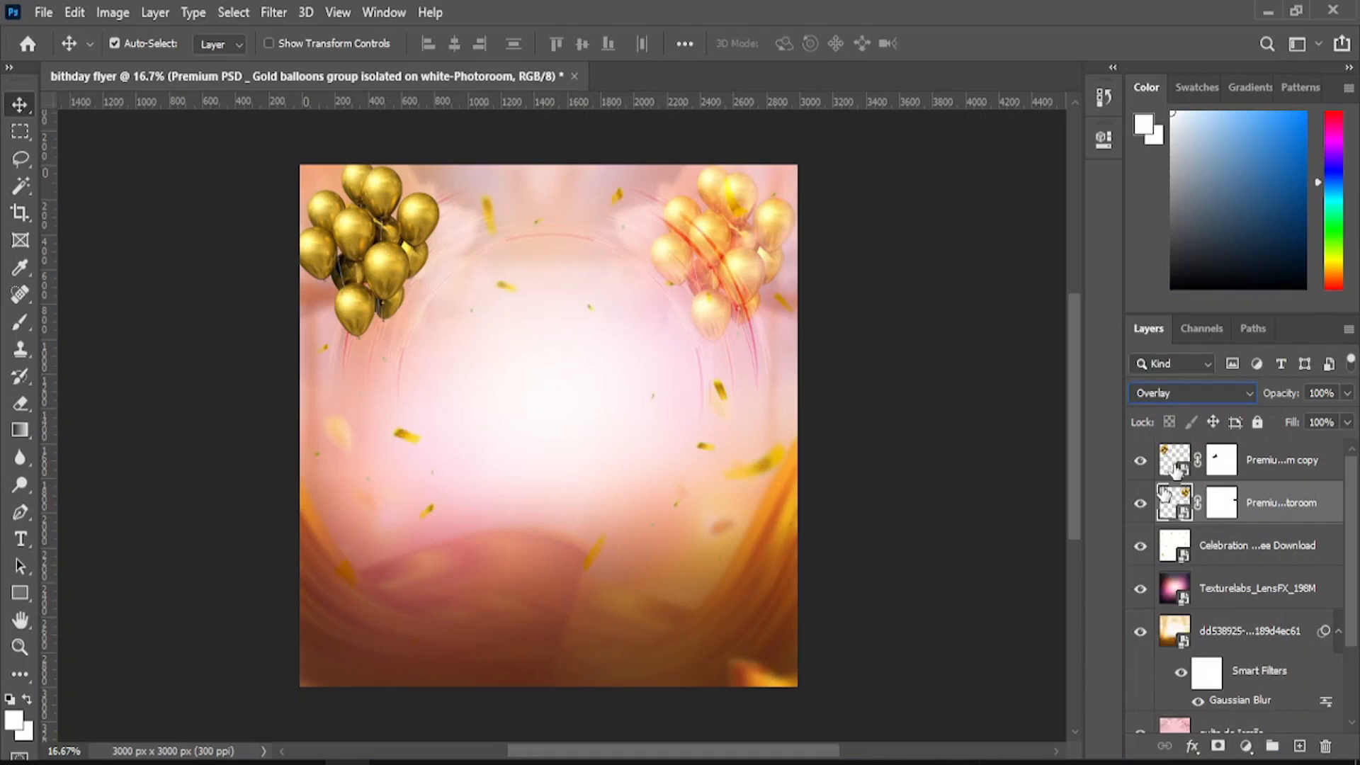
click(1261, 460)
click(1192, 394)
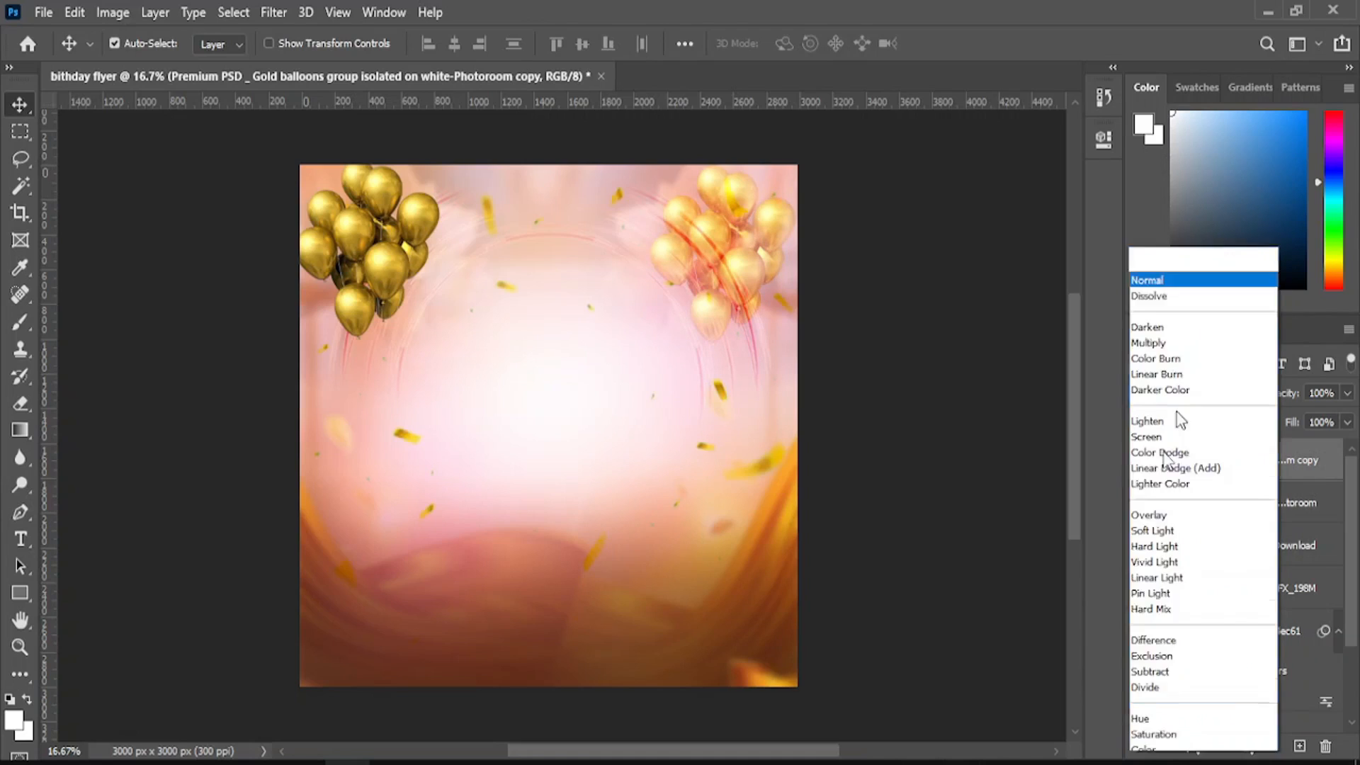
click(1165, 489)
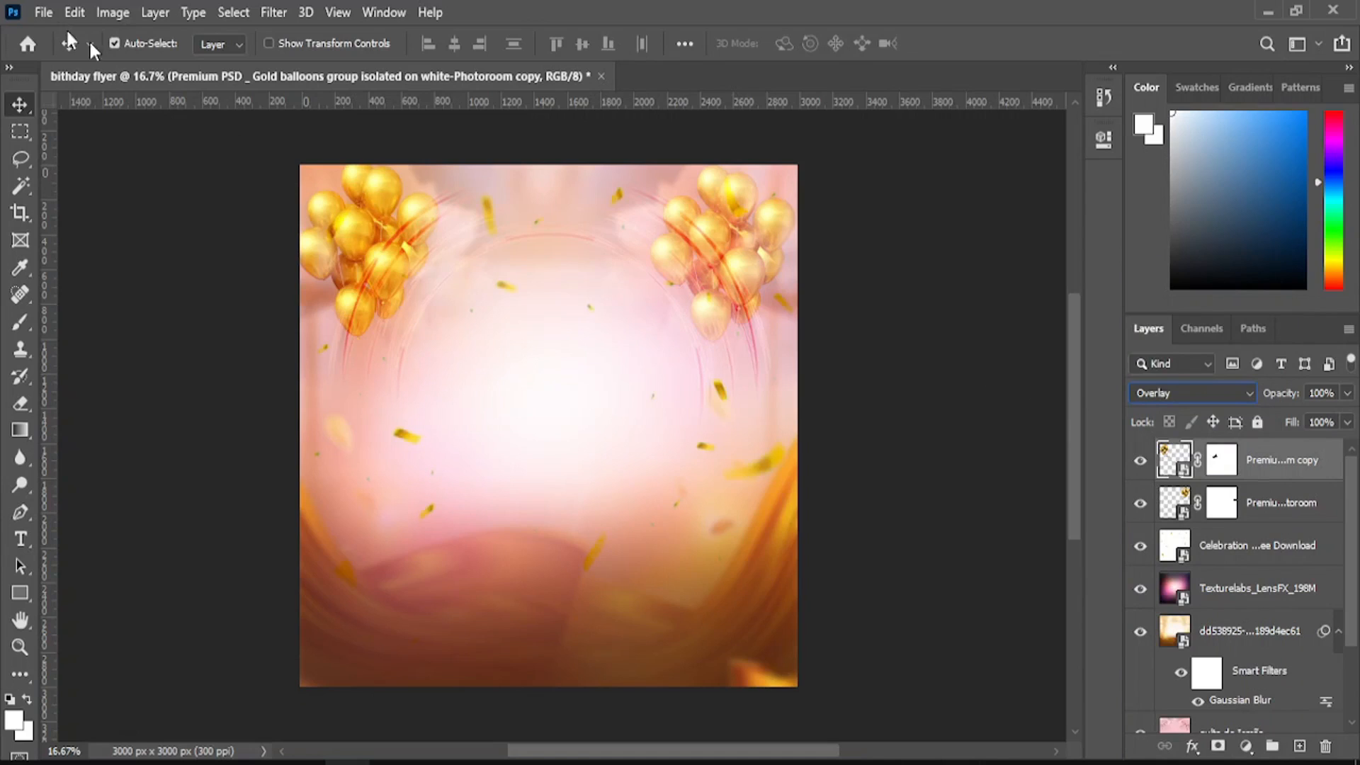
- Place the first SaveClip-Photoroom portrait embedded, shrink it to about 47%, and move it up
click(49, 13)
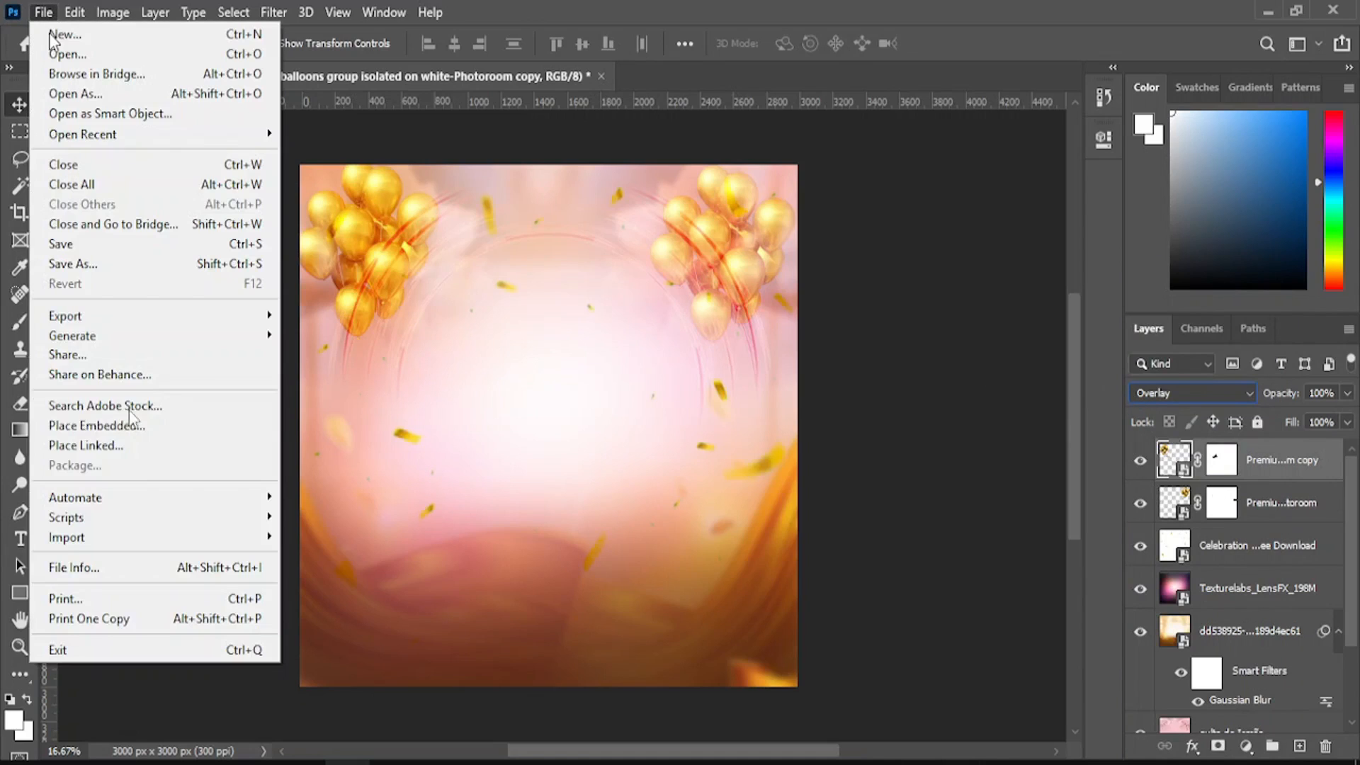
click(134, 423)
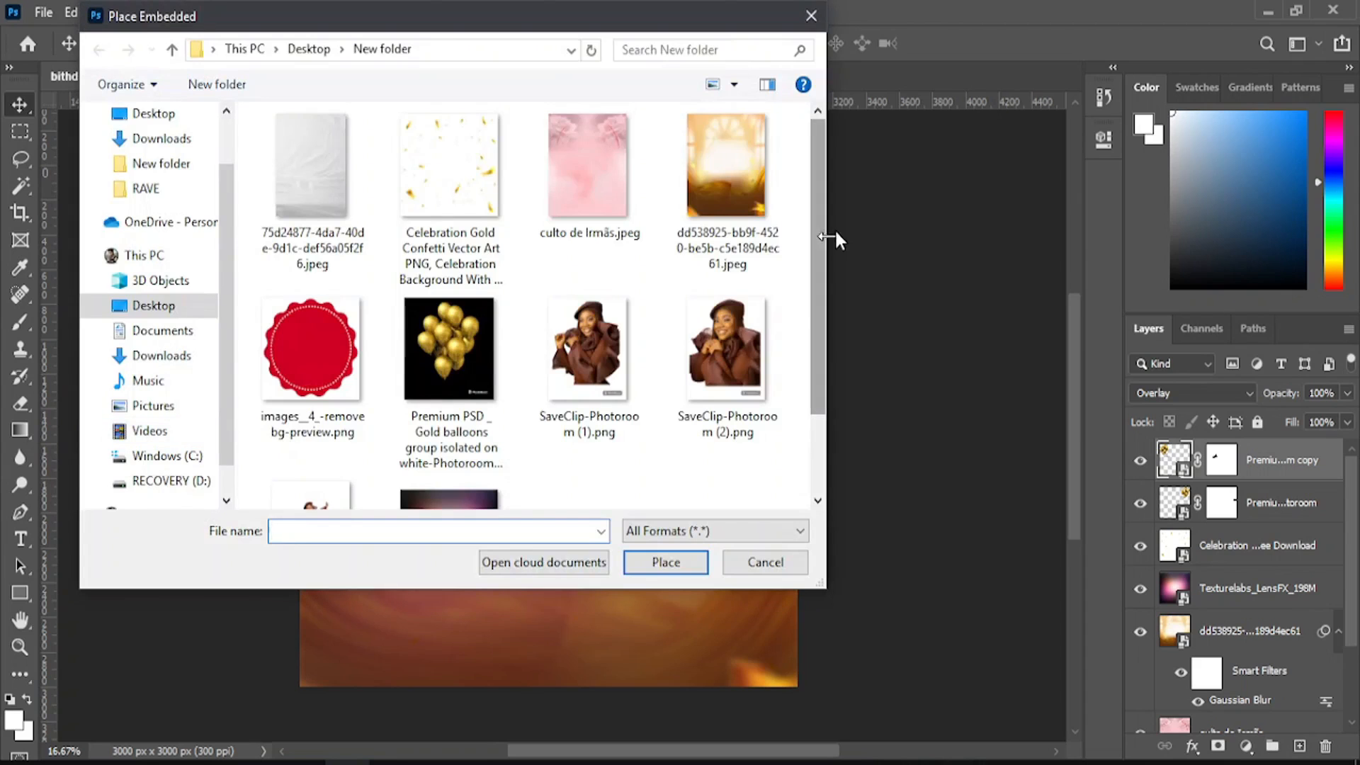
drag(823, 224, 821, 309)
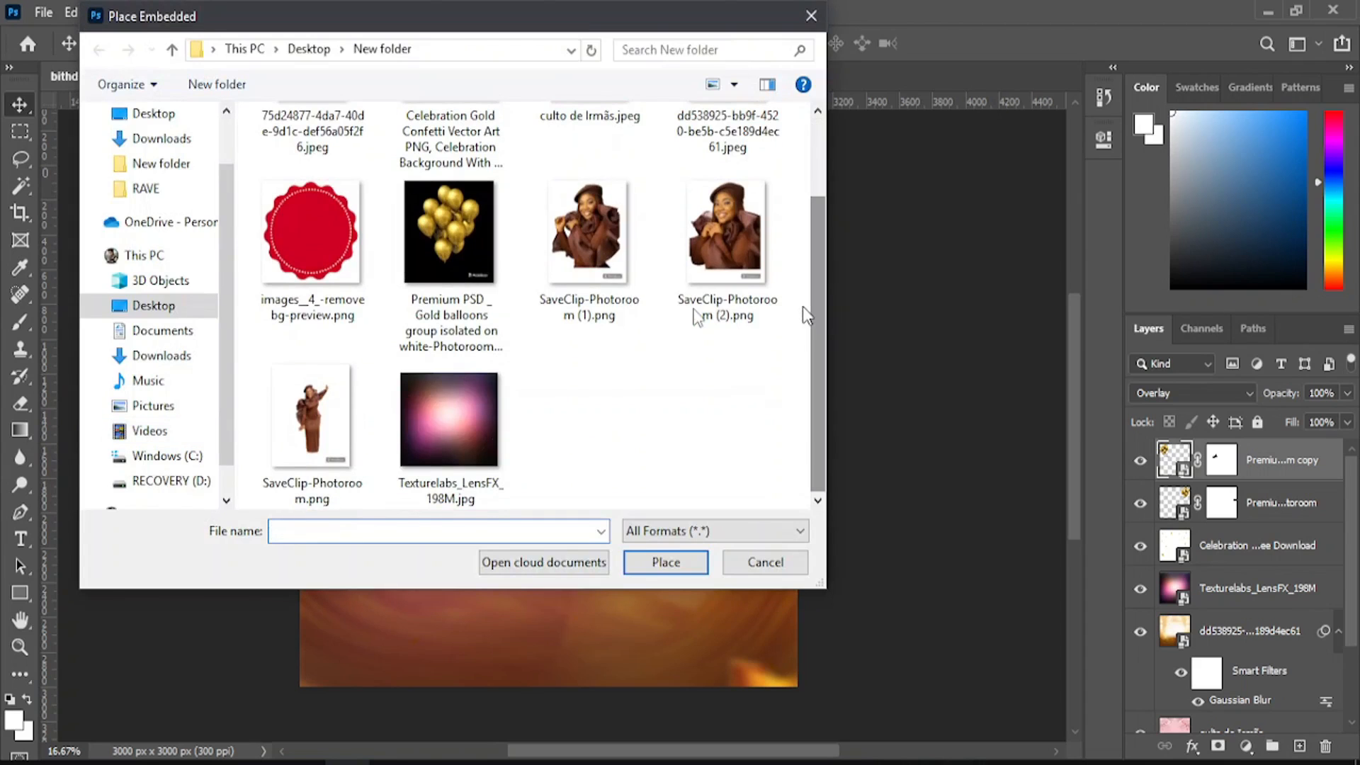
click(632, 238)
click(665, 562)
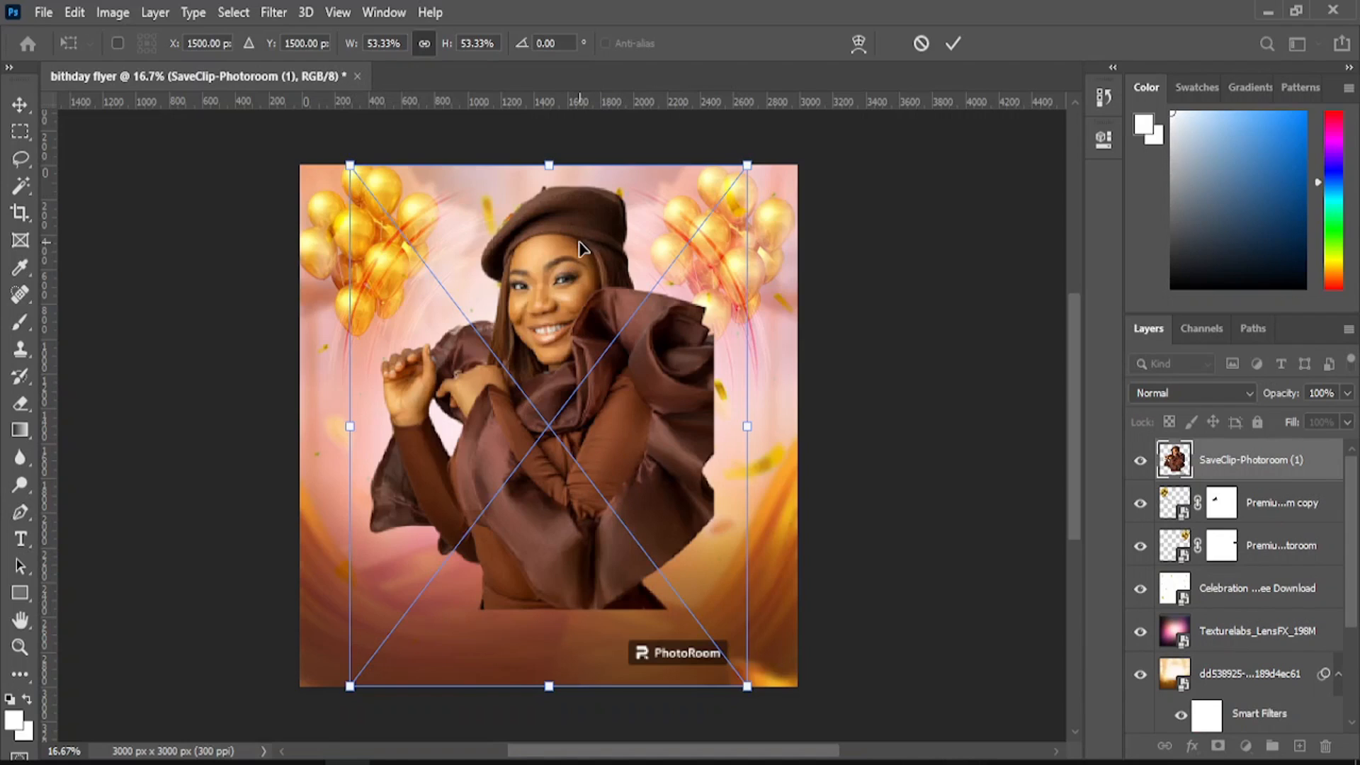
drag(549, 165, 548, 230)
click(20, 108)
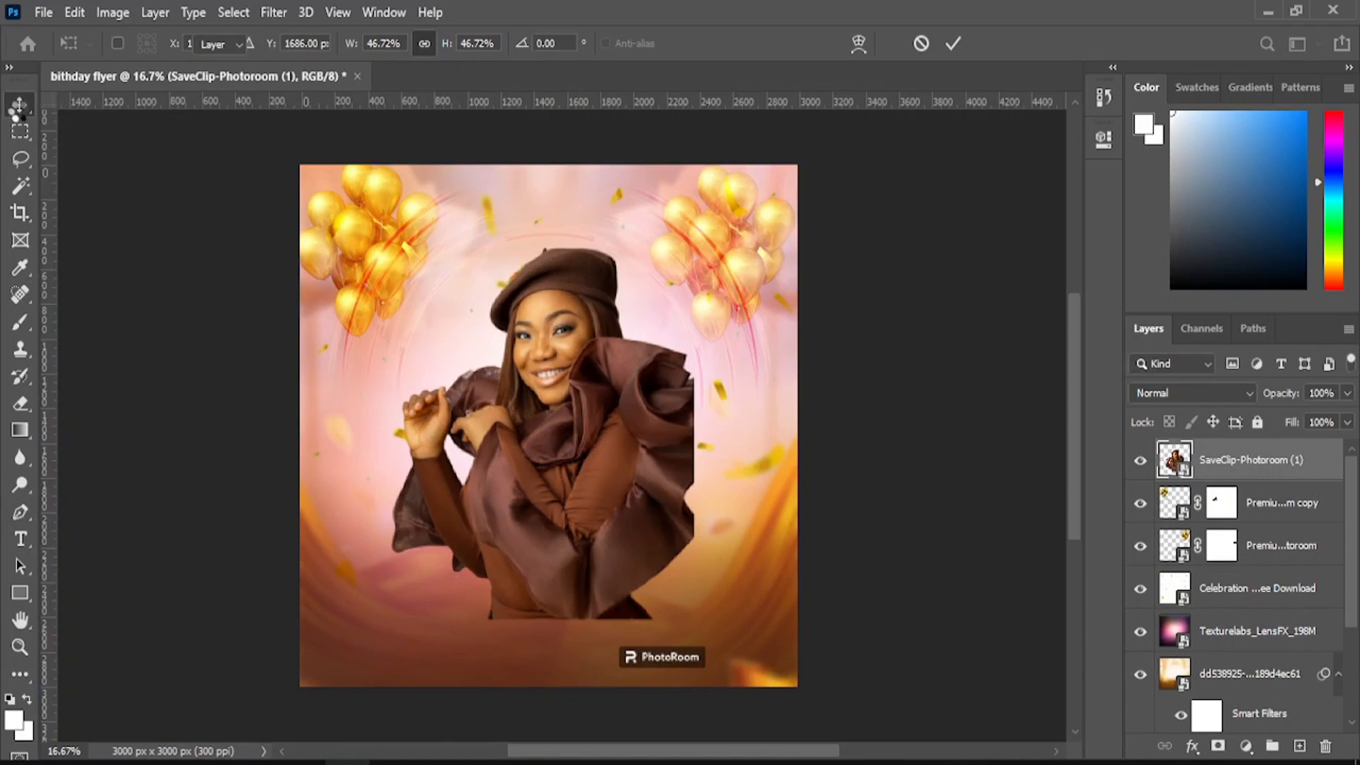
drag(567, 439, 554, 387)
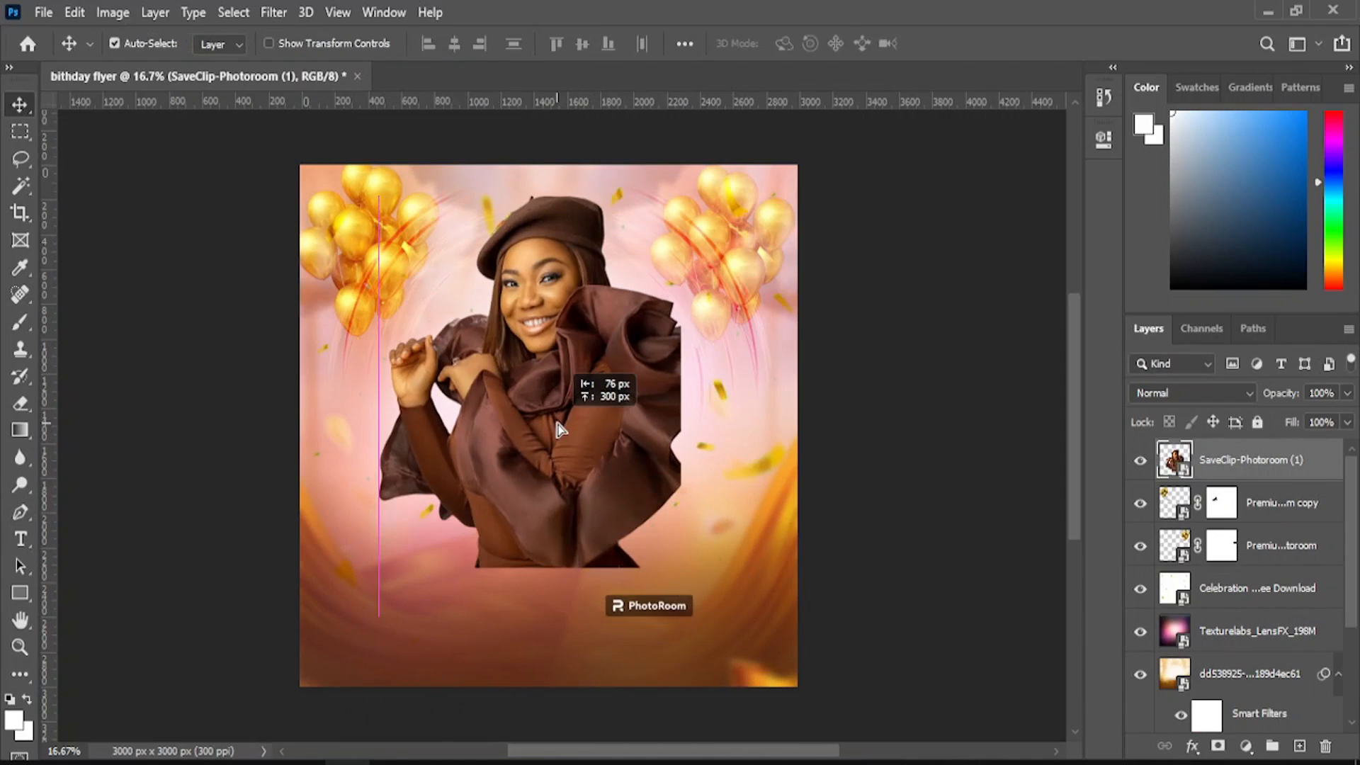
- Place the SaveClip-Photoroom (2) and SaveClip-Photoroom cutouts embedded into the flyer
click(39, 11)
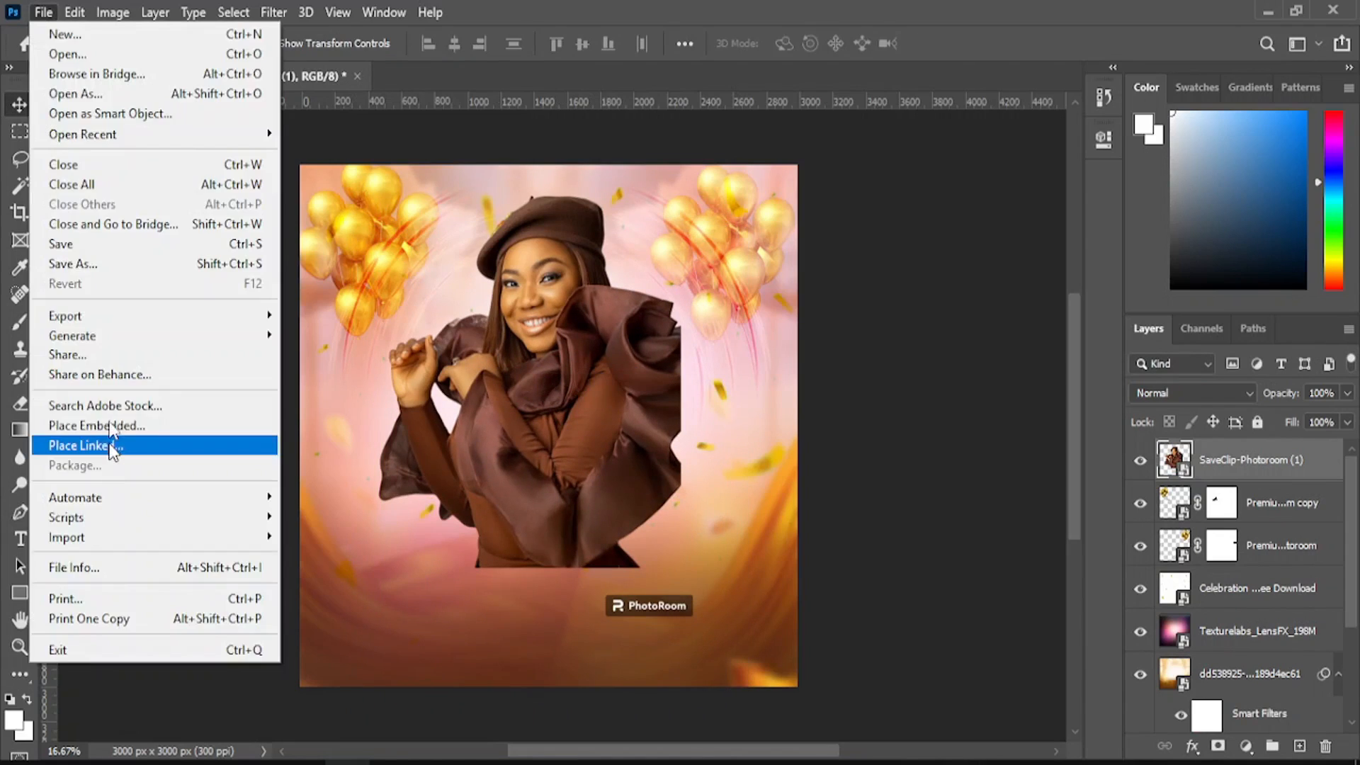
click(106, 424)
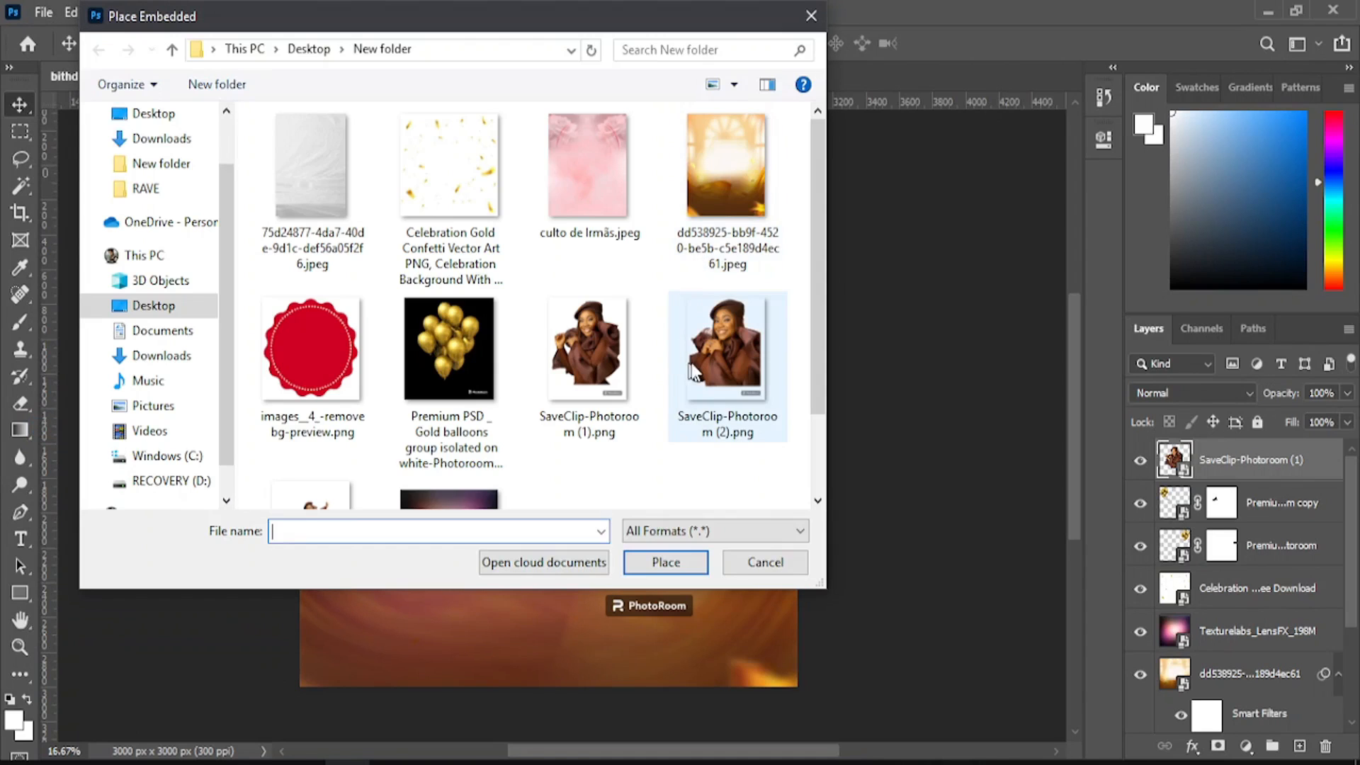
double_click(711, 352)
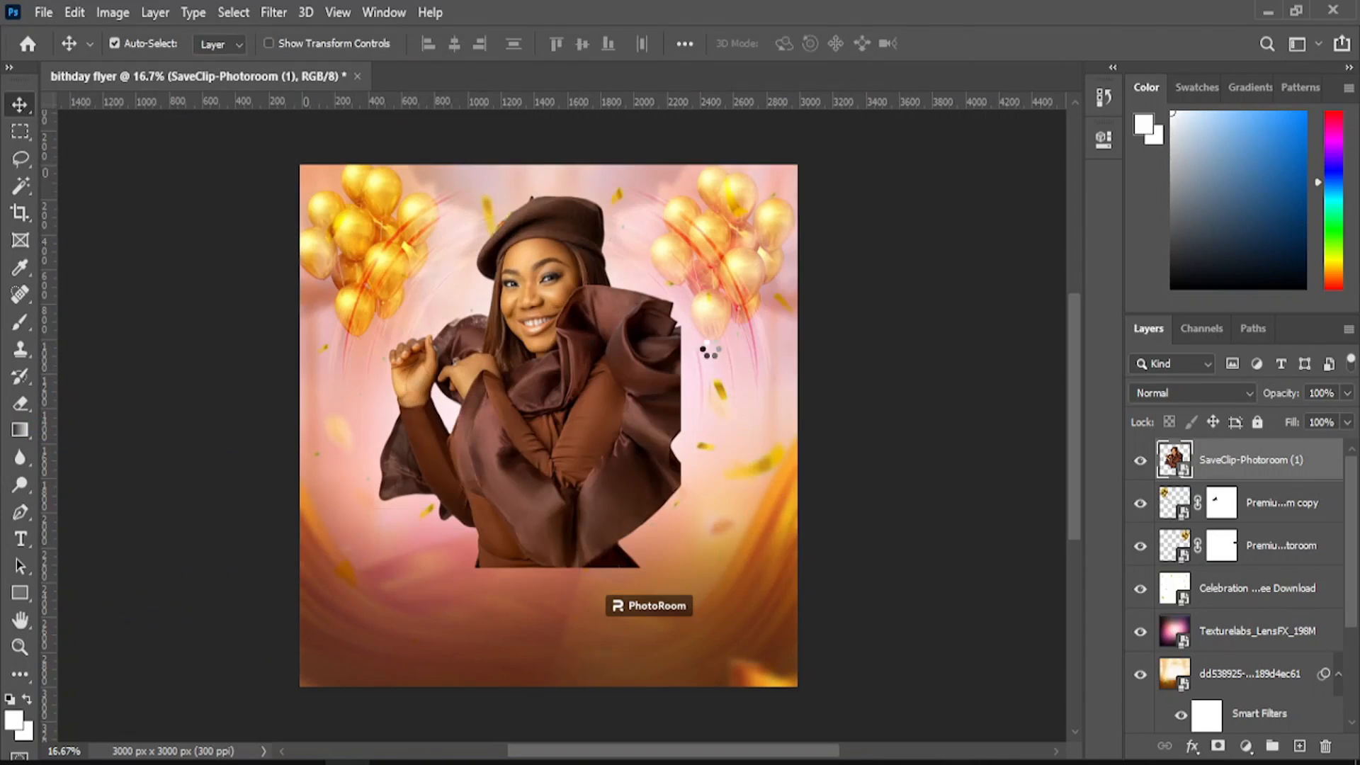
key(Return)
click(44, 12)
click(92, 441)
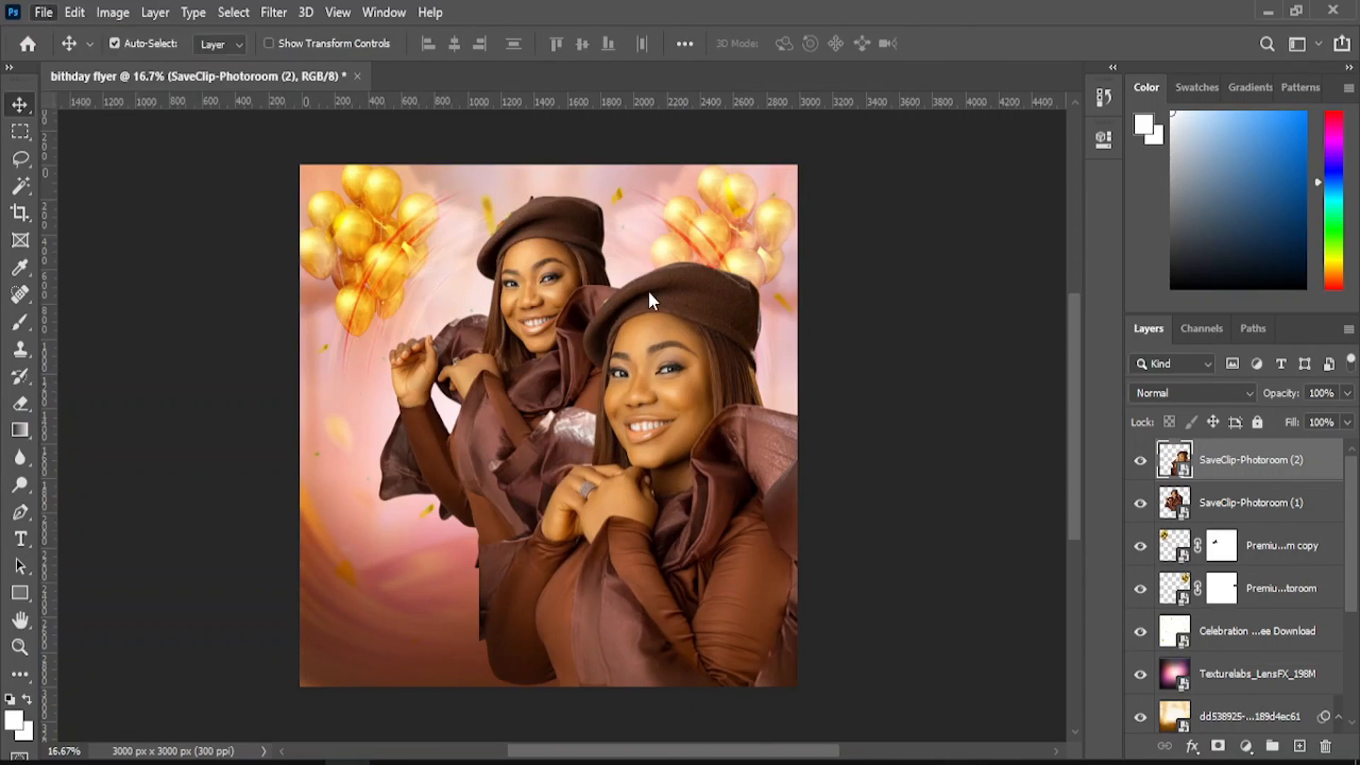
scroll(635, 363, down, 5)
double_click(309, 449)
click(20, 105)
- Arrange the three cutouts and flip the SaveClip-Photoroom (1) portrait horizontally
drag(536, 370, 703, 420)
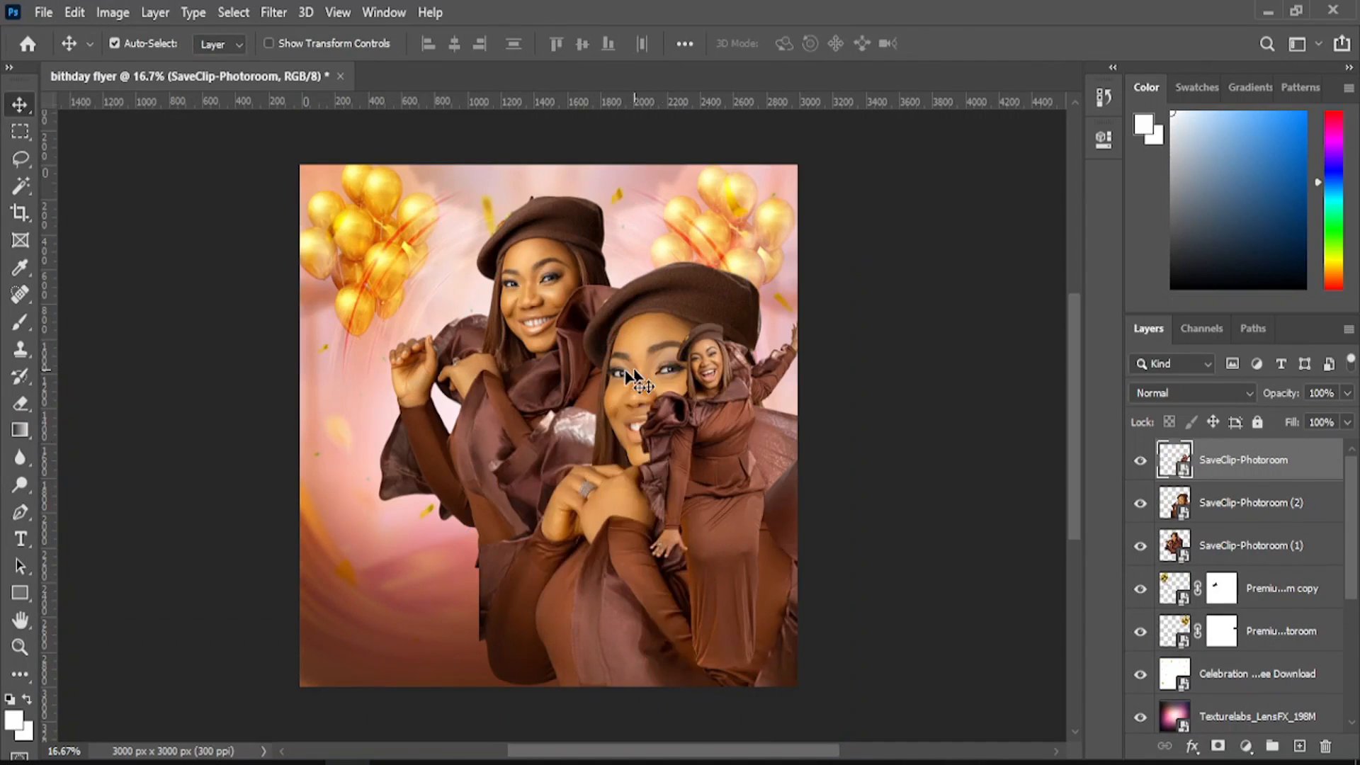
drag(641, 370, 316, 339)
drag(617, 330, 546, 295)
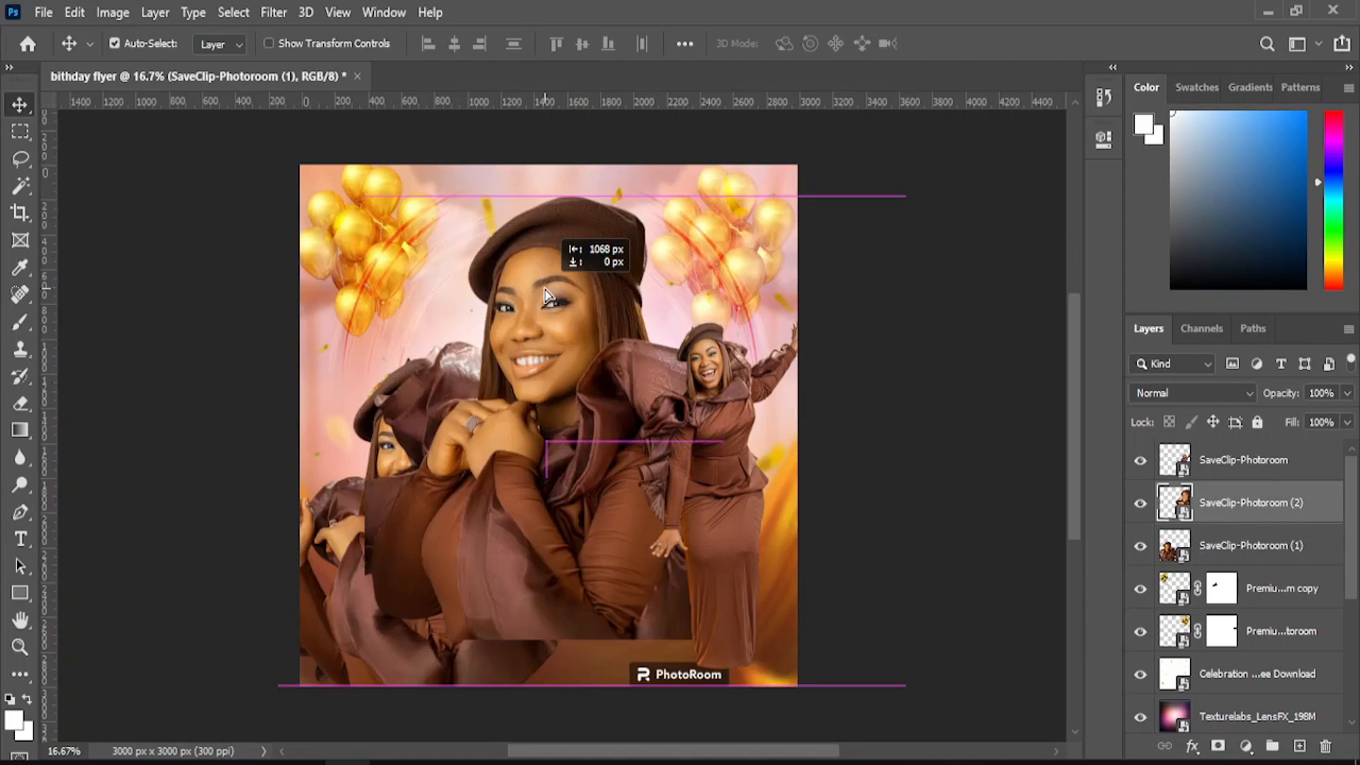
click(74, 12)
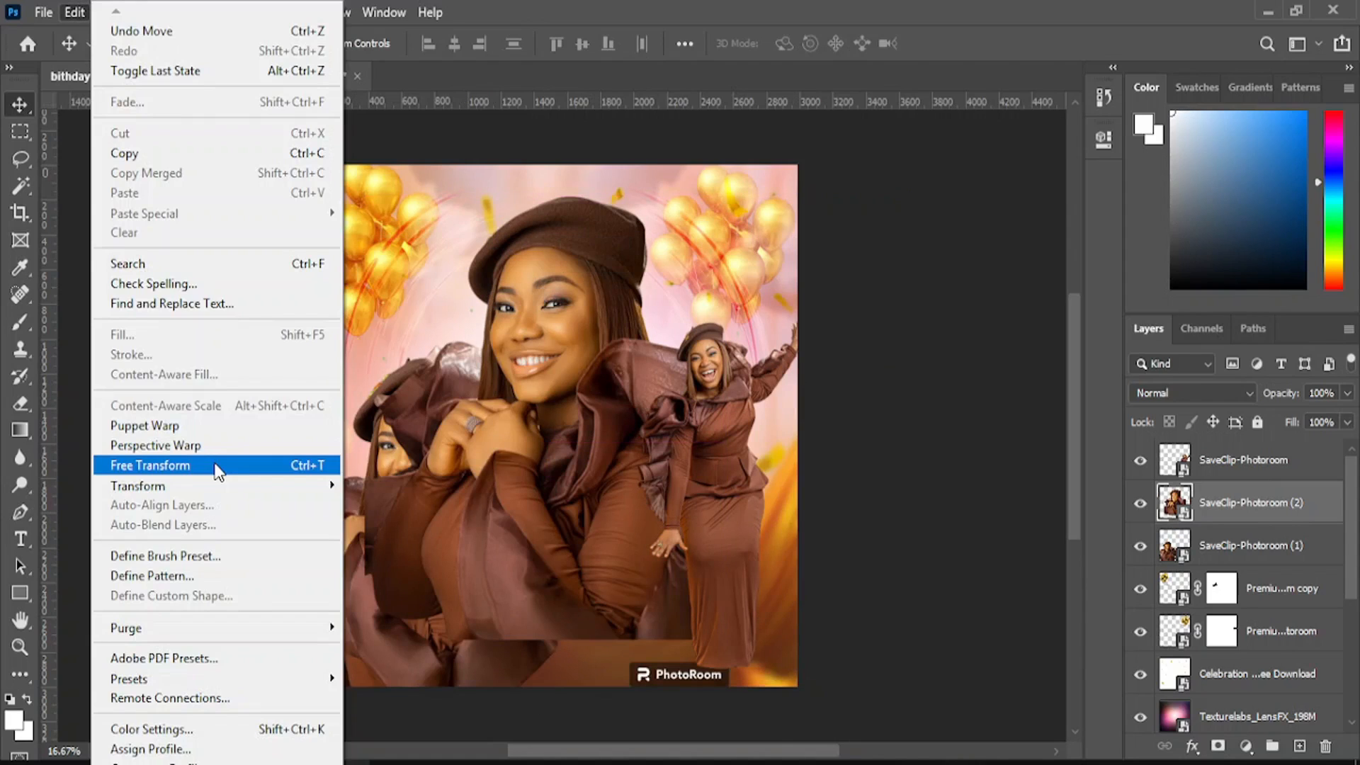
click(217, 471)
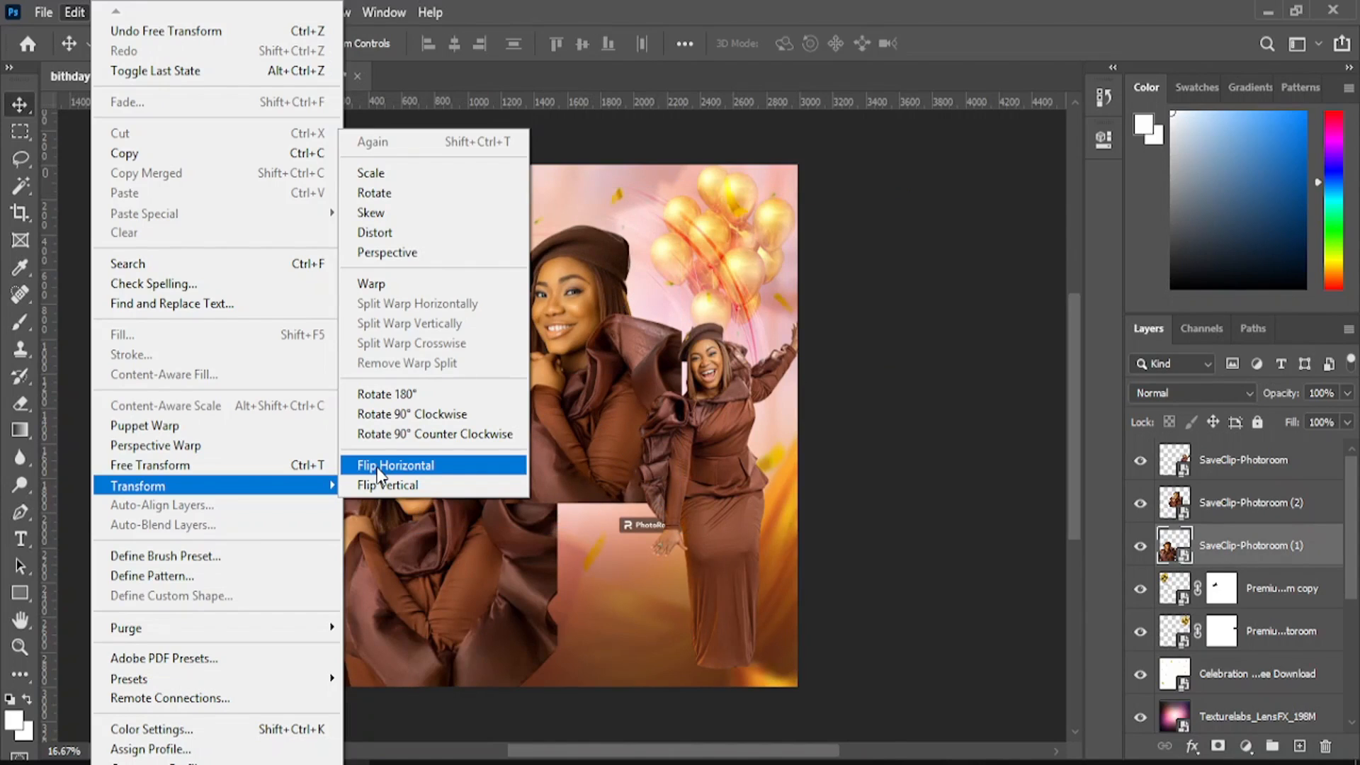
click(379, 468)
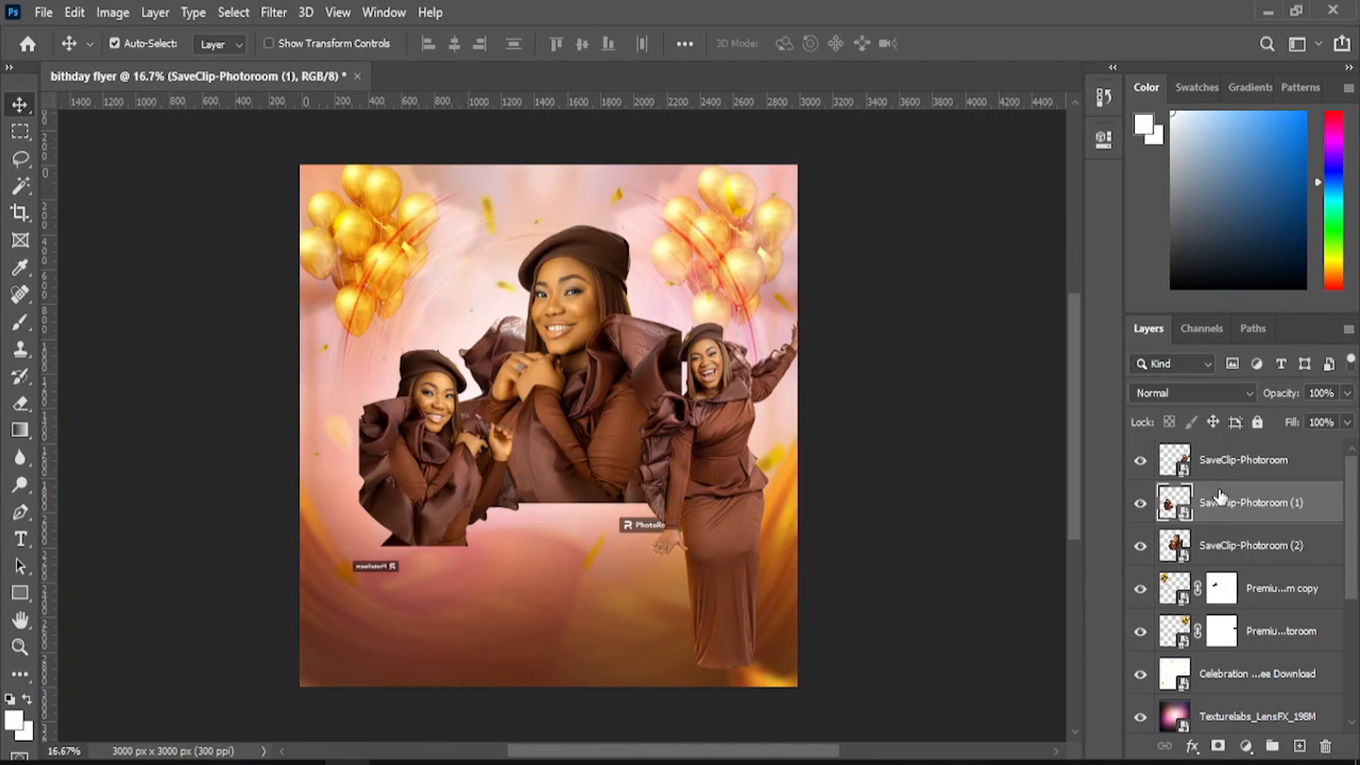
- Shrink the full-length figure on the right and enlarge the centre portrait
click(1244, 460)
click(75, 12)
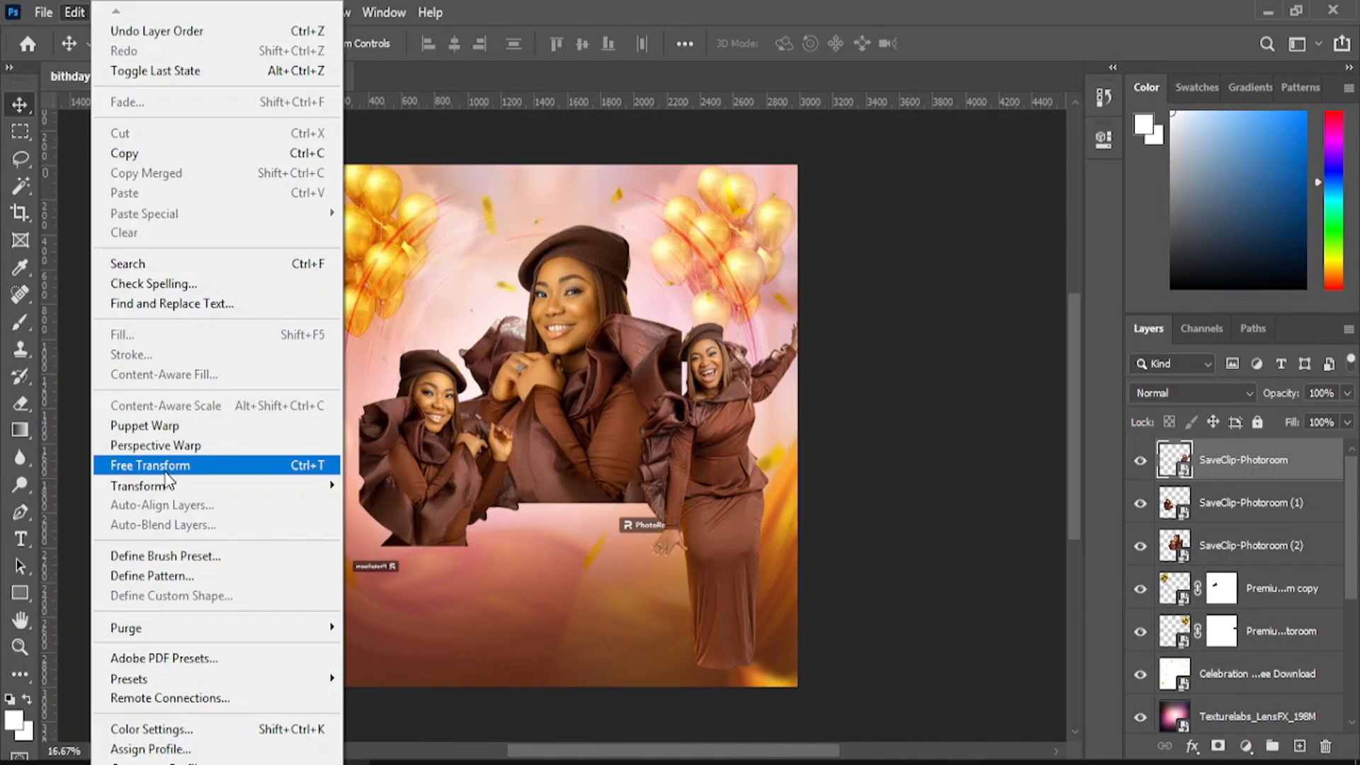
click(166, 469)
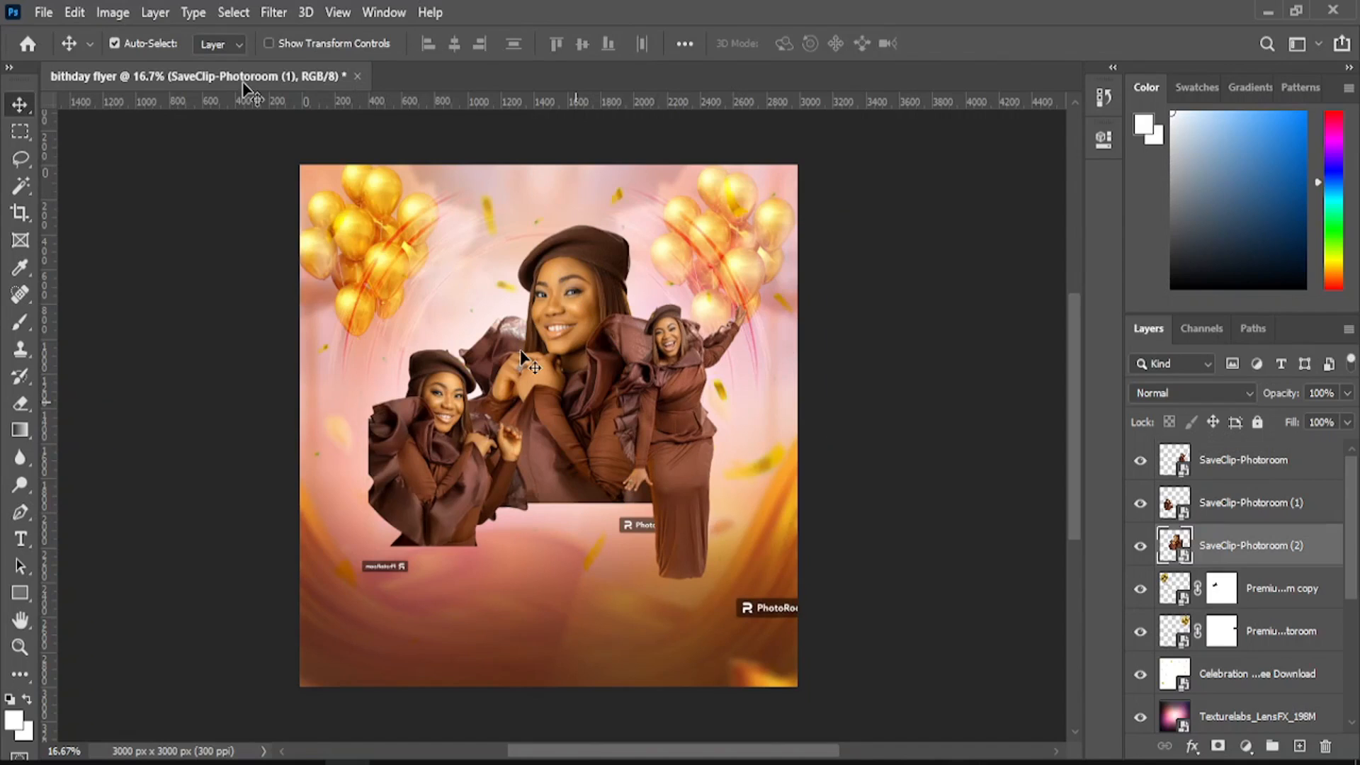
key(ctrl+t)
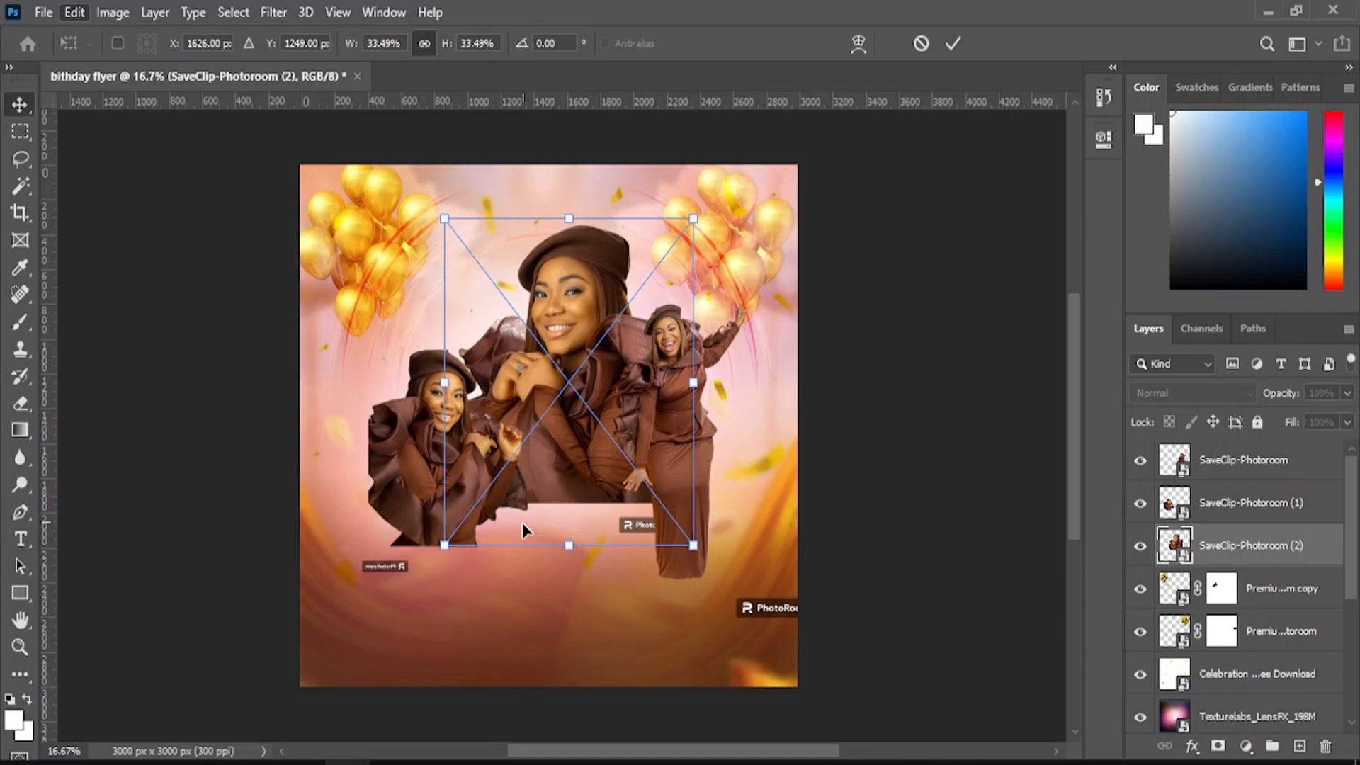
drag(564, 344, 560, 364)
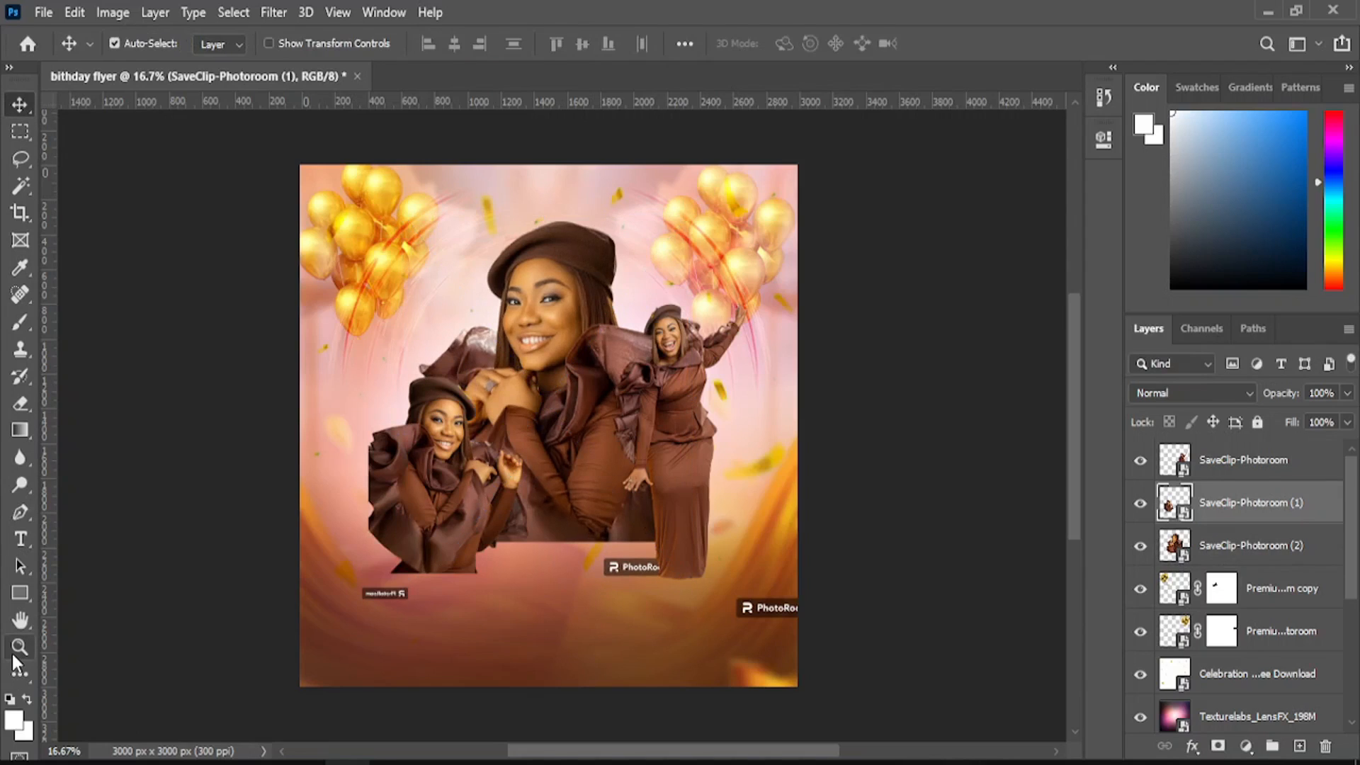
click(19, 648)
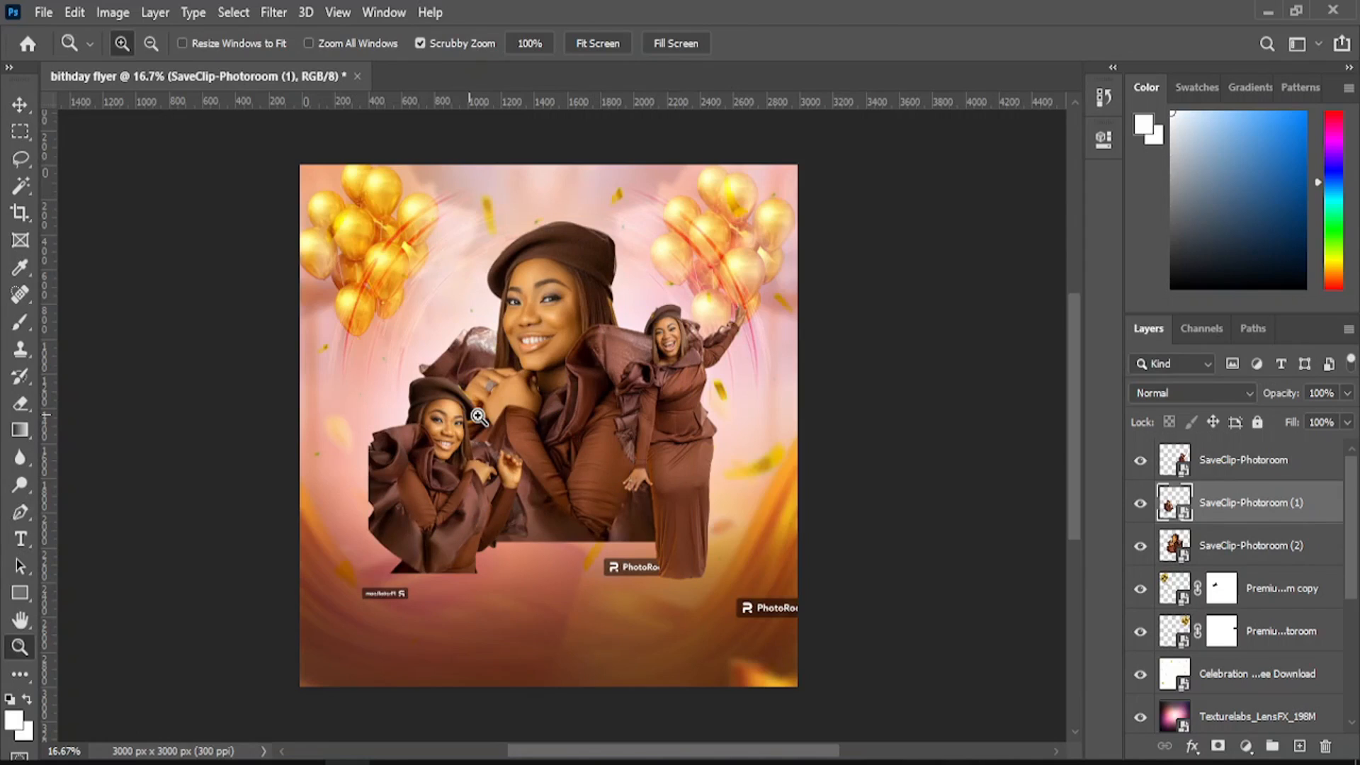
click(1140, 502)
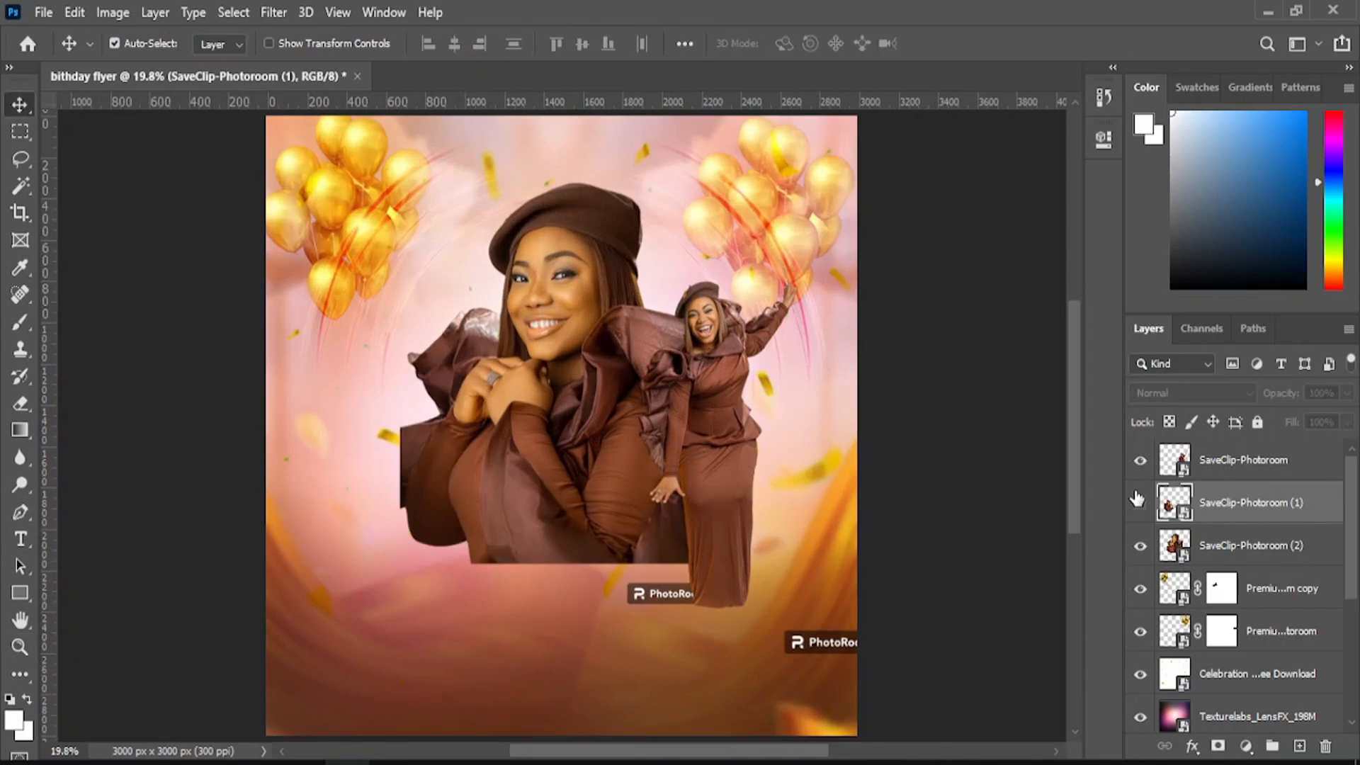
click(1140, 502)
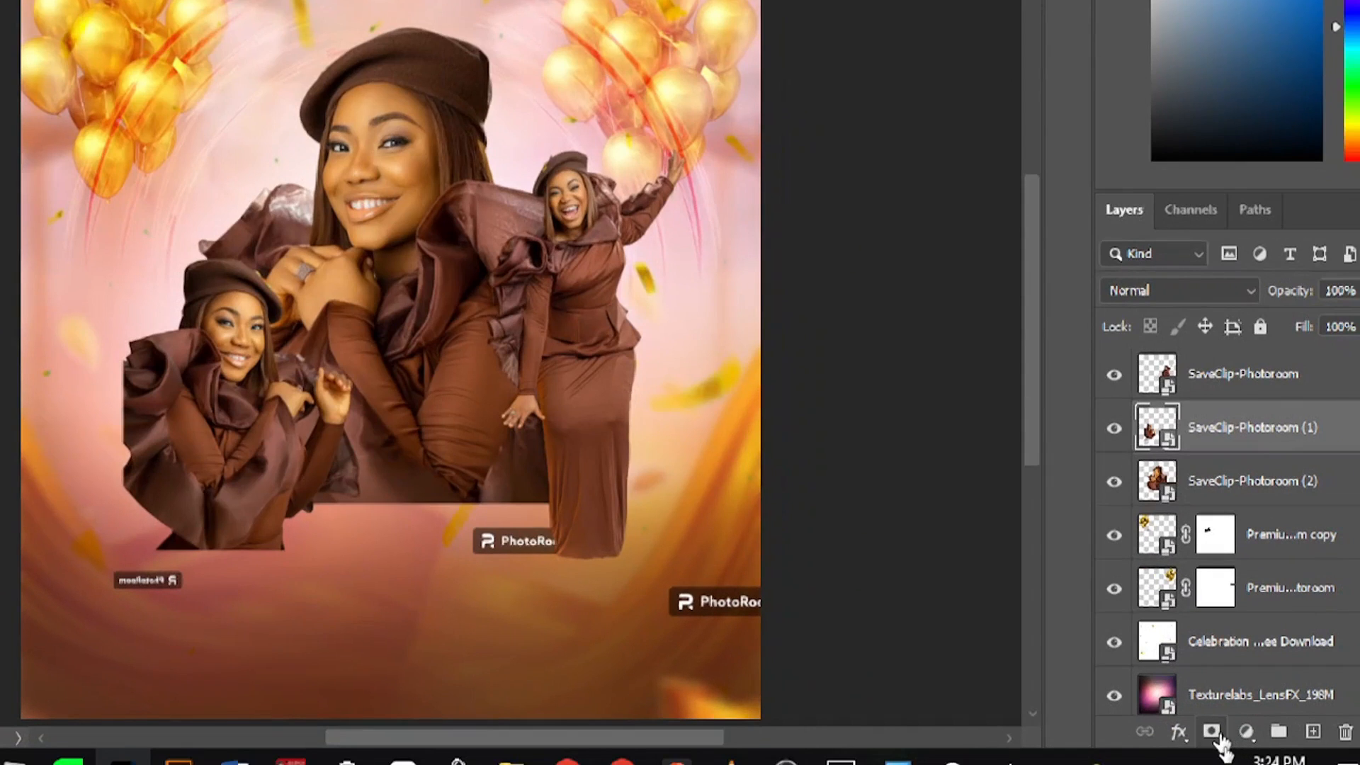
- Add a mask to SaveClip-Photoroom (1) and fade its bottom edge with a gradient
click(1213, 734)
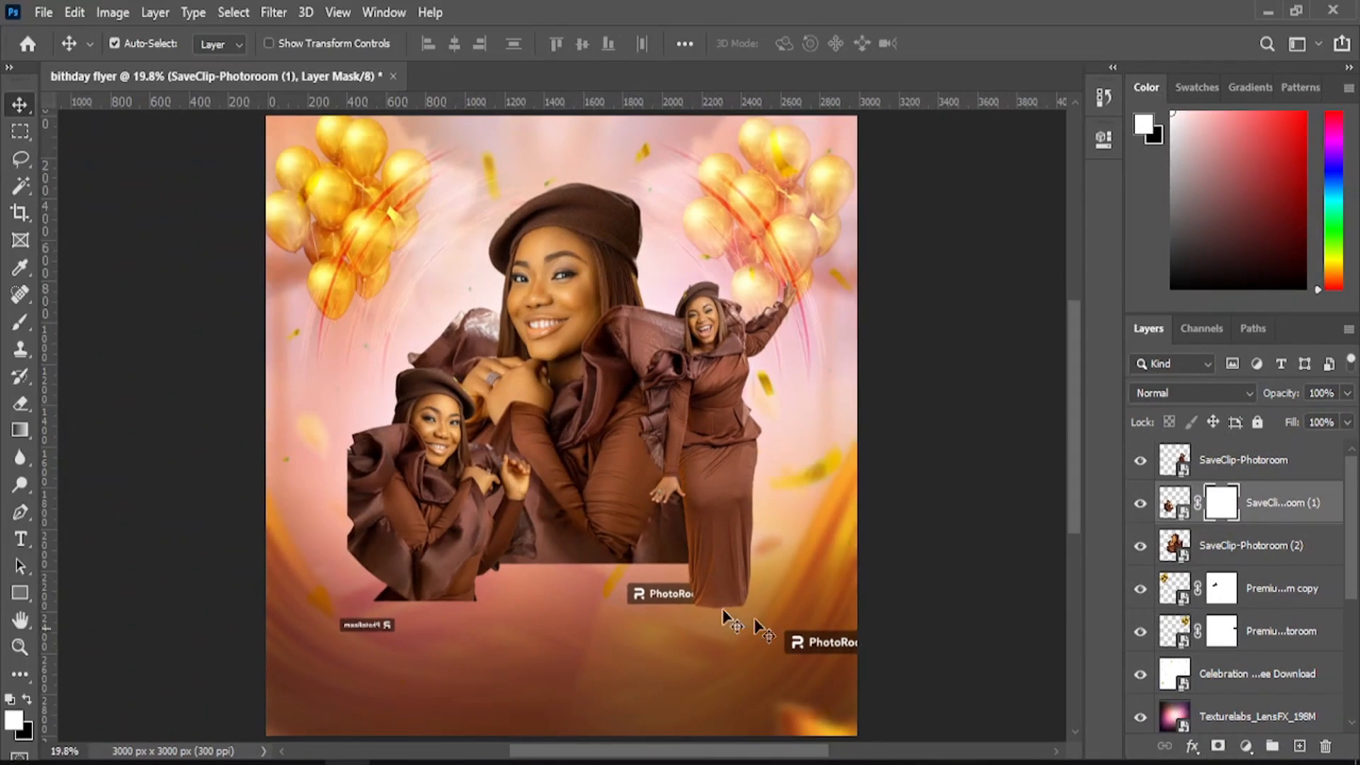
click(20, 429)
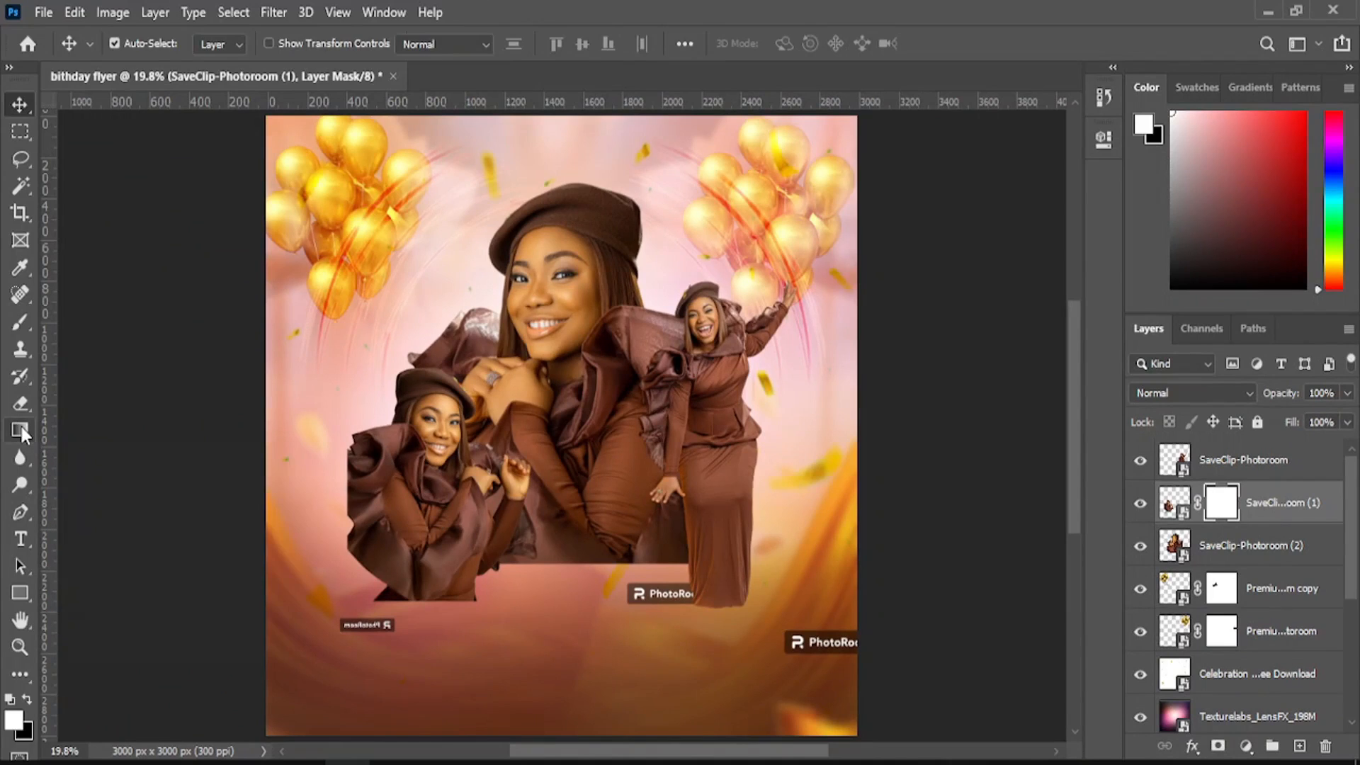
click(21, 427)
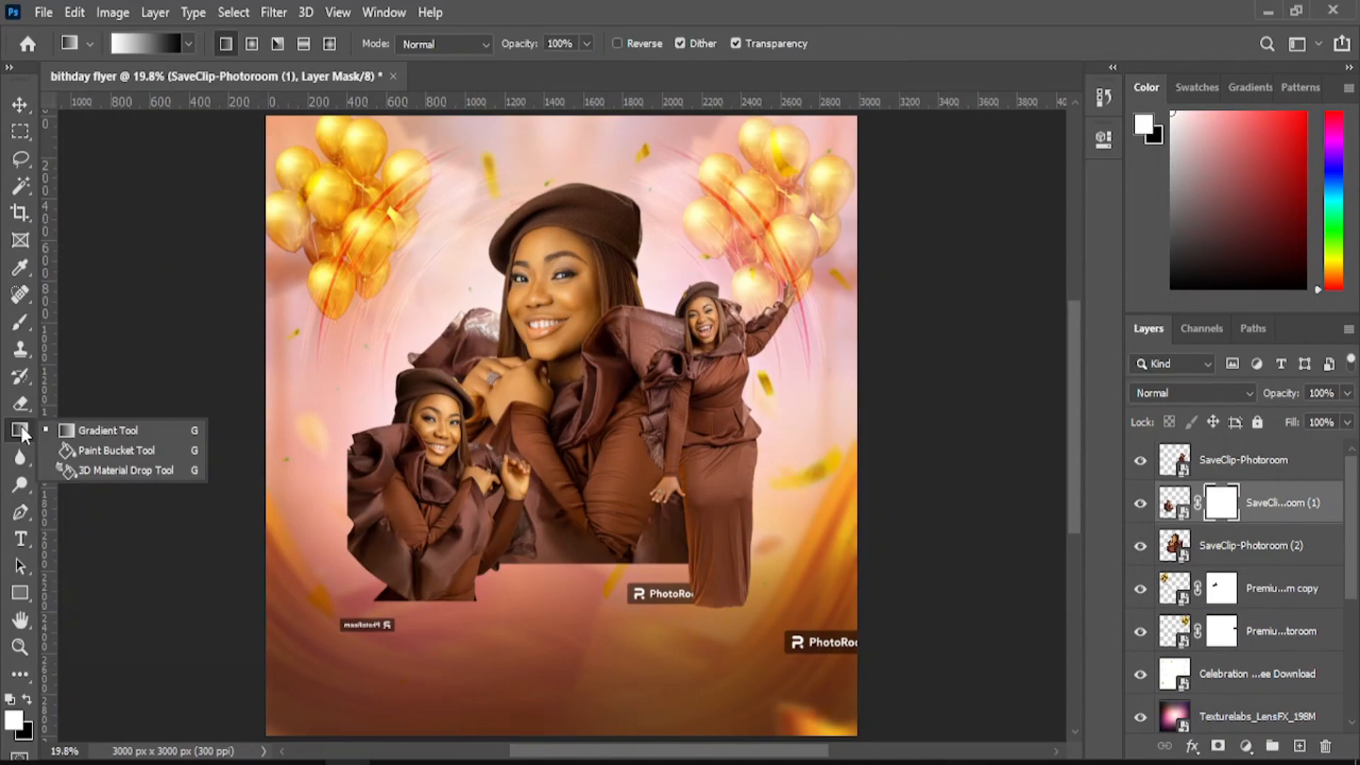
click(71, 434)
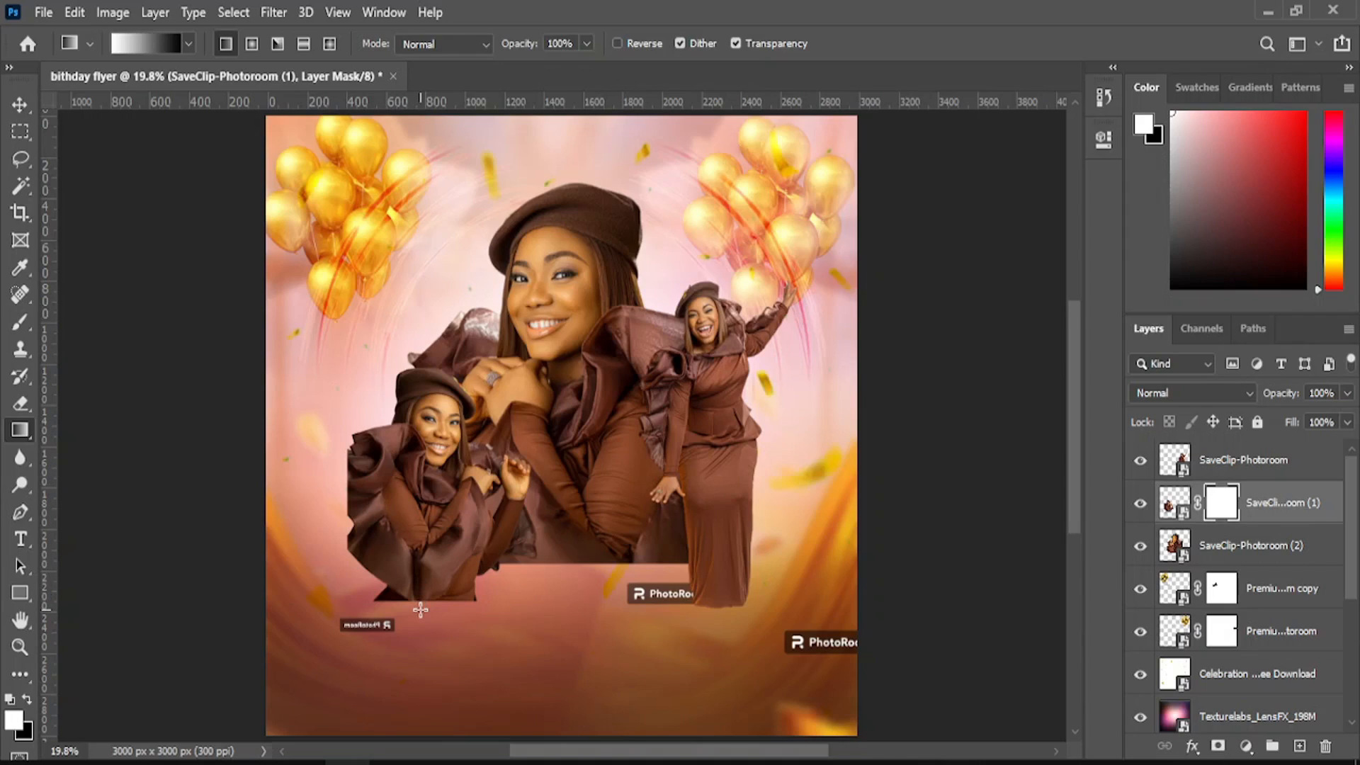
drag(420, 613, 418, 563)
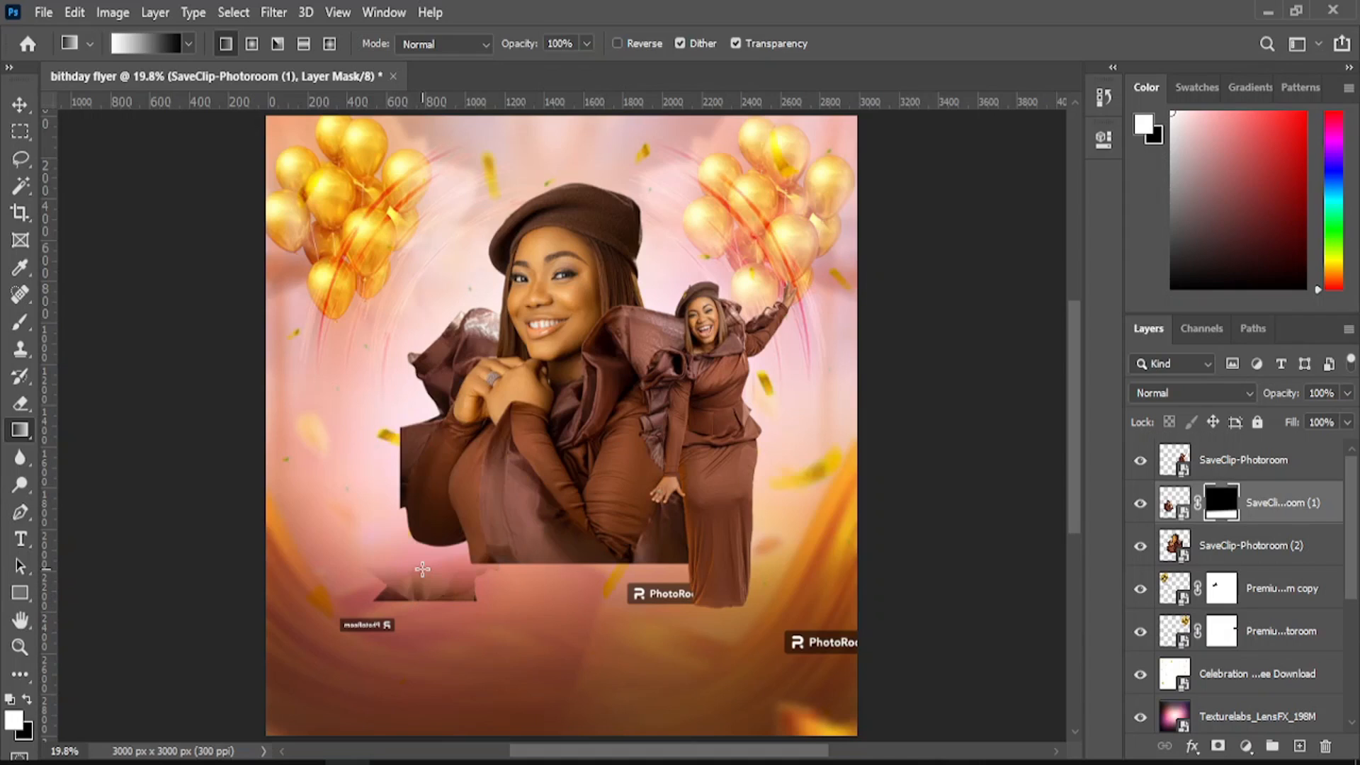
key(ctrl+z)
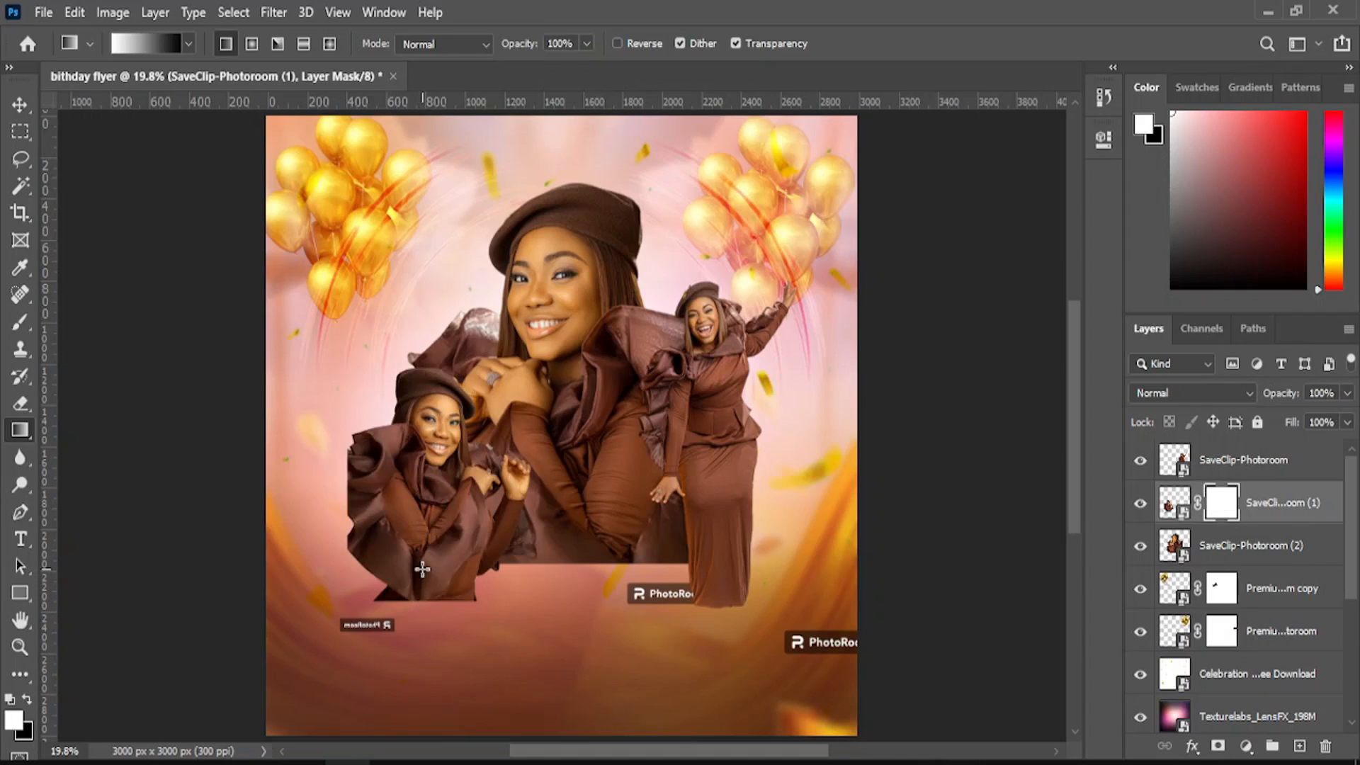
drag(424, 564, 420, 635)
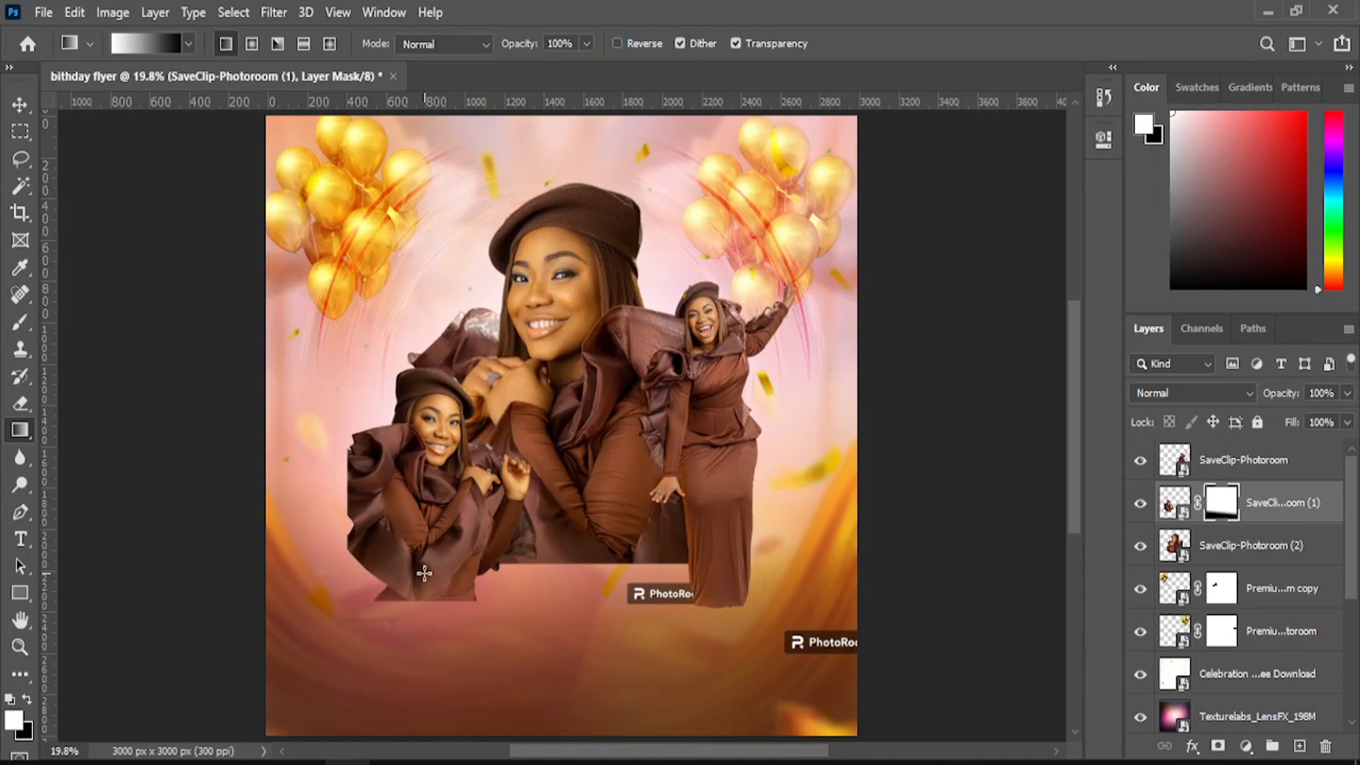
drag(424, 573, 422, 613)
drag(428, 554, 429, 610)
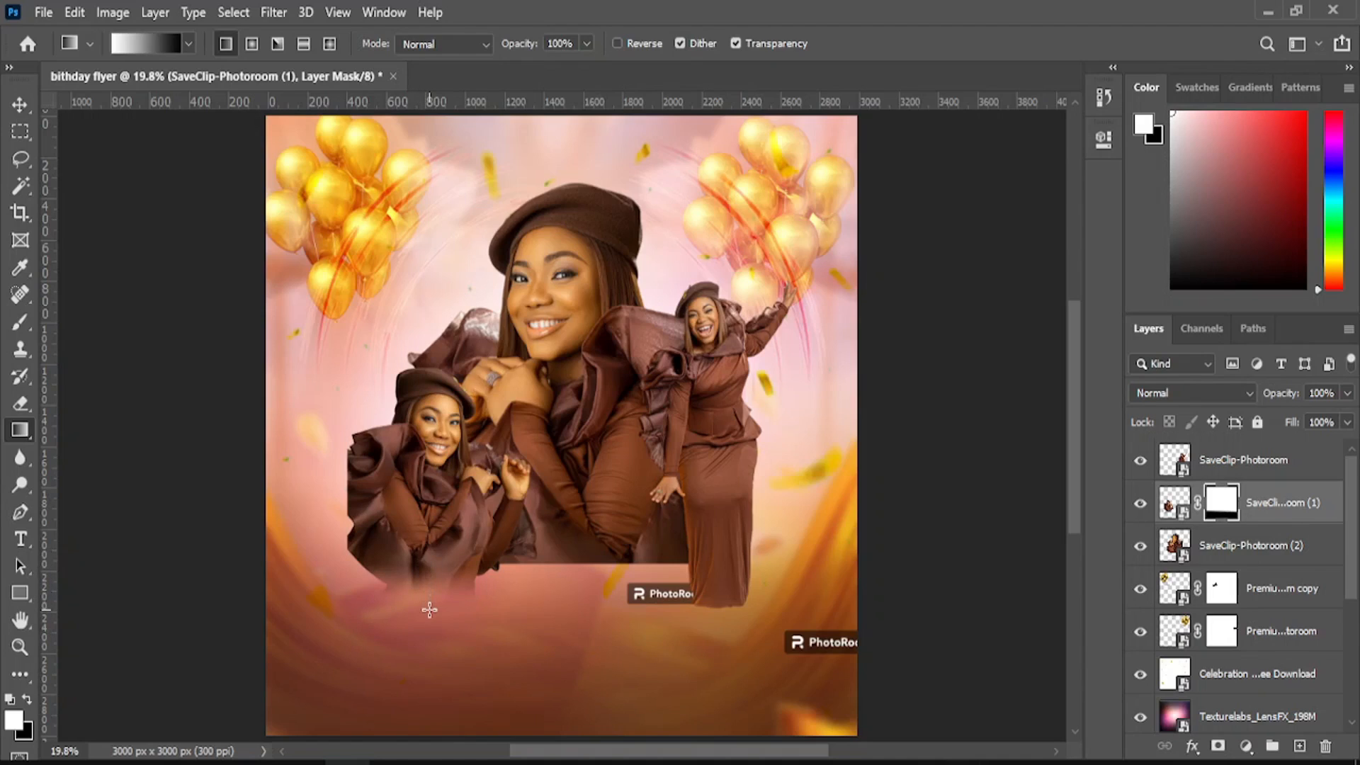
drag(428, 563, 427, 600)
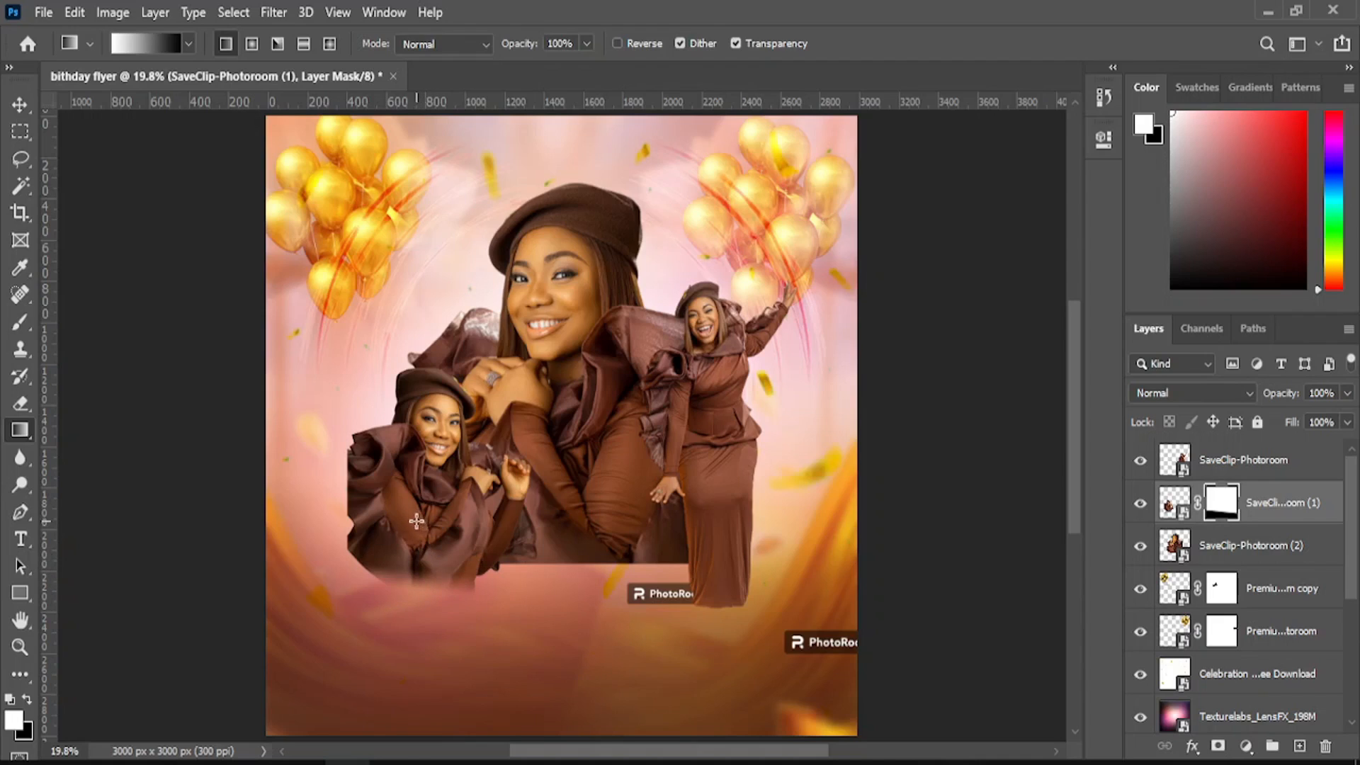
- Fade the small portrait's lower-left diagonally with further mask gradients
drag(400, 509, 364, 567)
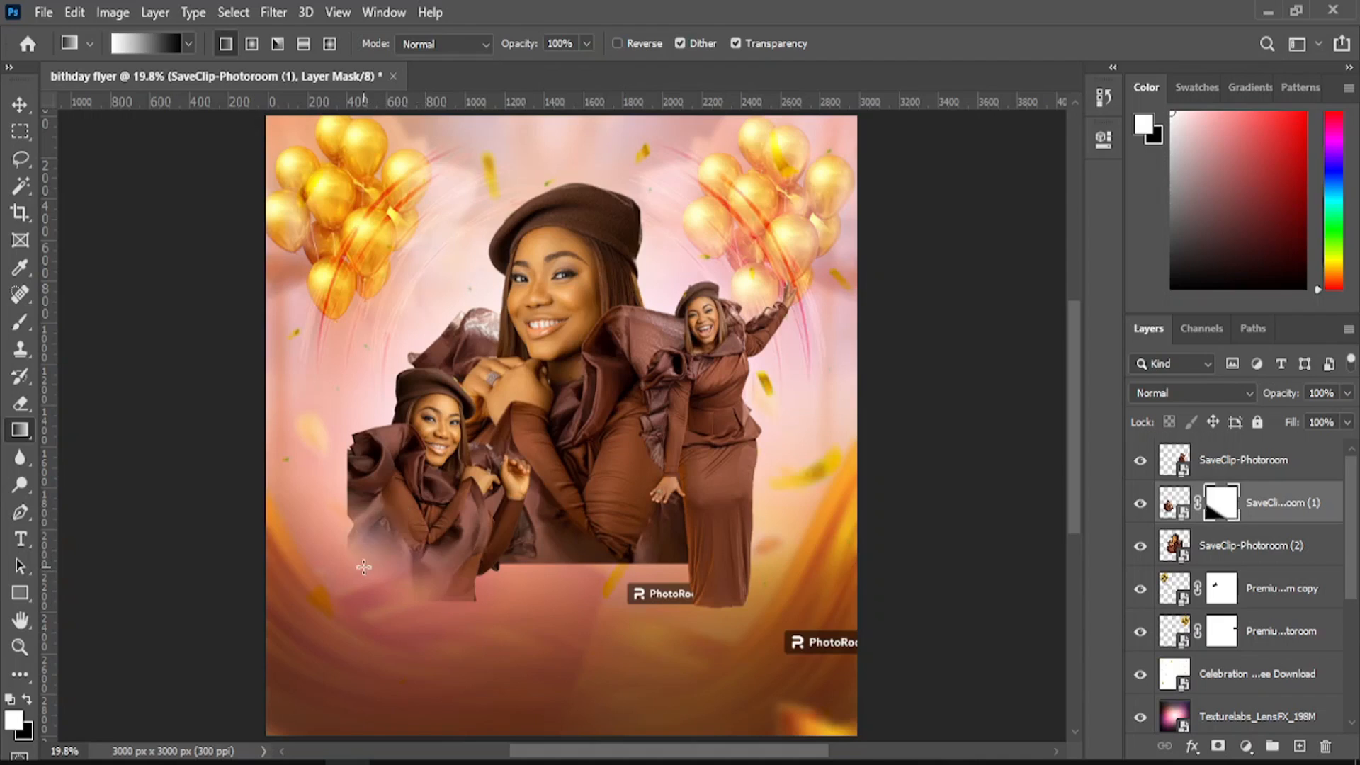
drag(423, 510, 411, 583)
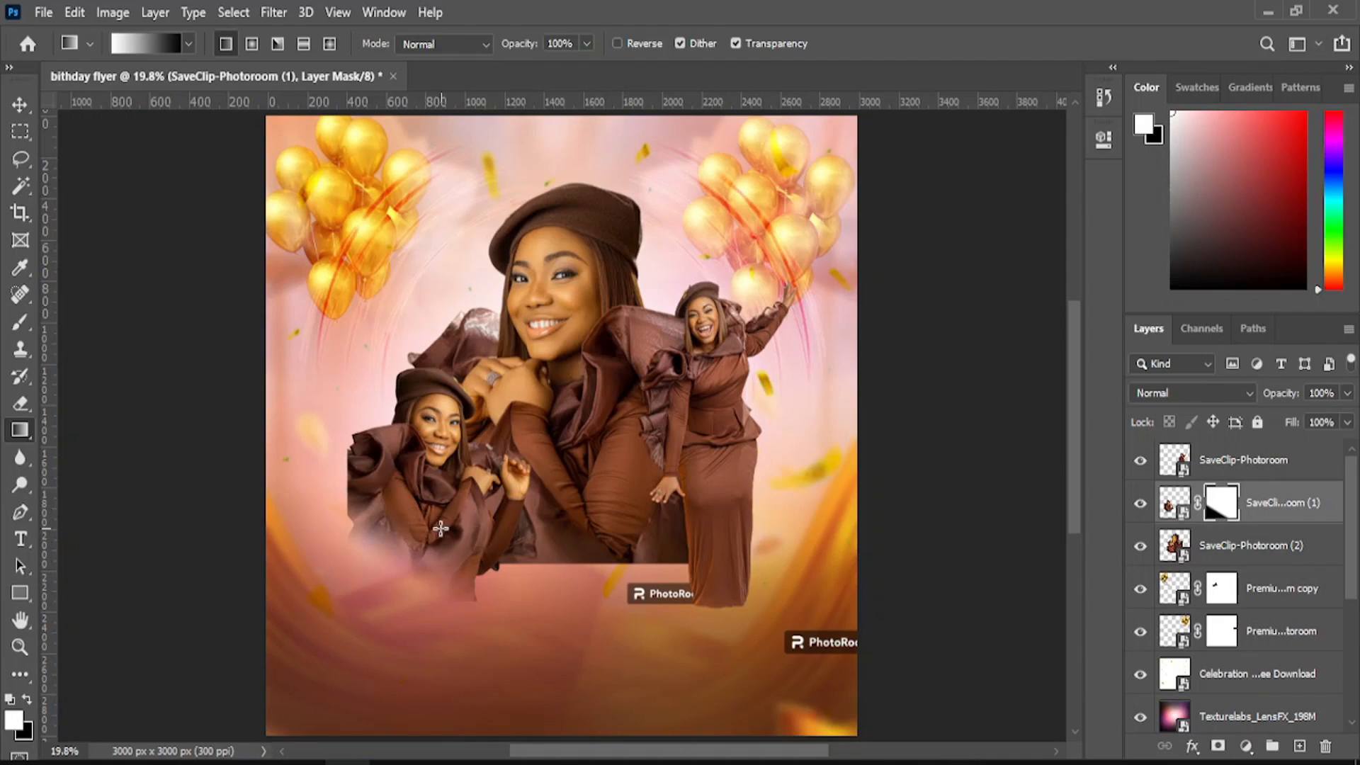
drag(438, 528, 417, 567)
mouse_move(403, 499)
mouse_down()
mouse_move(376, 519)
mouse_move(398, 512)
mouse_up()
key(ctrl+z)
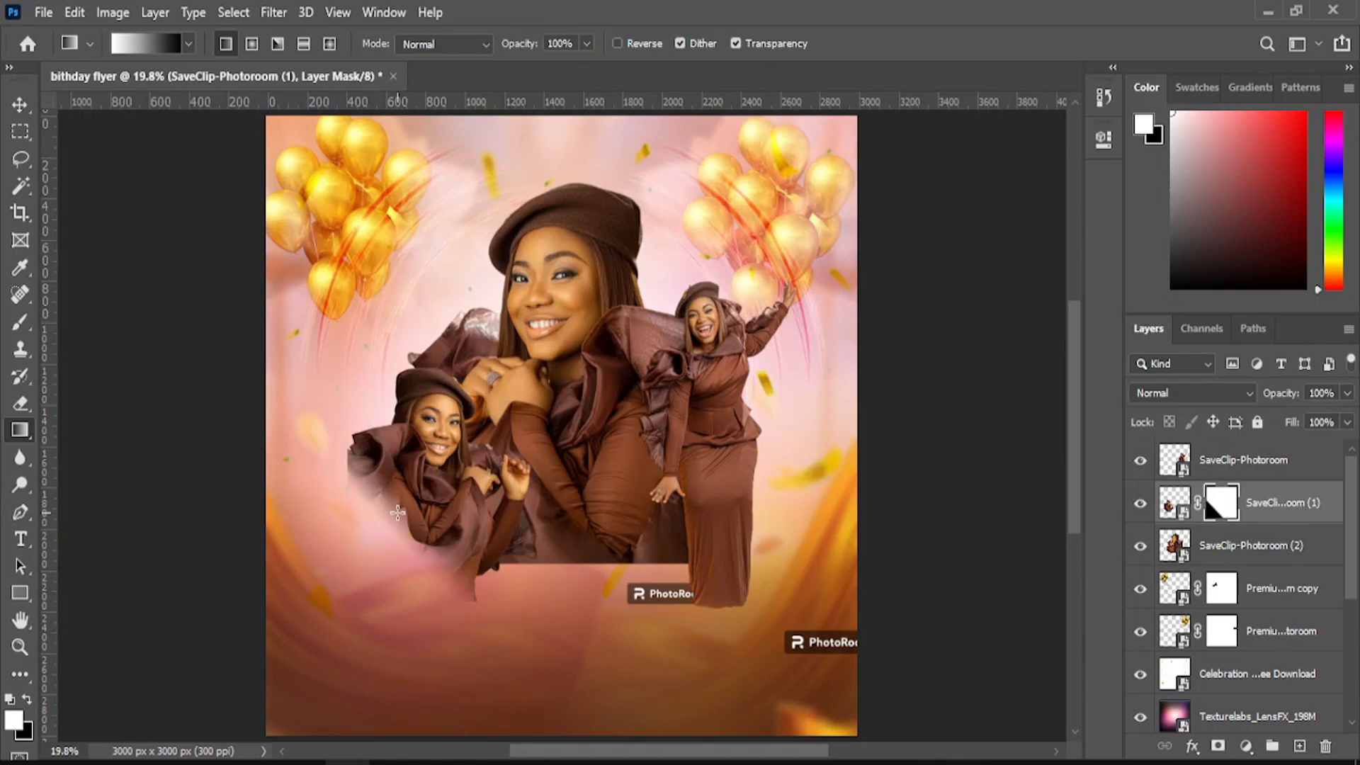
drag(399, 523, 397, 513)
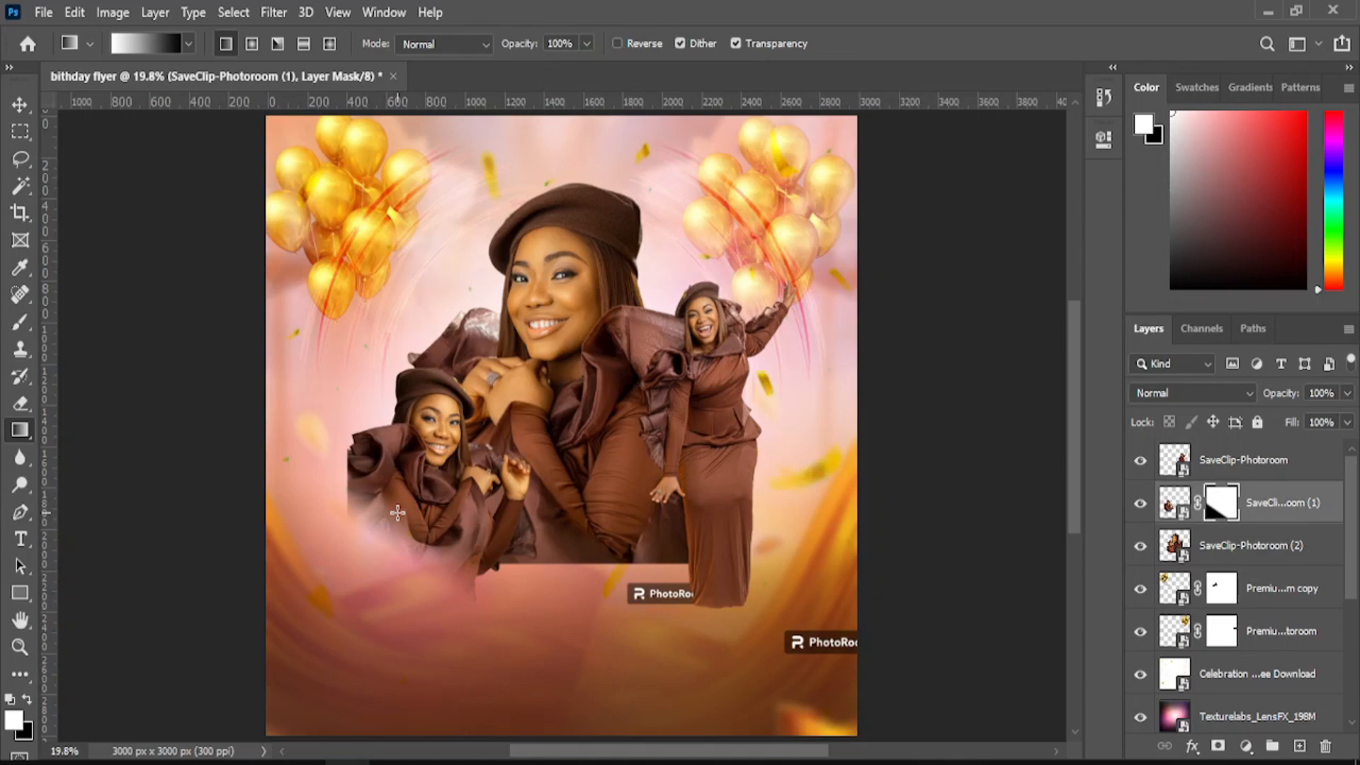
drag(376, 477, 395, 567)
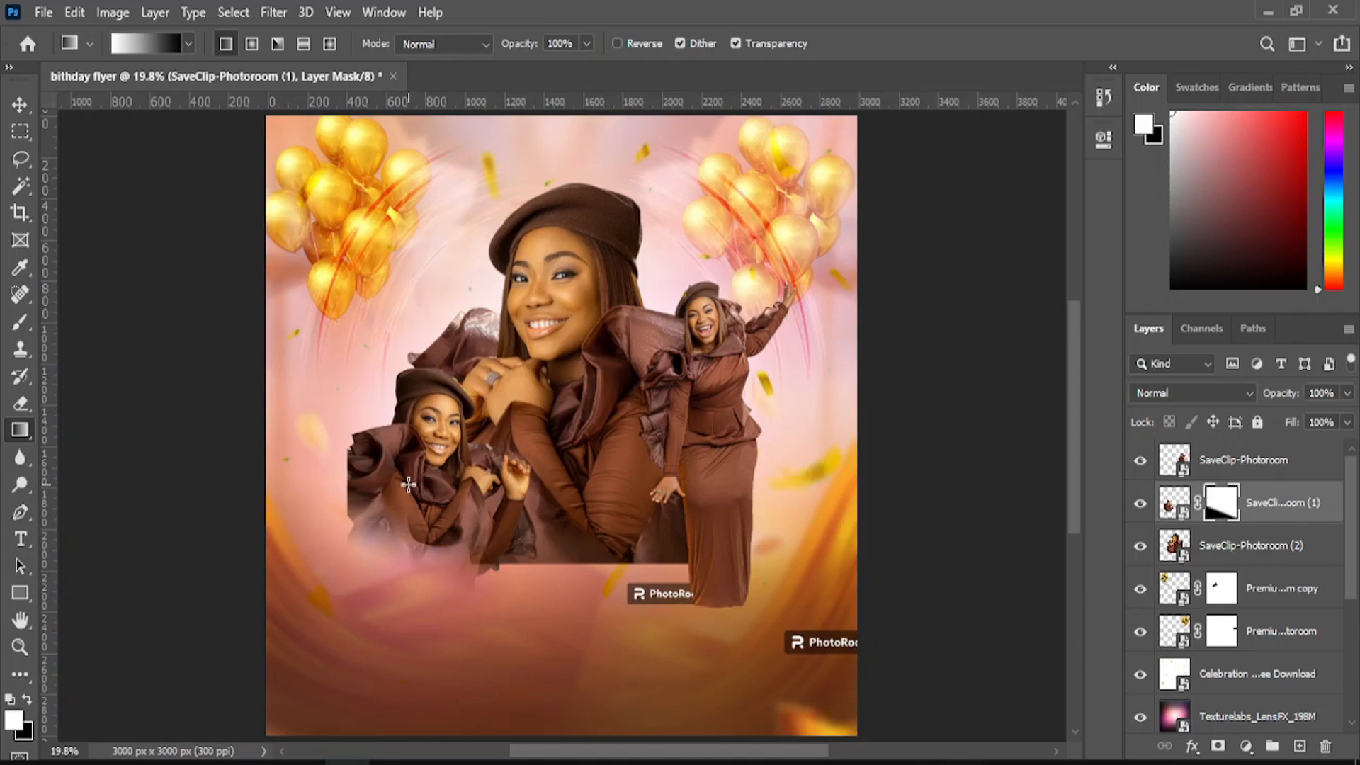
click(17, 108)
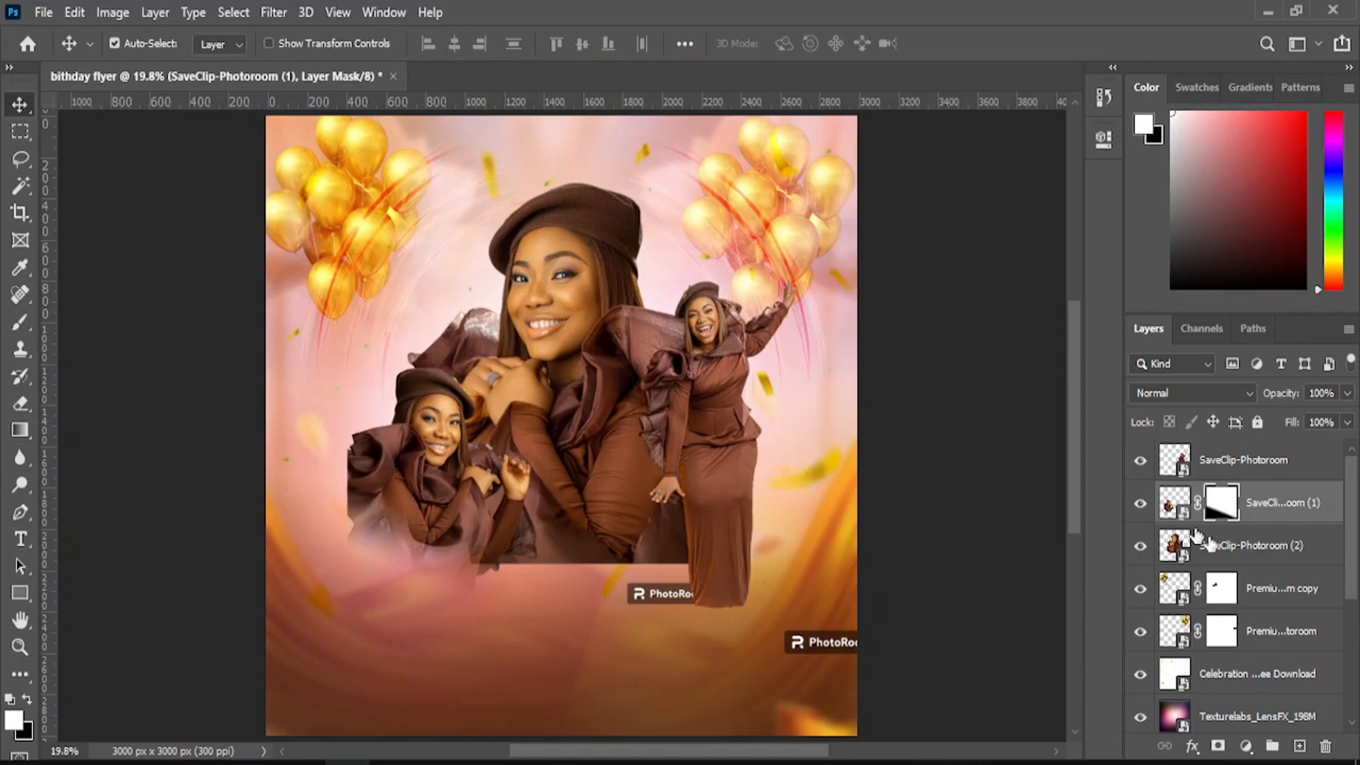
- Add a mask to SaveClip-Photoroom (2) and fade the centre portrait's bottom with a gradient
click(1224, 470)
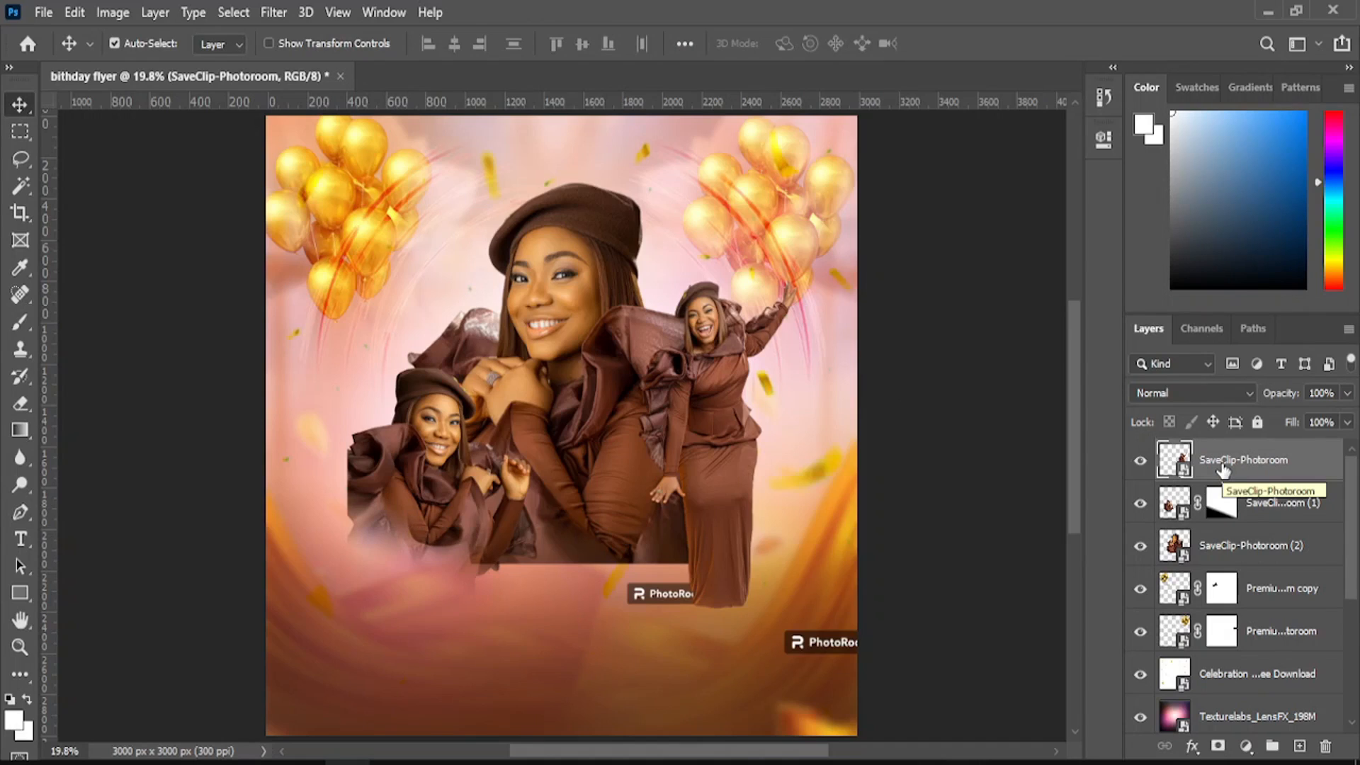
click(1220, 550)
click(1218, 745)
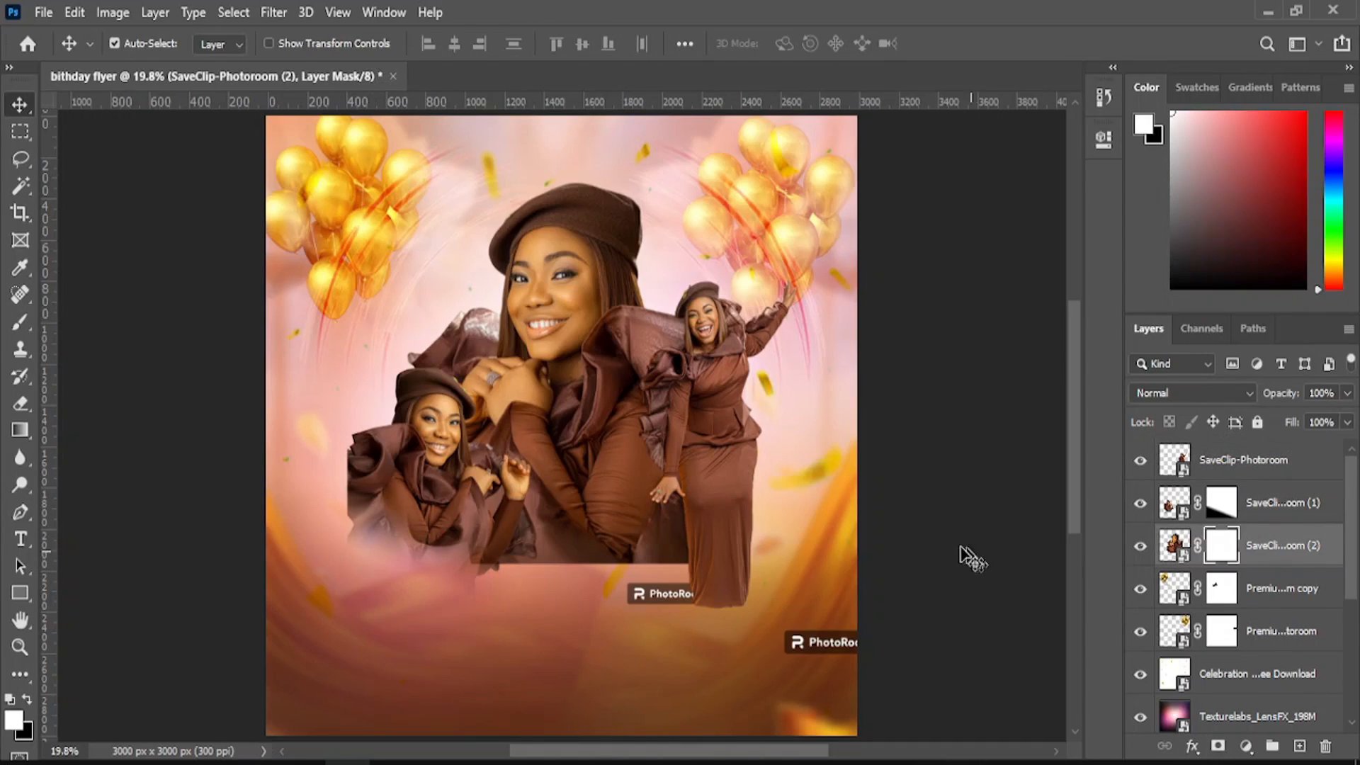
click(20, 430)
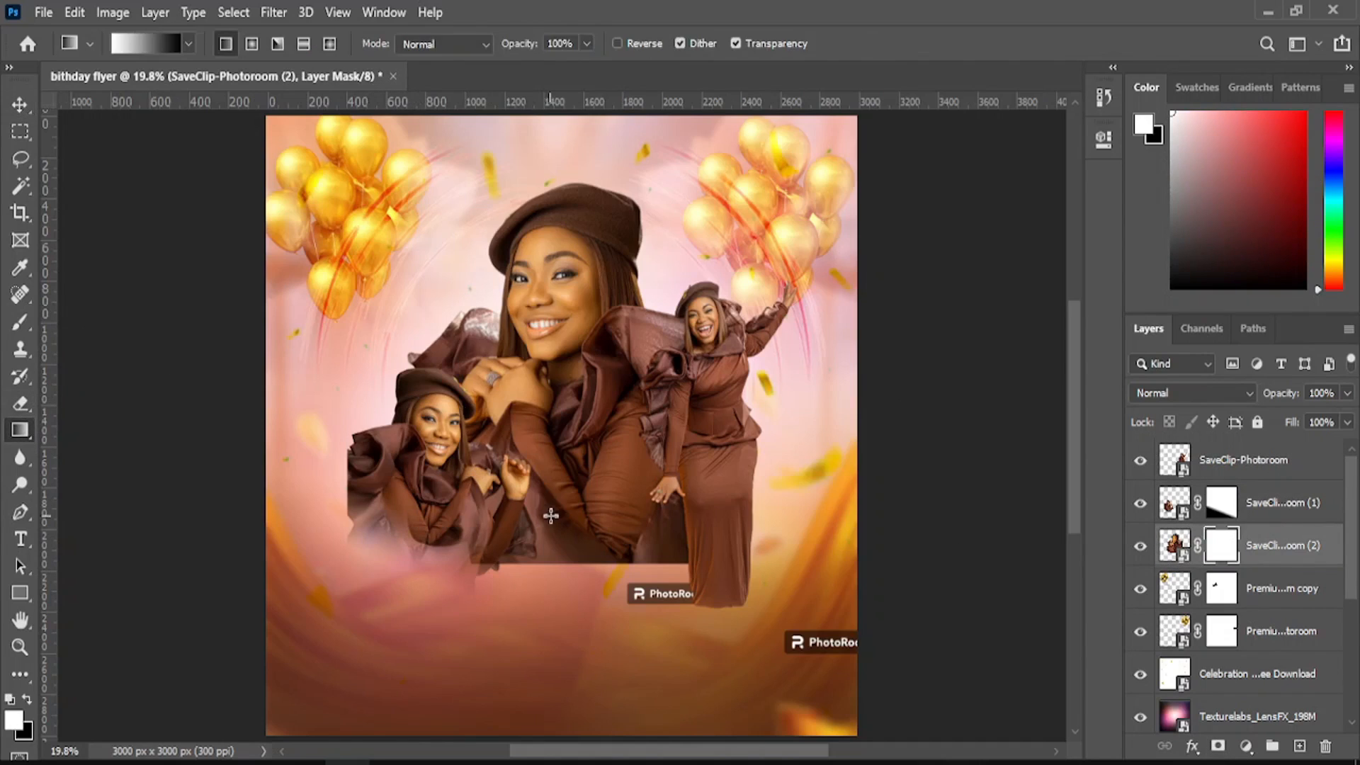
drag(562, 502, 562, 582)
drag(569, 496, 576, 565)
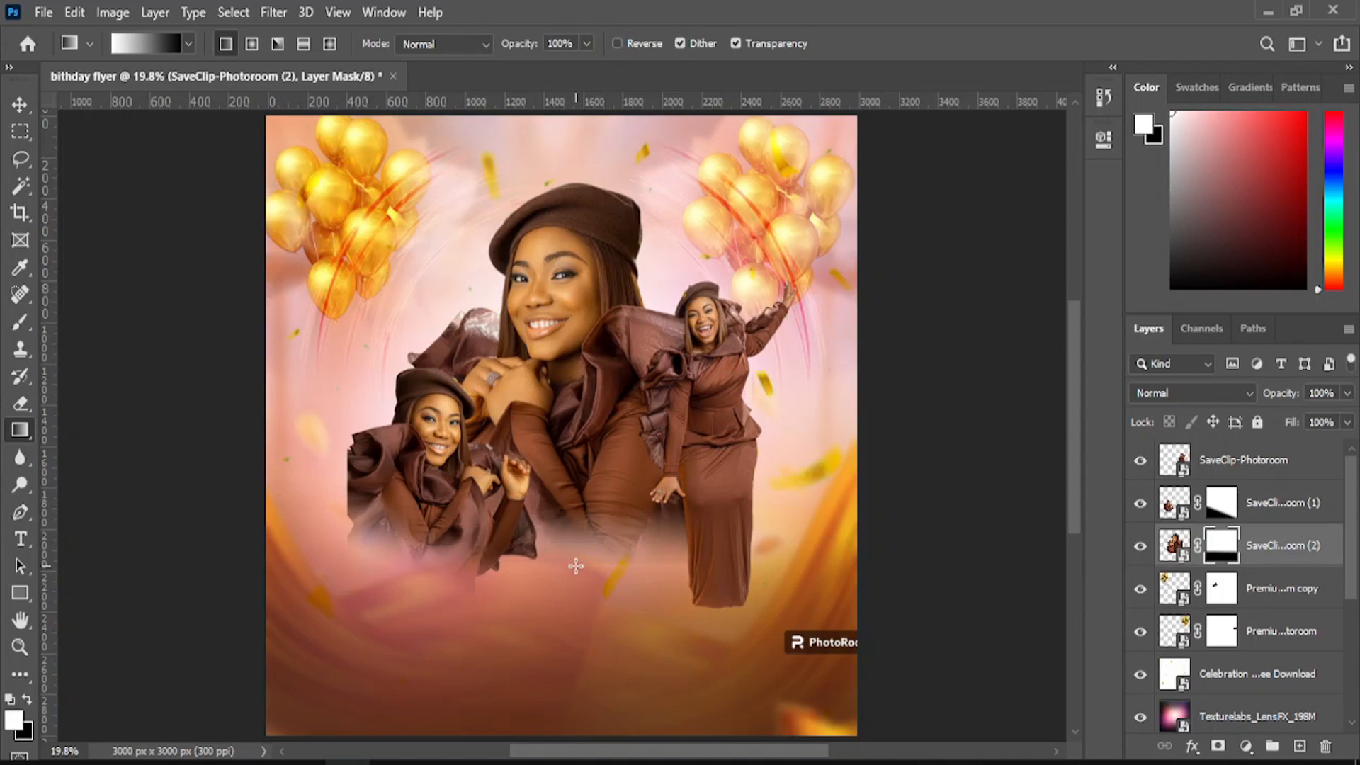
drag(577, 501, 578, 572)
drag(577, 503, 578, 564)
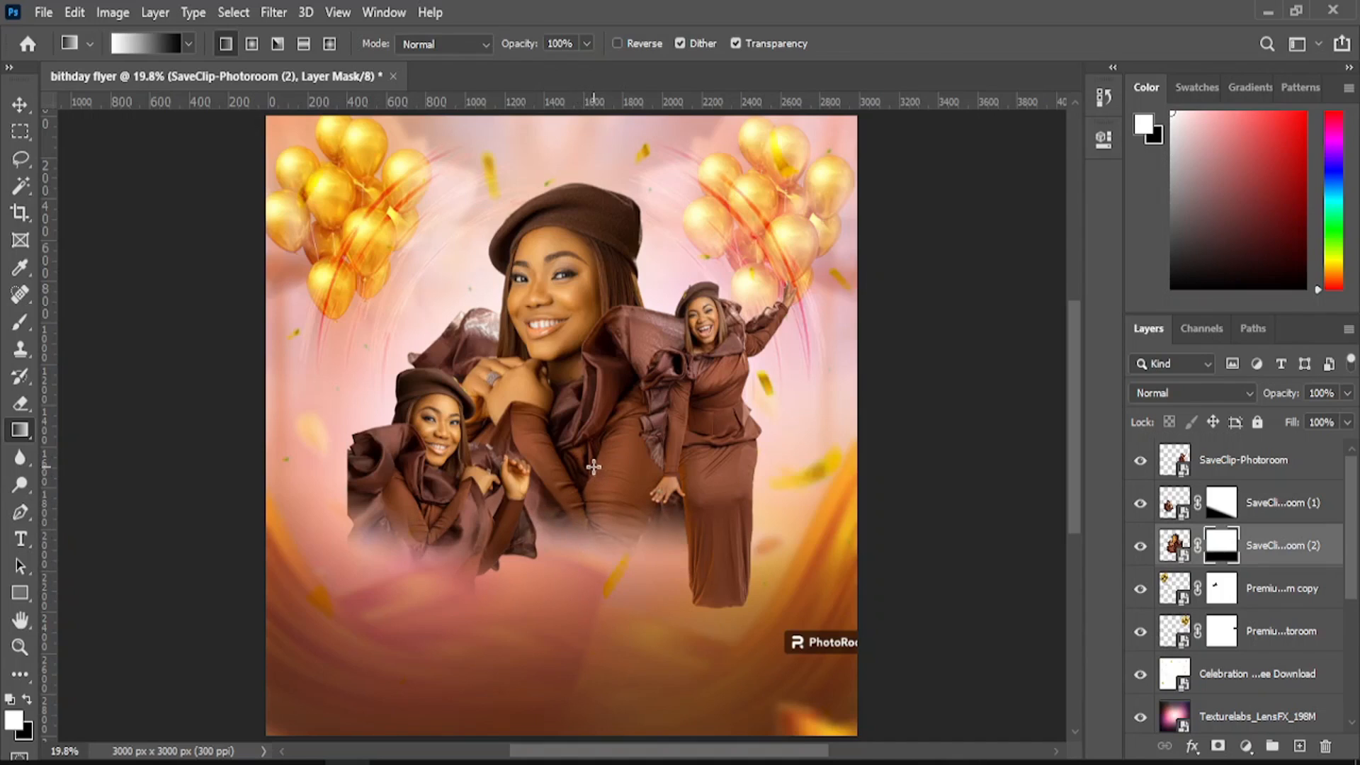
drag(593, 466, 587, 555)
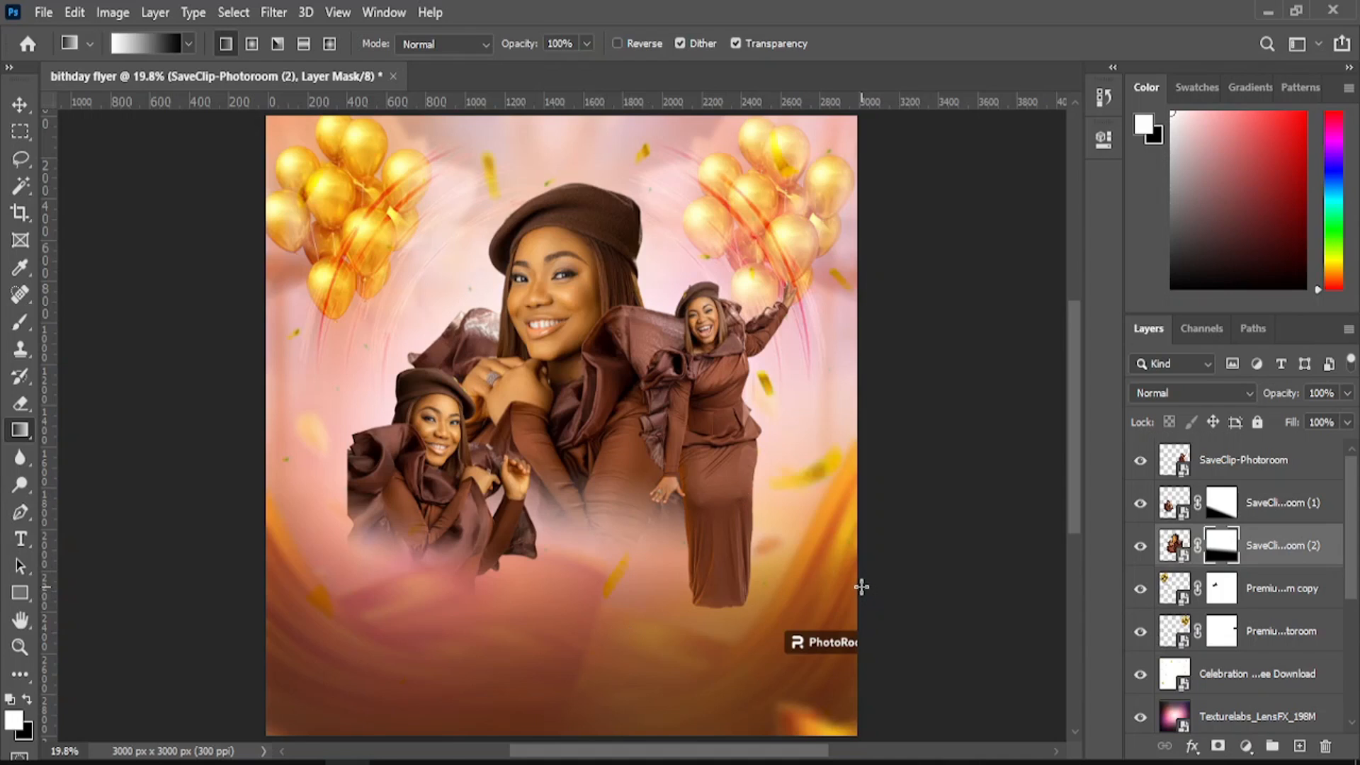
- Nudge the standing figure slightly left on the flyer
click(17, 102)
drag(737, 470, 725, 473)
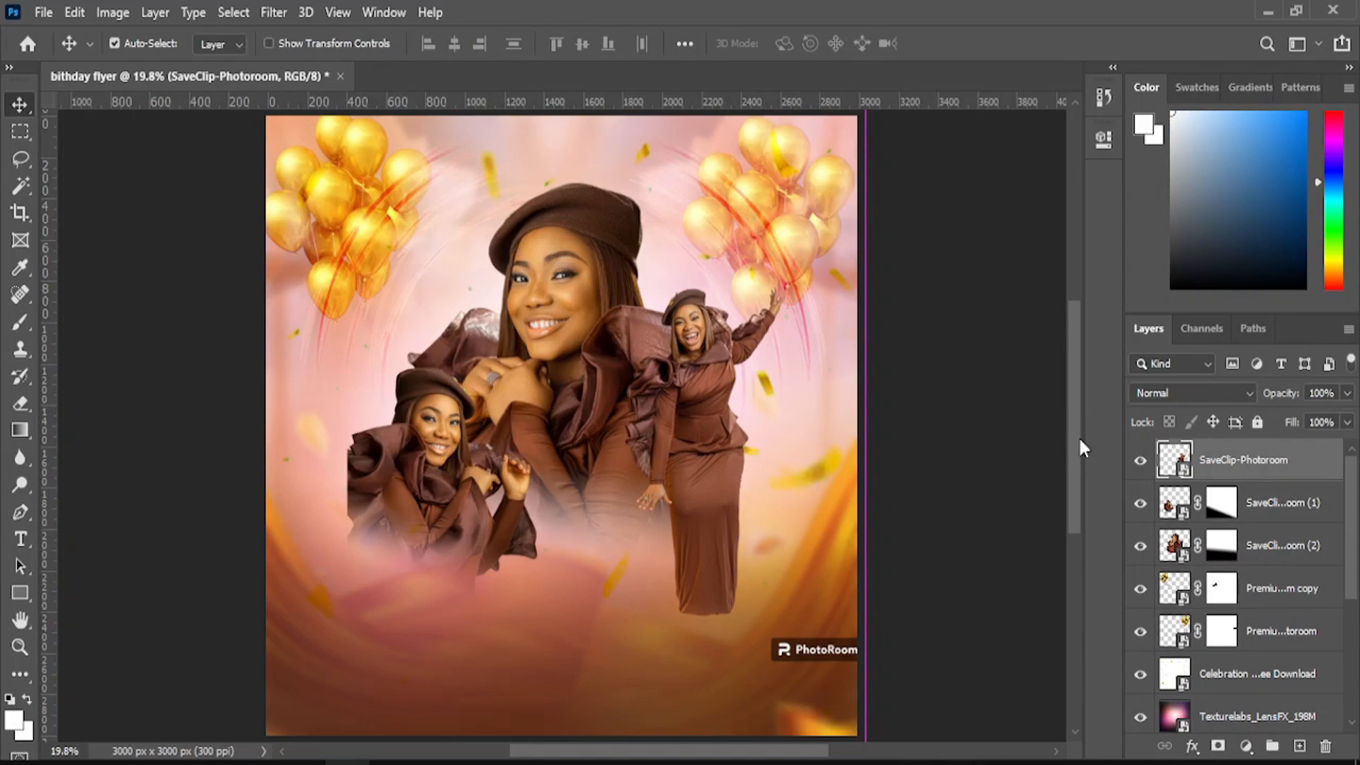
mouse_move(1077, 432)
mouse_down()
mouse_move(1076, 414)
mouse_move(1079, 436)
mouse_up()
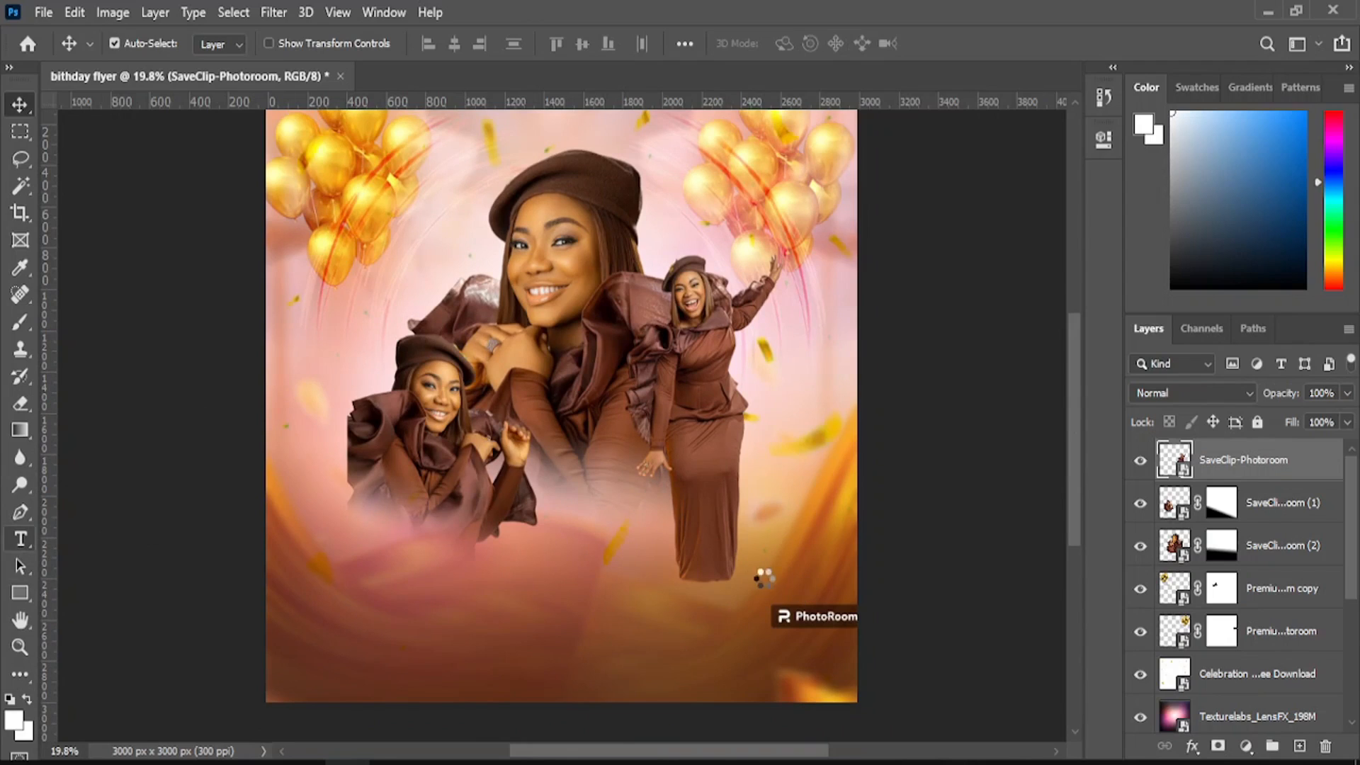
key(t)
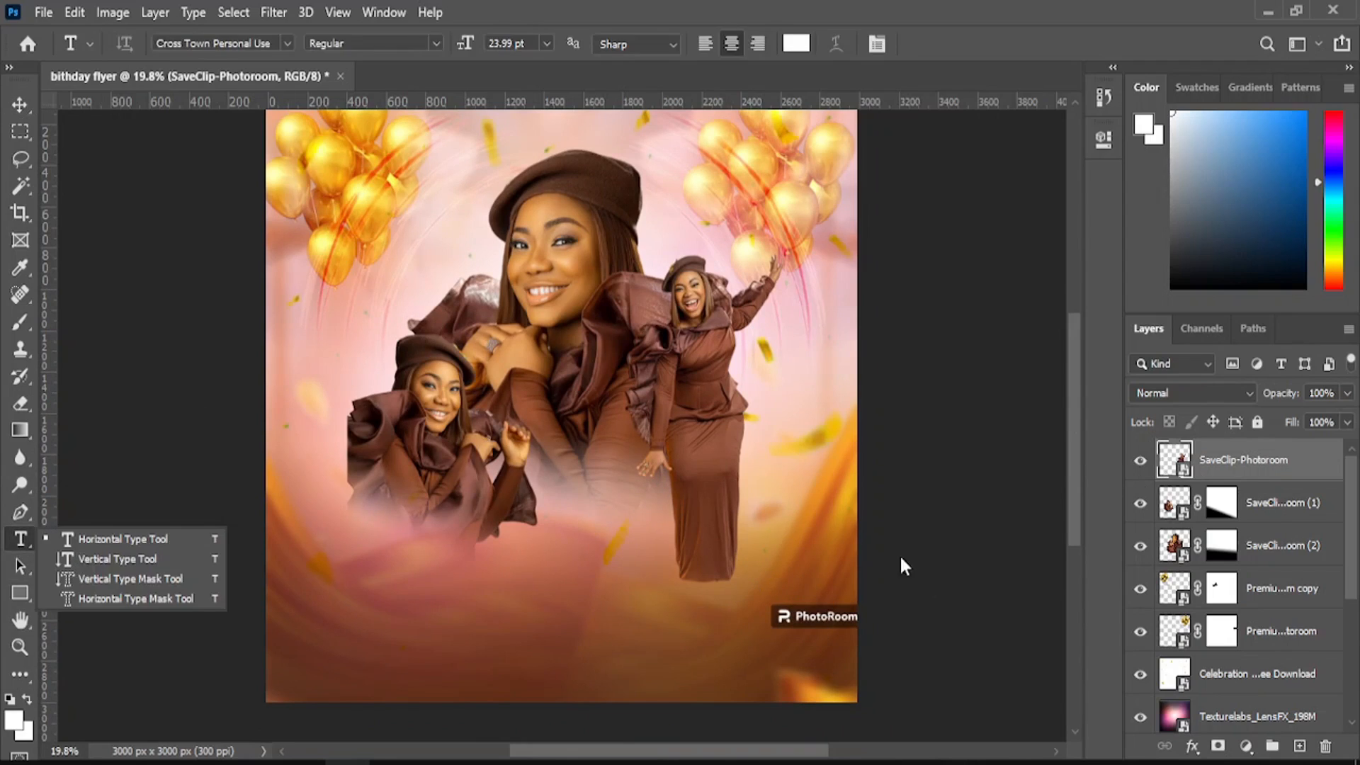
click(169, 539)
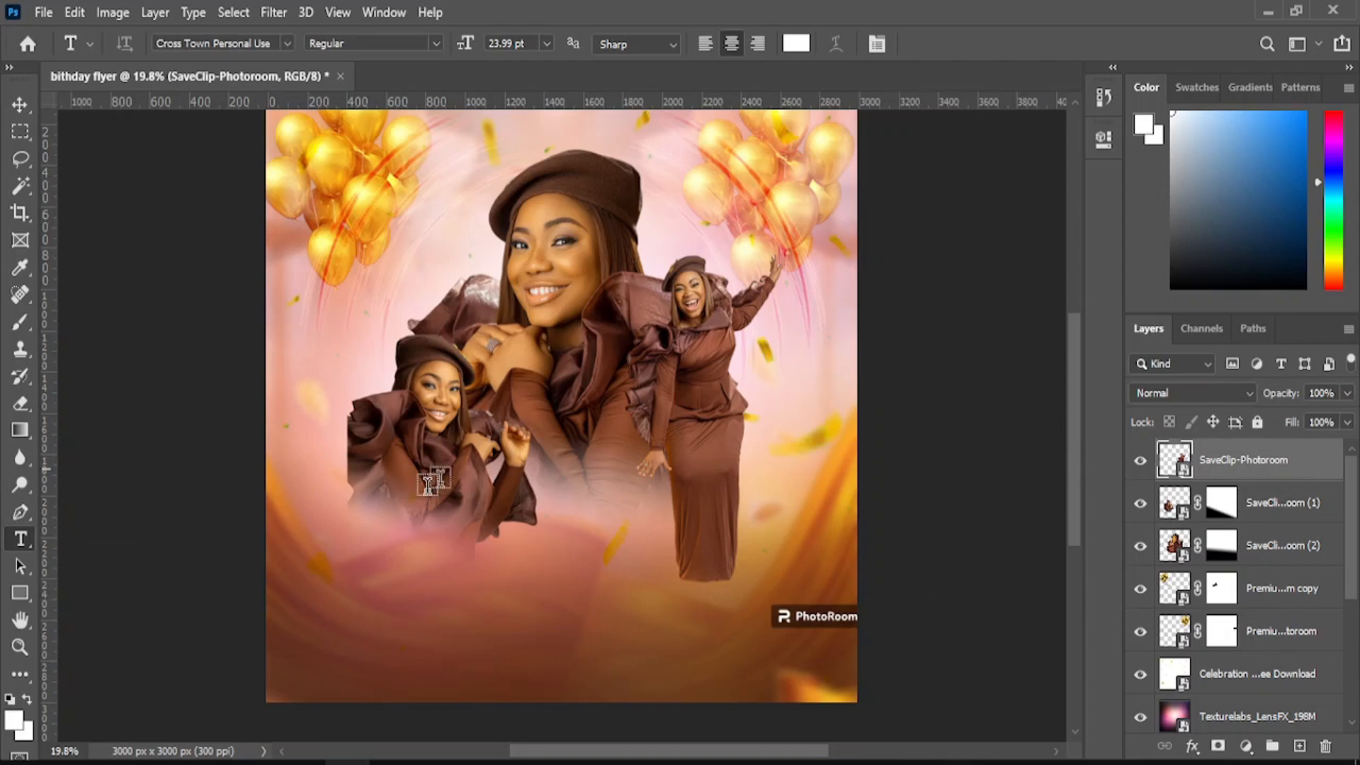
click(336, 591)
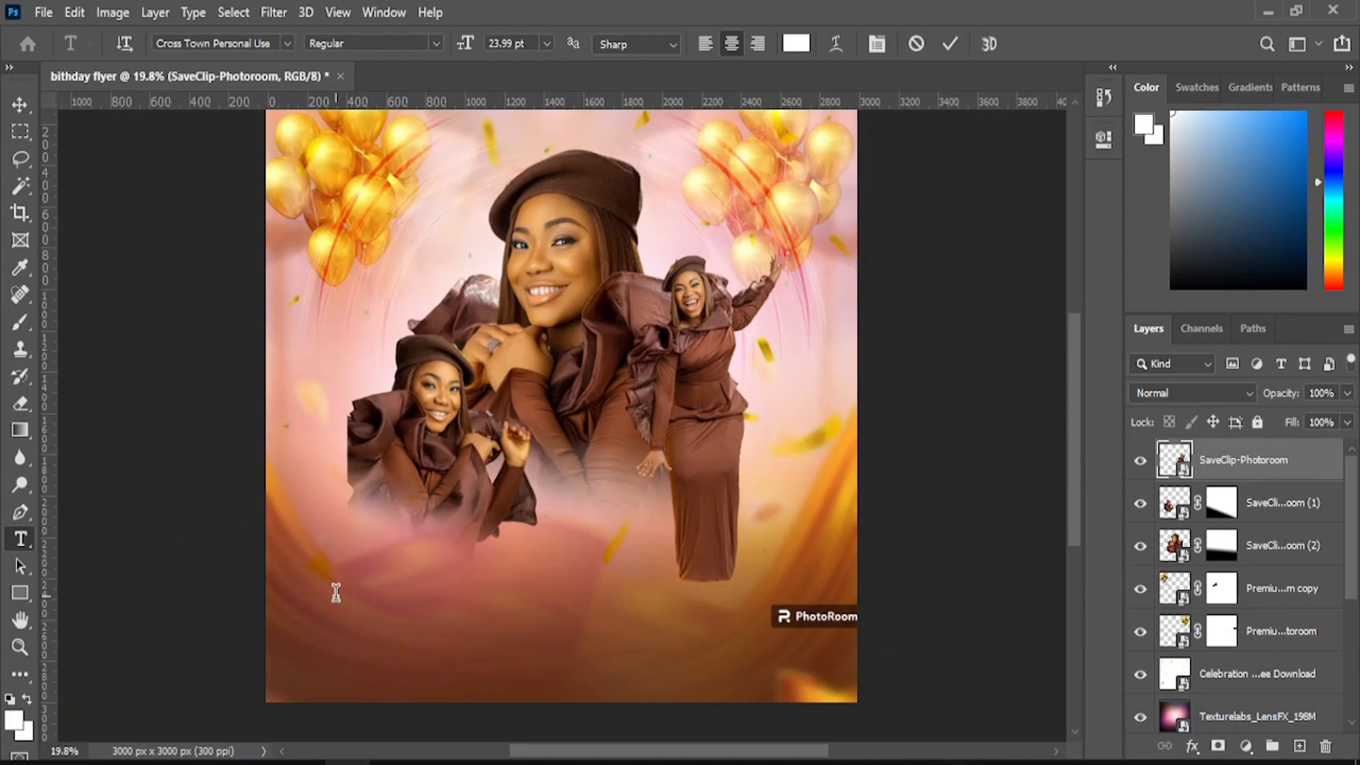
click(287, 44)
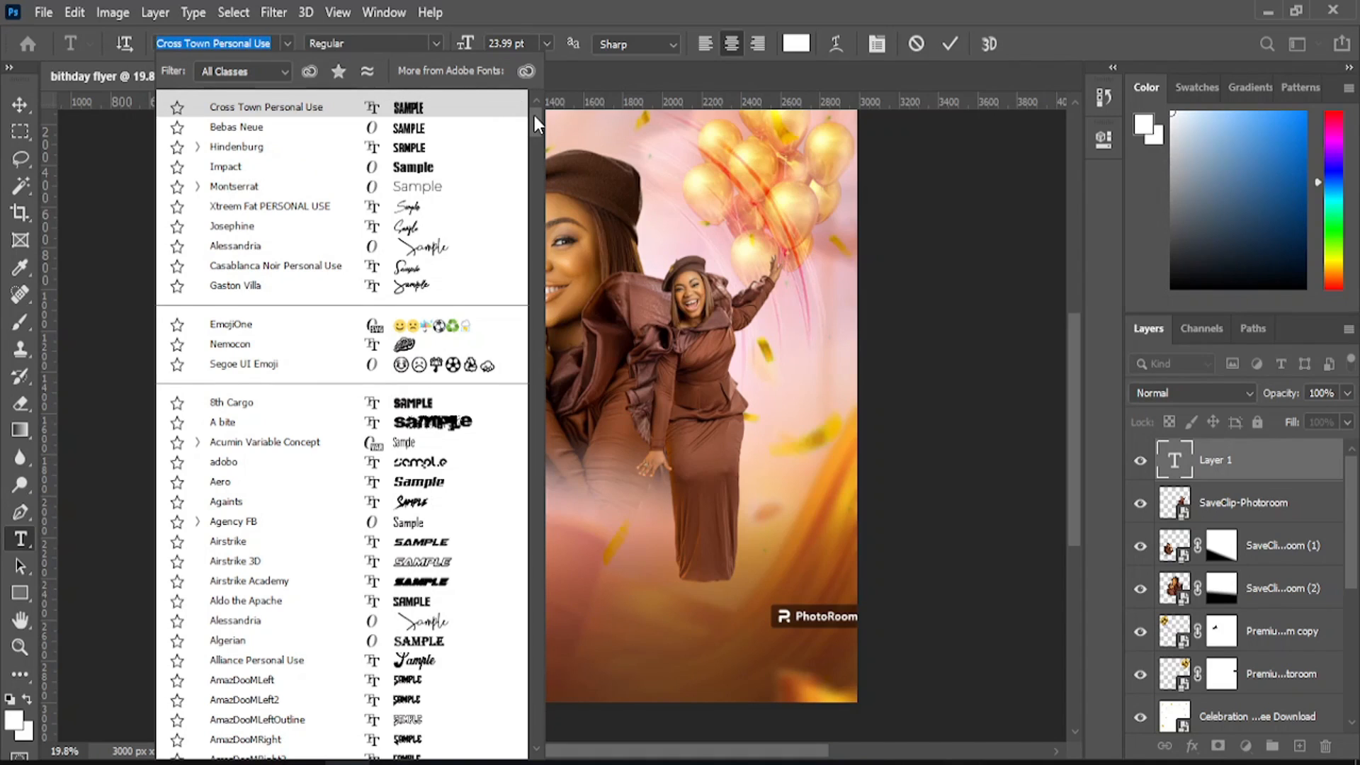
drag(534, 116, 537, 159)
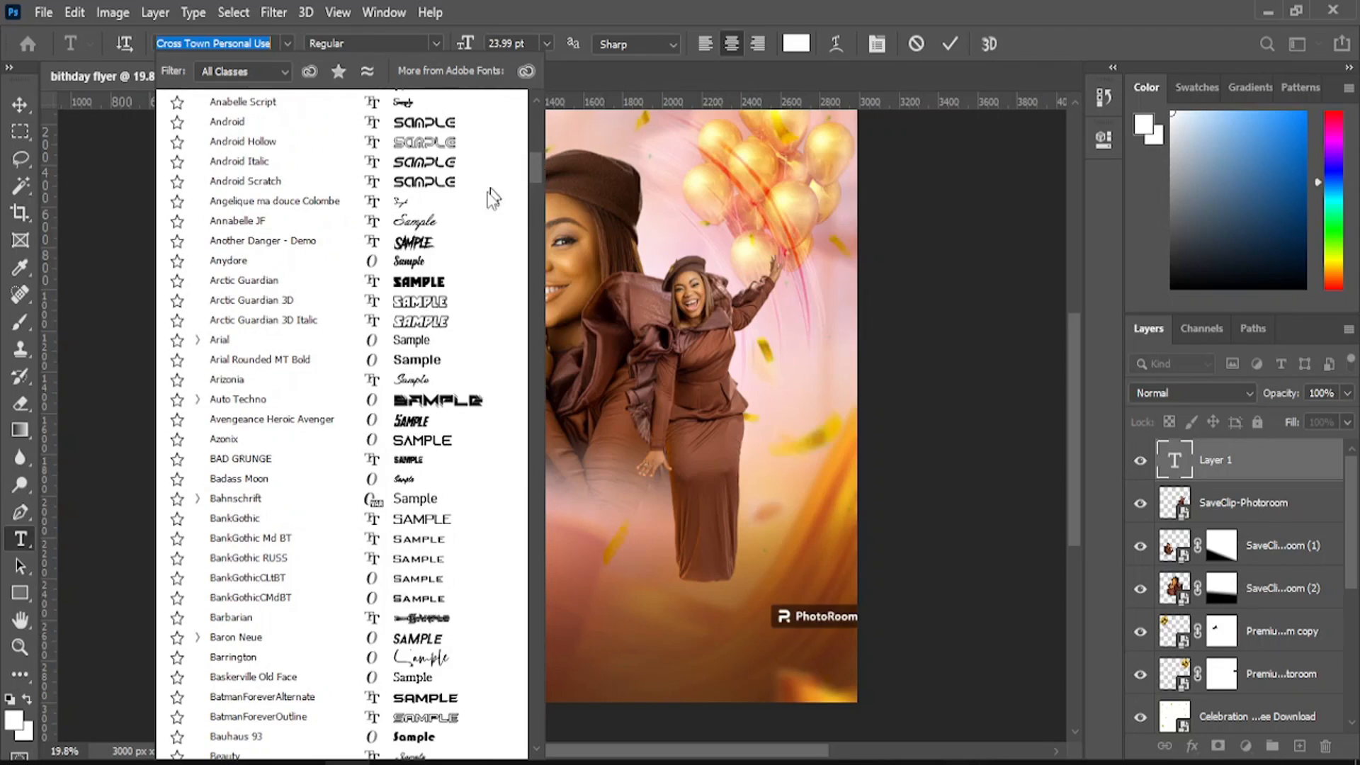
click(447, 228)
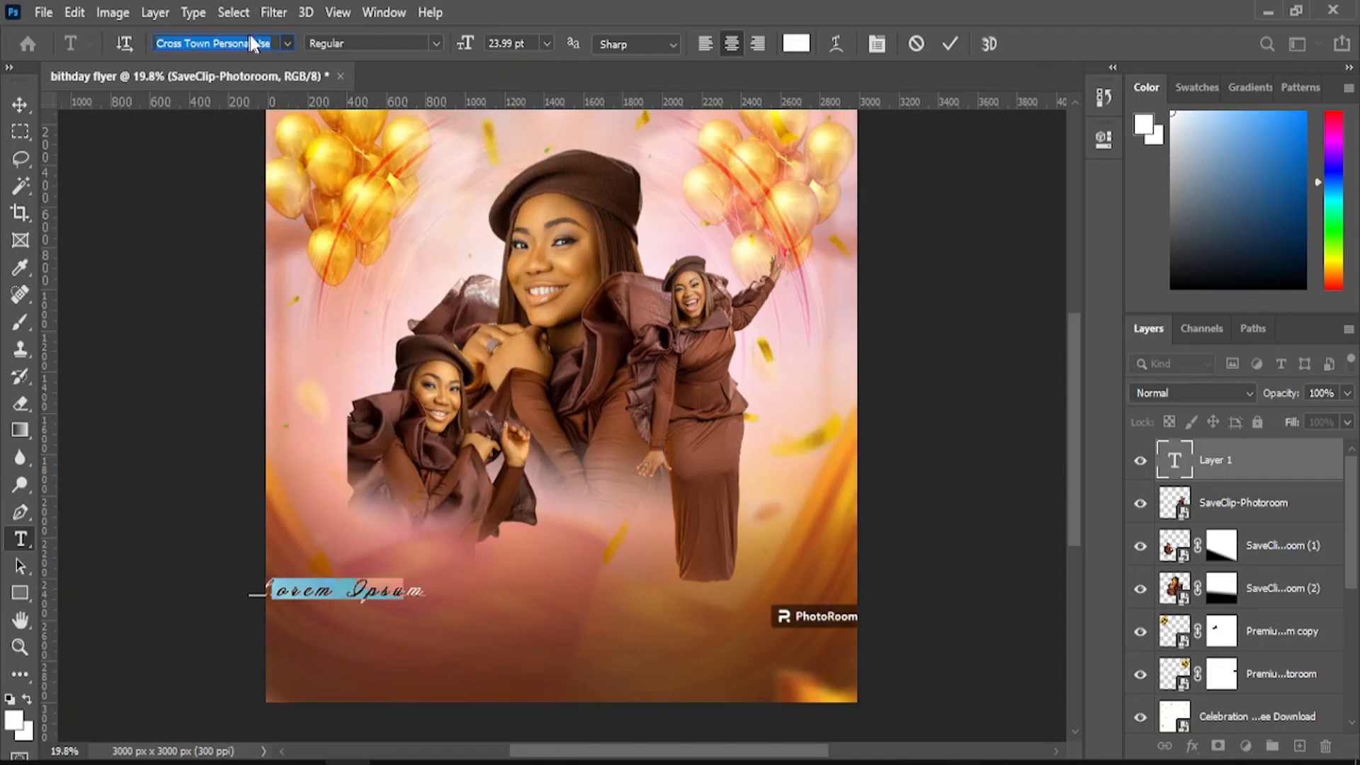
click(287, 44)
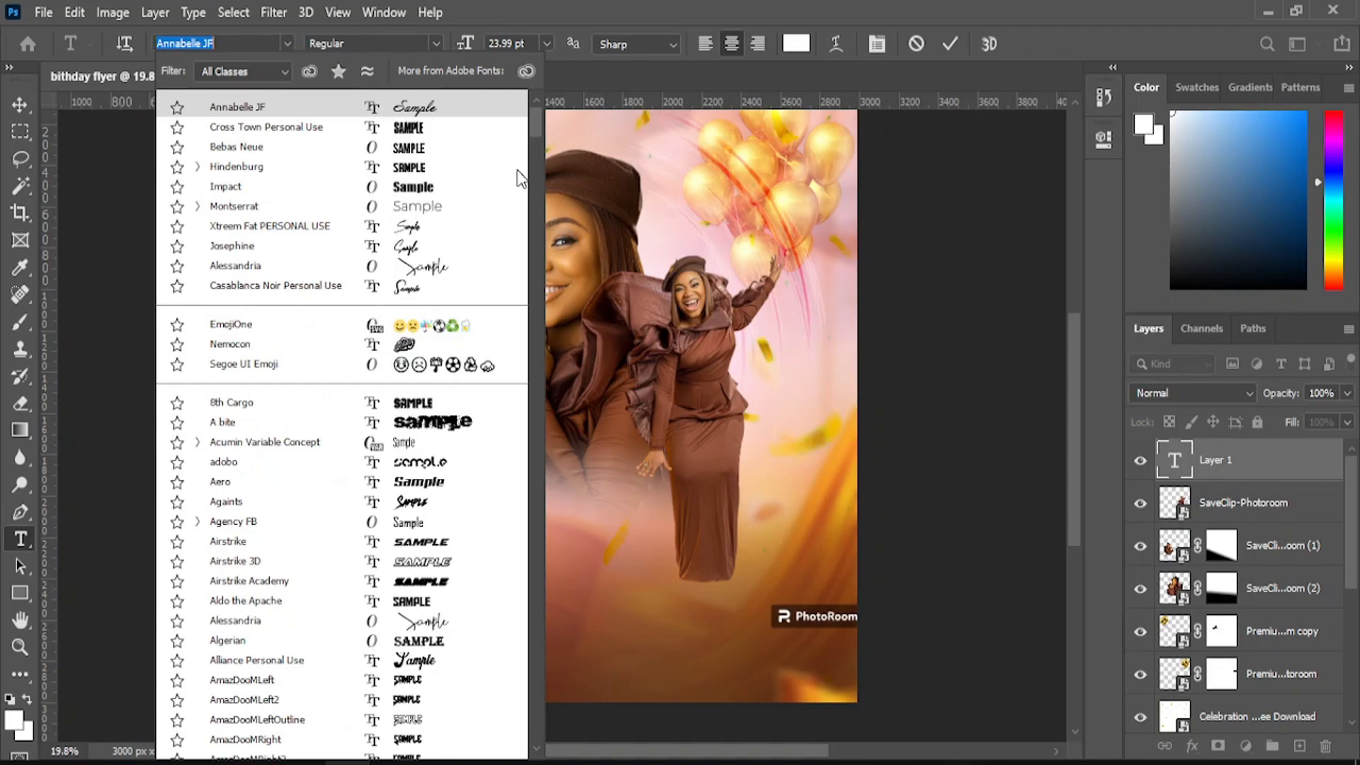
drag(528, 164, 529, 215)
scroll(532, 221, down, 4)
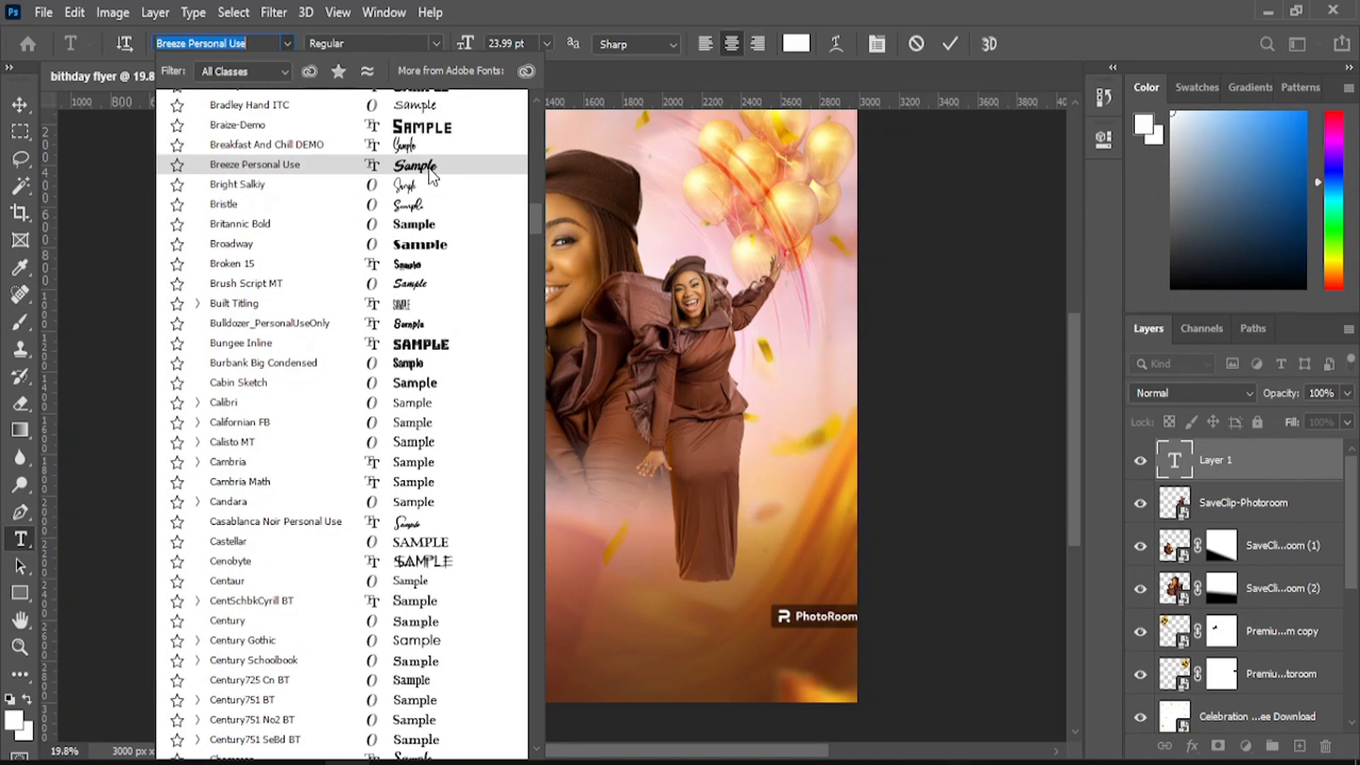
key(Escape)
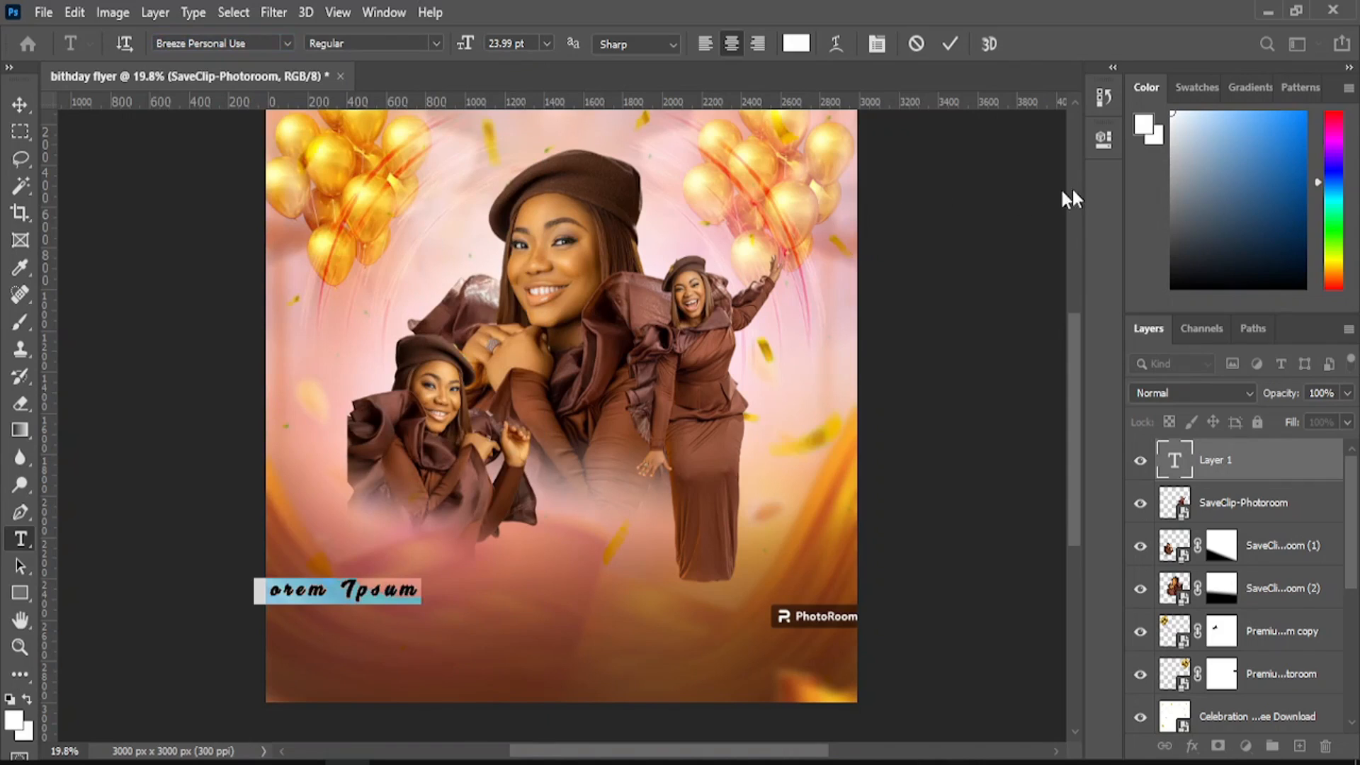
click(1099, 146)
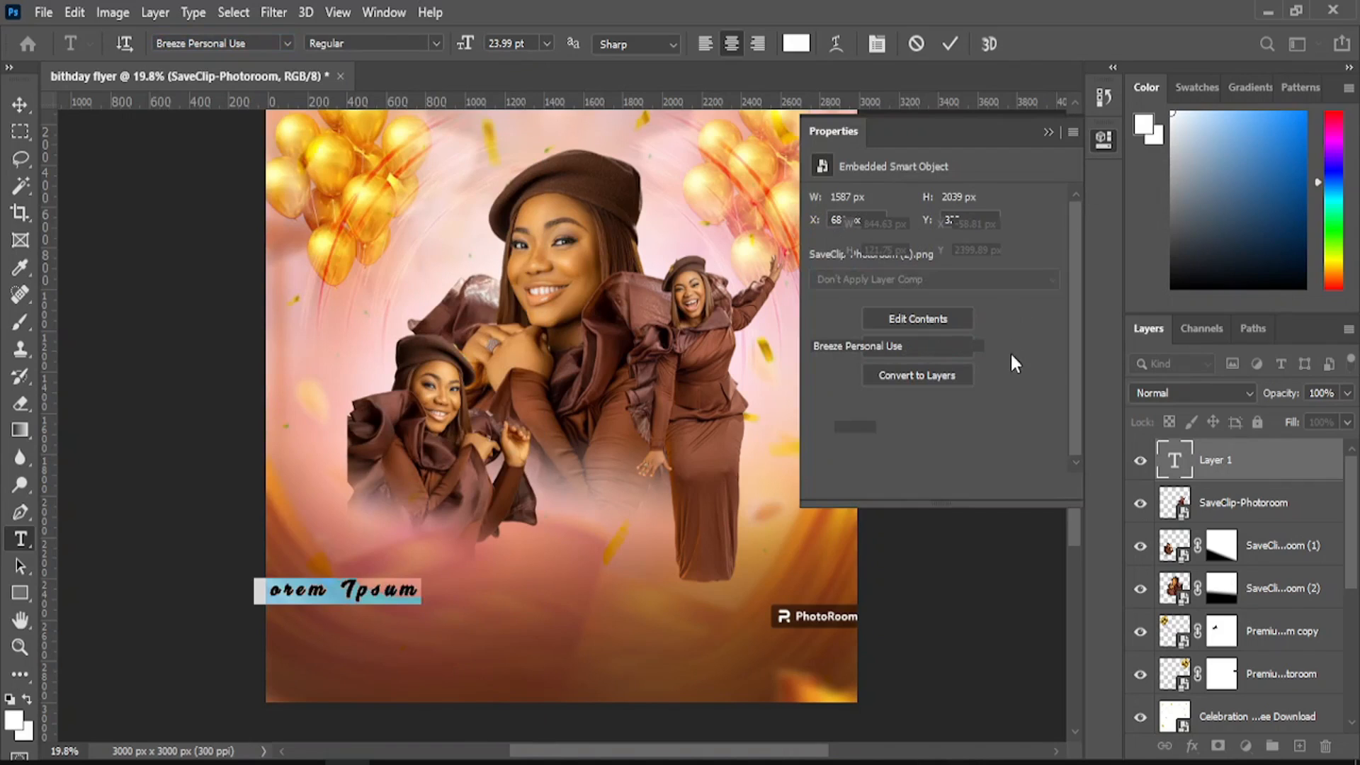
click(994, 426)
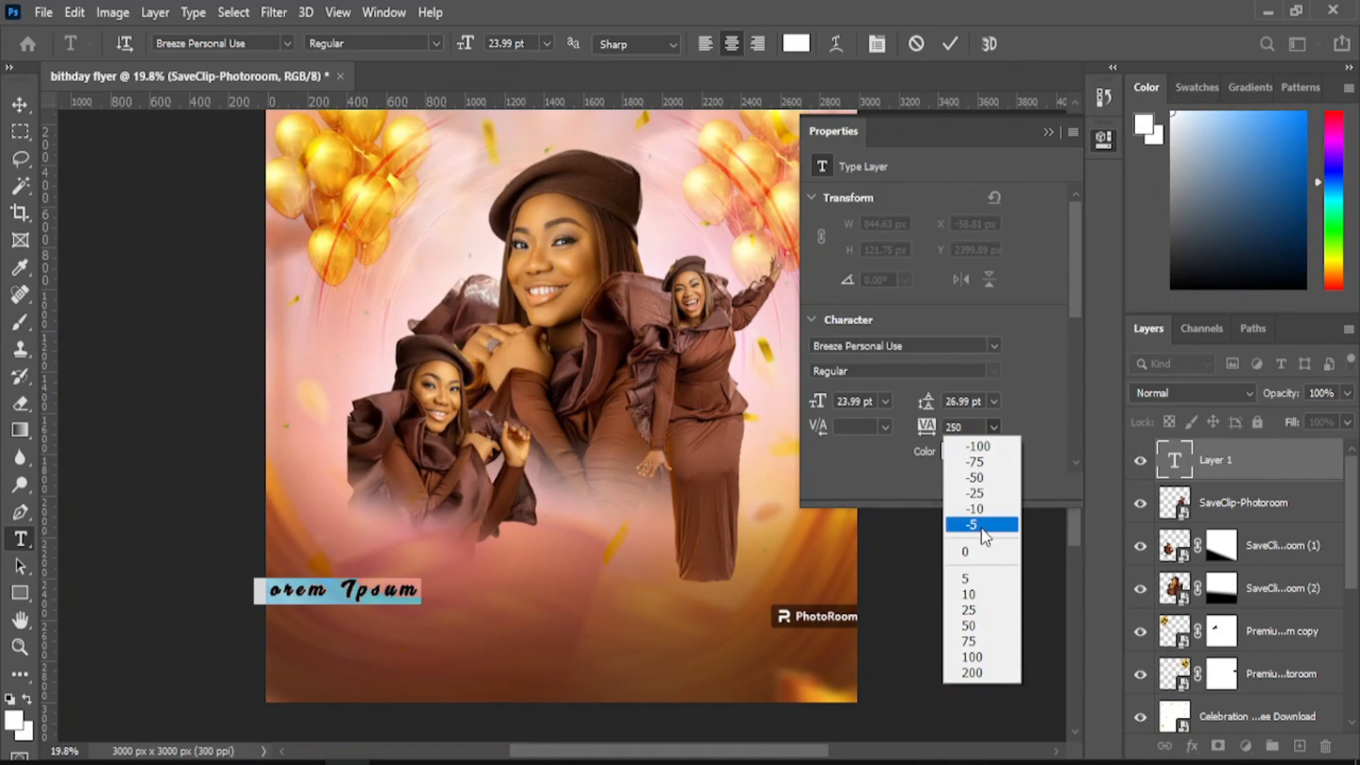
click(984, 548)
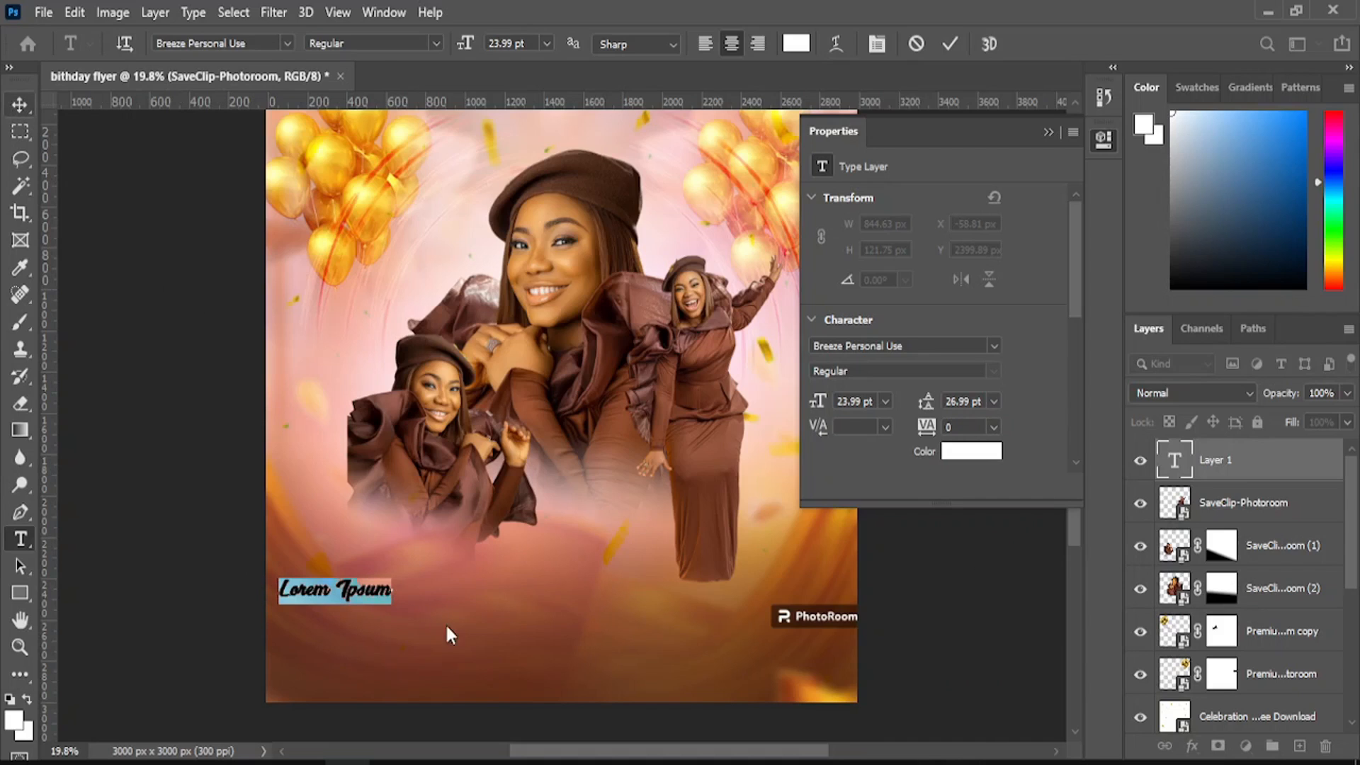
key(ctrl+Return)
key(v)
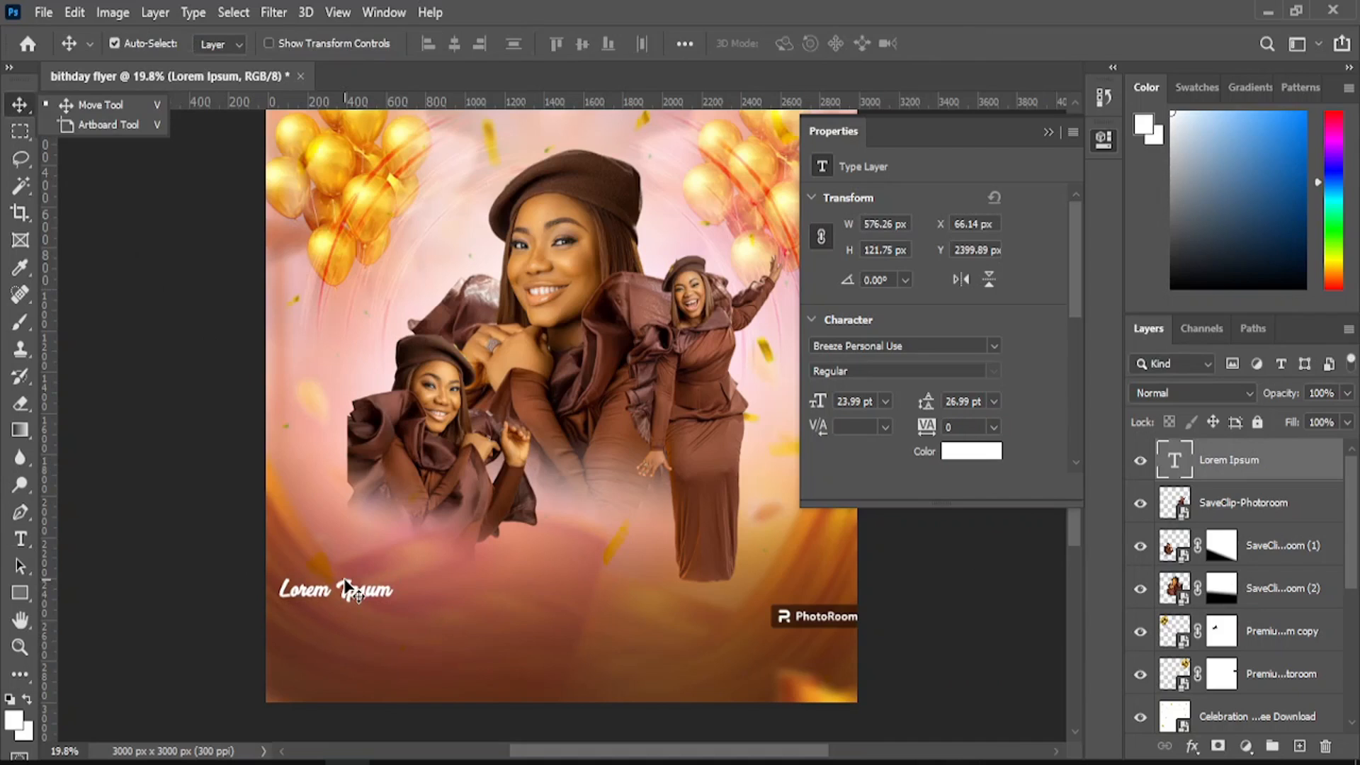
key(Delete)
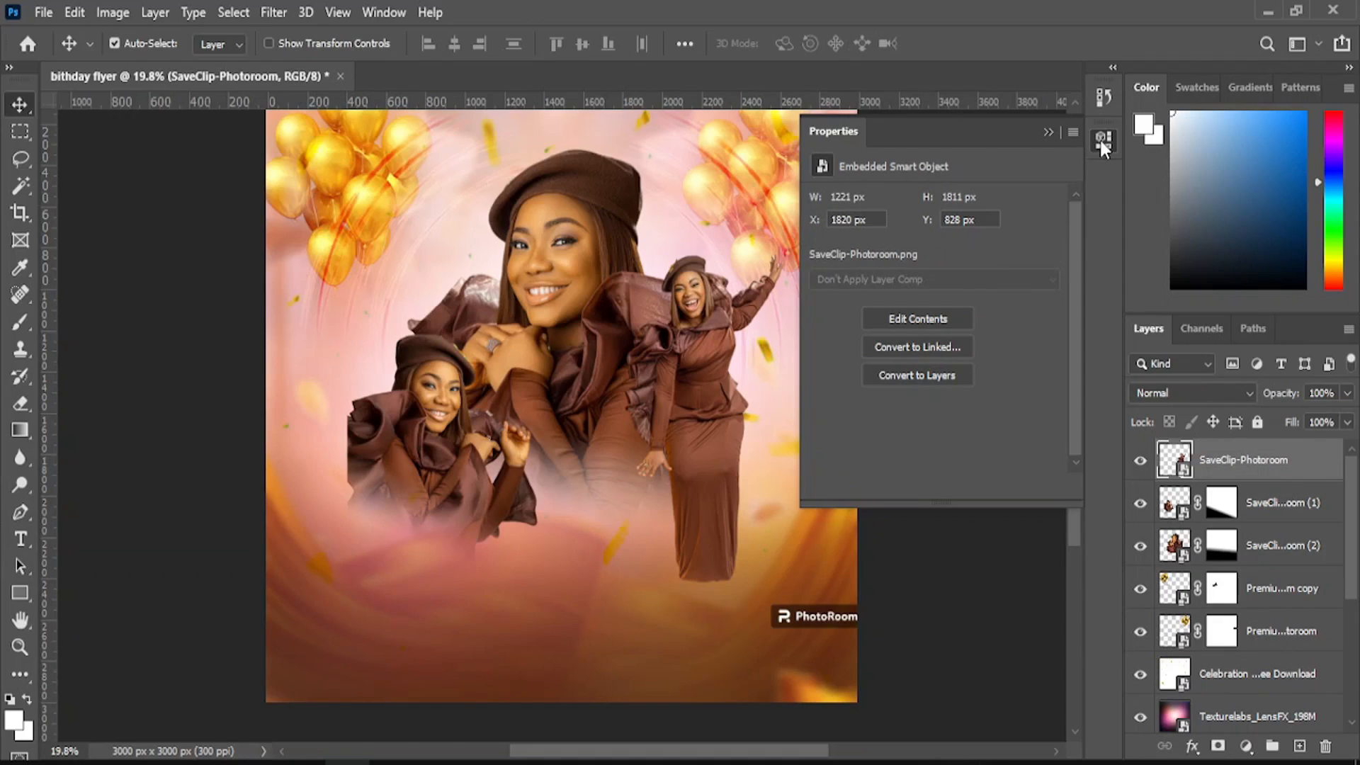
click(1102, 139)
click(20, 540)
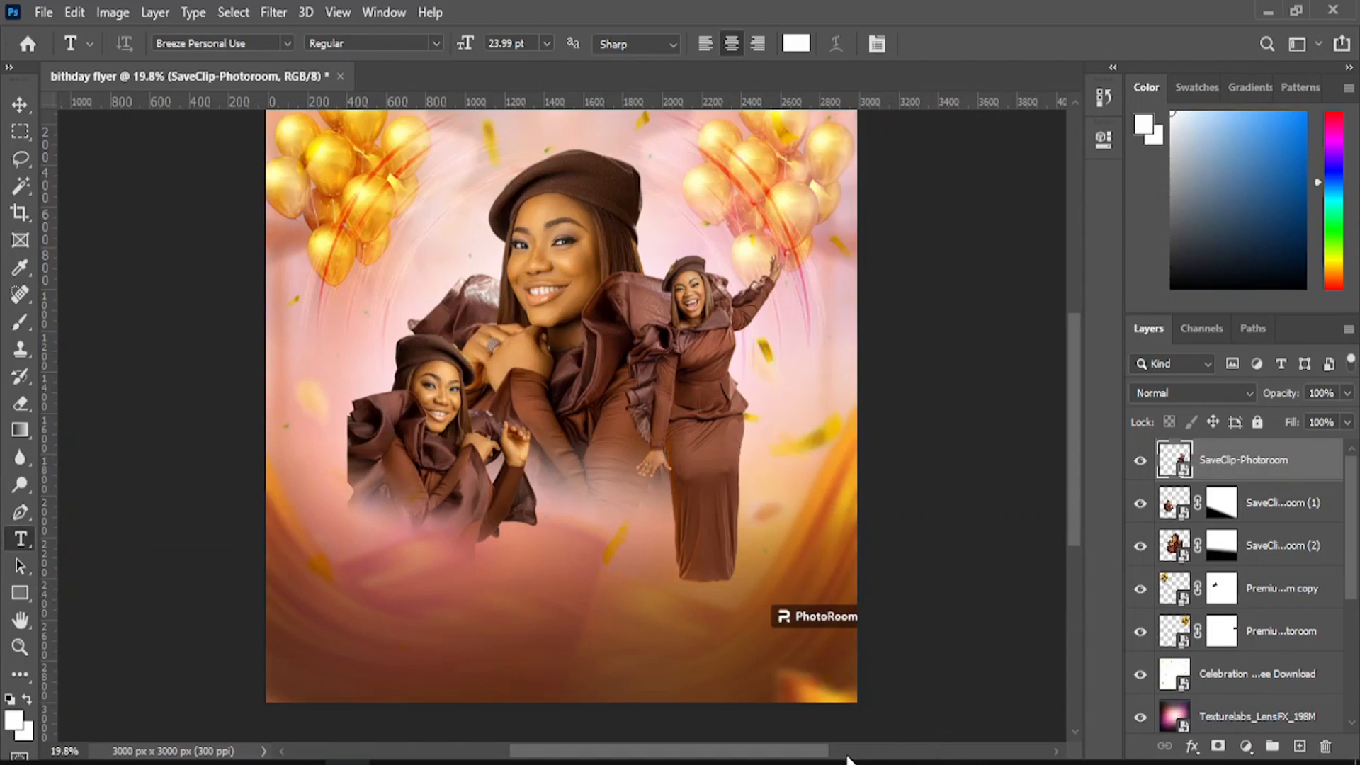
- Type 'Happy Birthday' in white Breeze Personal Use script at the flyer's lower left
drag(821, 756, 767, 753)
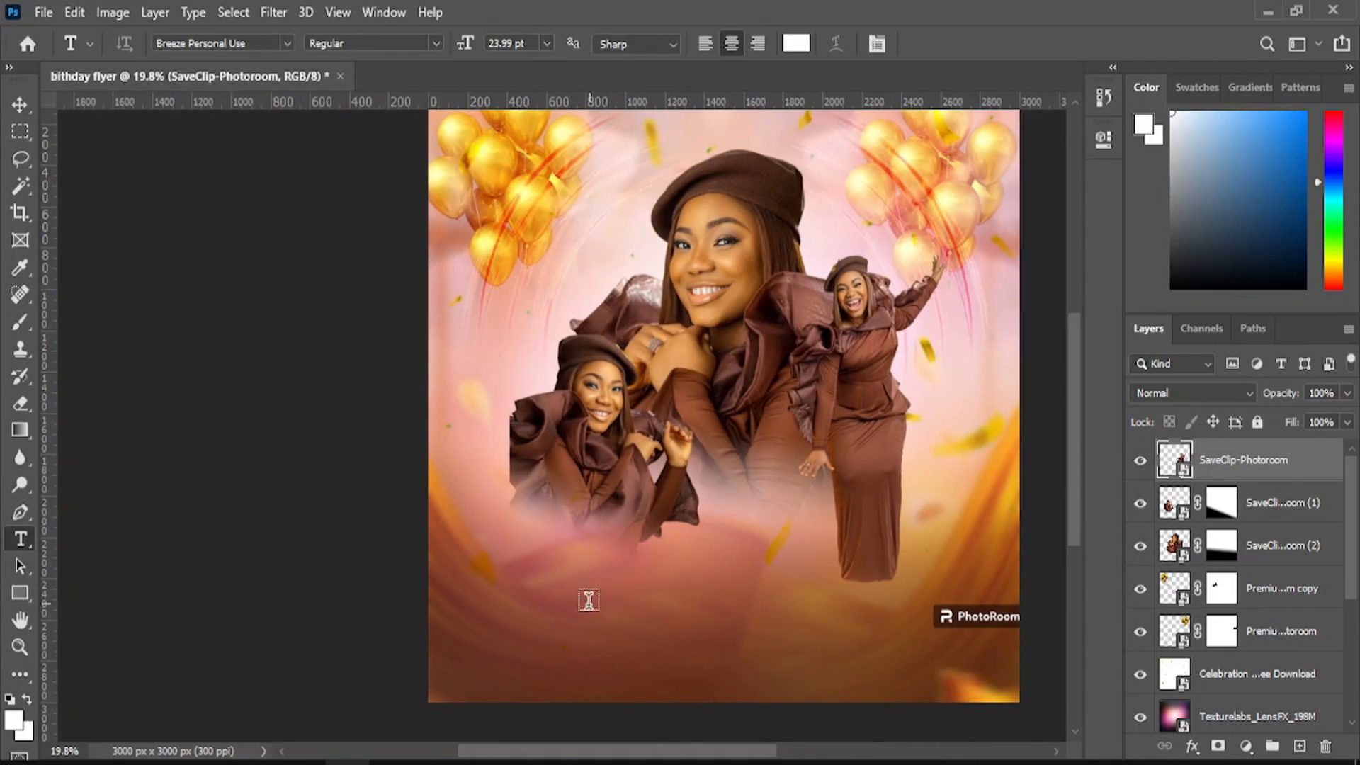
click(601, 608)
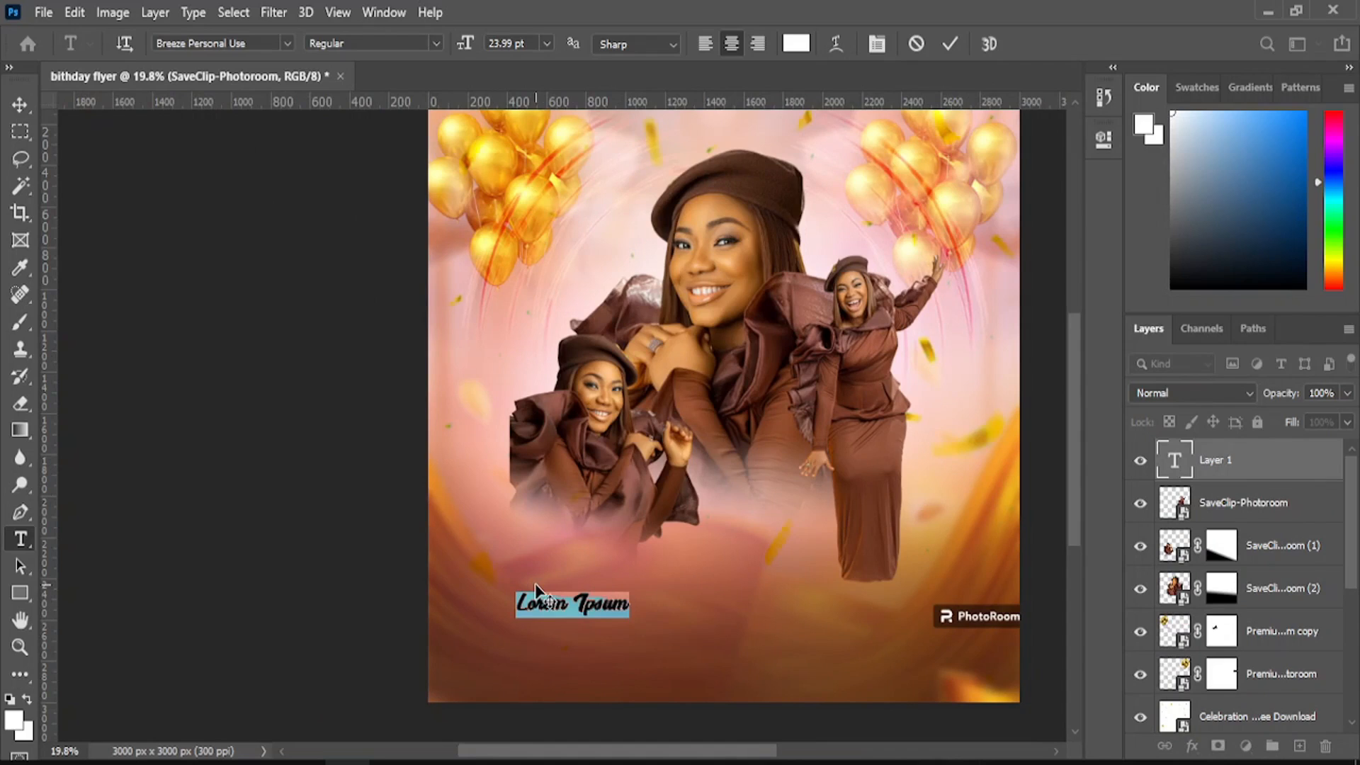
text(Ha)
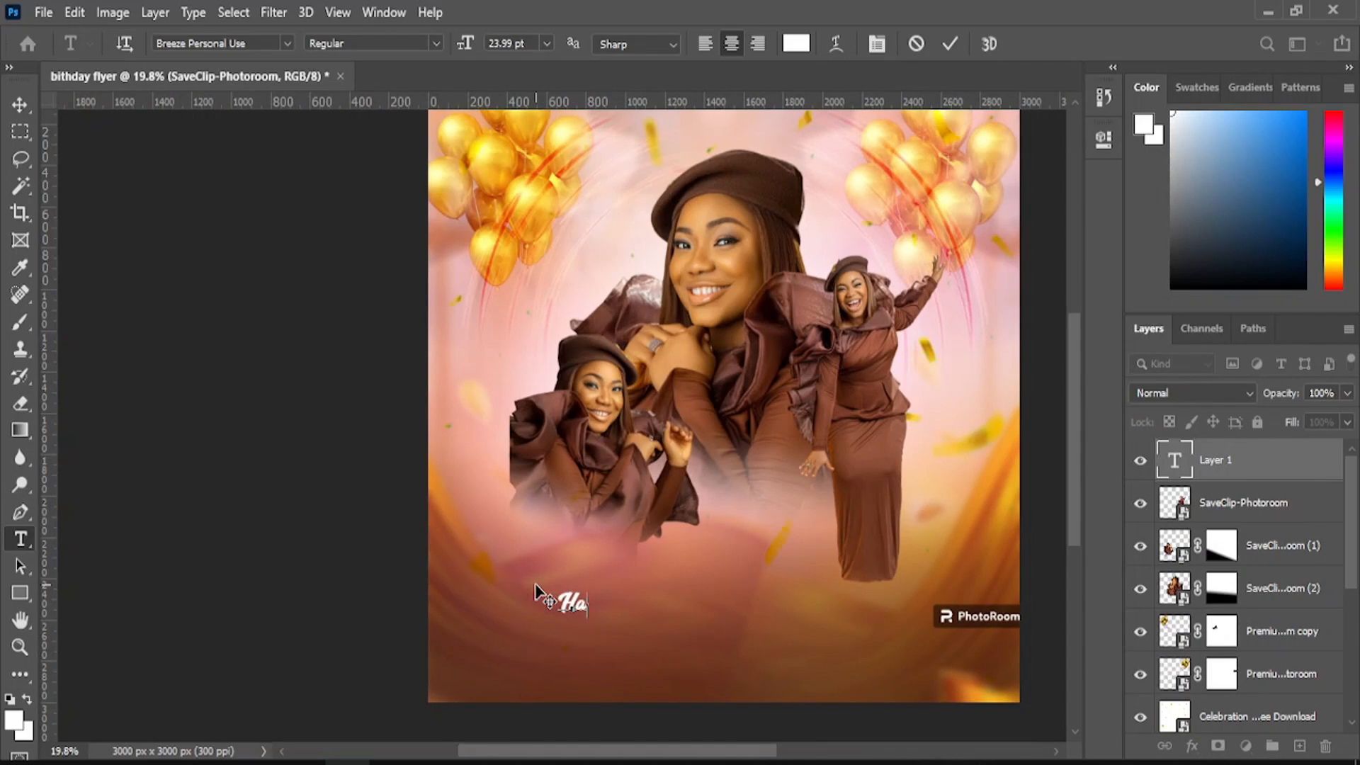
text(ppy Bi)
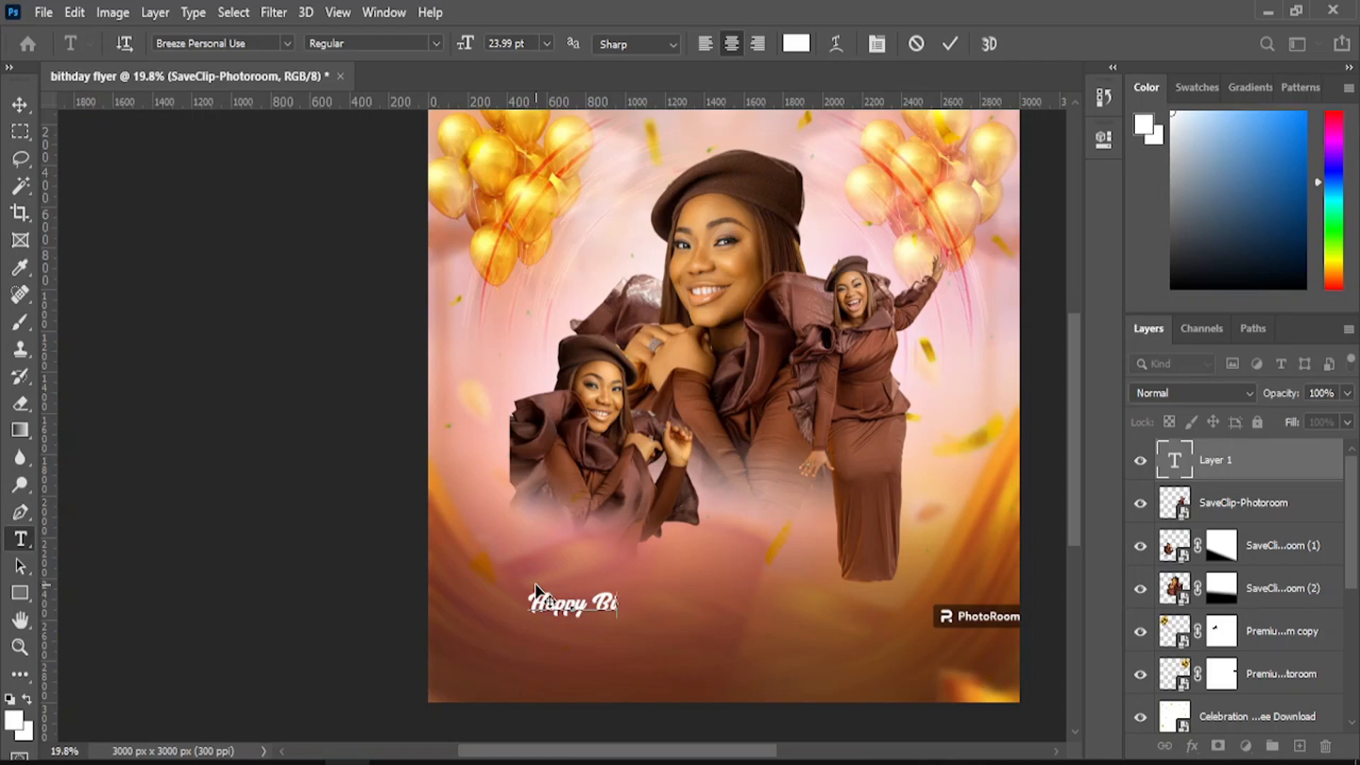
text(rthday)
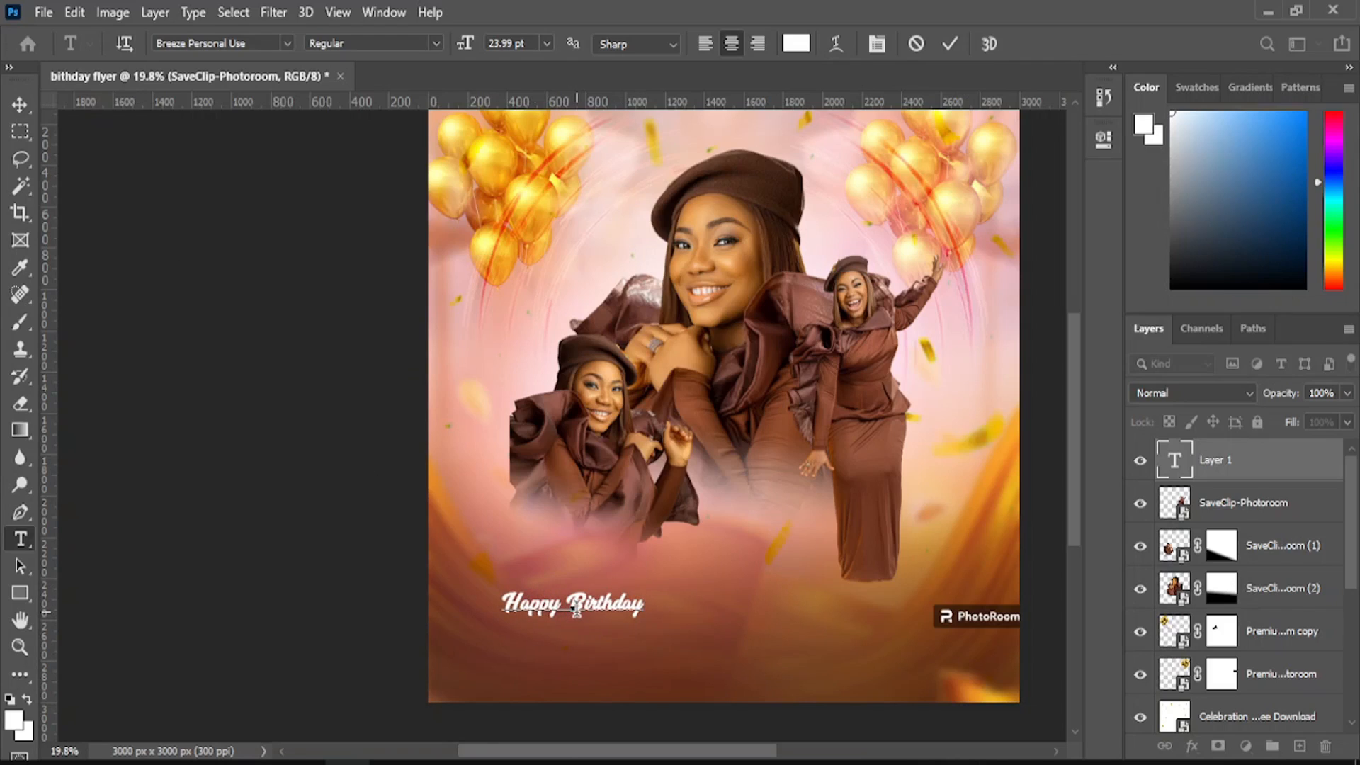
click(20, 104)
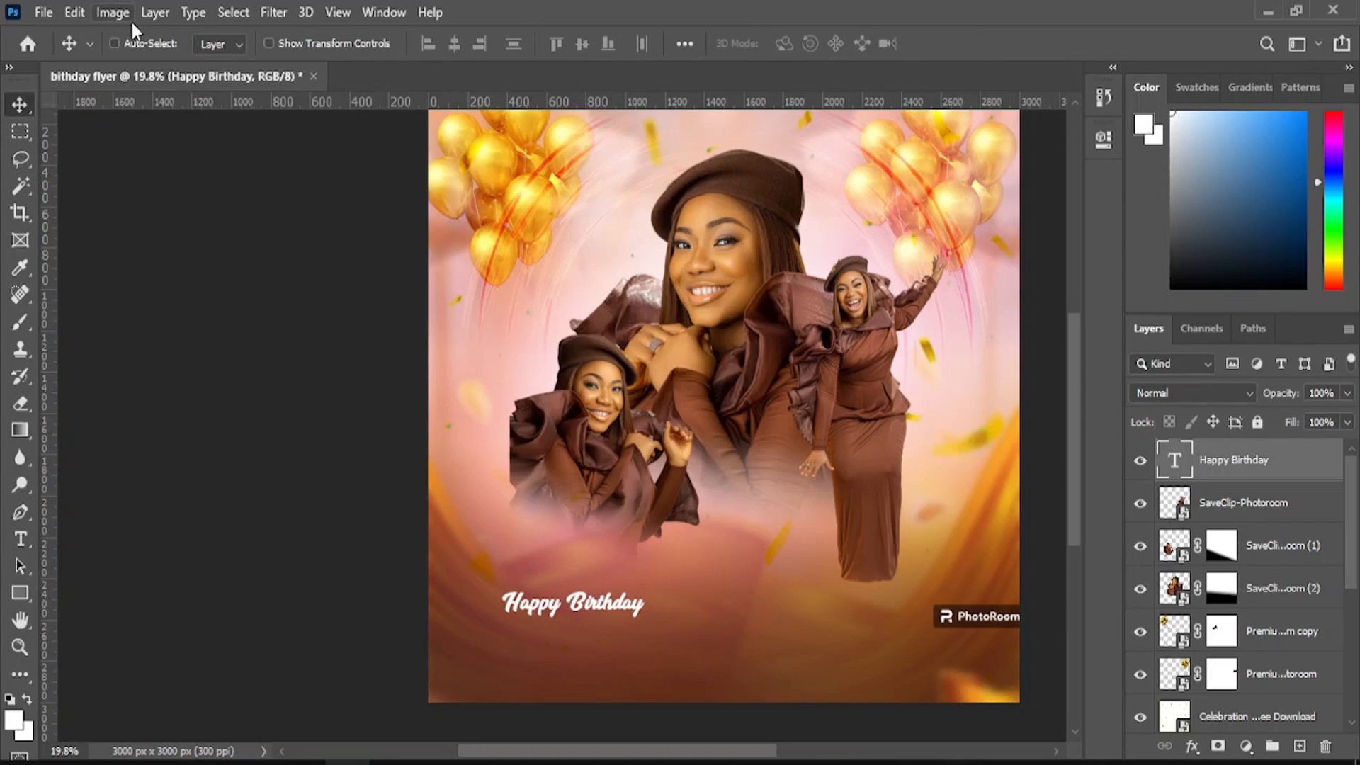
- Enlarge the greeting, break it onto two lines before 'Birthday', and move it up-right
key(ctrl+t)
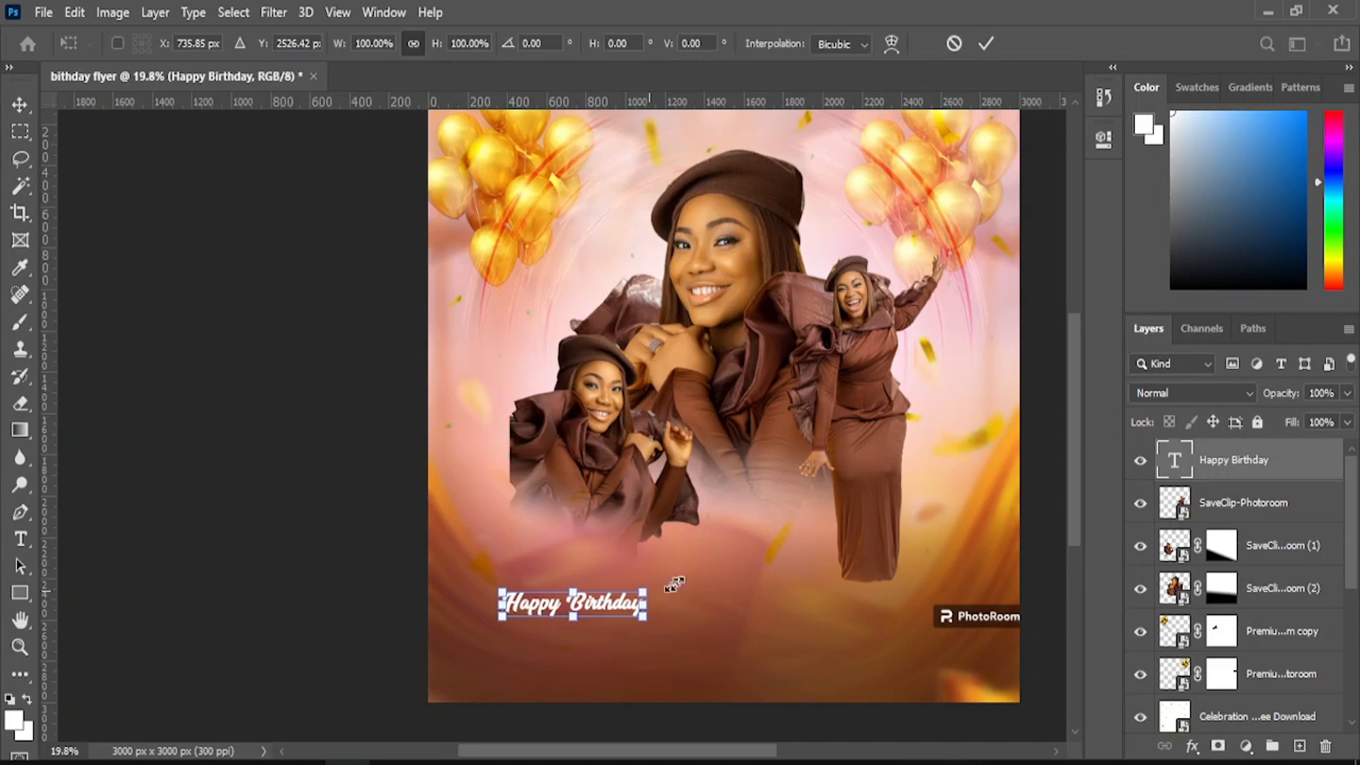
drag(644, 590, 774, 567)
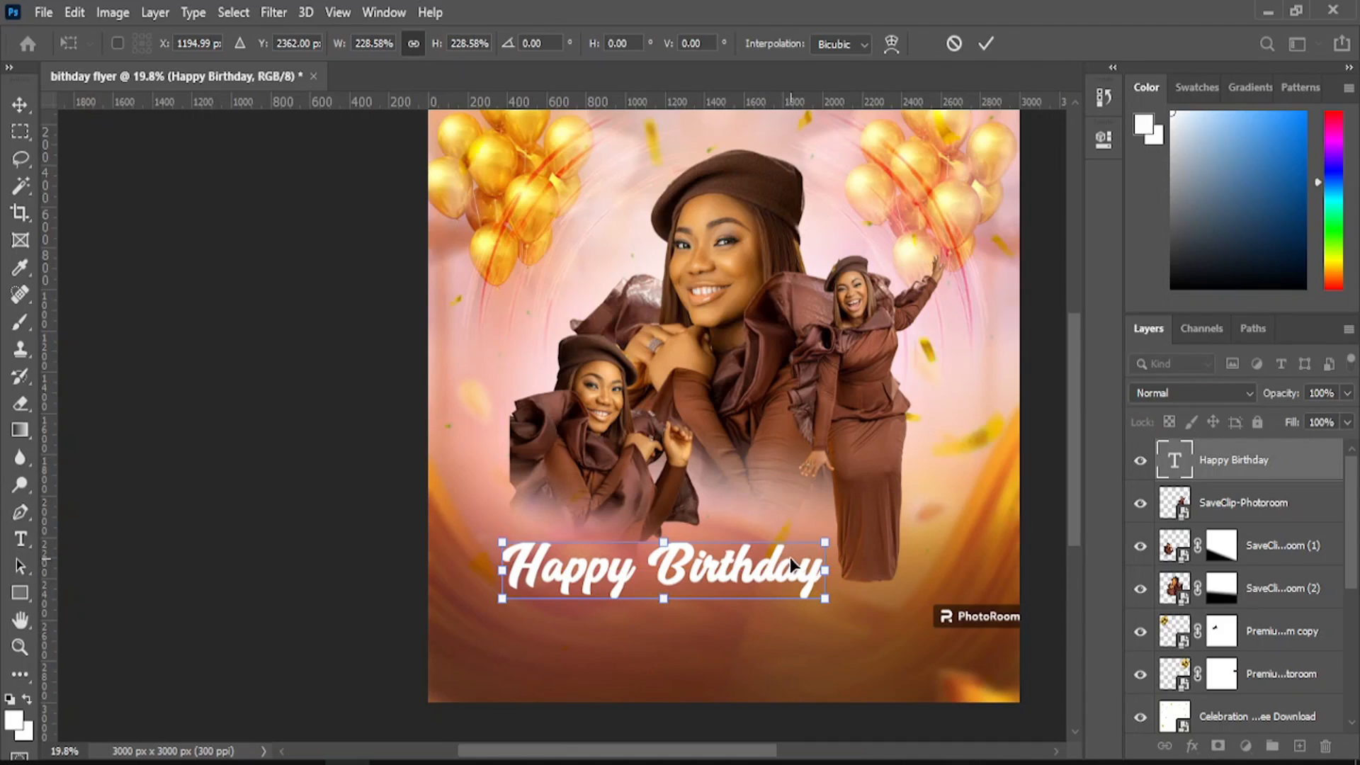
right_click(17, 101)
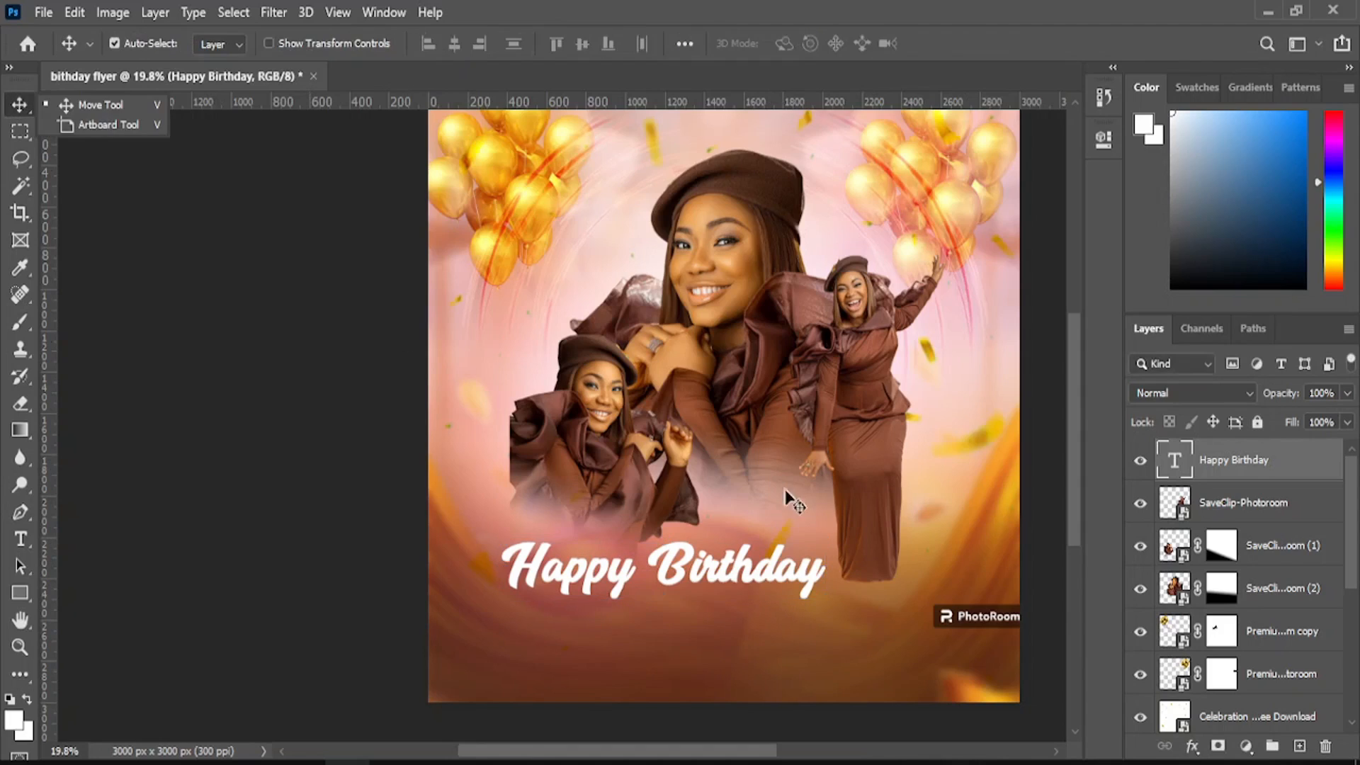
drag(677, 567, 684, 567)
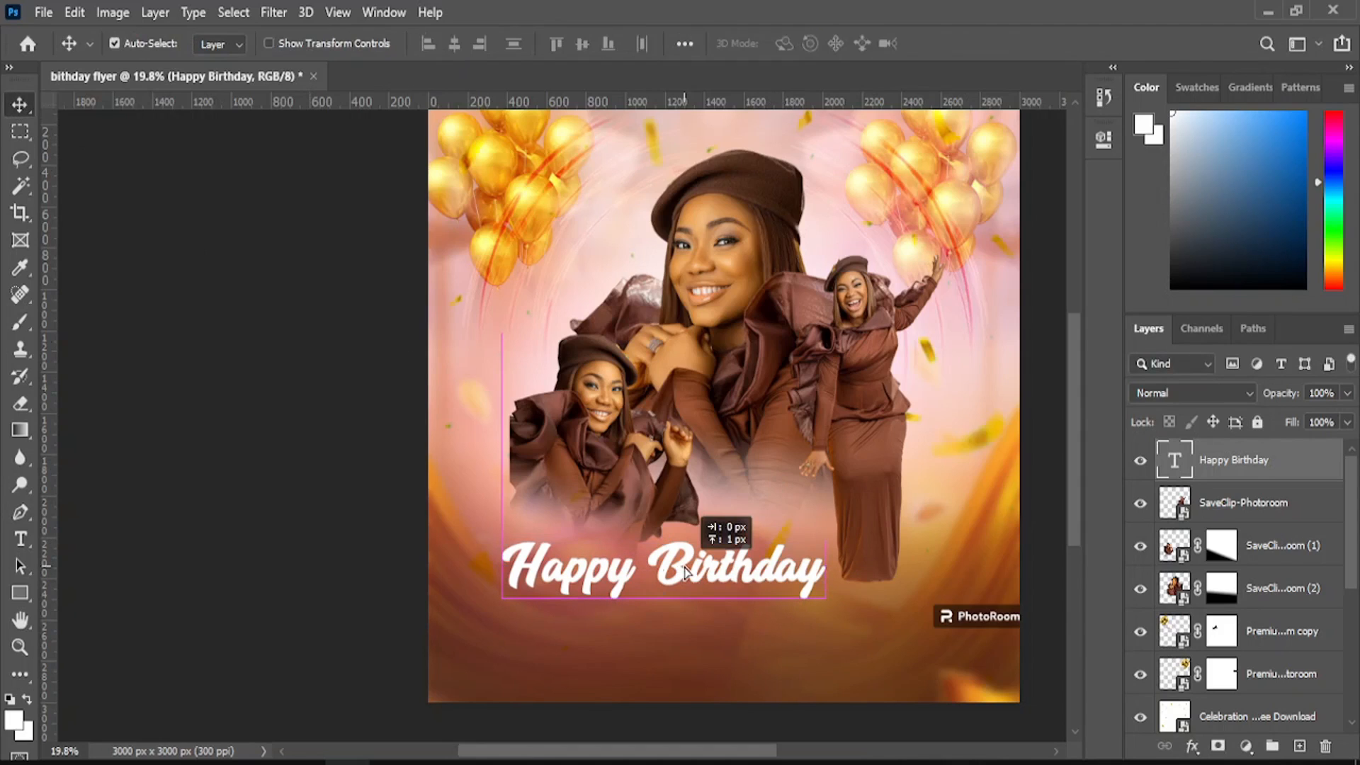
key(t)
click(656, 566)
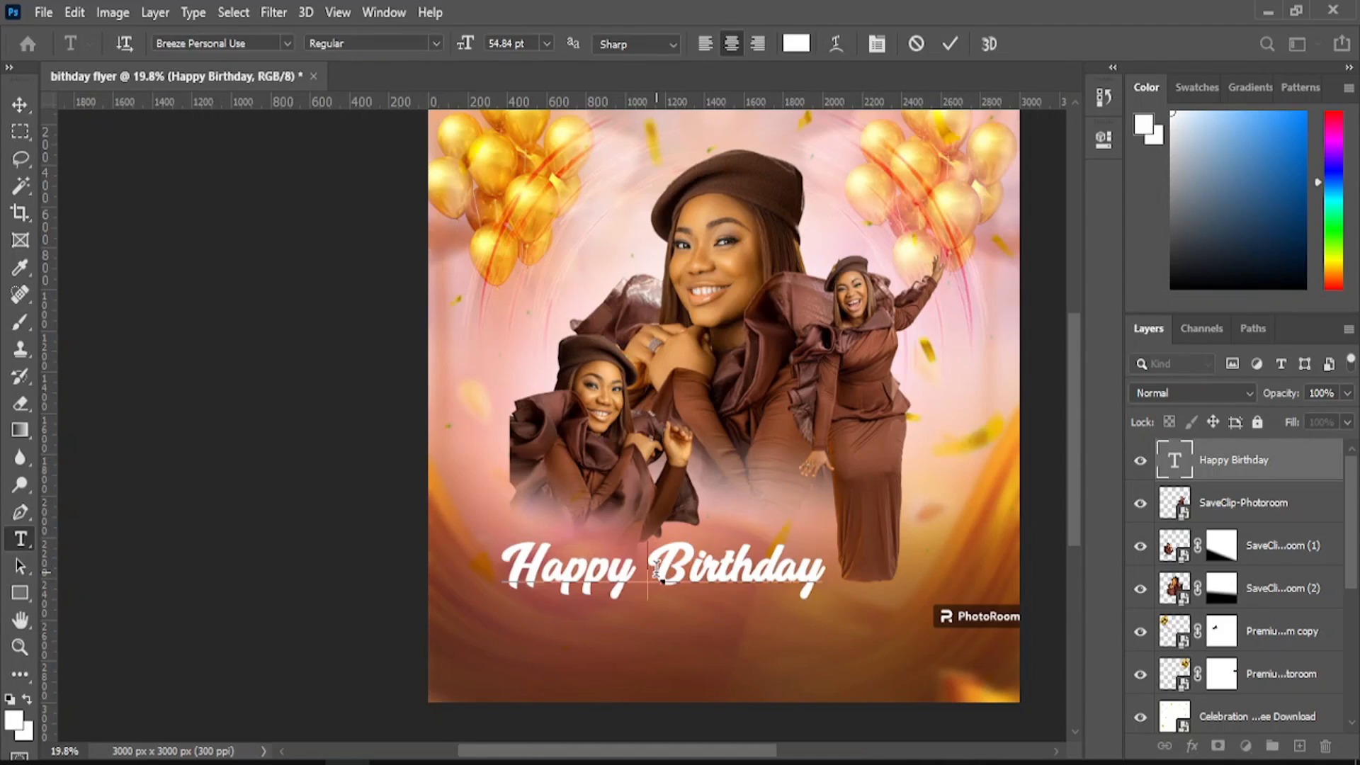
key(Return)
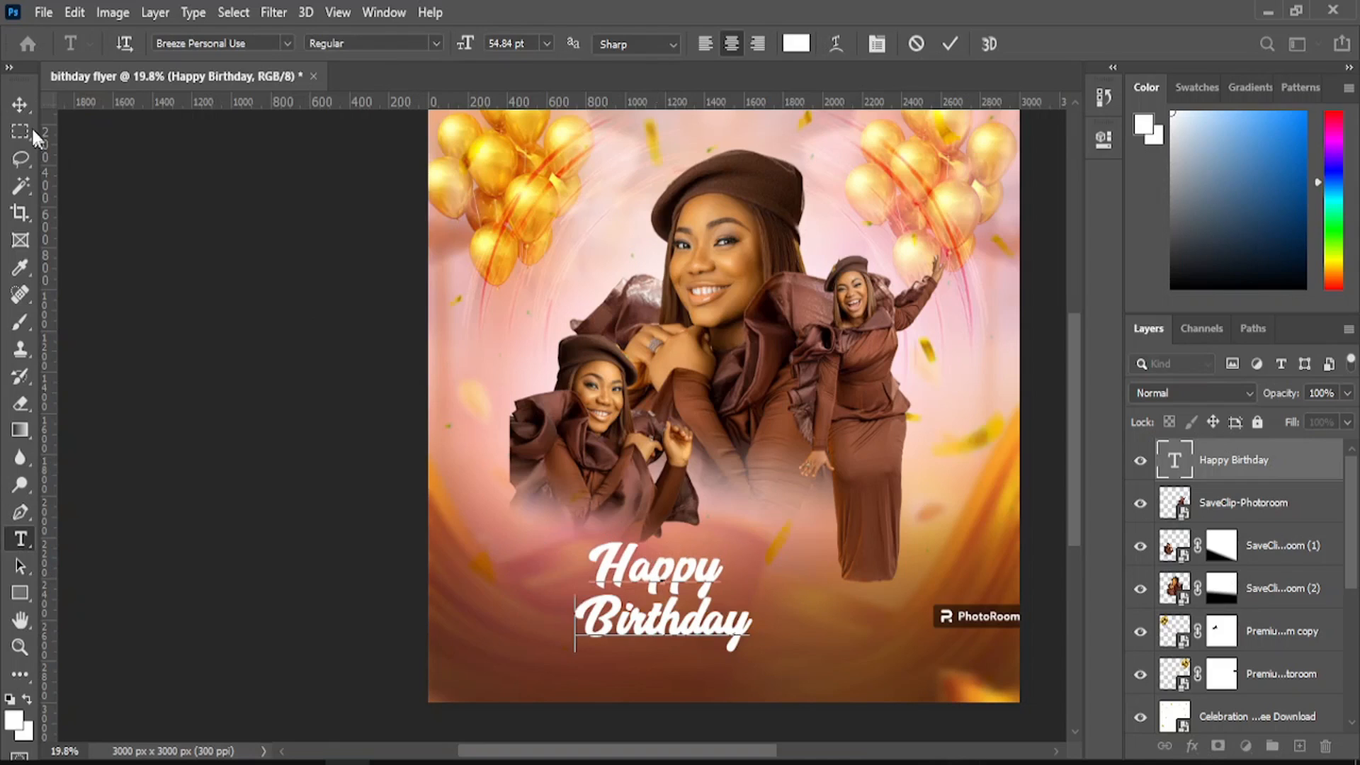
click(20, 104)
drag(707, 597, 789, 551)
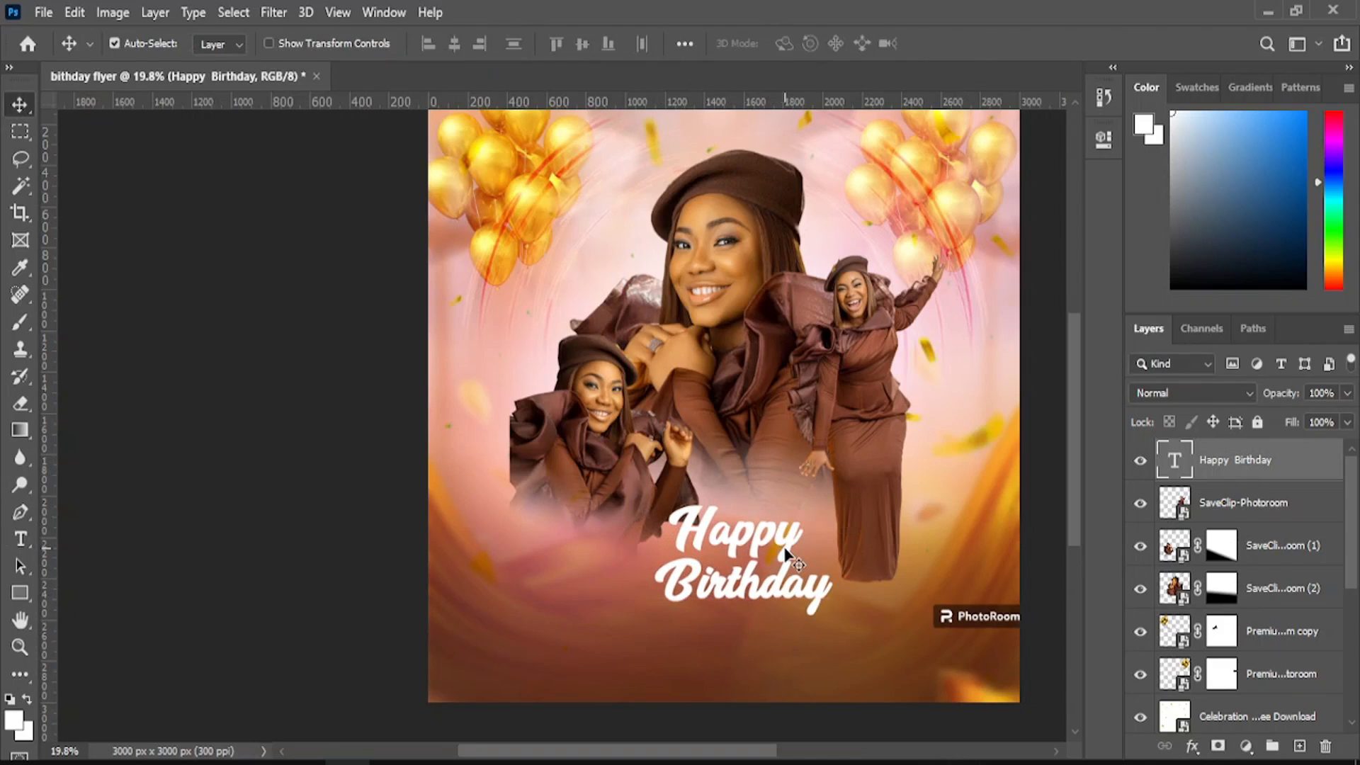
- Scale the greeting to about 122% and centre it beneath the portraits
click(73, 12)
click(202, 465)
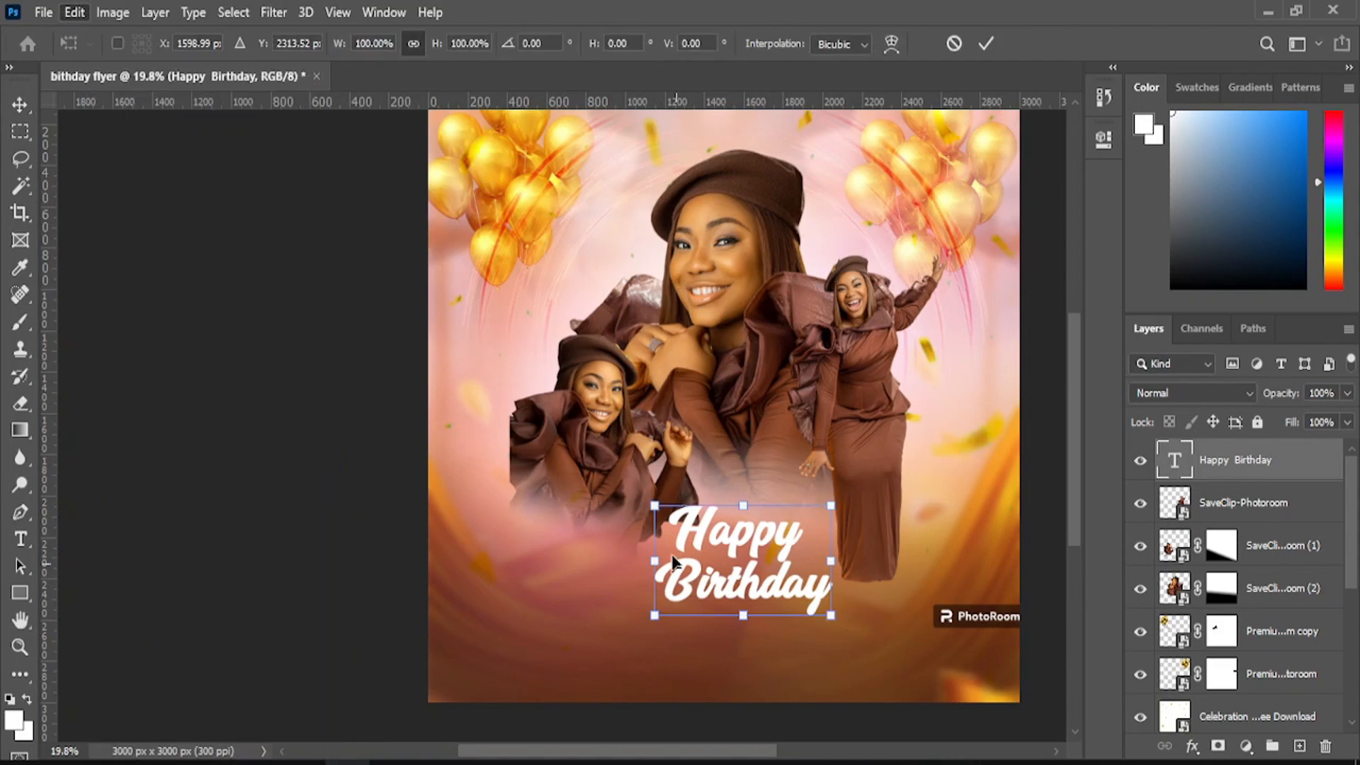
drag(654, 506, 615, 480)
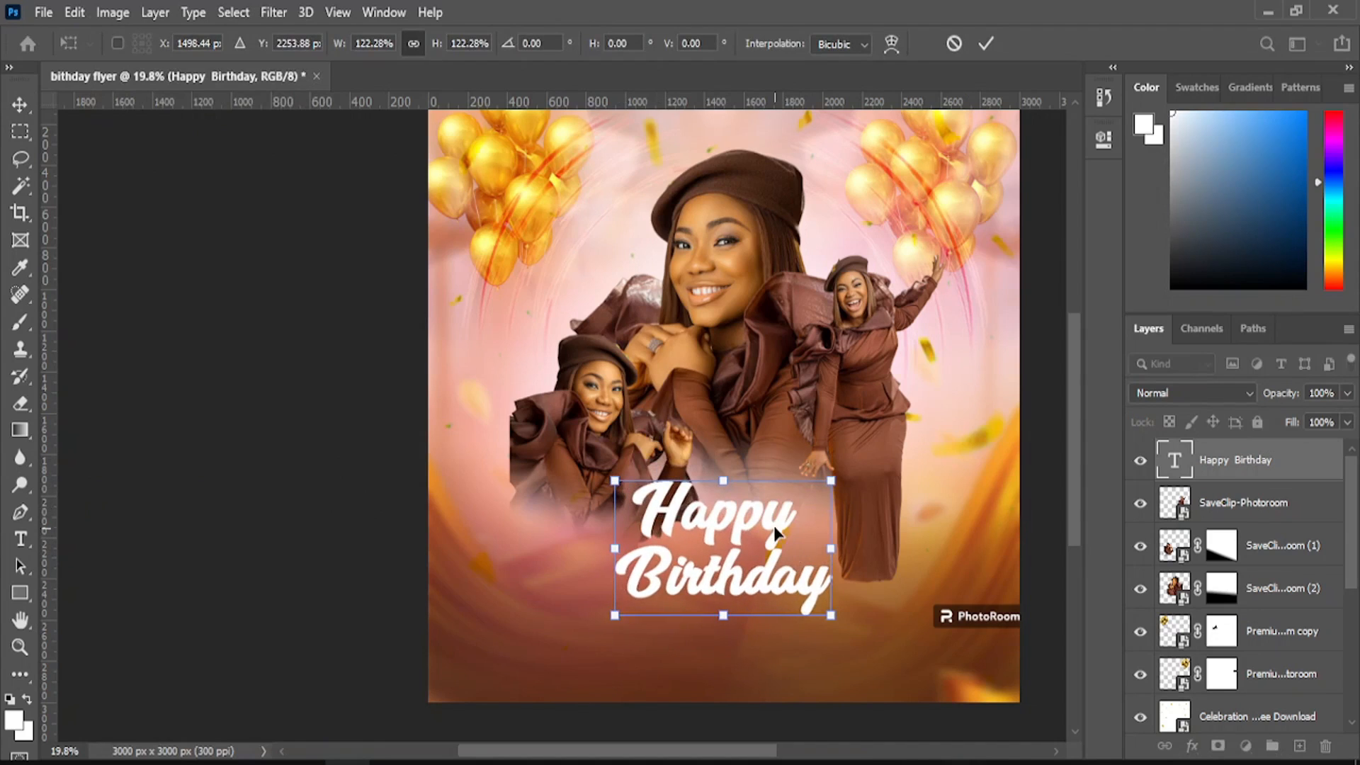
drag(773, 525, 798, 537)
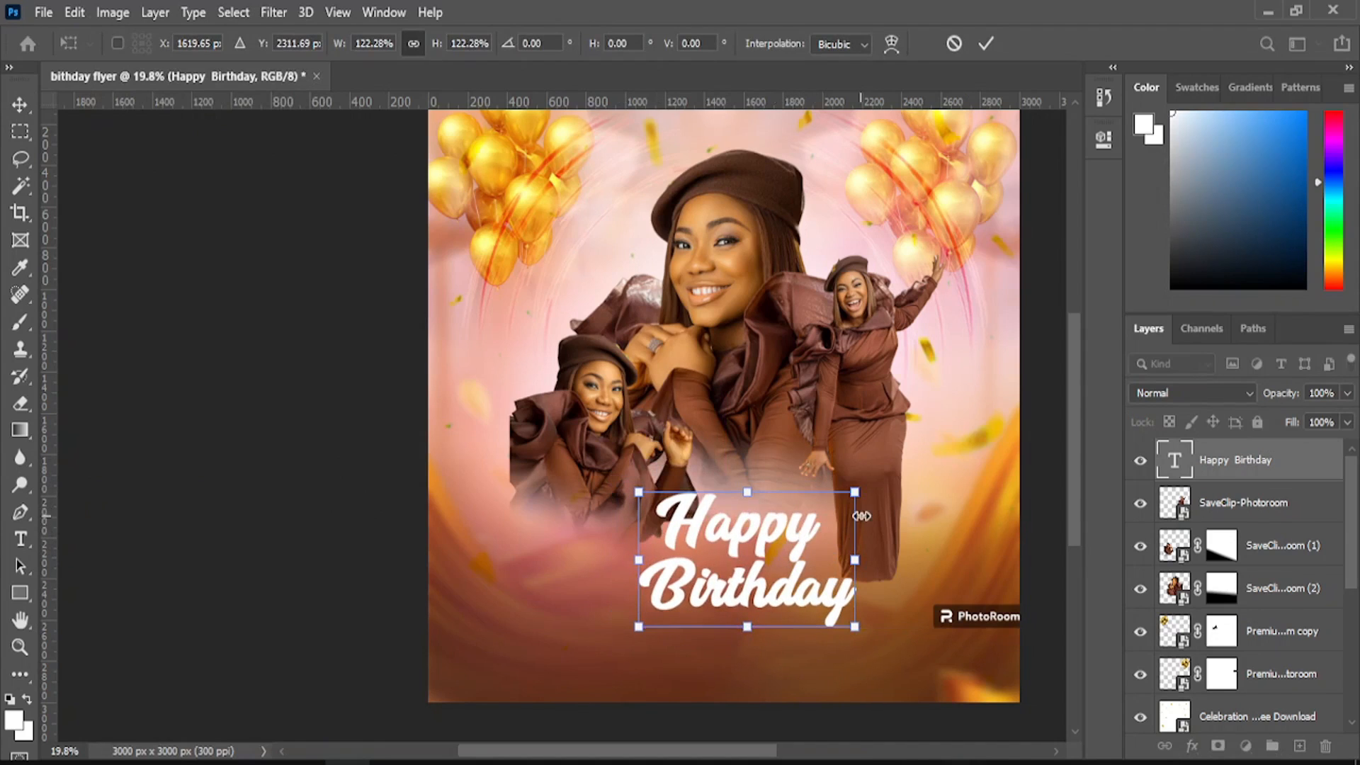
click(18, 106)
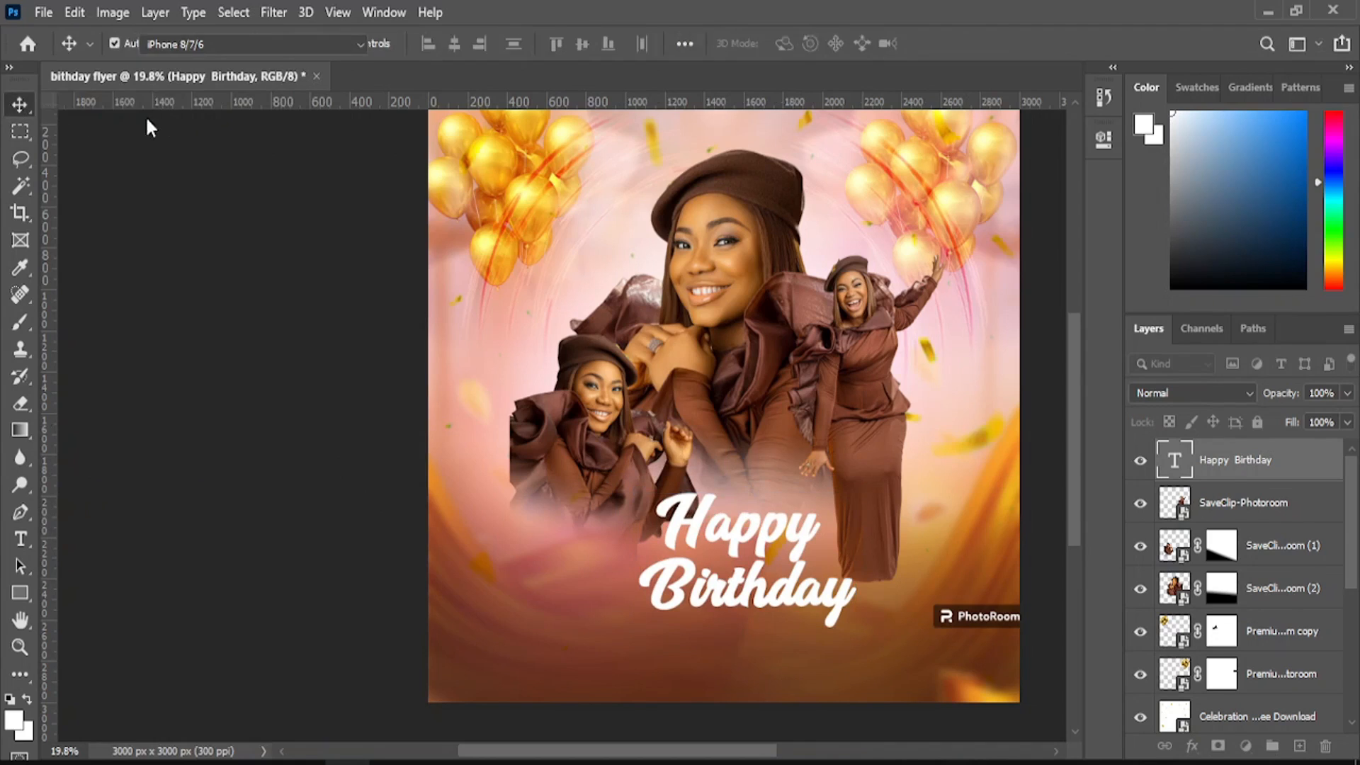
- Type the celebrant's name in white script and centre it just below 'Birthday'
click(19, 540)
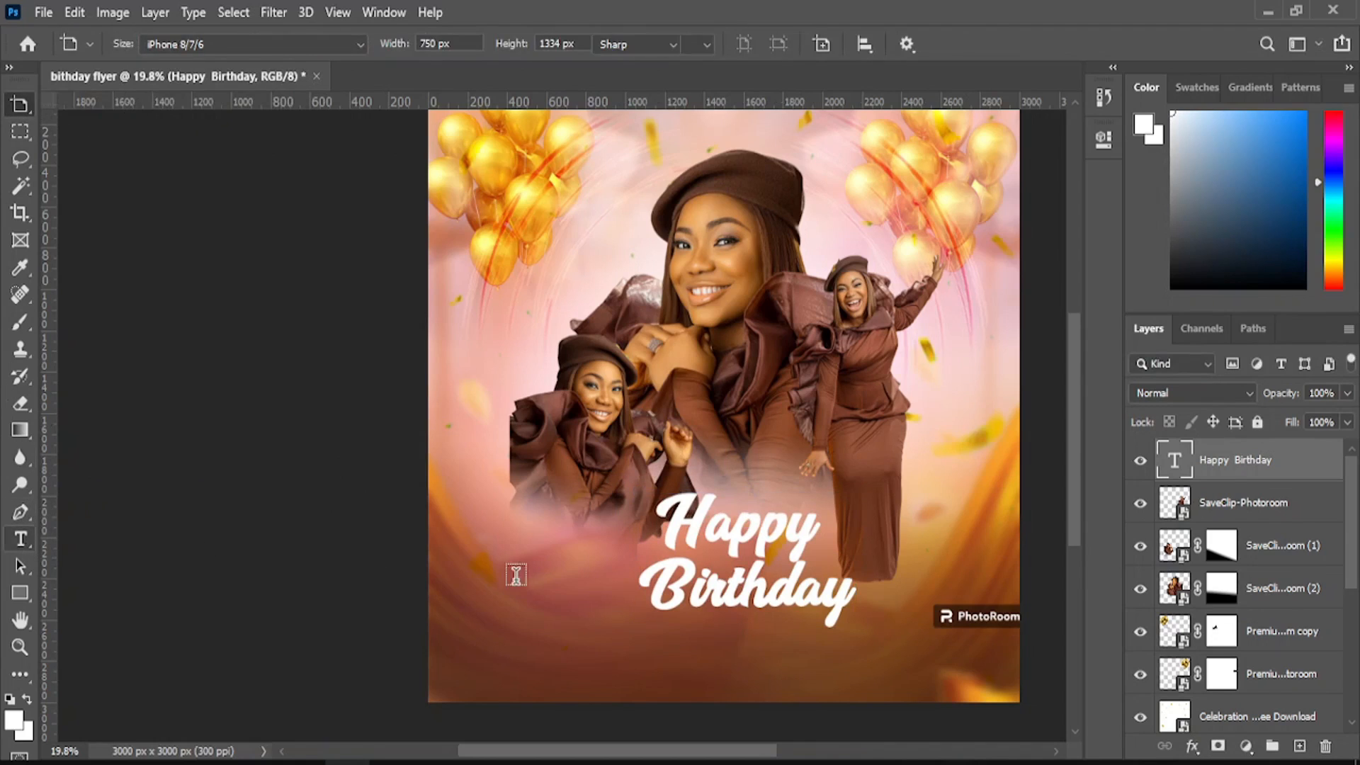
click(547, 633)
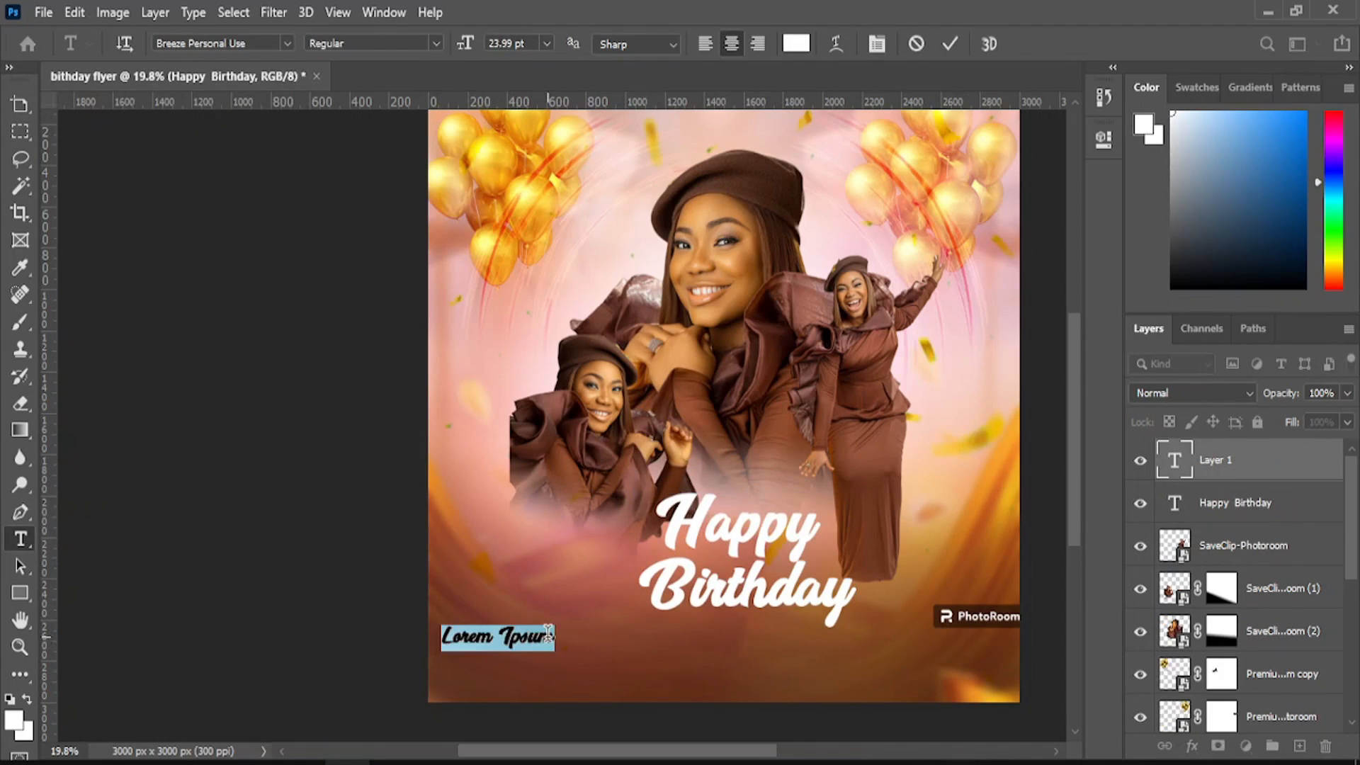
text(m)
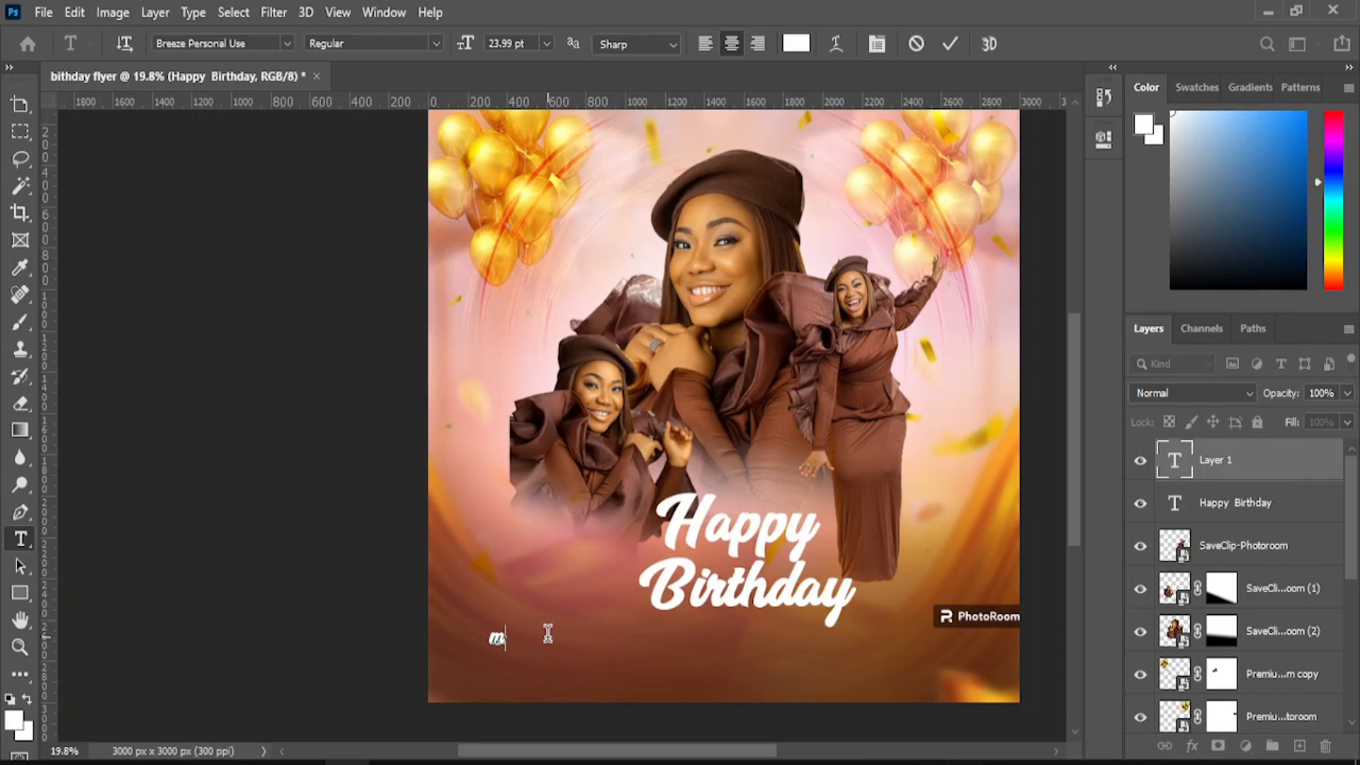
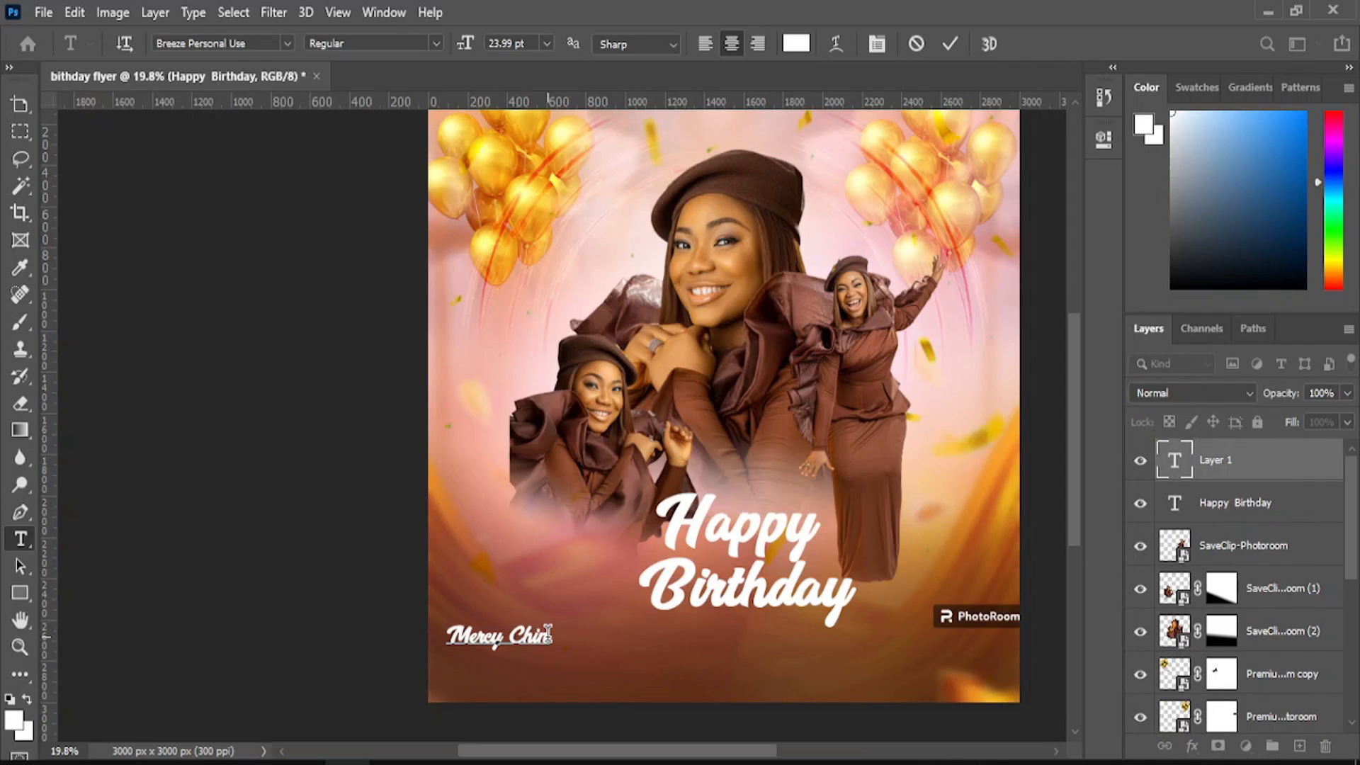
text(e)
text(o)
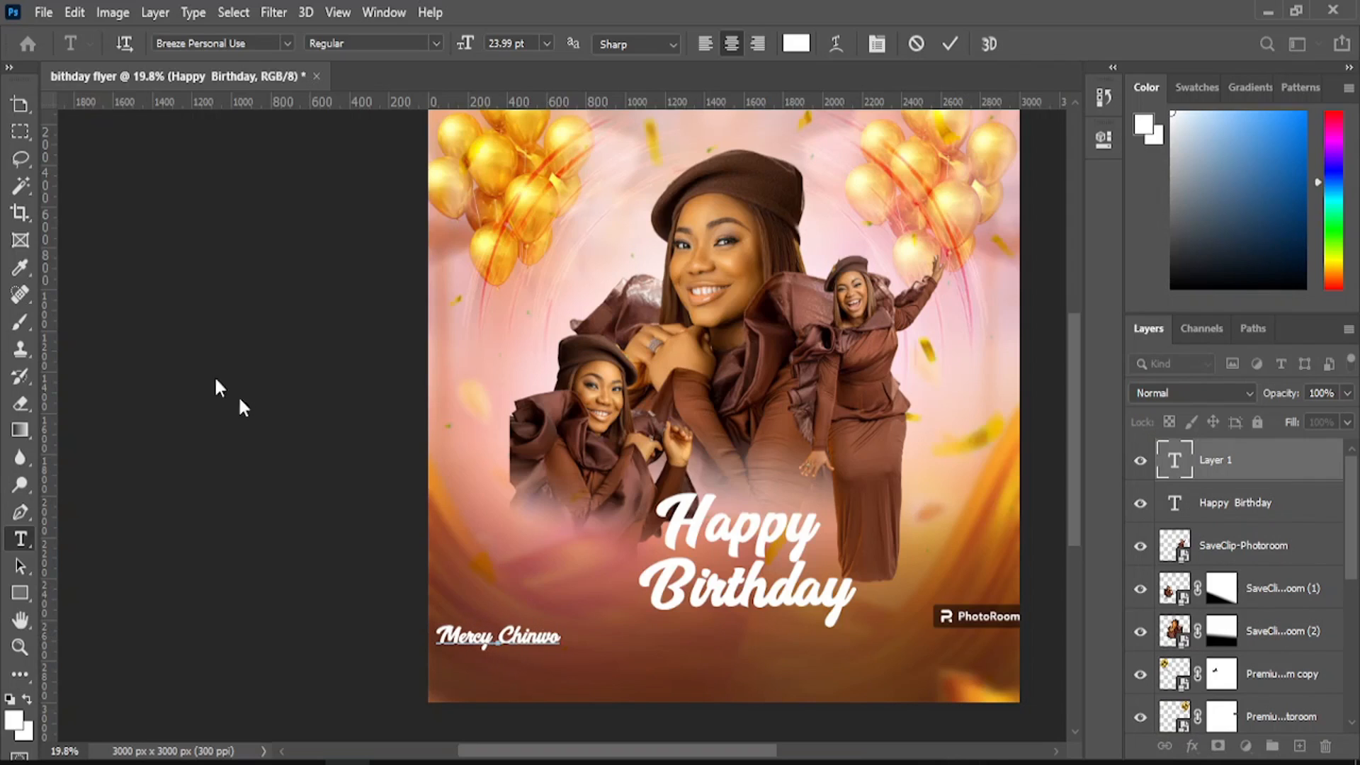
click(15, 112)
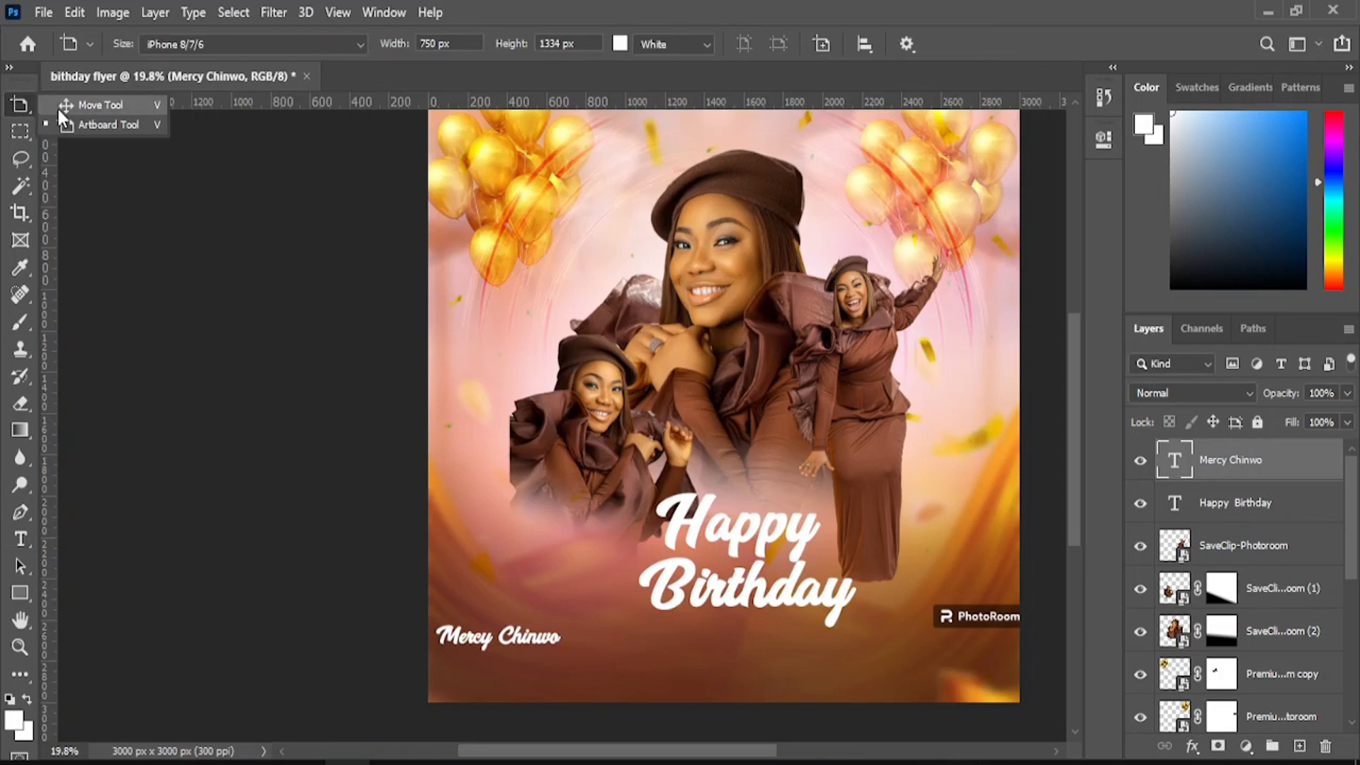
click(59, 108)
drag(489, 646, 702, 637)
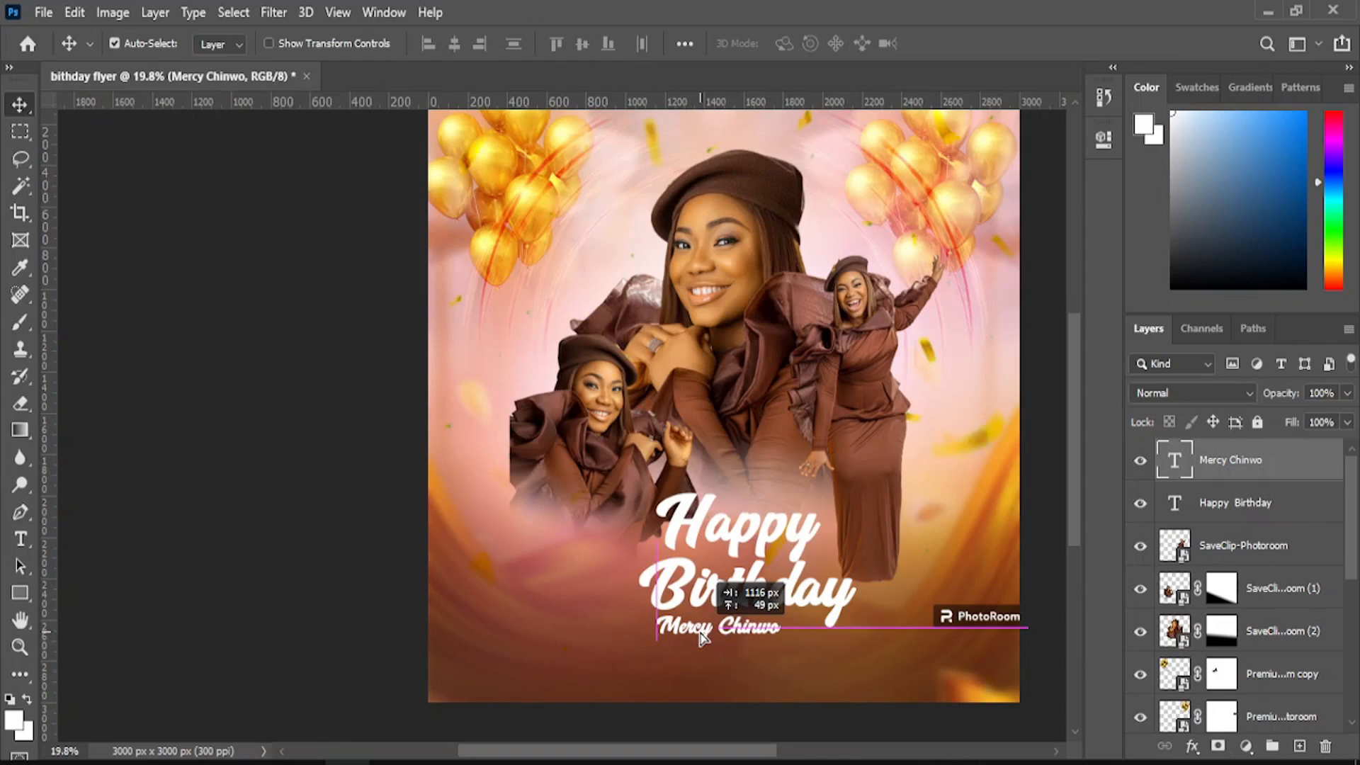
drag(701, 636, 718, 631)
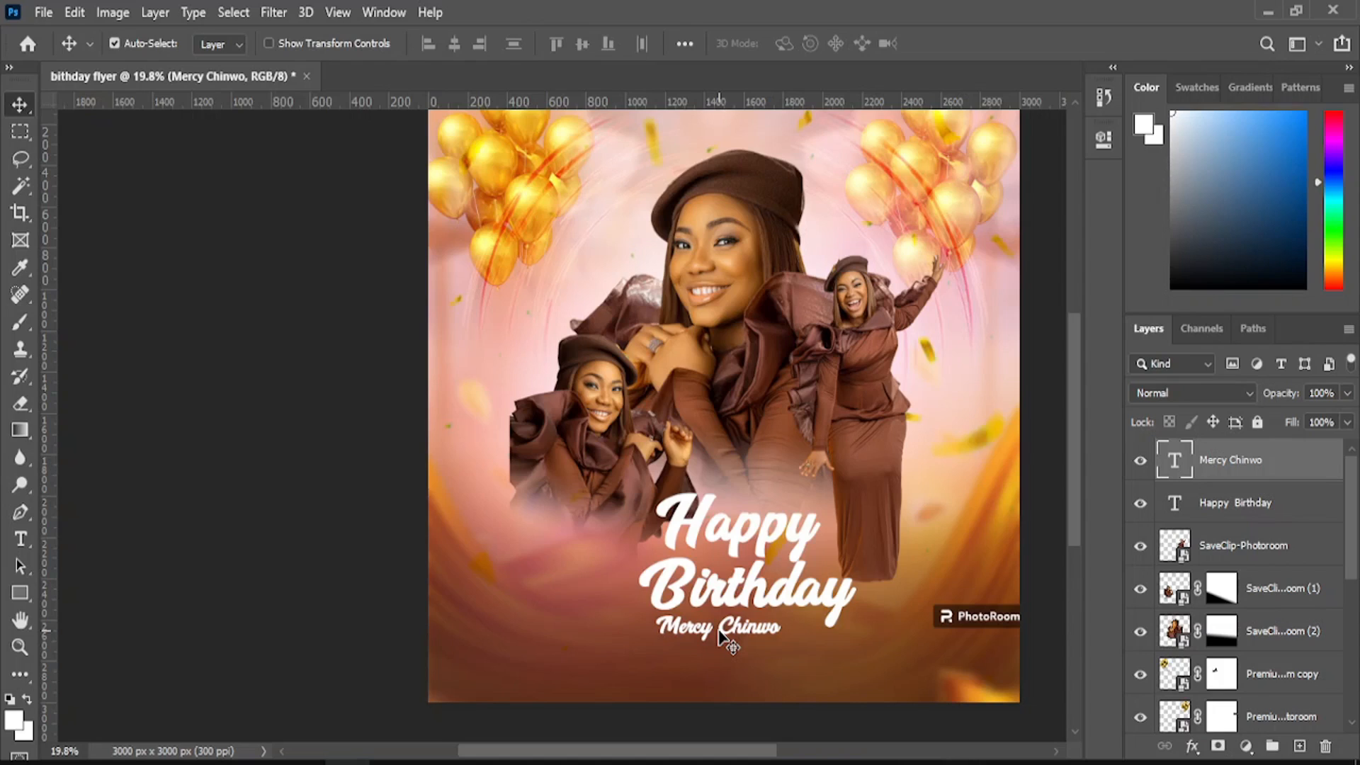
mouse_move(720, 636)
mouse_down()
mouse_move(720, 648)
mouse_move(716, 612)
mouse_move(710, 622)
mouse_up()
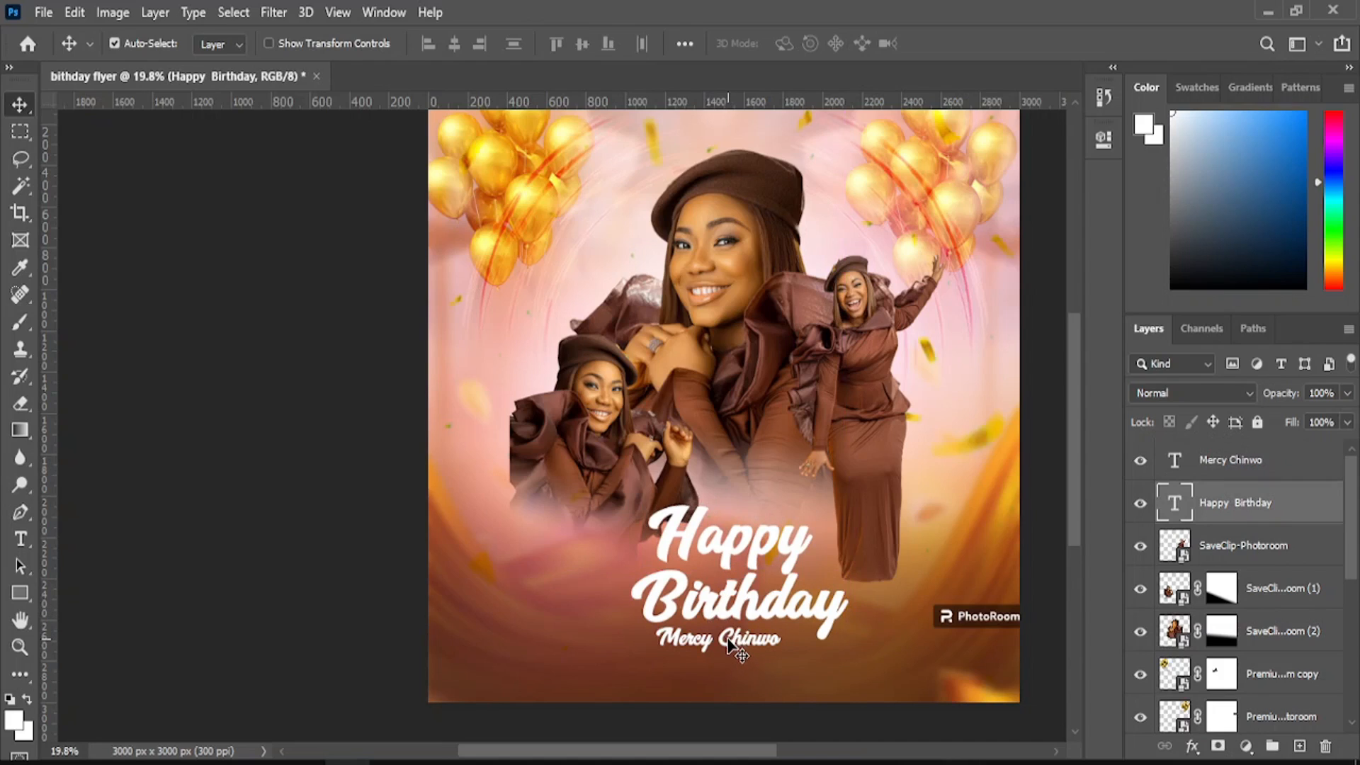
- Place the red scalloped badge image embedded above the name text layer
click(44, 12)
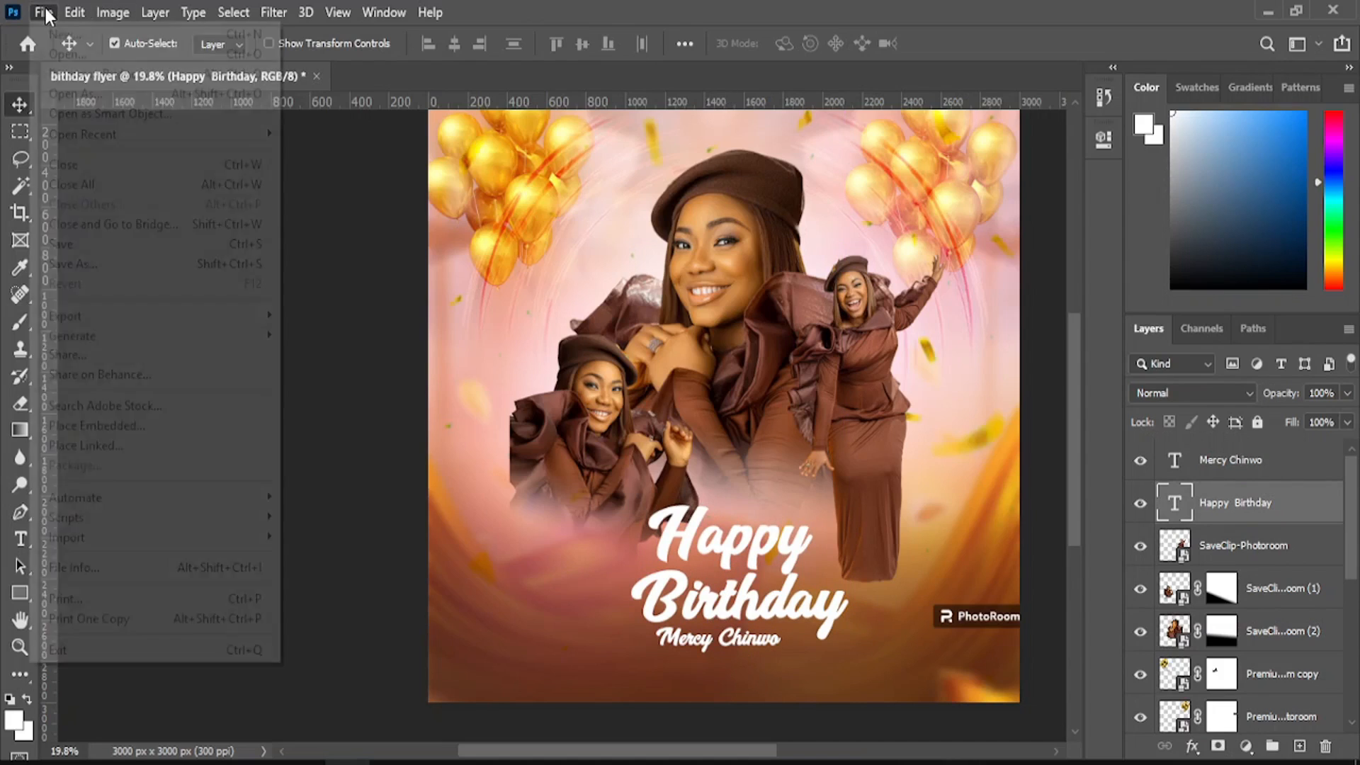
click(47, 14)
click(1258, 463)
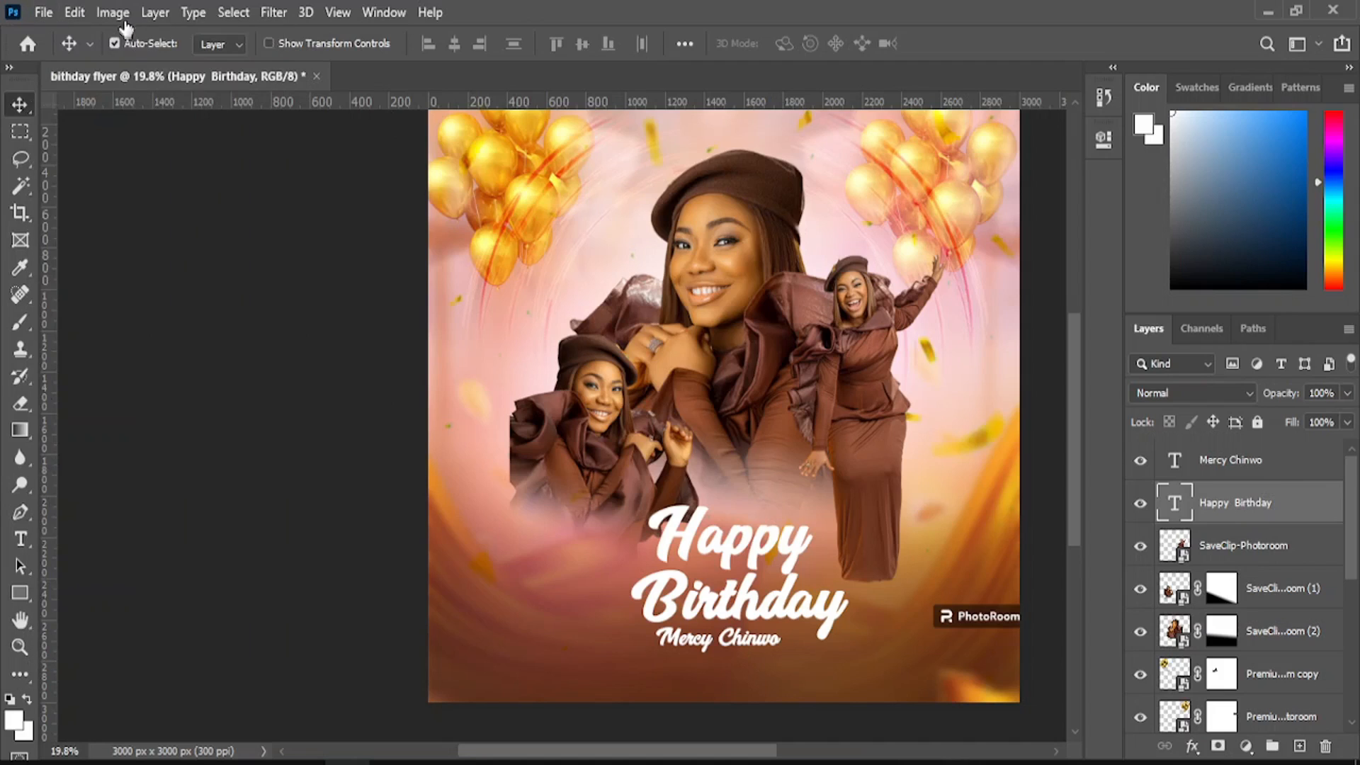
click(44, 12)
click(167, 425)
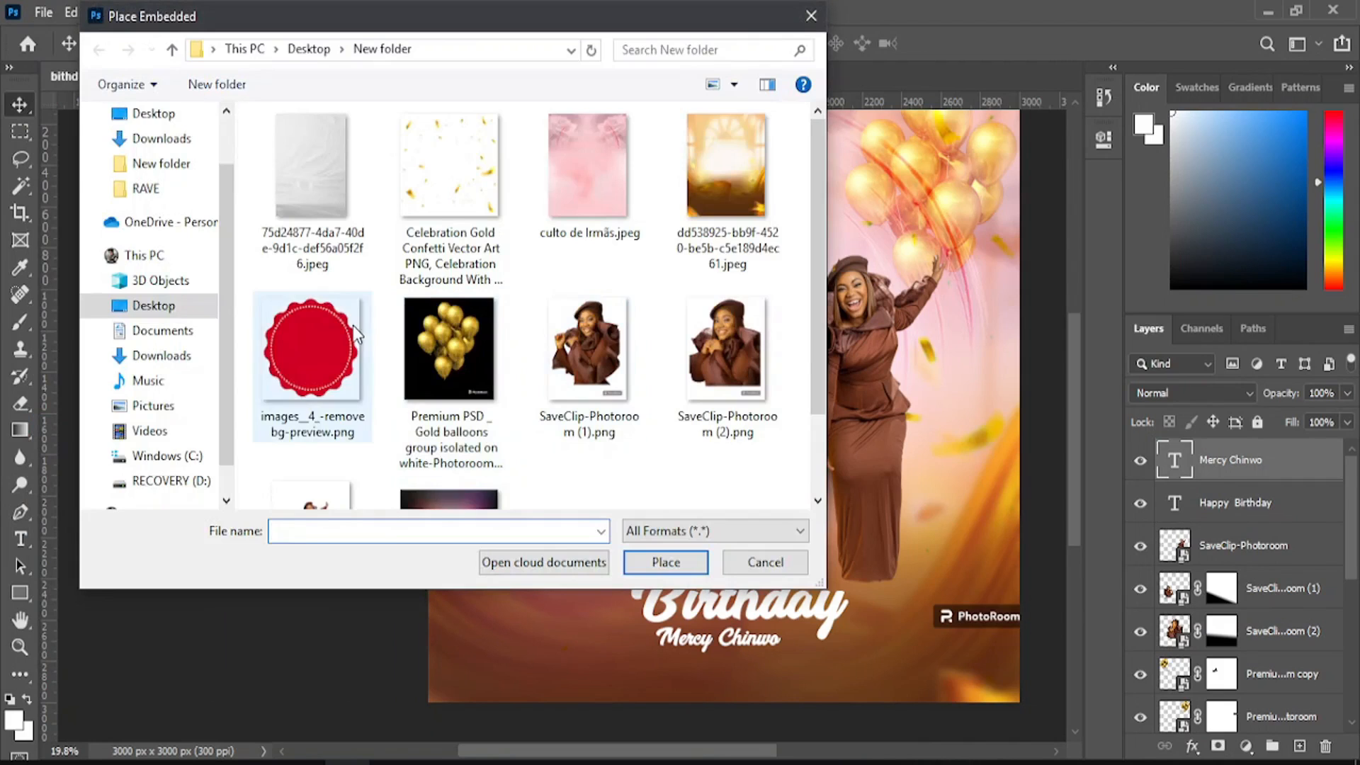
click(353, 327)
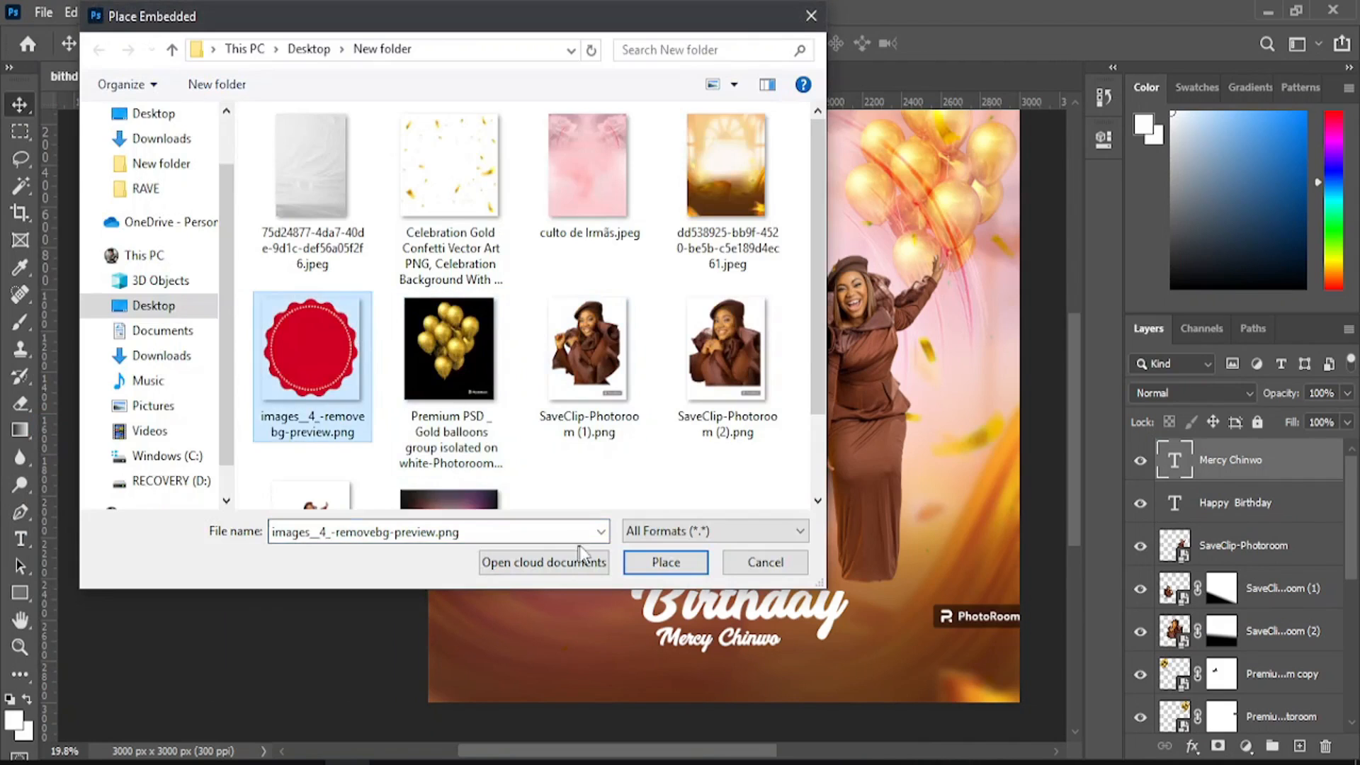
click(635, 566)
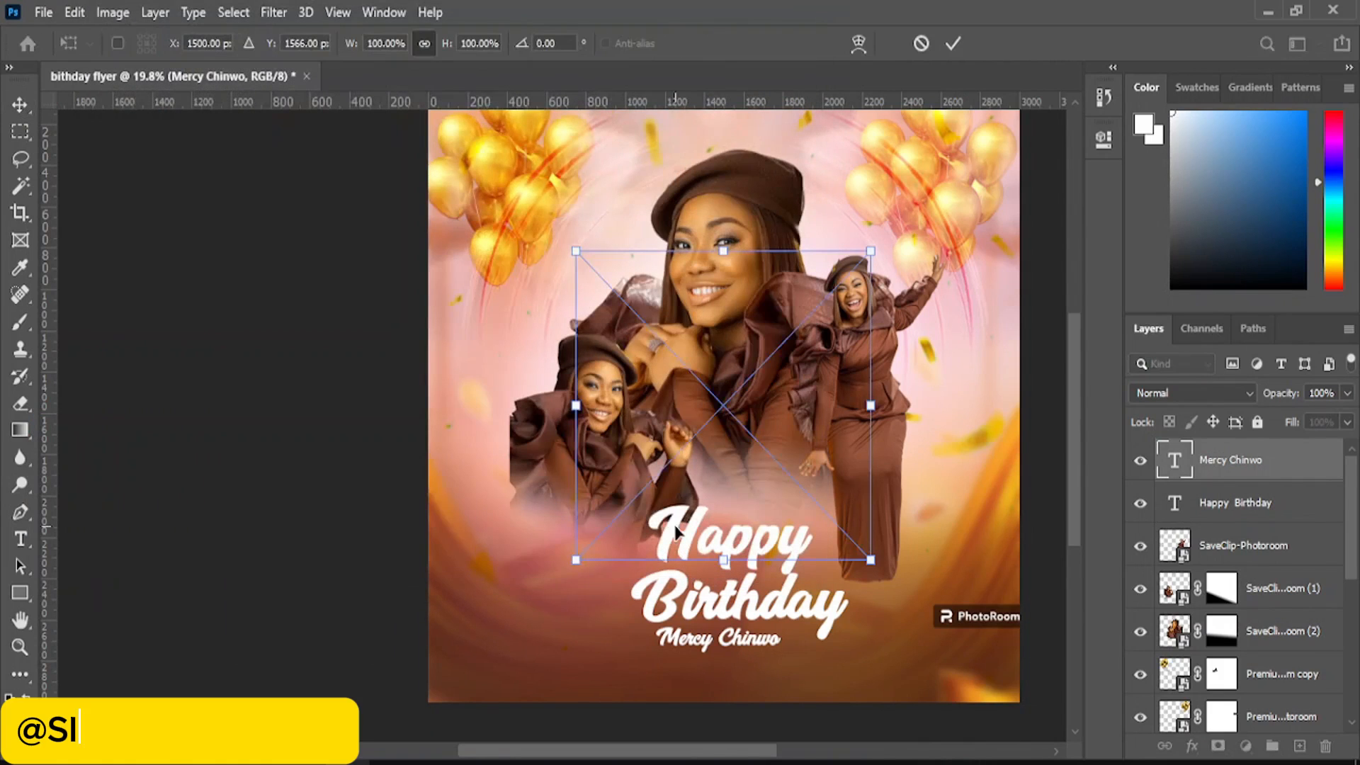
- Shrink the red badge to about 21% beside 'Happy' and commit it
drag(576, 251, 833, 563)
drag(875, 520, 873, 522)
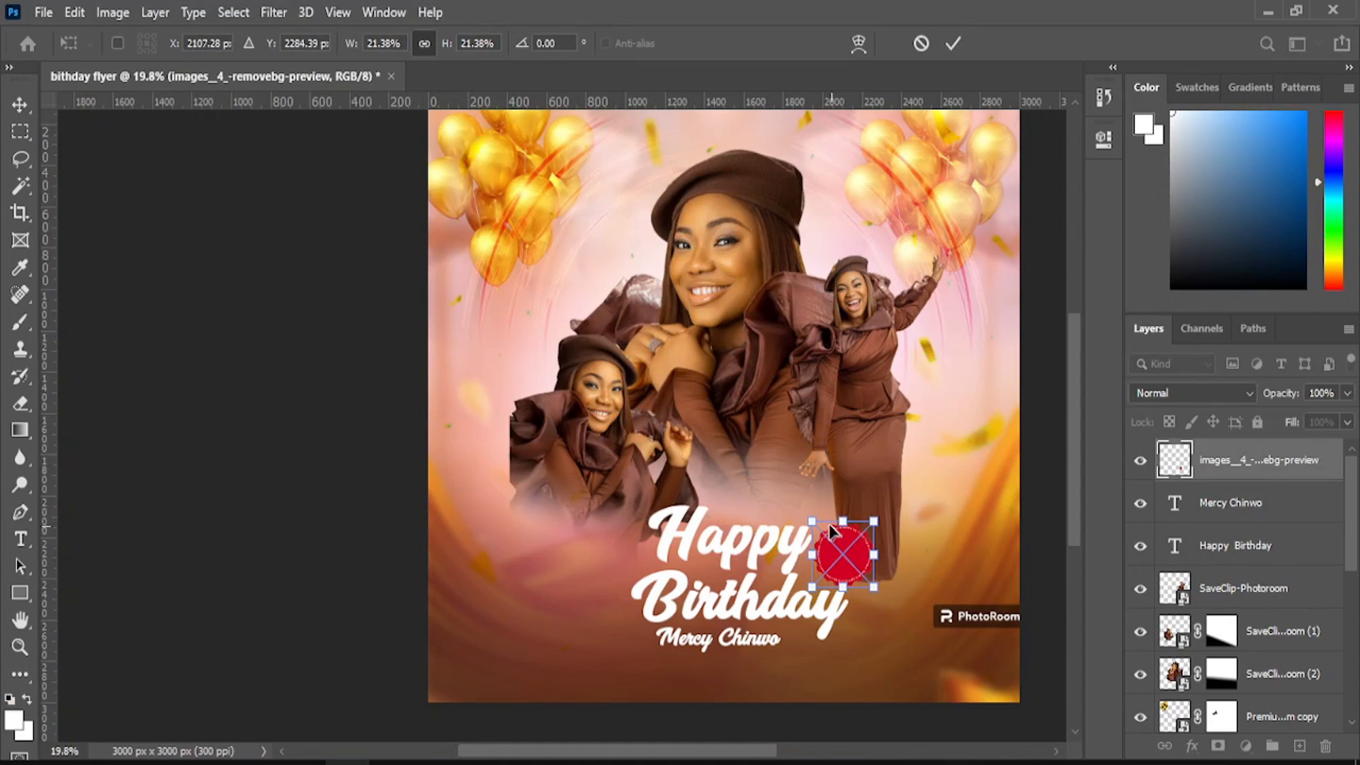
click(14, 110)
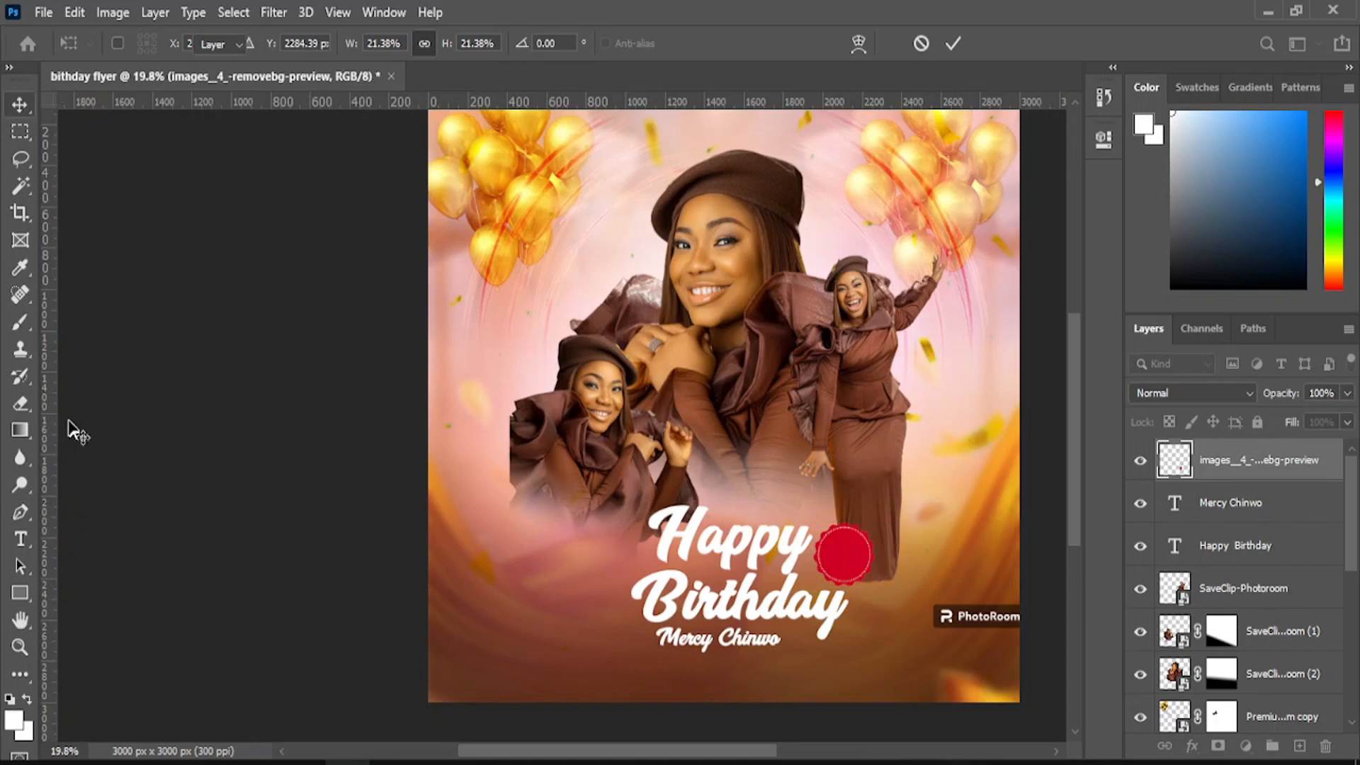
click(20, 647)
click(899, 629)
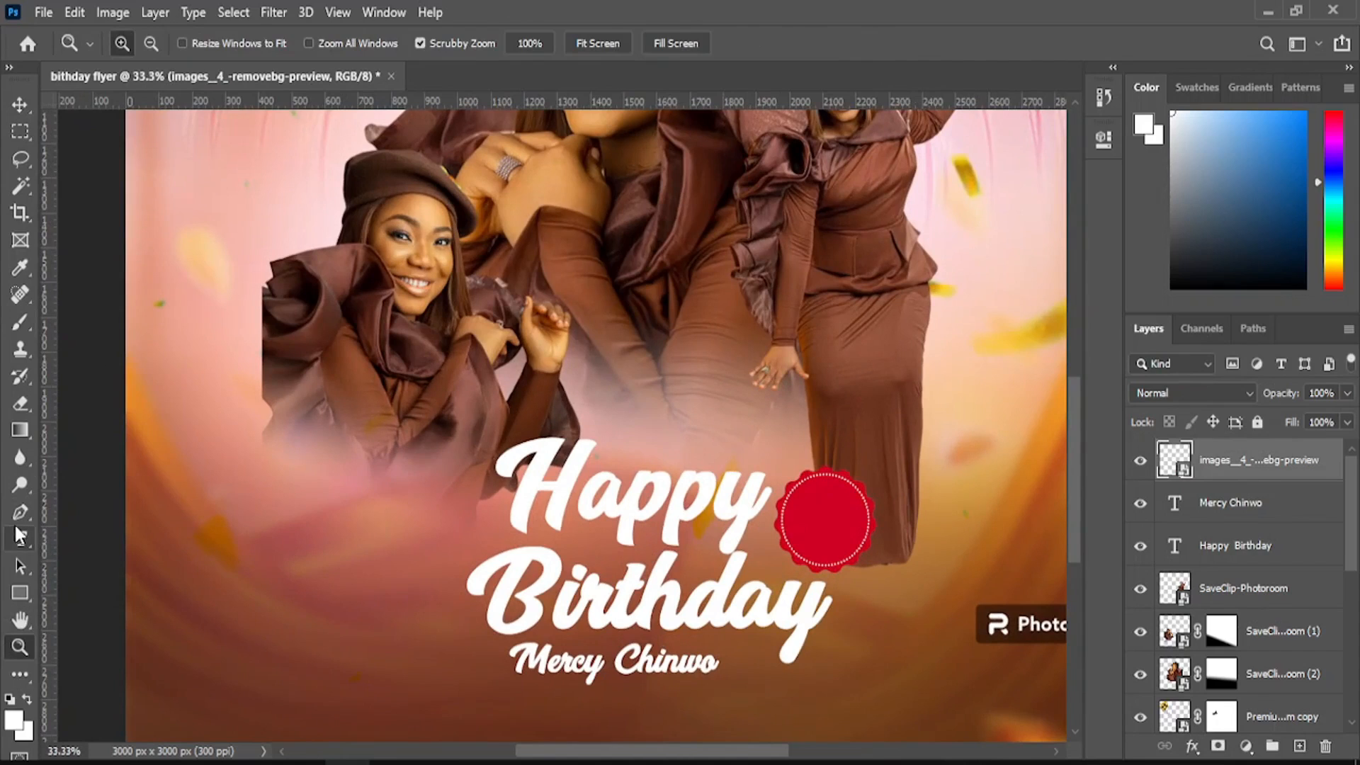
- Type 'Sept' as a new text layer and move it onto the red badge
click(20, 540)
click(381, 567)
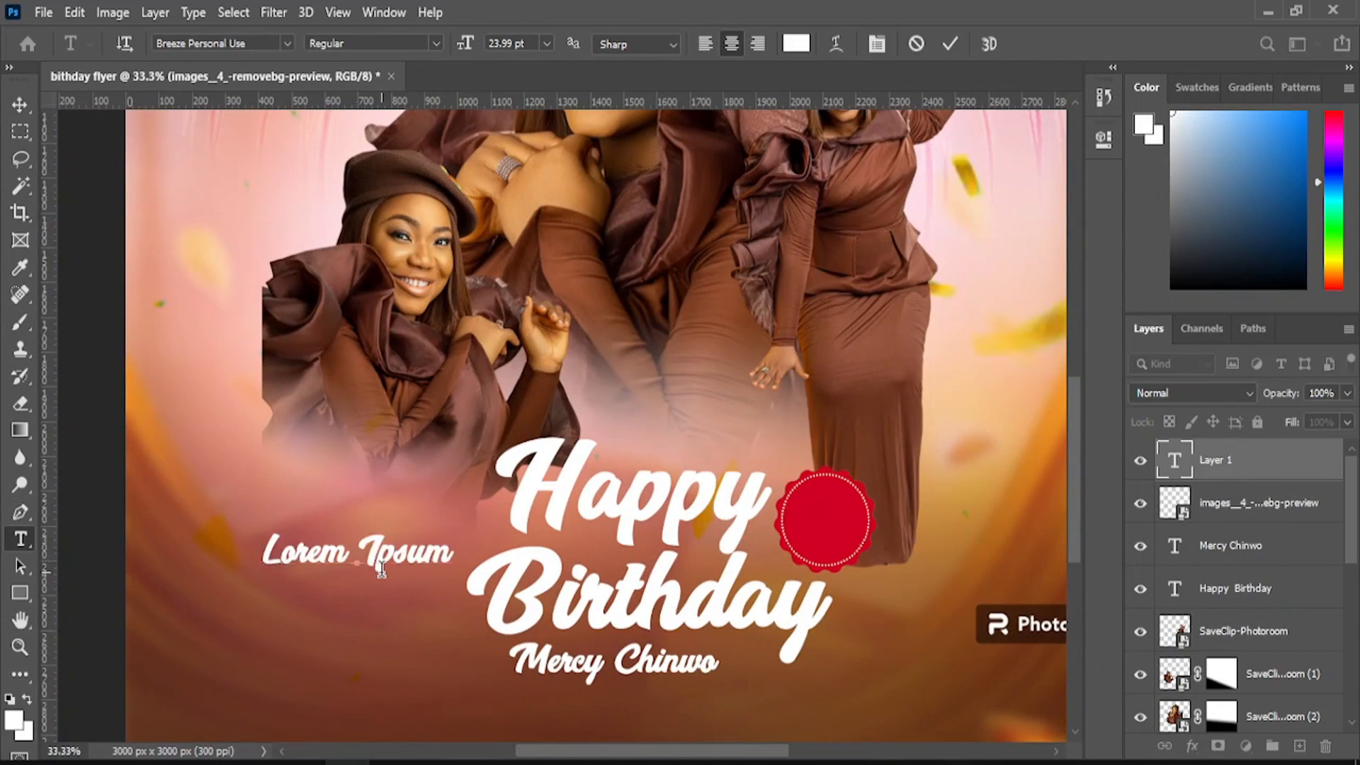
text(d)
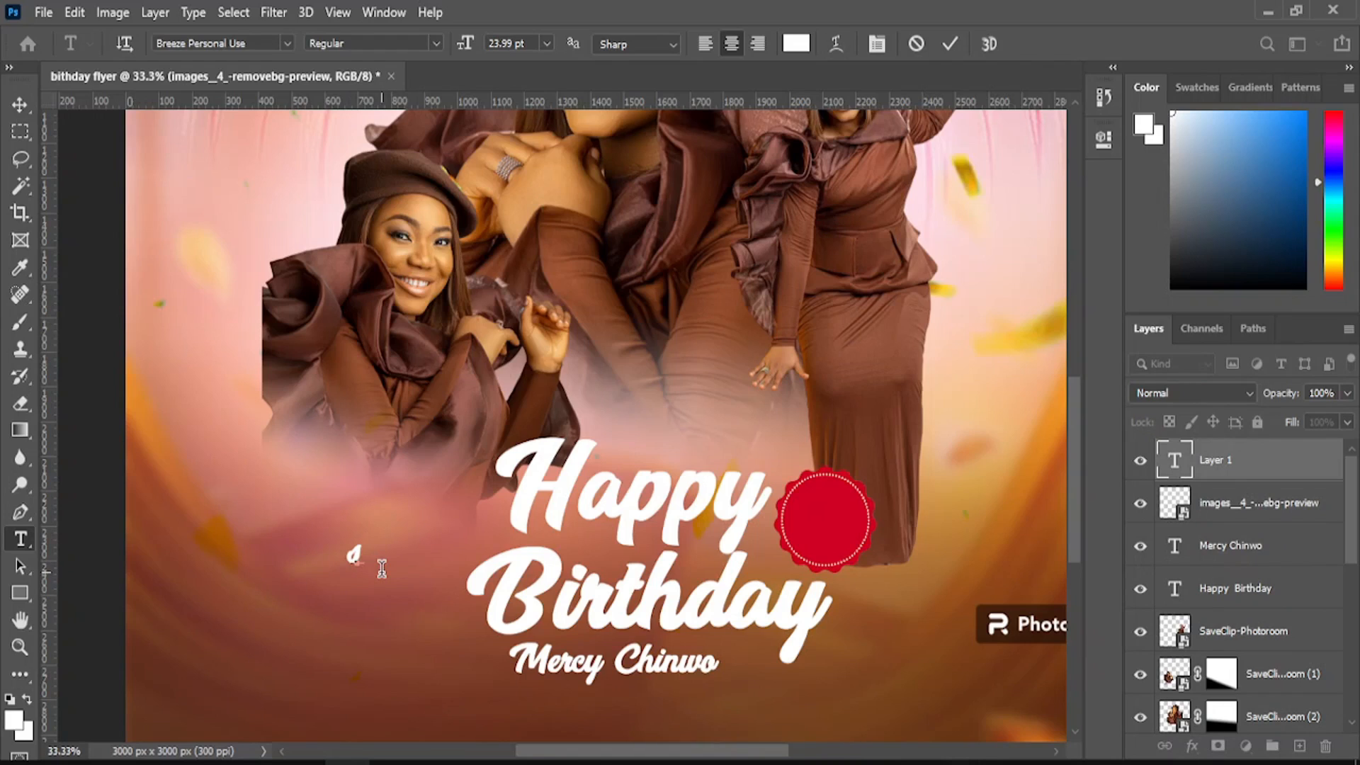
text(E)
key(BackSpace)
text(Sept)
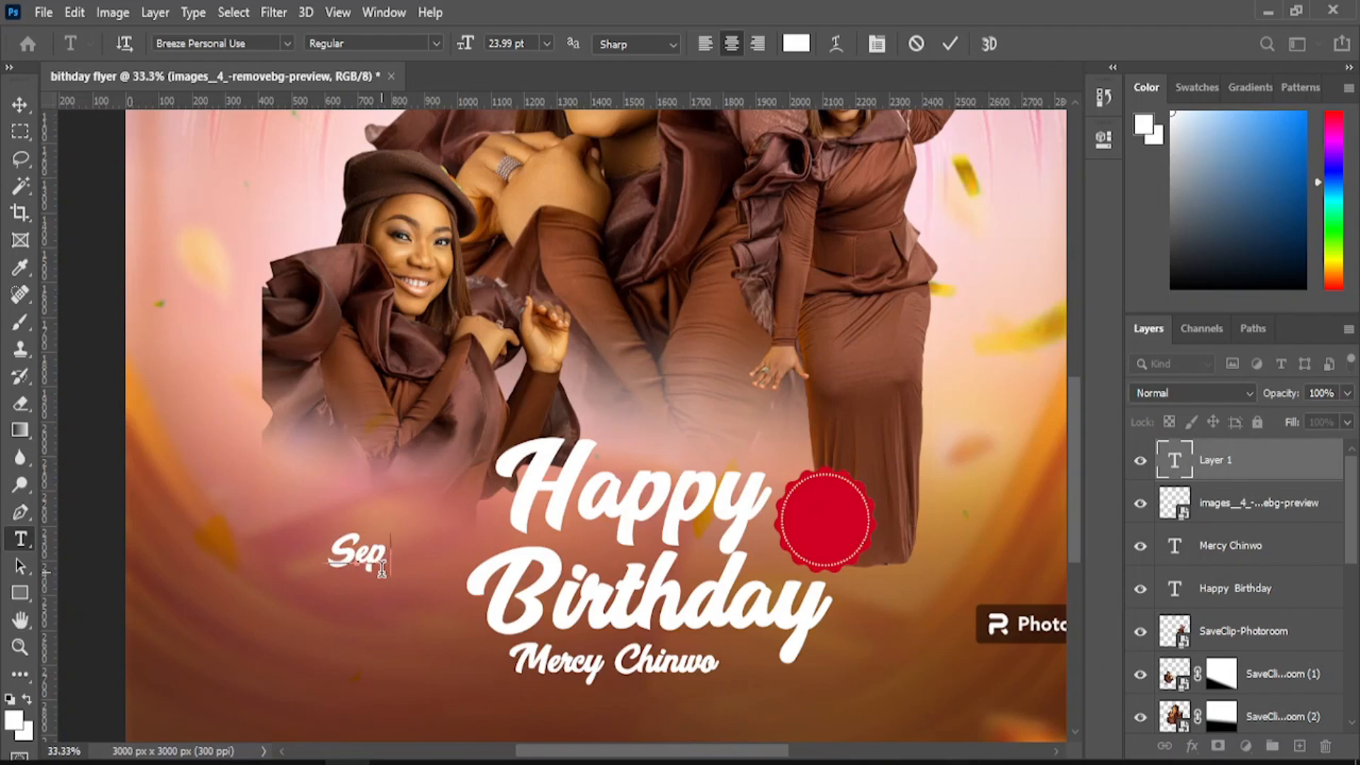
click(20, 105)
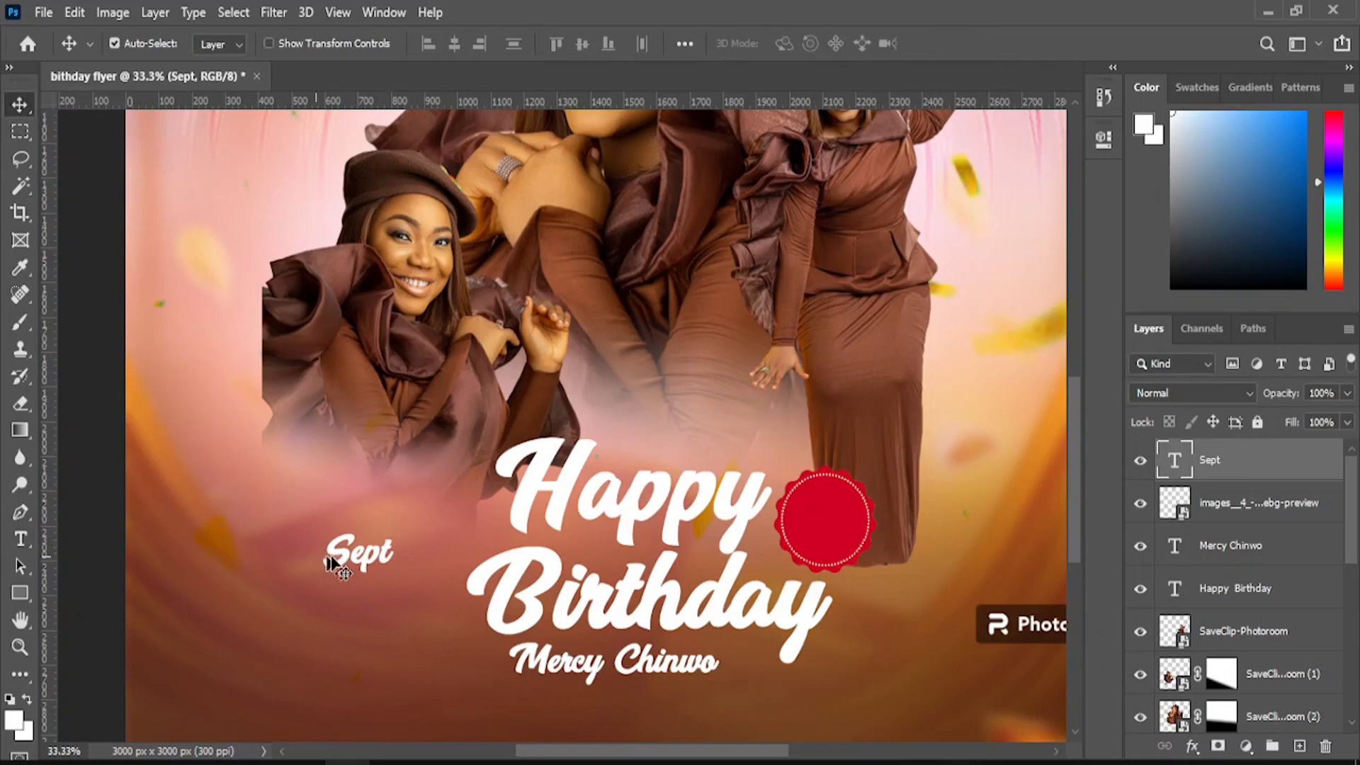
drag(352, 561, 822, 519)
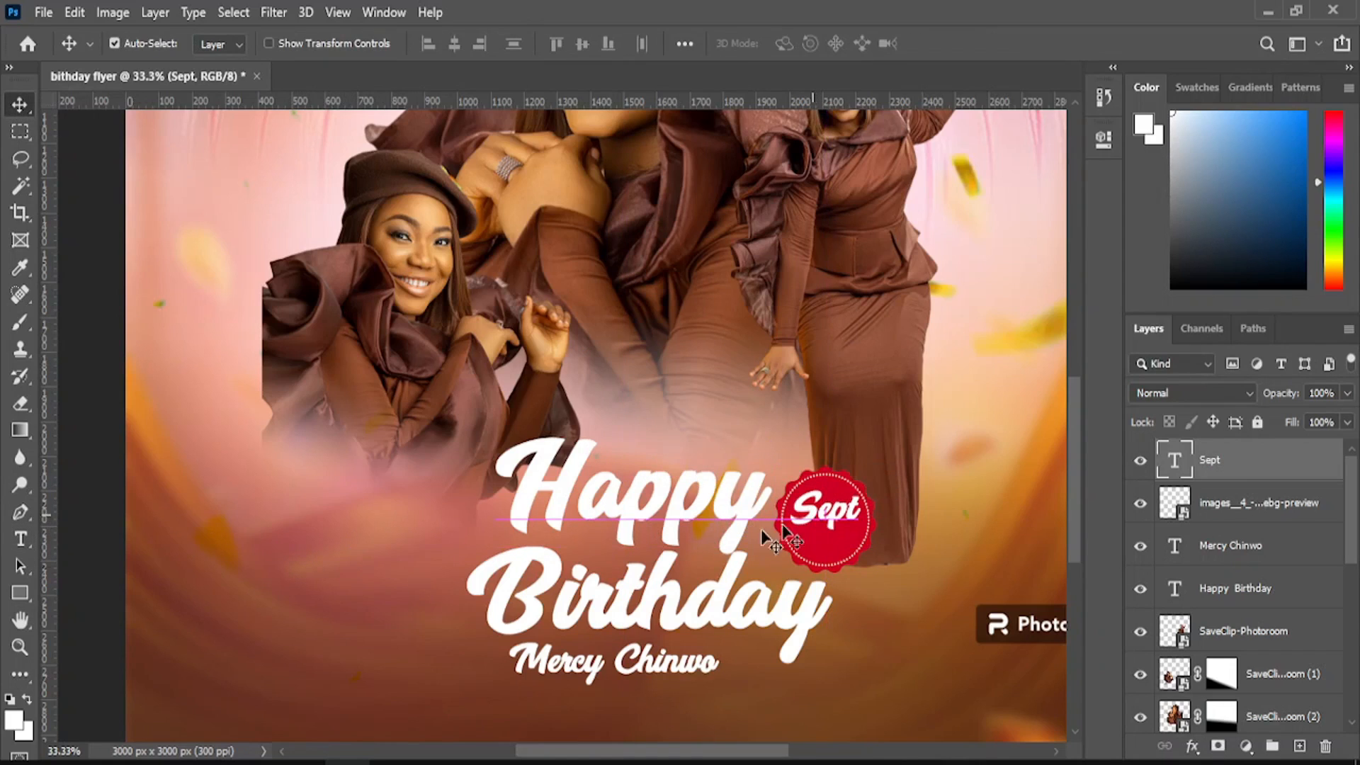
- Add a '05' text layer and drag it toward the red badge
click(20, 546)
click(289, 640)
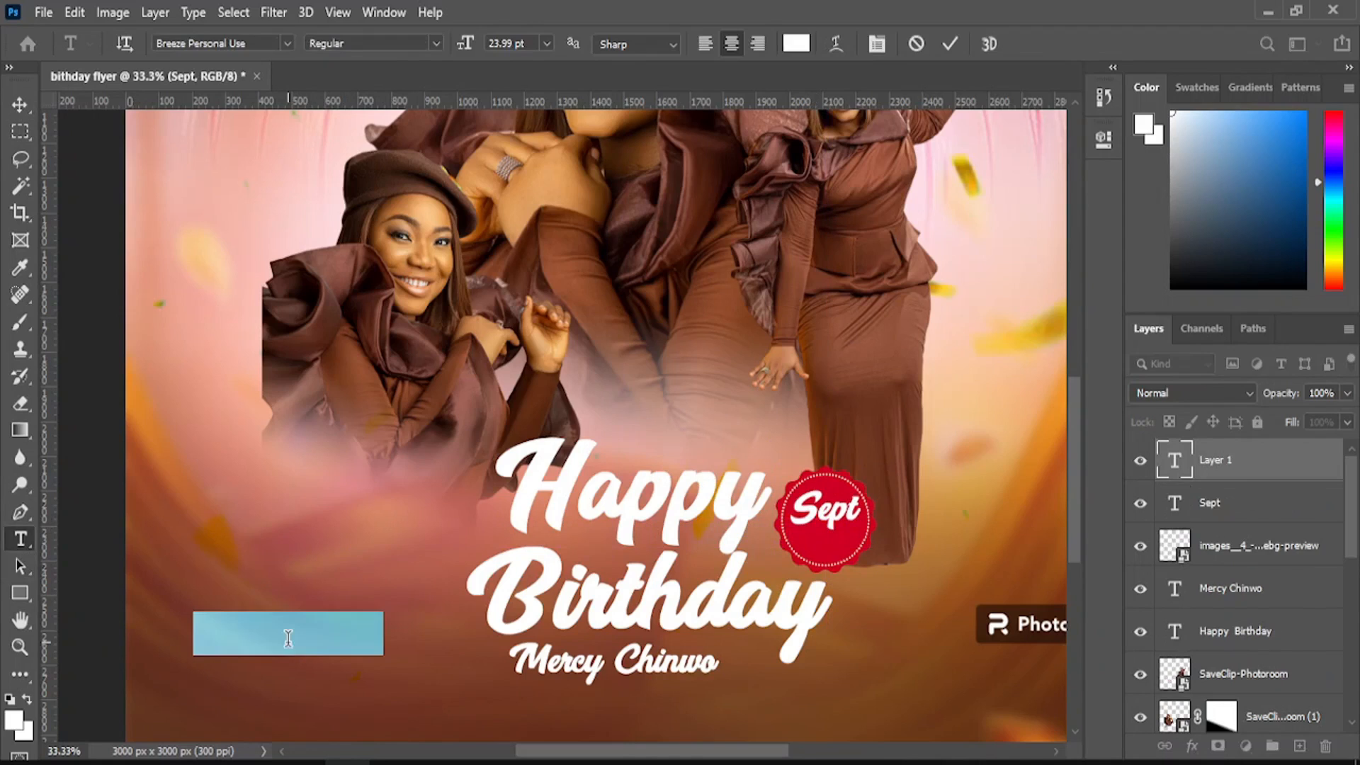
text(05)
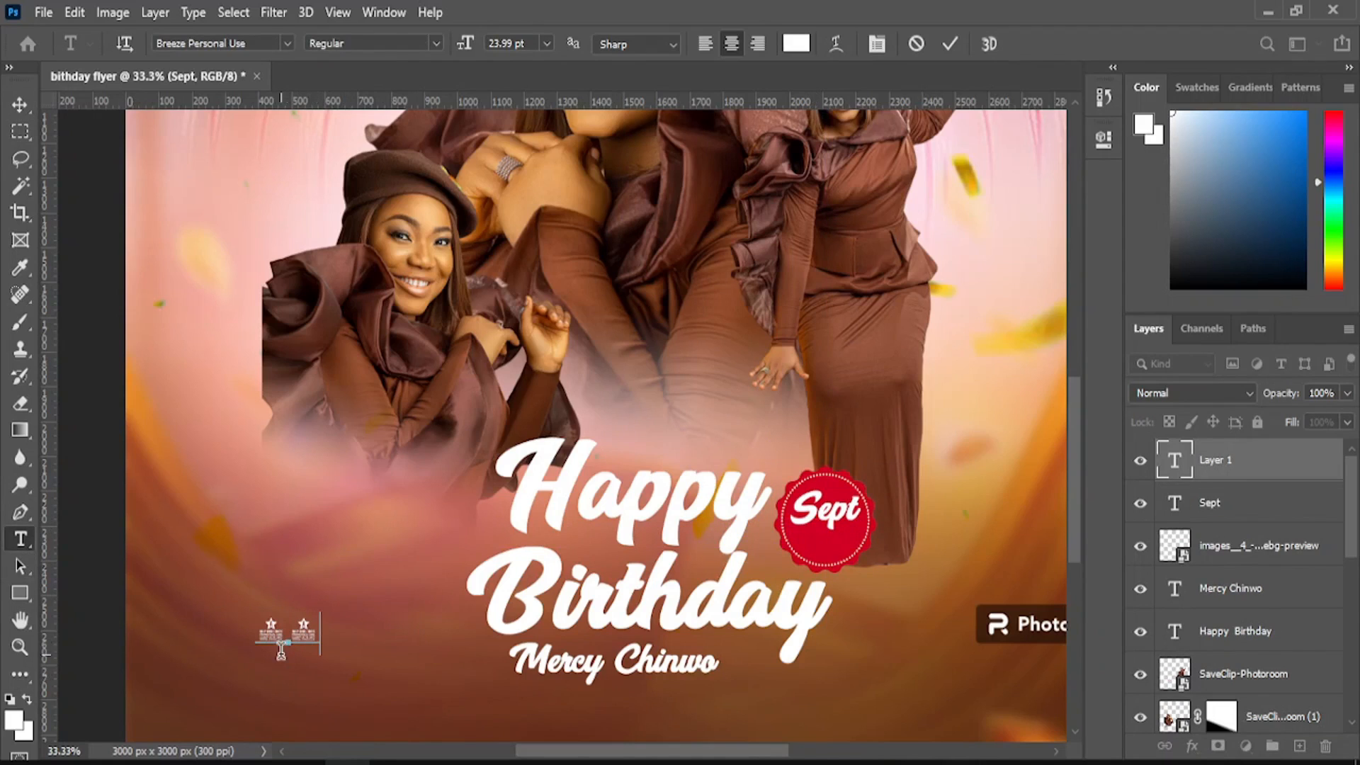
click(15, 107)
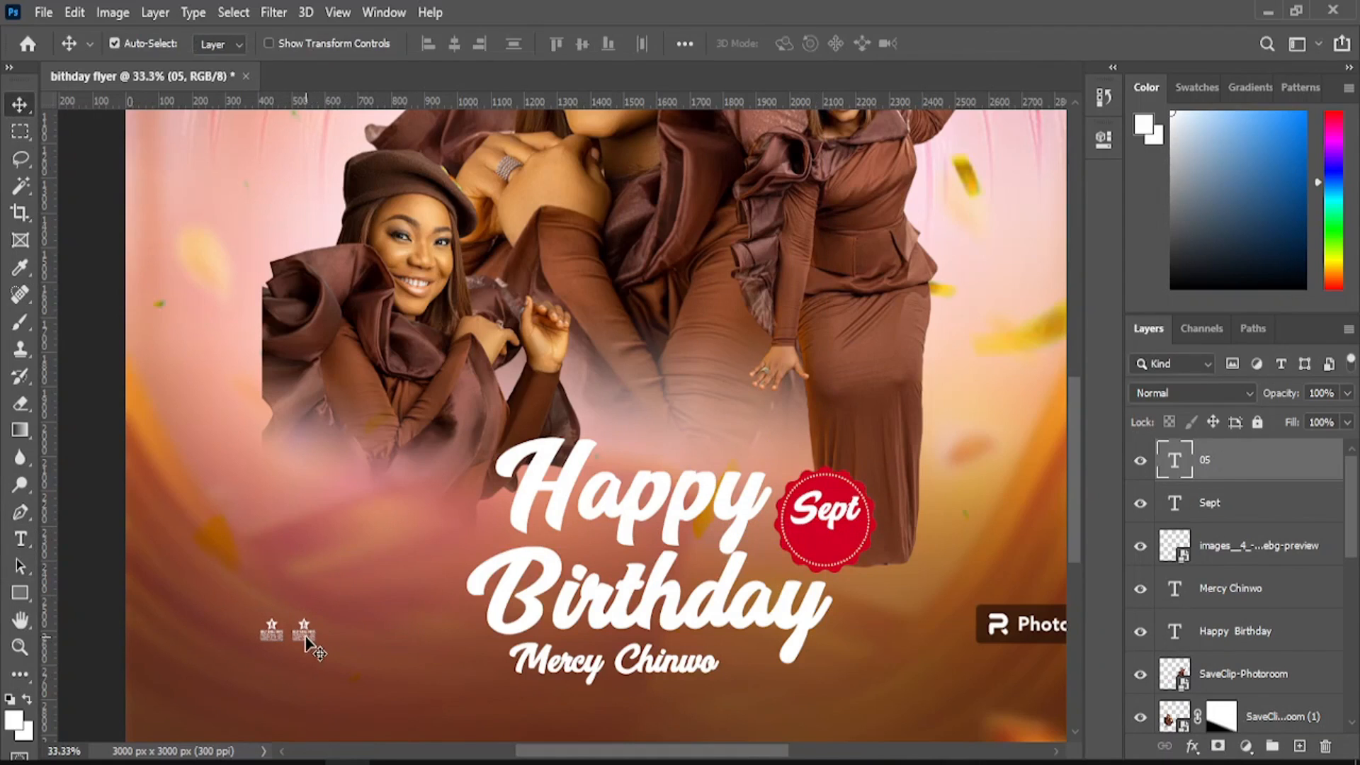
drag(305, 634, 854, 536)
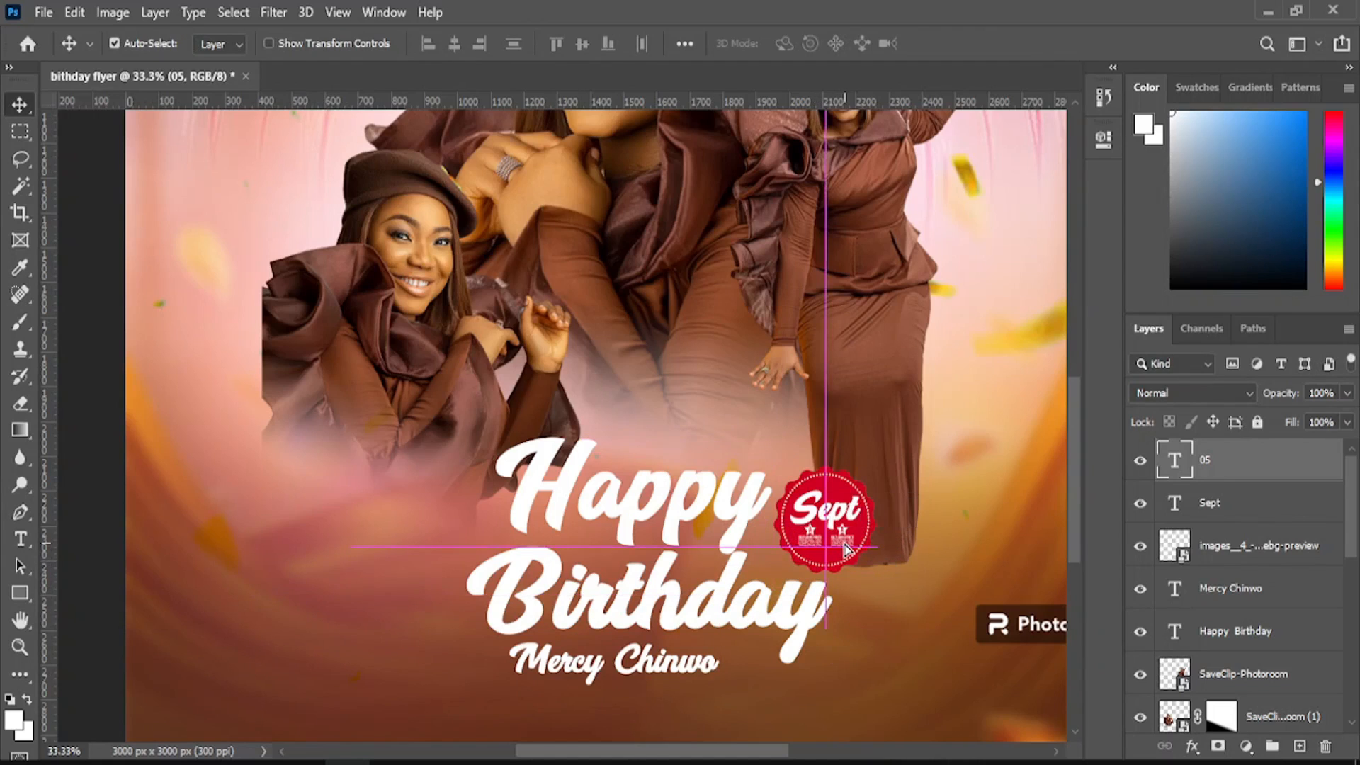
- Zoom in twice on the date badge to inspect it
click(19, 647)
click(873, 494)
click(854, 530)
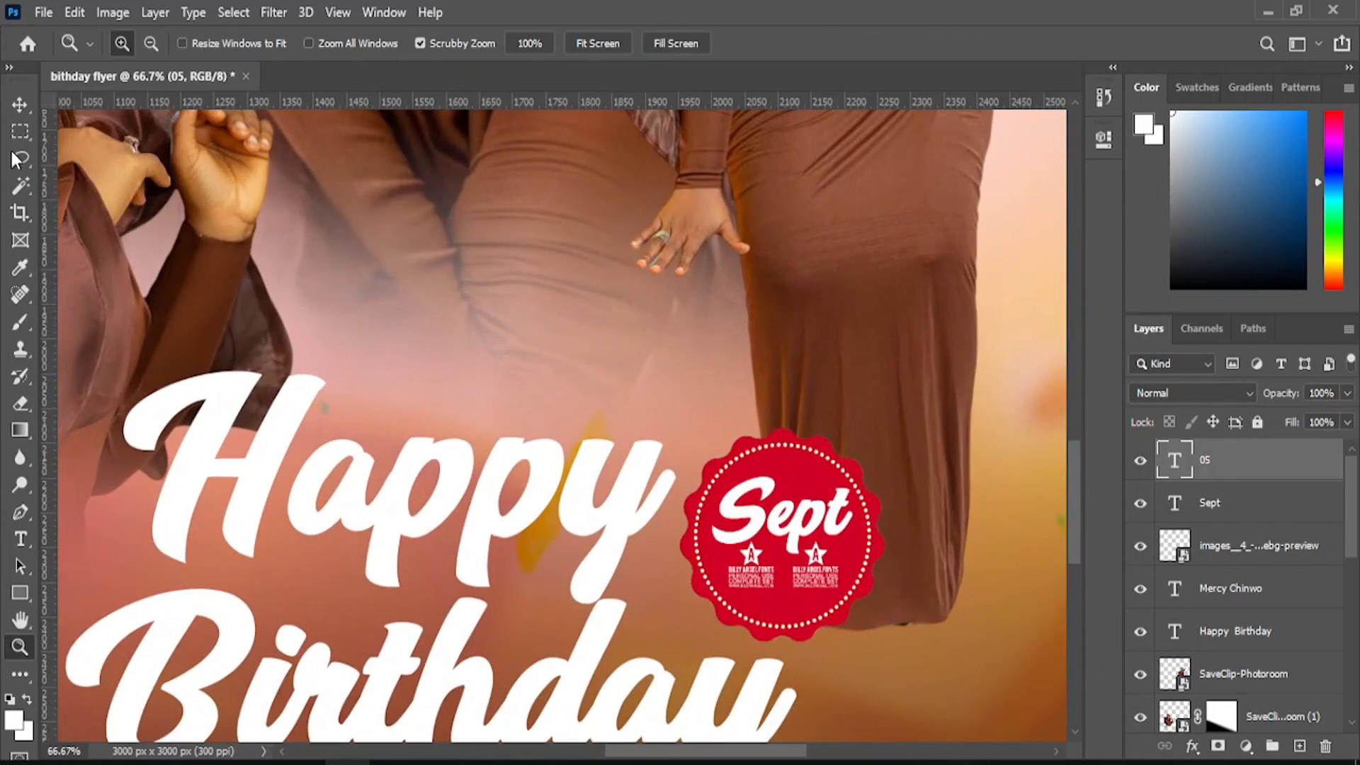
click(20, 104)
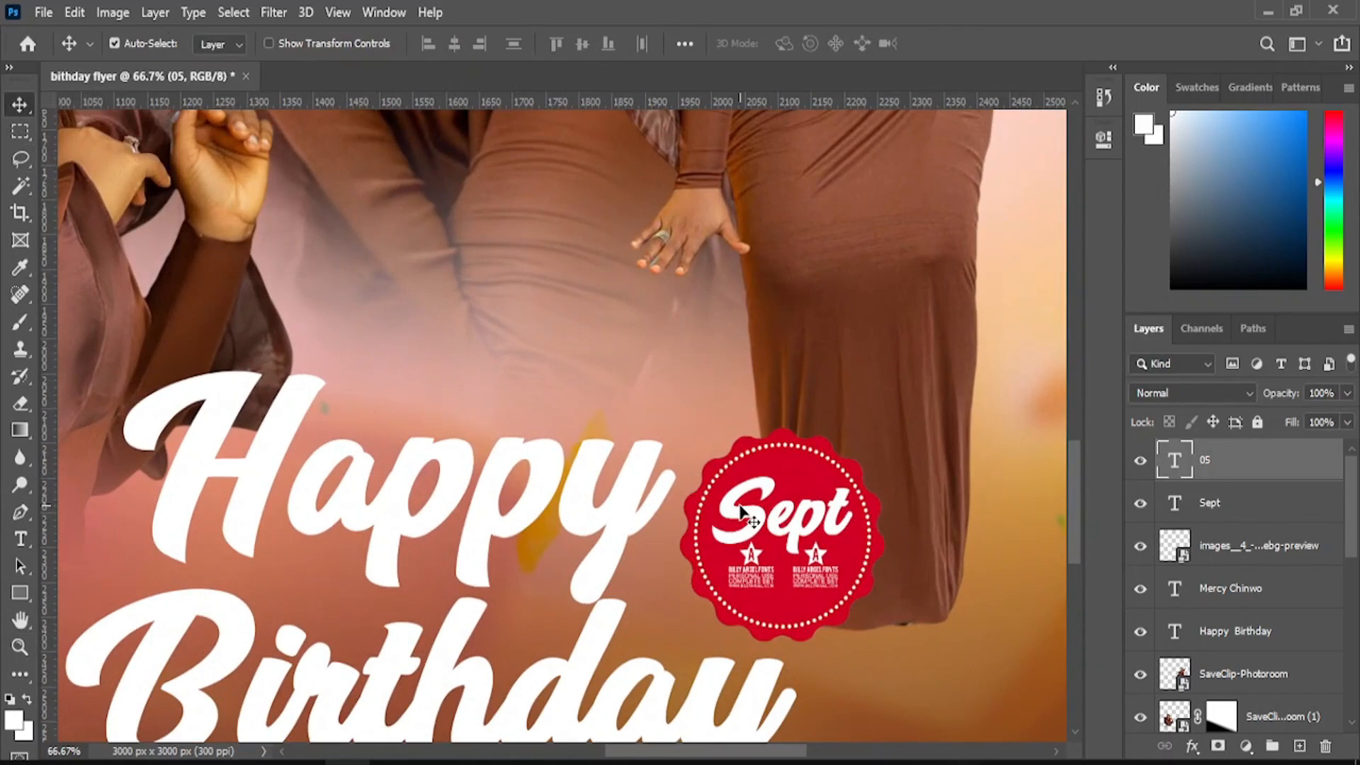
- Set the Sept text to Product Sans Bold
click(751, 524)
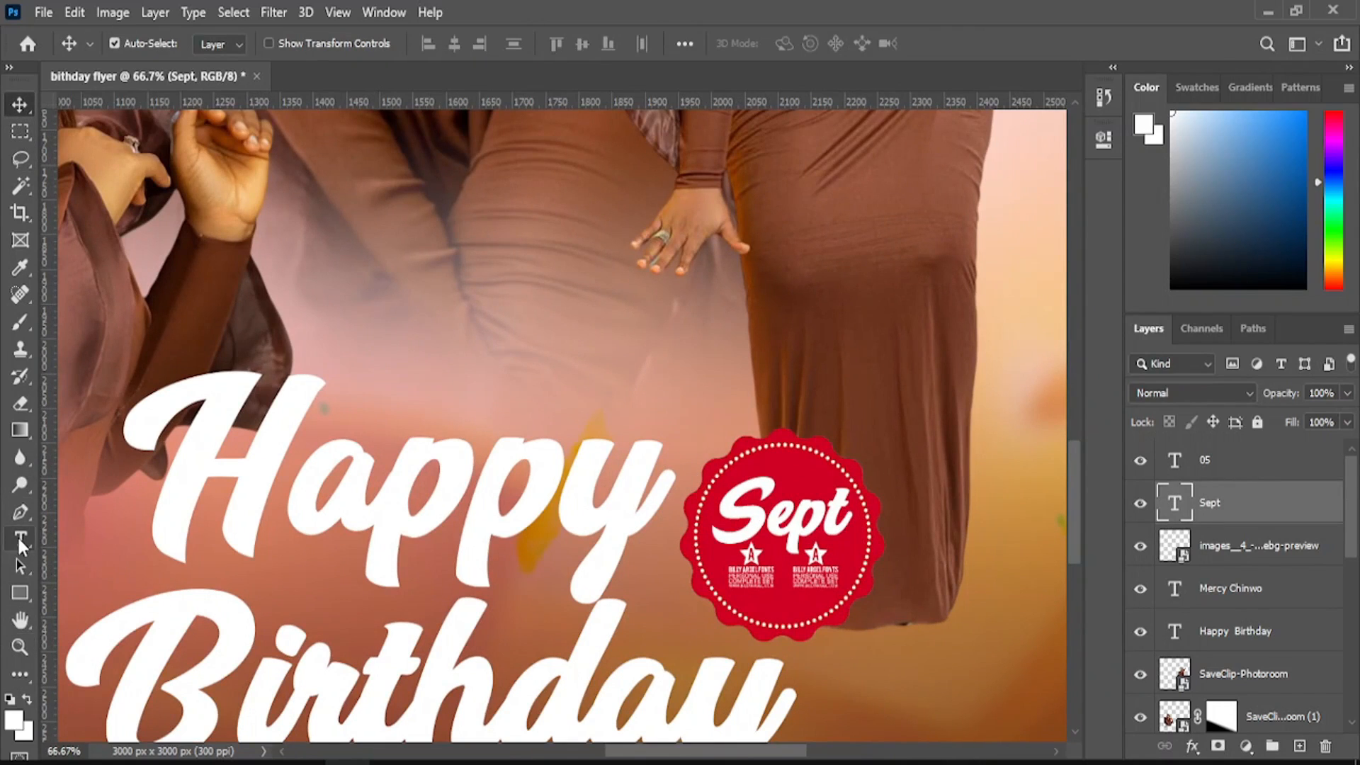
click(21, 540)
click(286, 47)
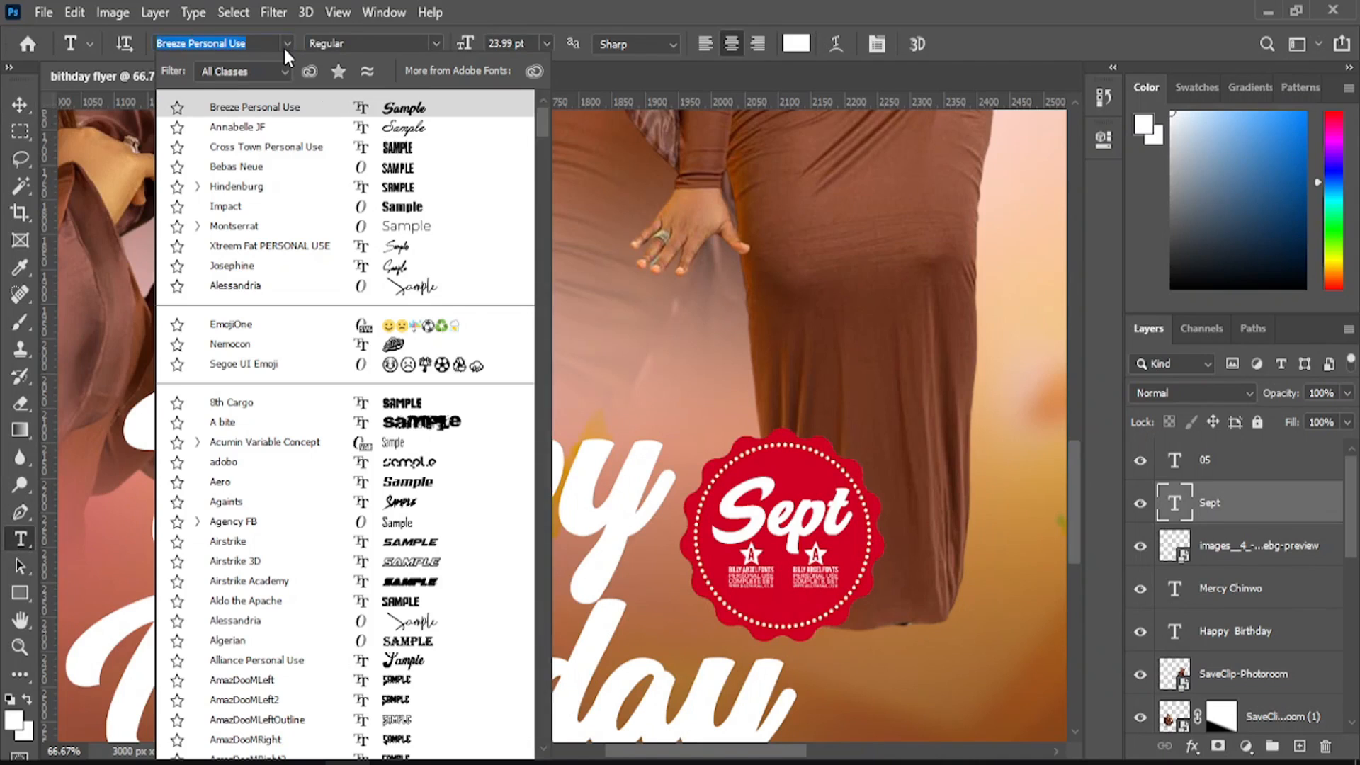
text(m)
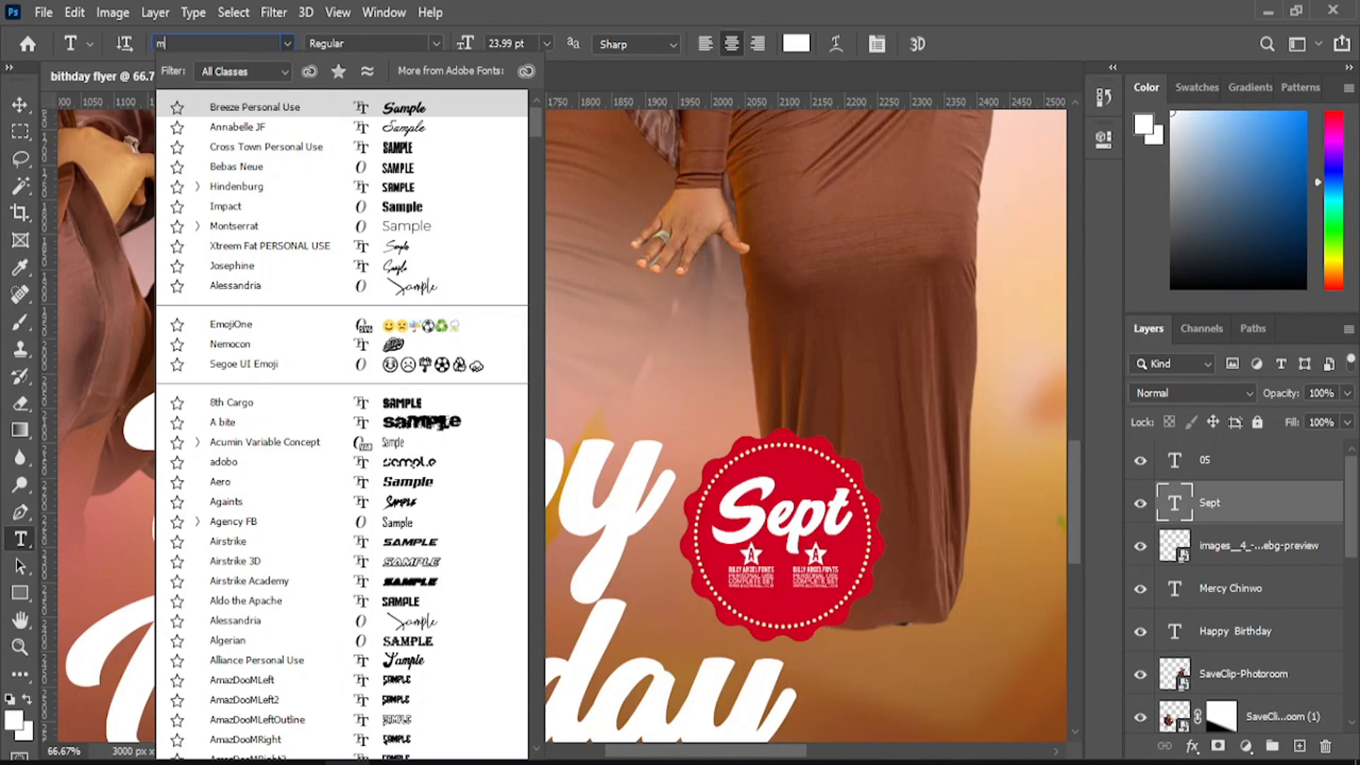
text(on)
key(BackSpace)
key(BackSpace)
key(BackSpace)
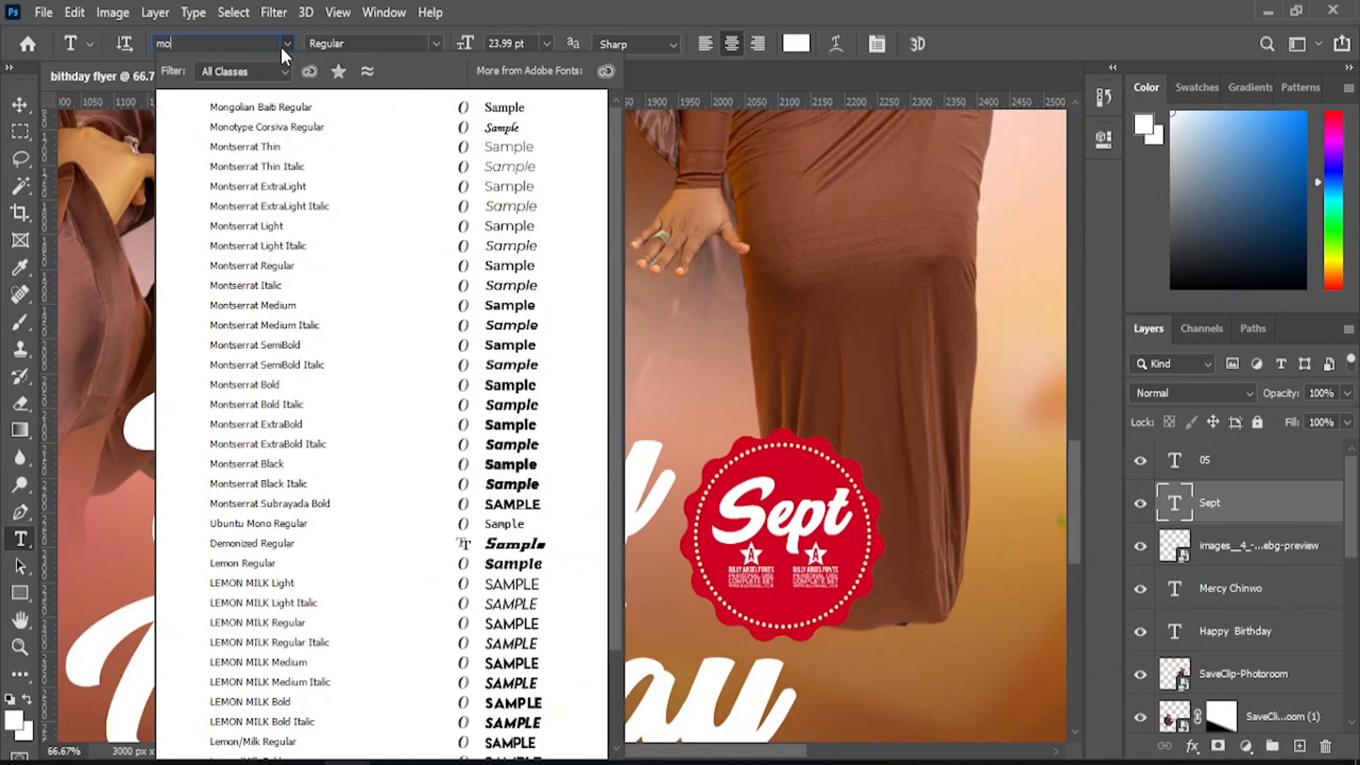
text(prod)
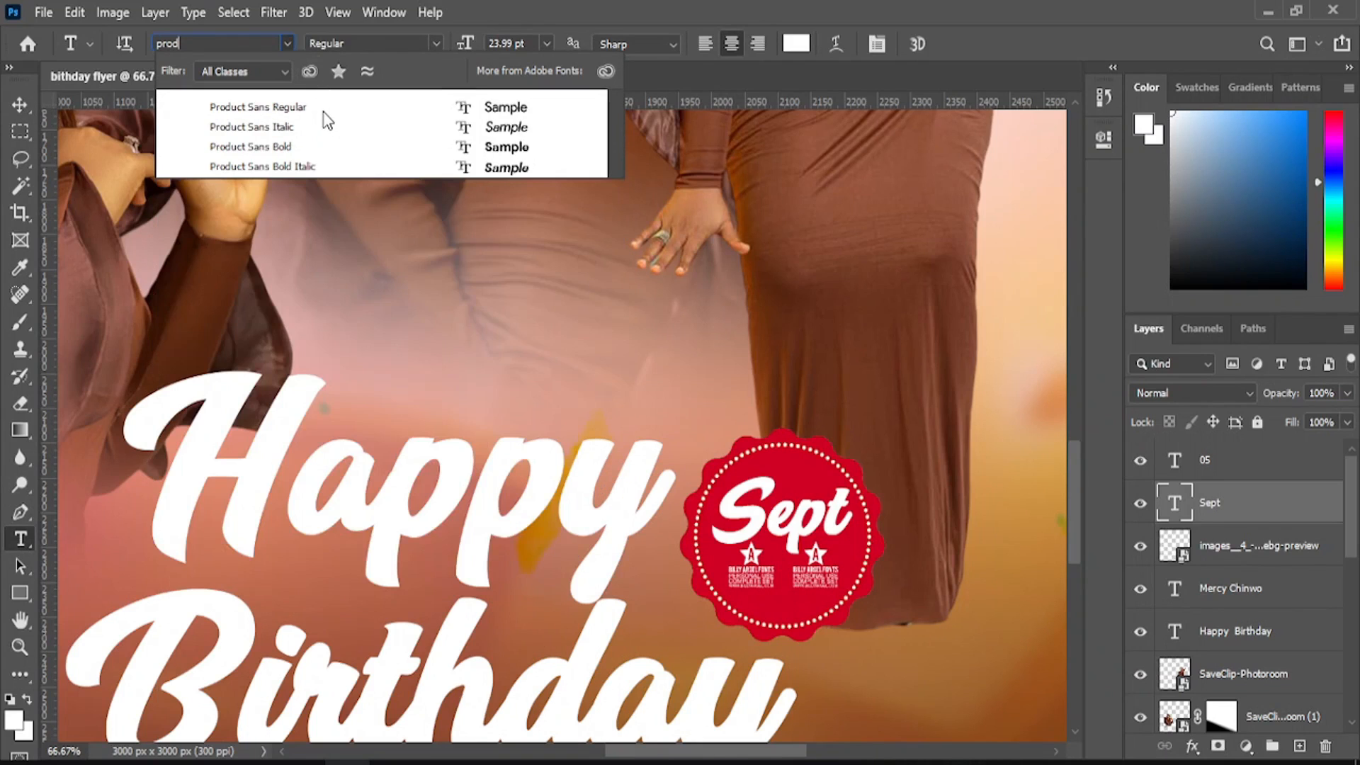
click(325, 116)
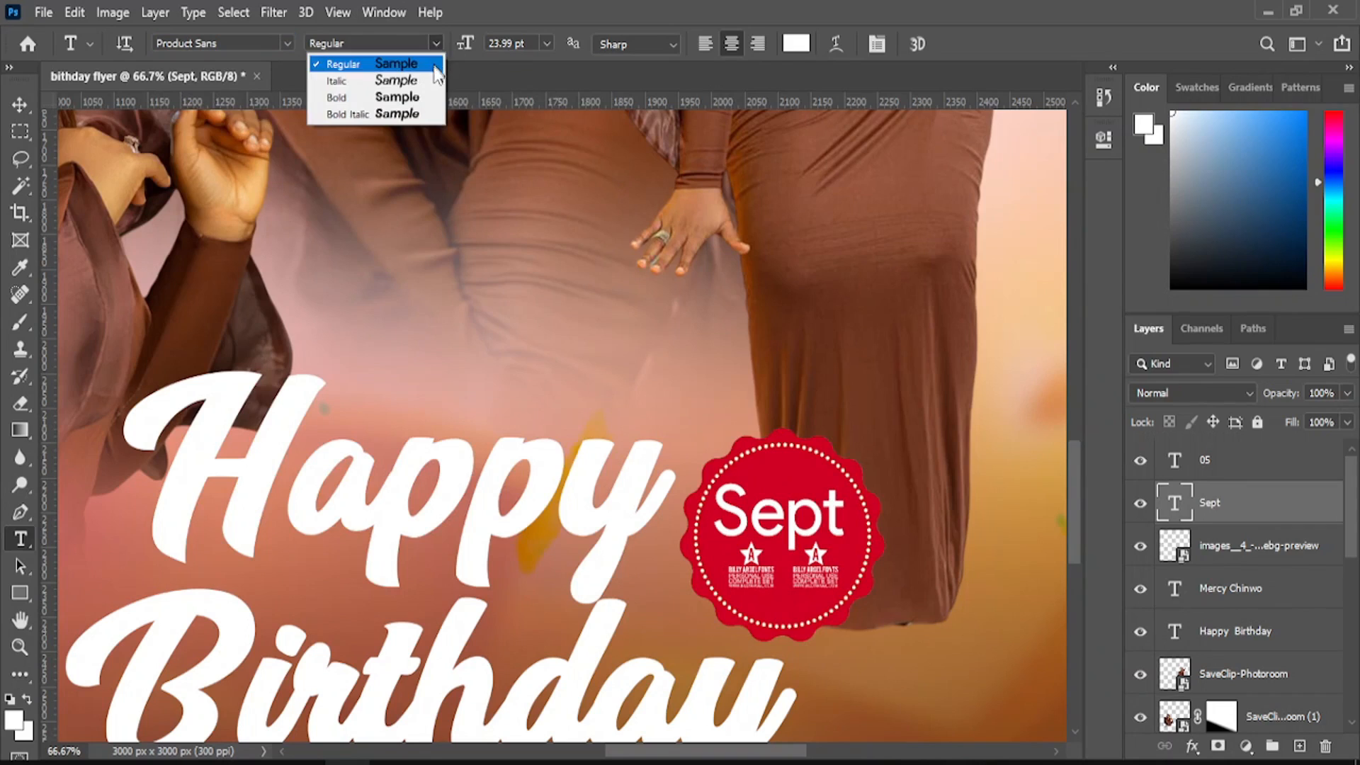
click(425, 98)
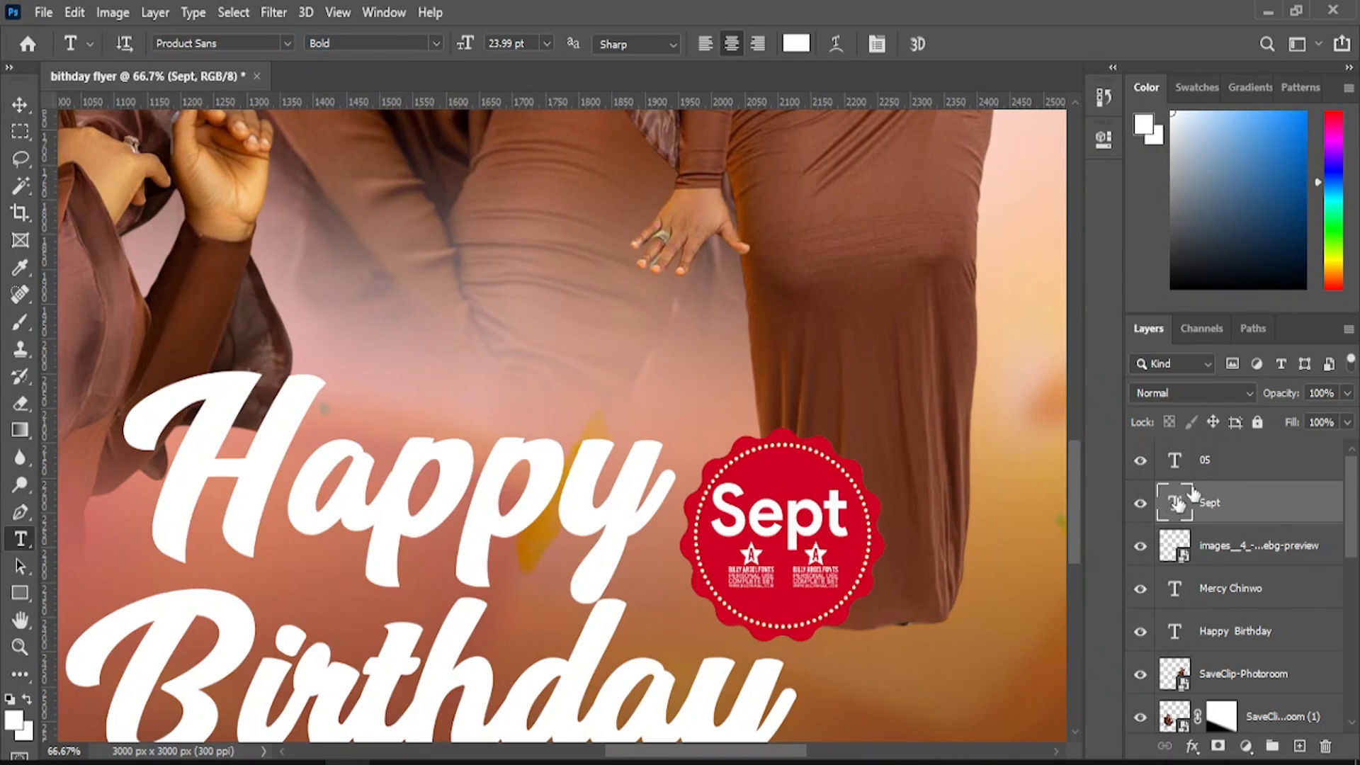
- Set the 05 text to Product Sans Bold and move it beneath Sept
click(1223, 462)
click(287, 44)
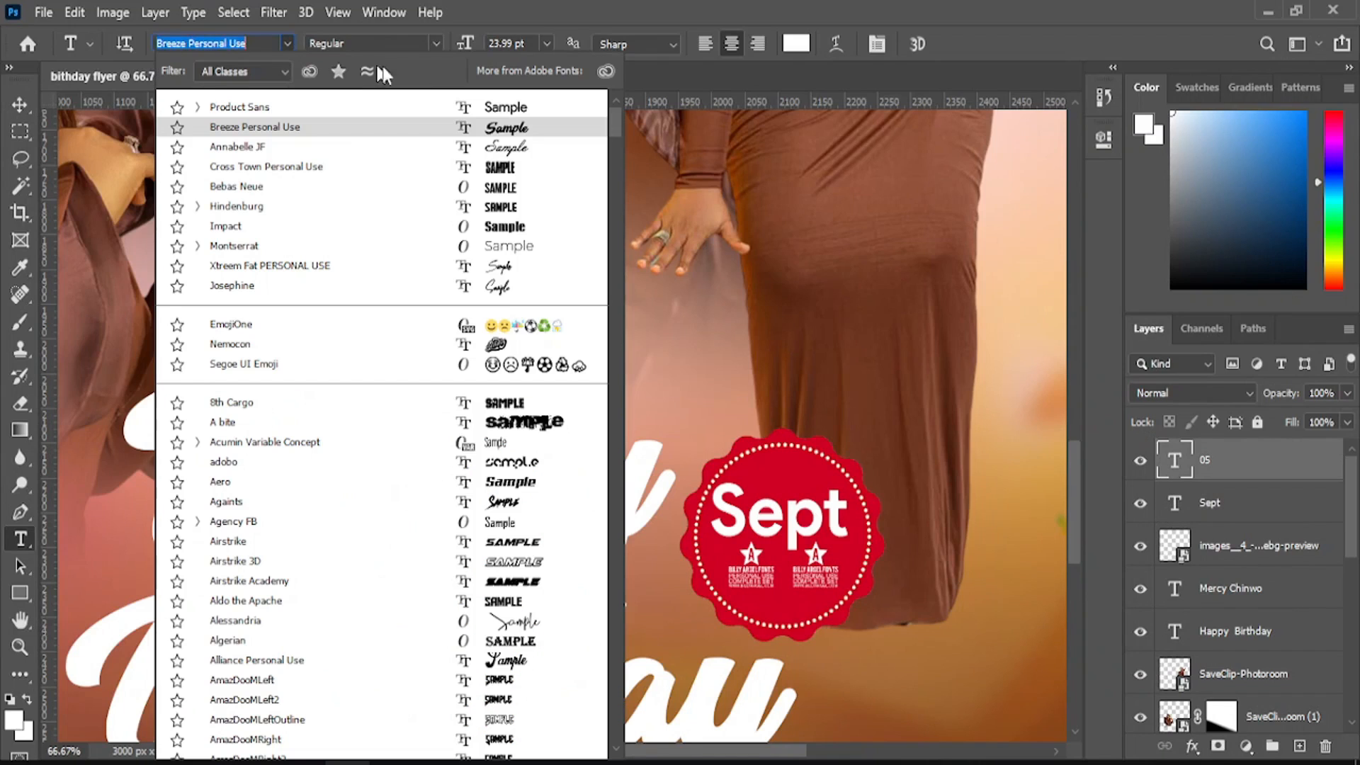
click(486, 107)
click(436, 43)
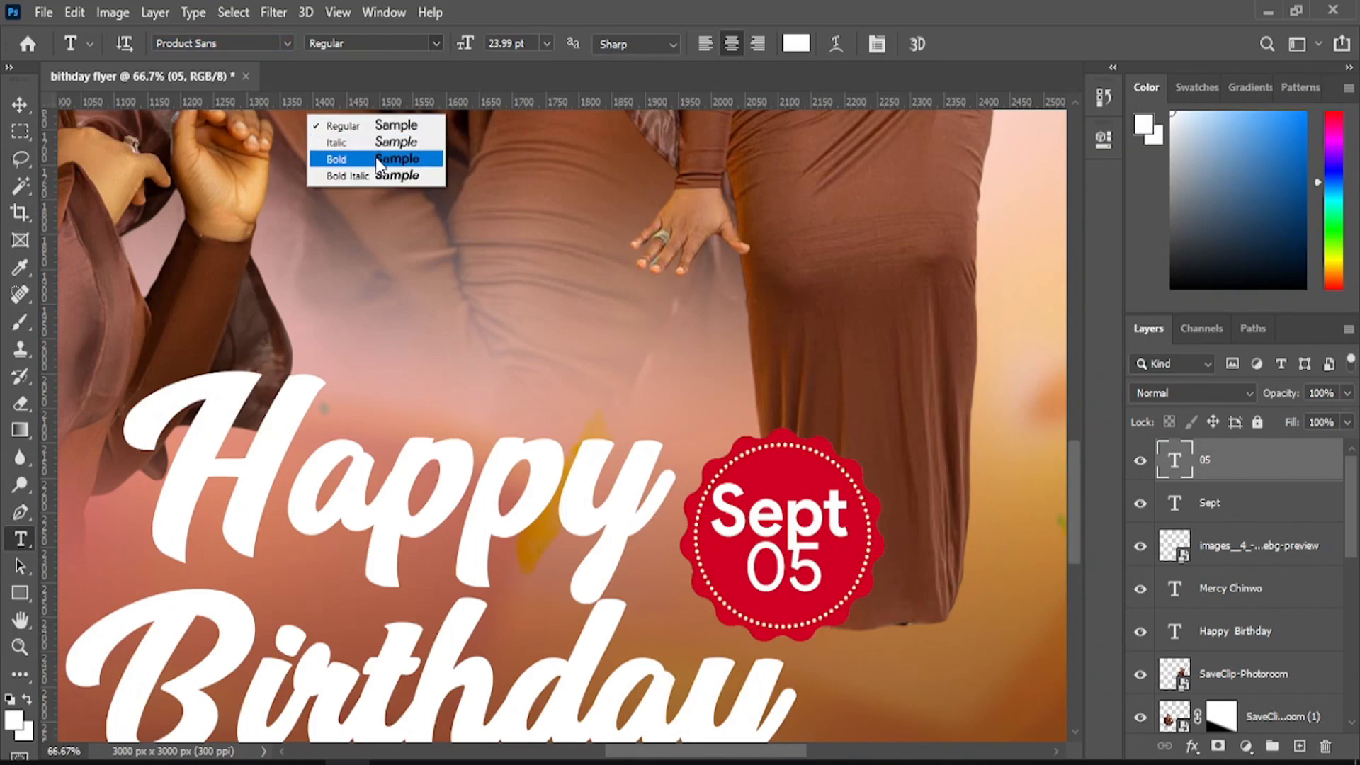
click(347, 155)
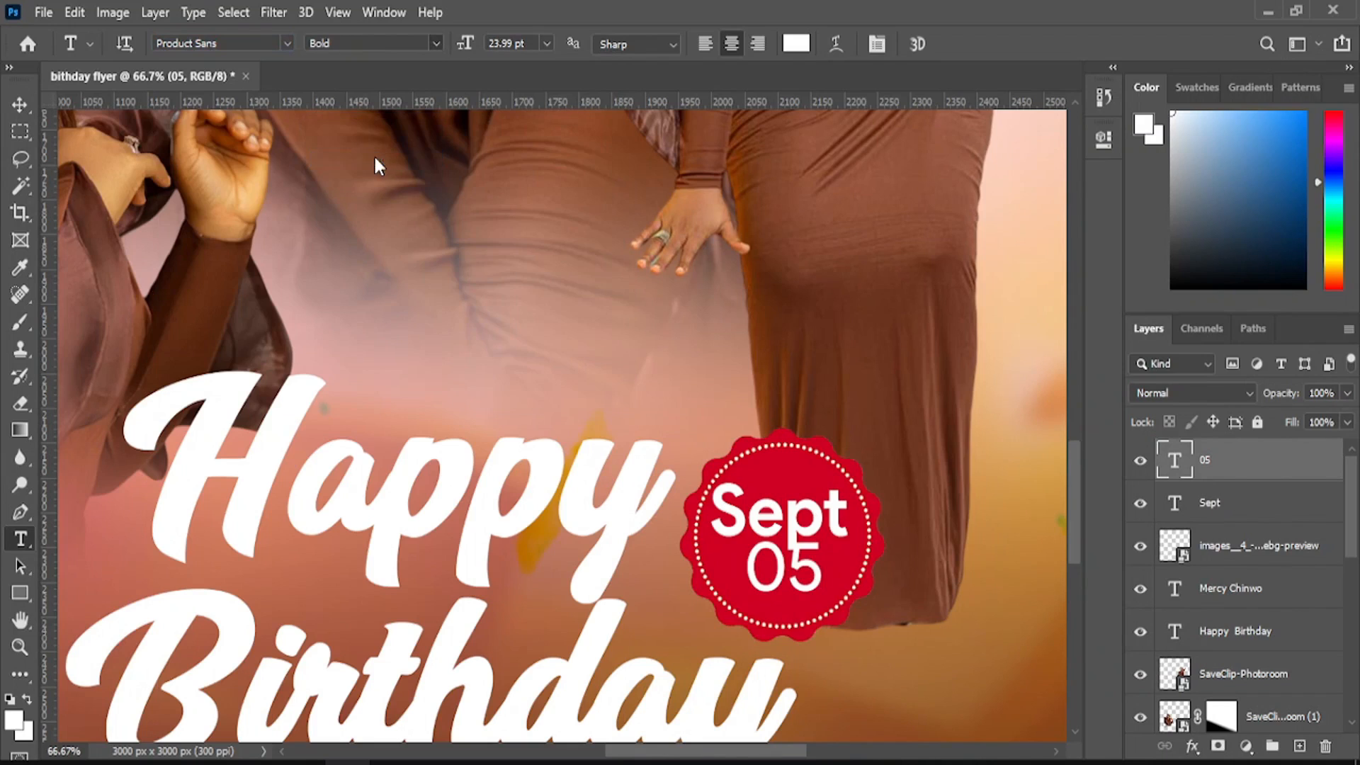
click(20, 104)
drag(808, 575, 803, 592)
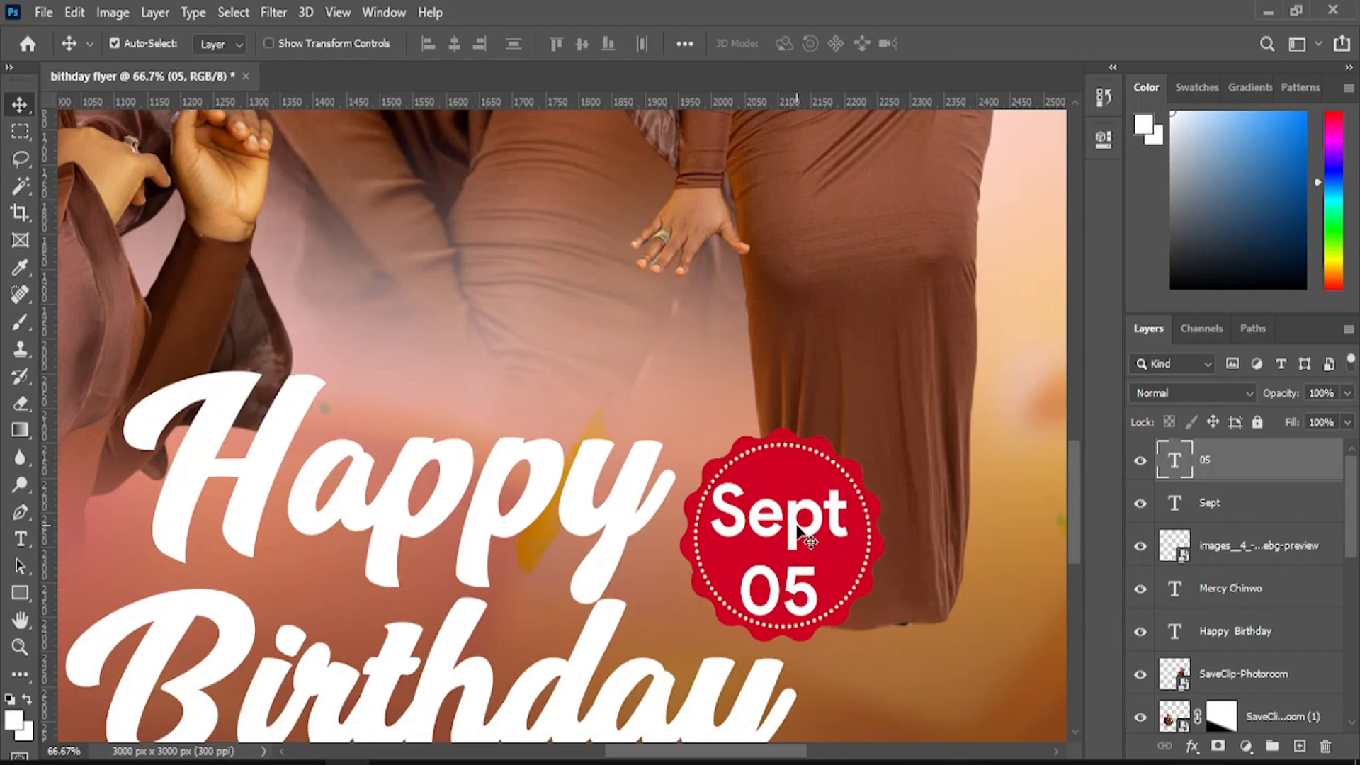
- Free Transform the Sept text down to about 75% and commit
click(807, 531)
click(44, 12)
click(46, 12)
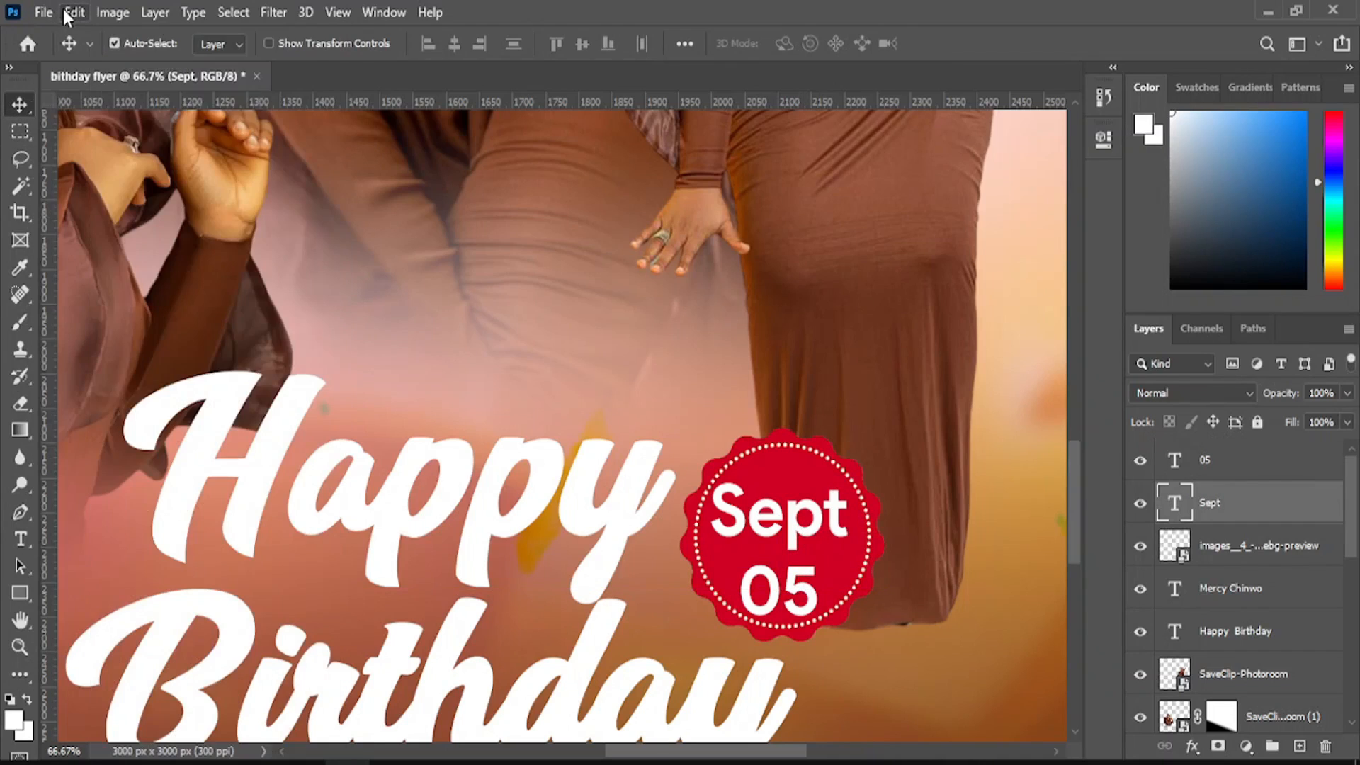
click(74, 12)
click(241, 465)
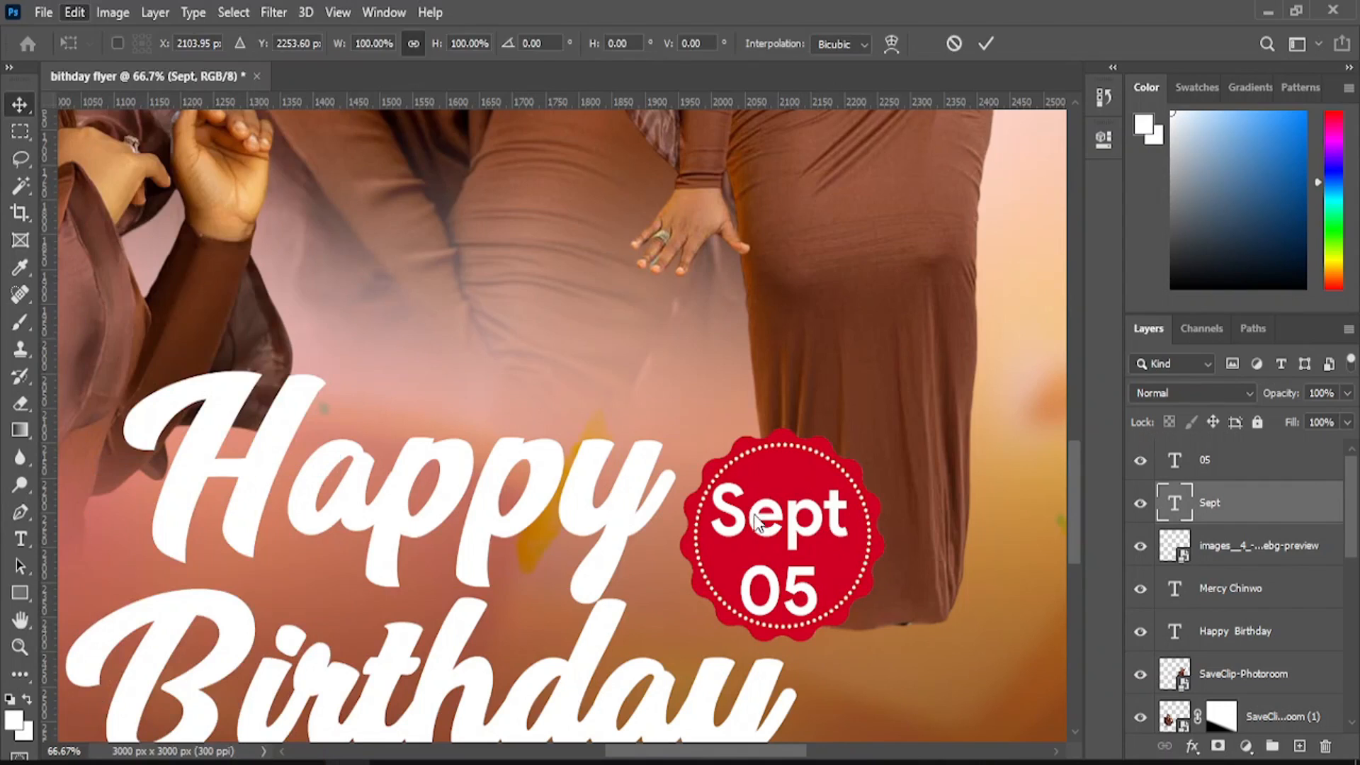
drag(712, 553, 721, 546)
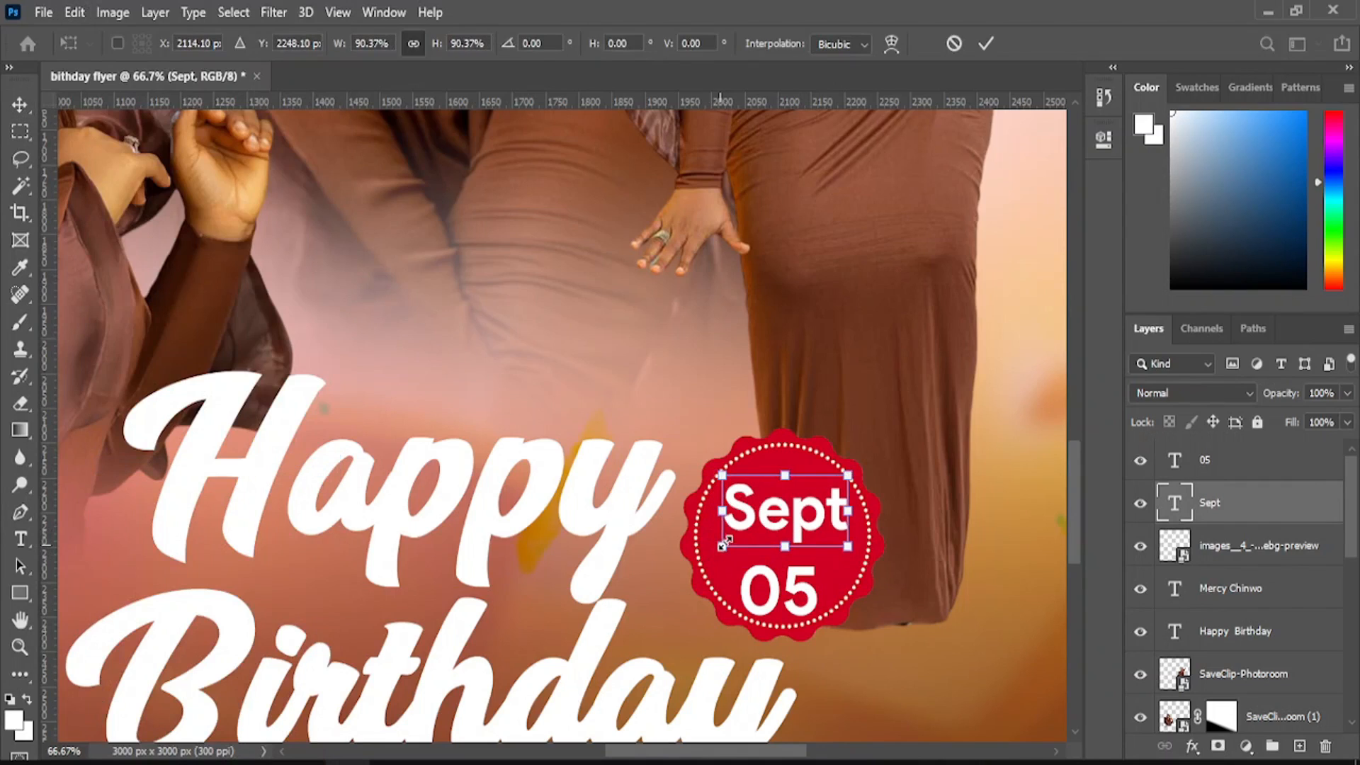
drag(848, 475, 801, 507)
click(987, 49)
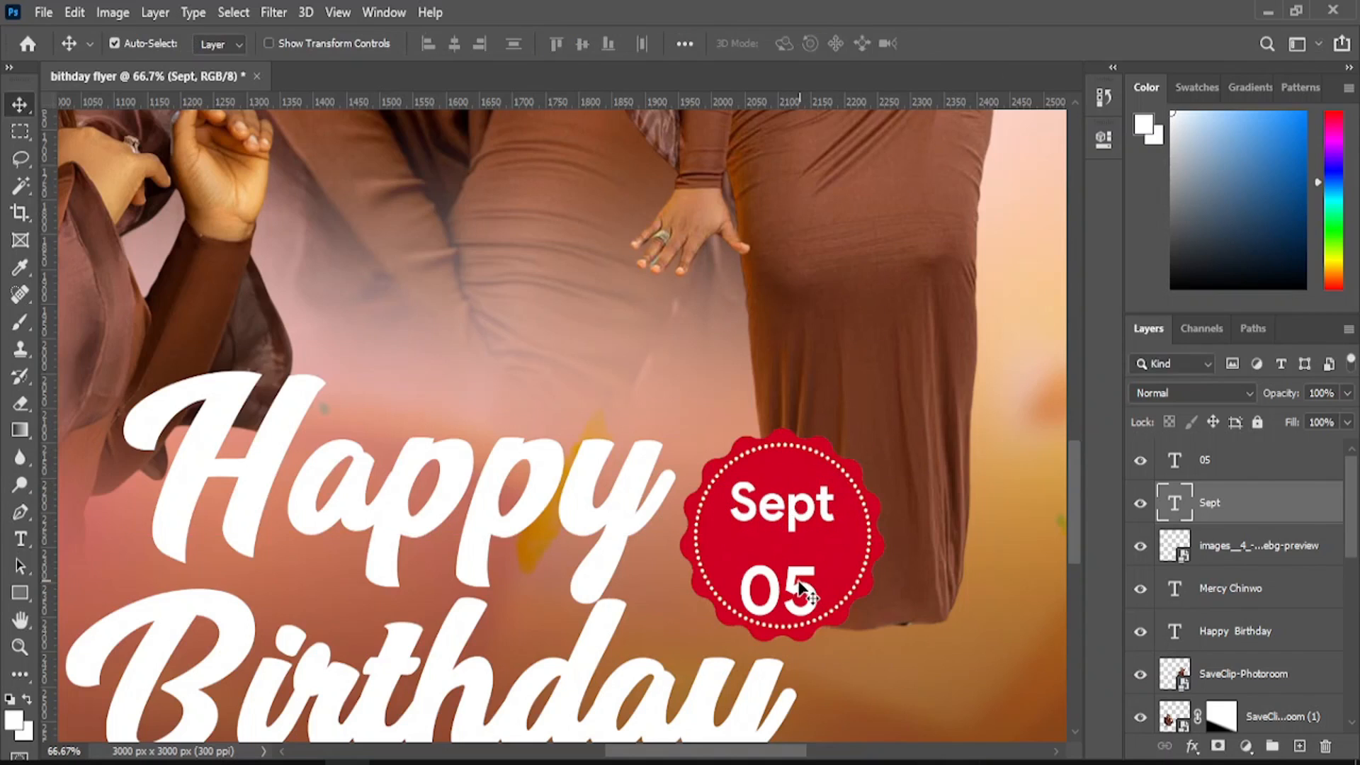
- Move 05 up under Sept and scale it to about 75% with Ctrl+T
drag(798, 586, 798, 563)
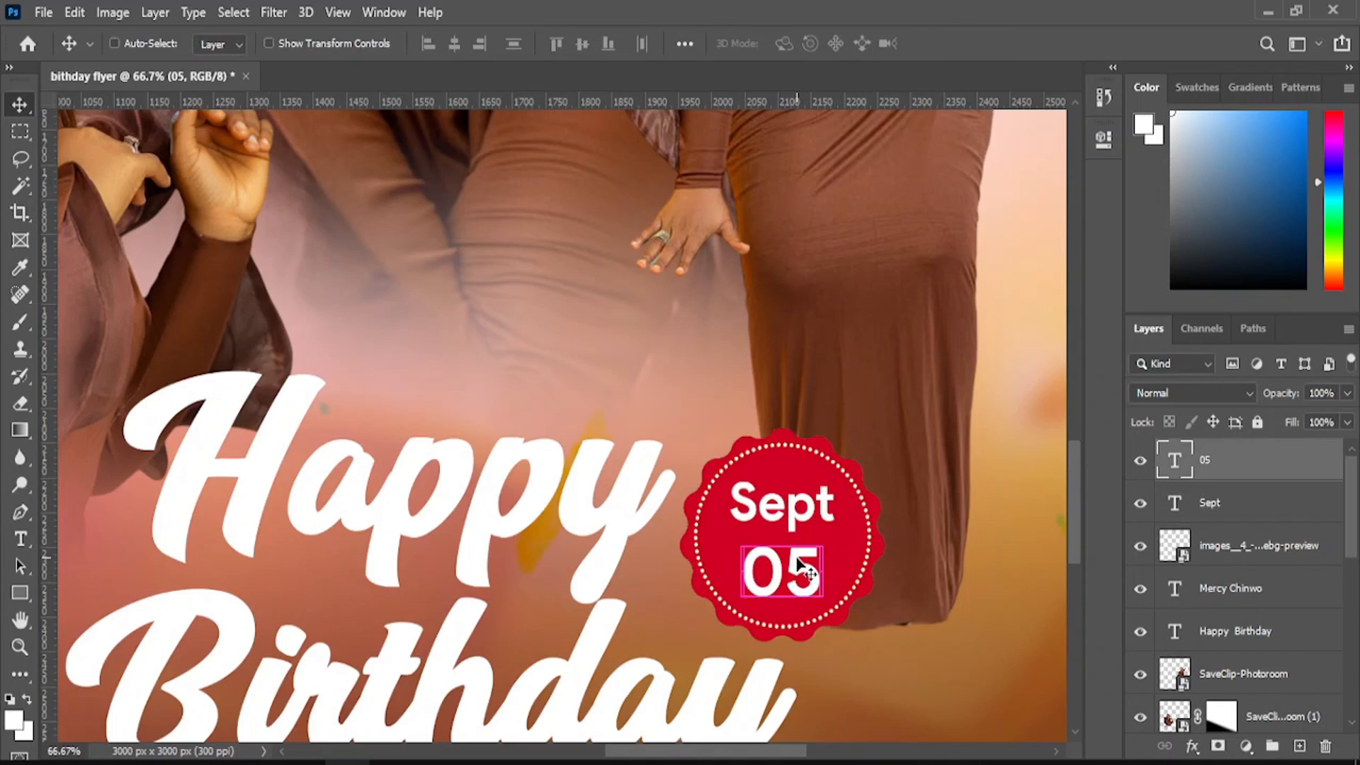
key(ctrl+t)
drag(737, 620, 798, 567)
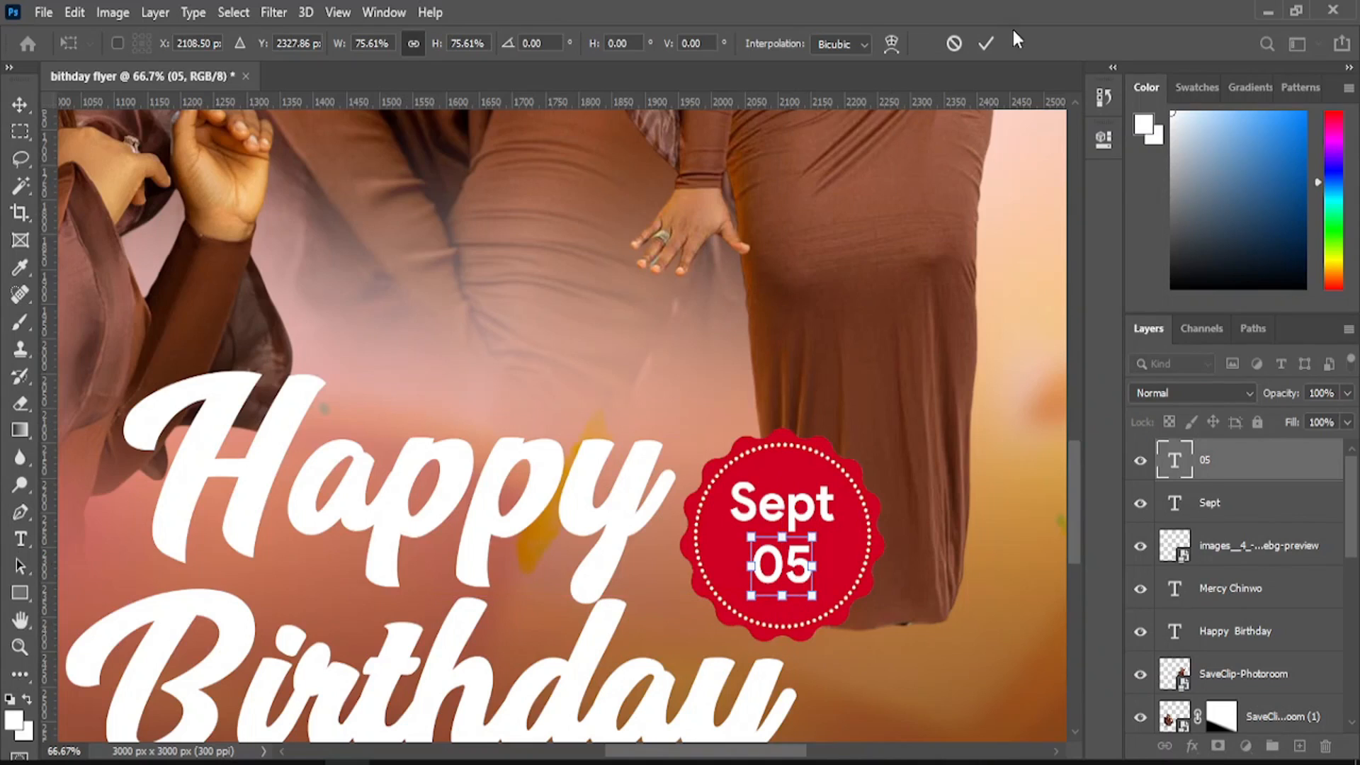
click(987, 44)
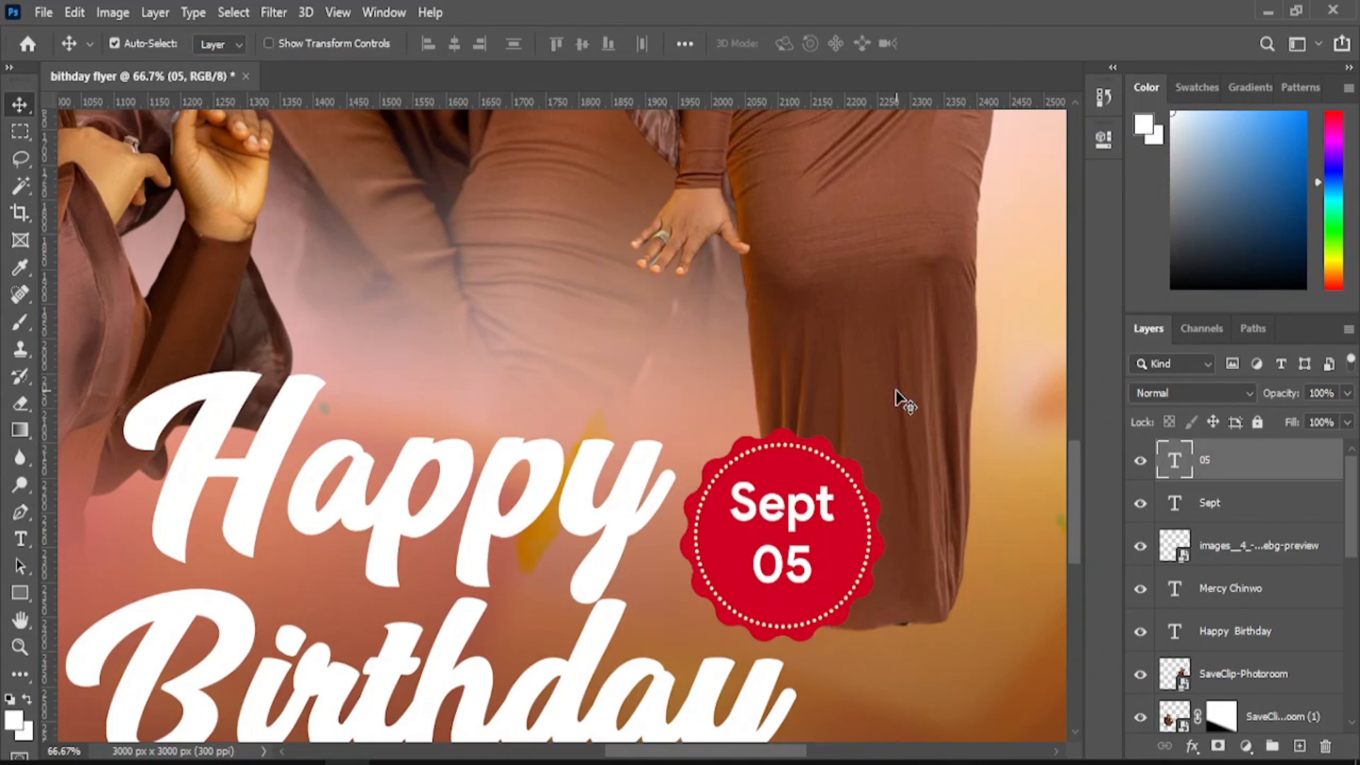
click(20, 646)
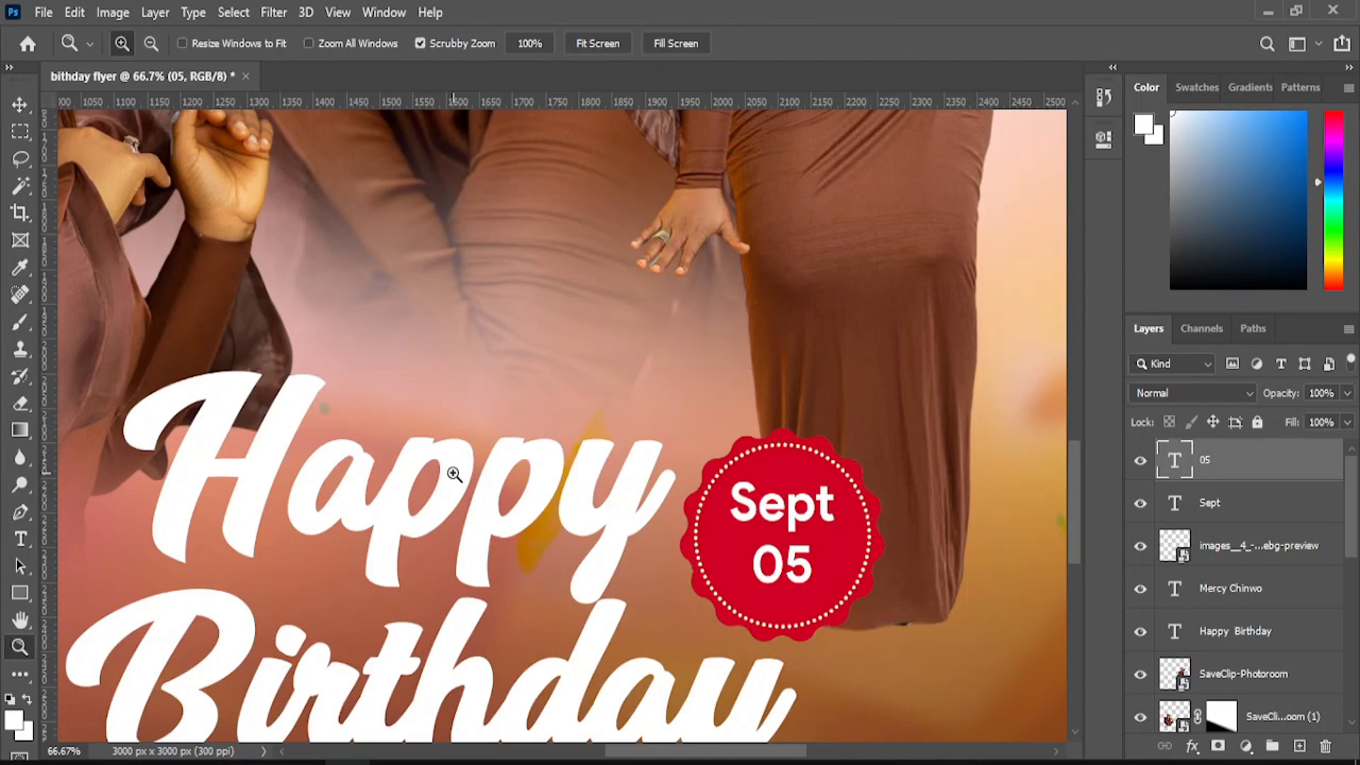
- Fit the flyer on screen and select the Happy Birthday and name text layers
right_click(454, 474)
click(505, 486)
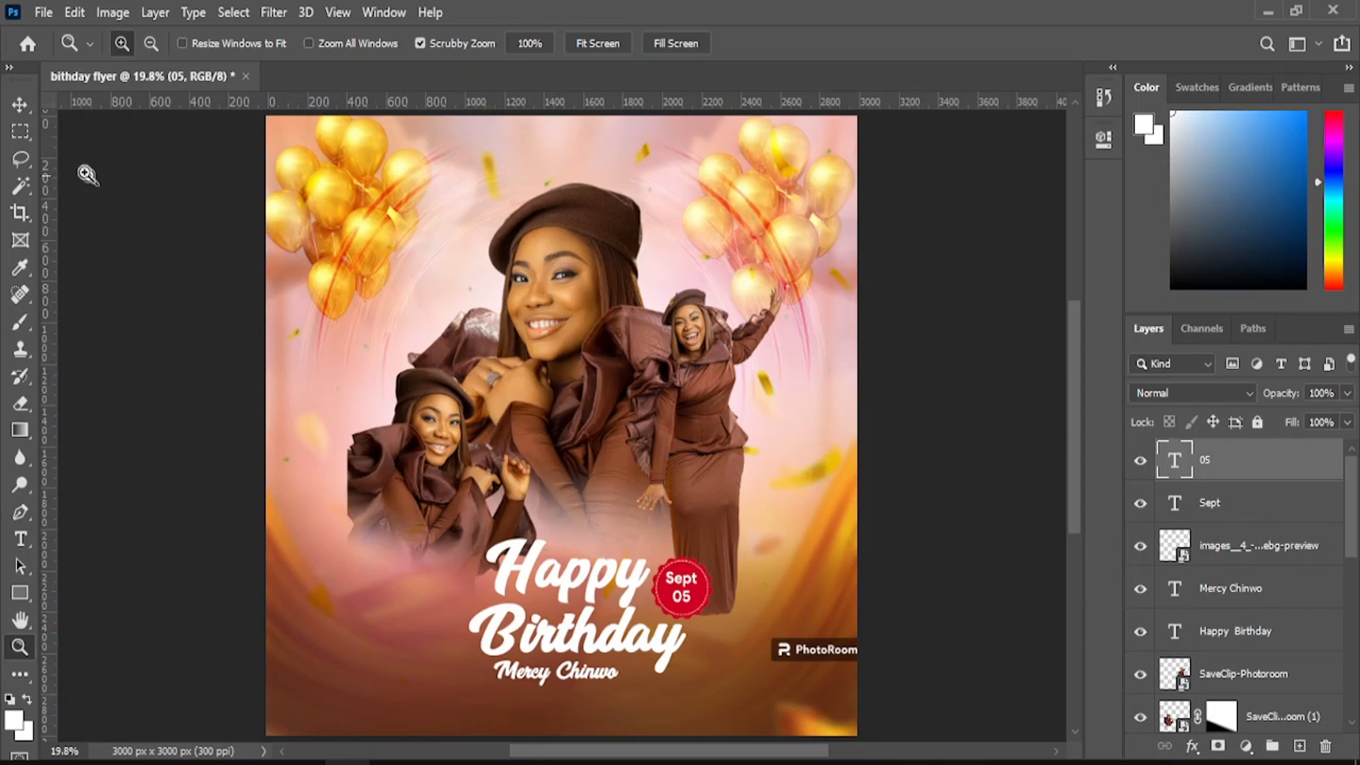
click(15, 110)
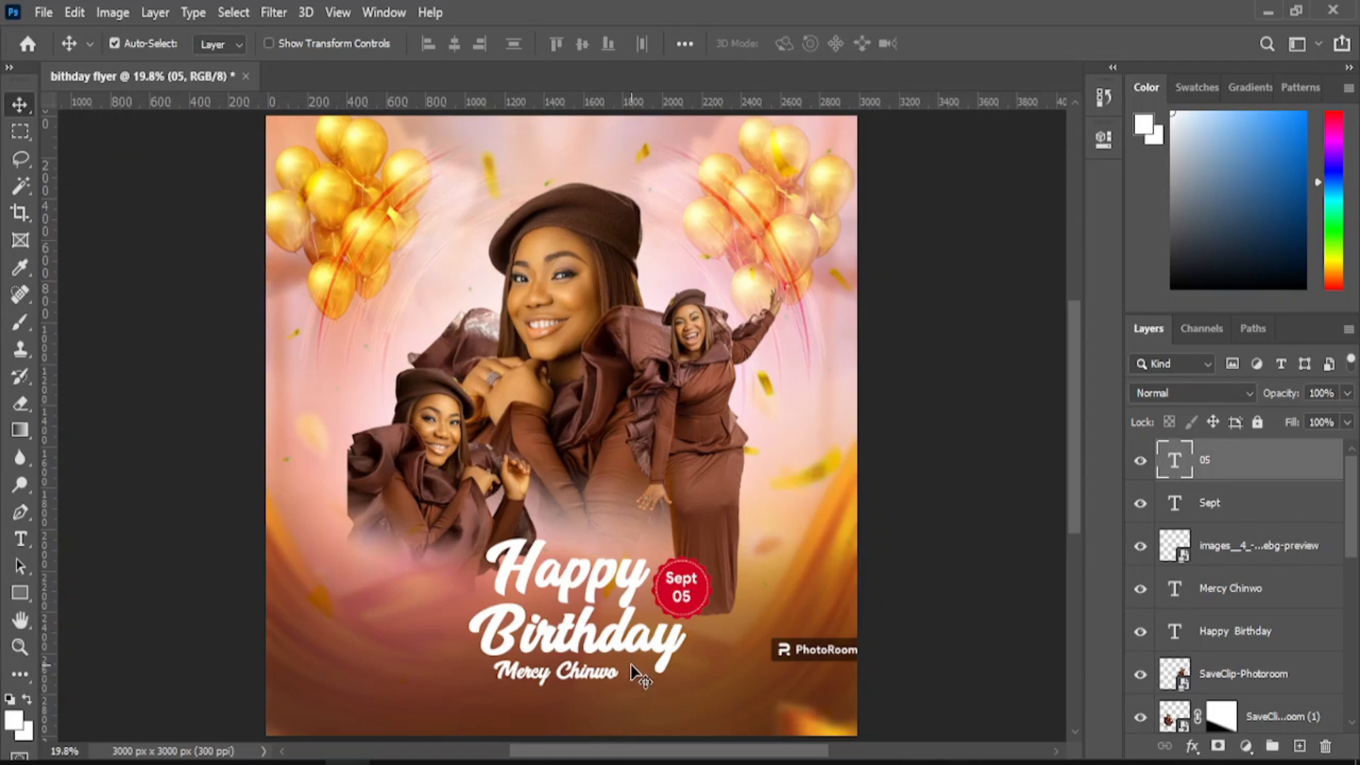
click(691, 659)
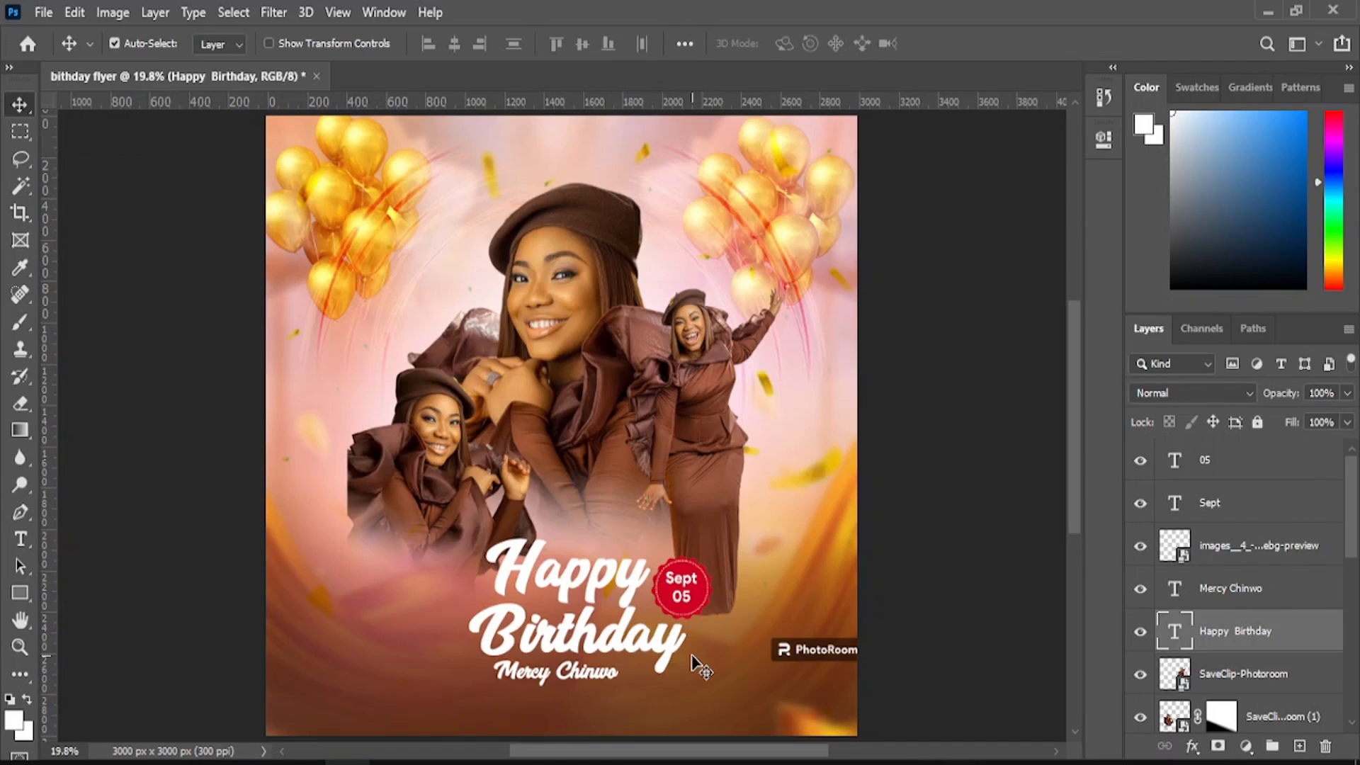
click(552, 681)
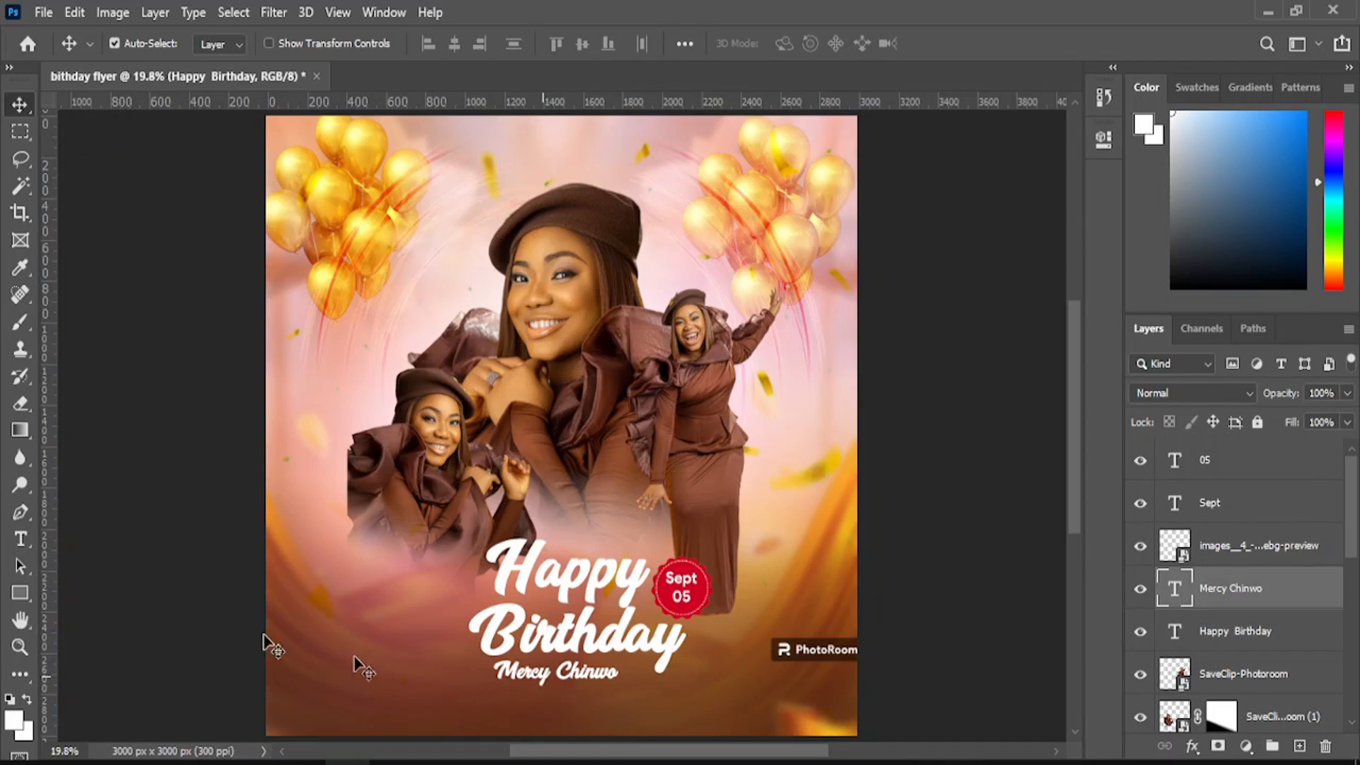
- Set the name text to Product Sans Regular 30 pt and nudge it beneath Birthday
key(t)
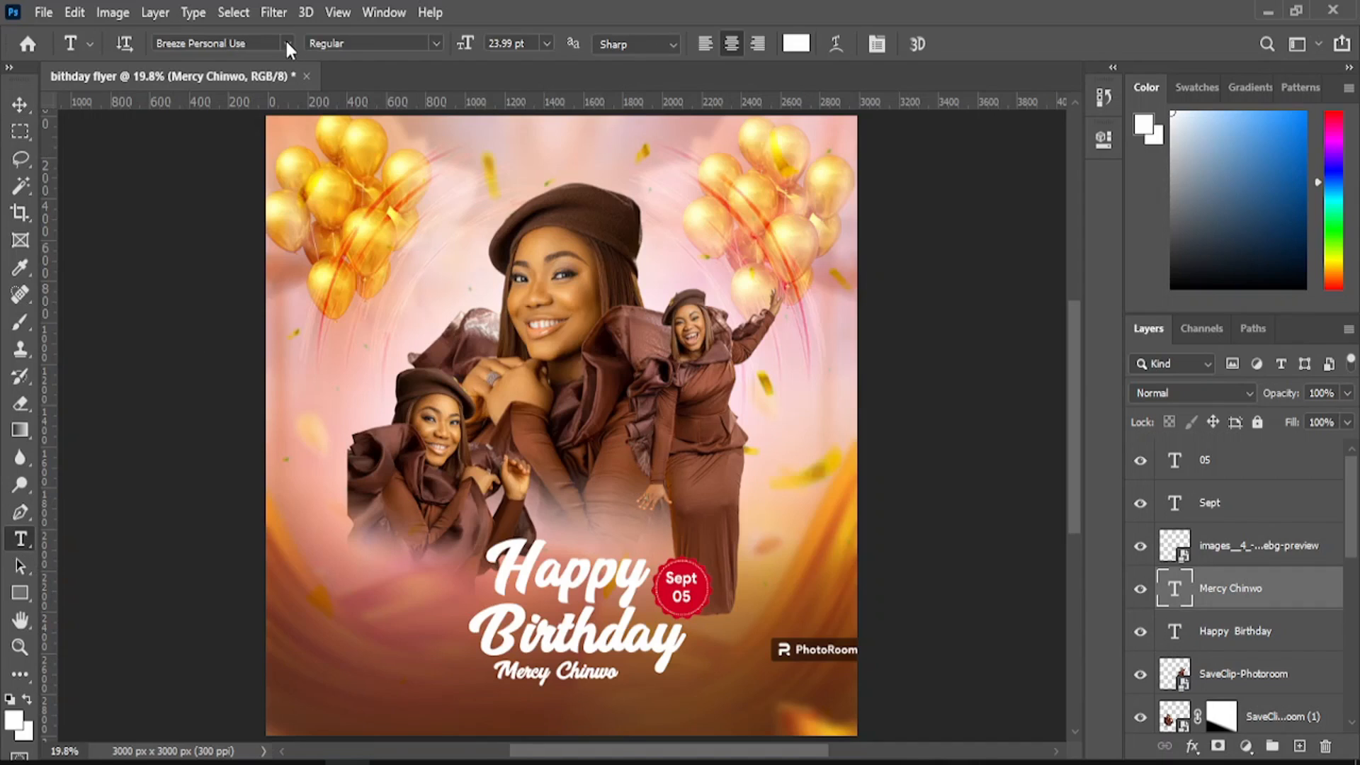
click(287, 44)
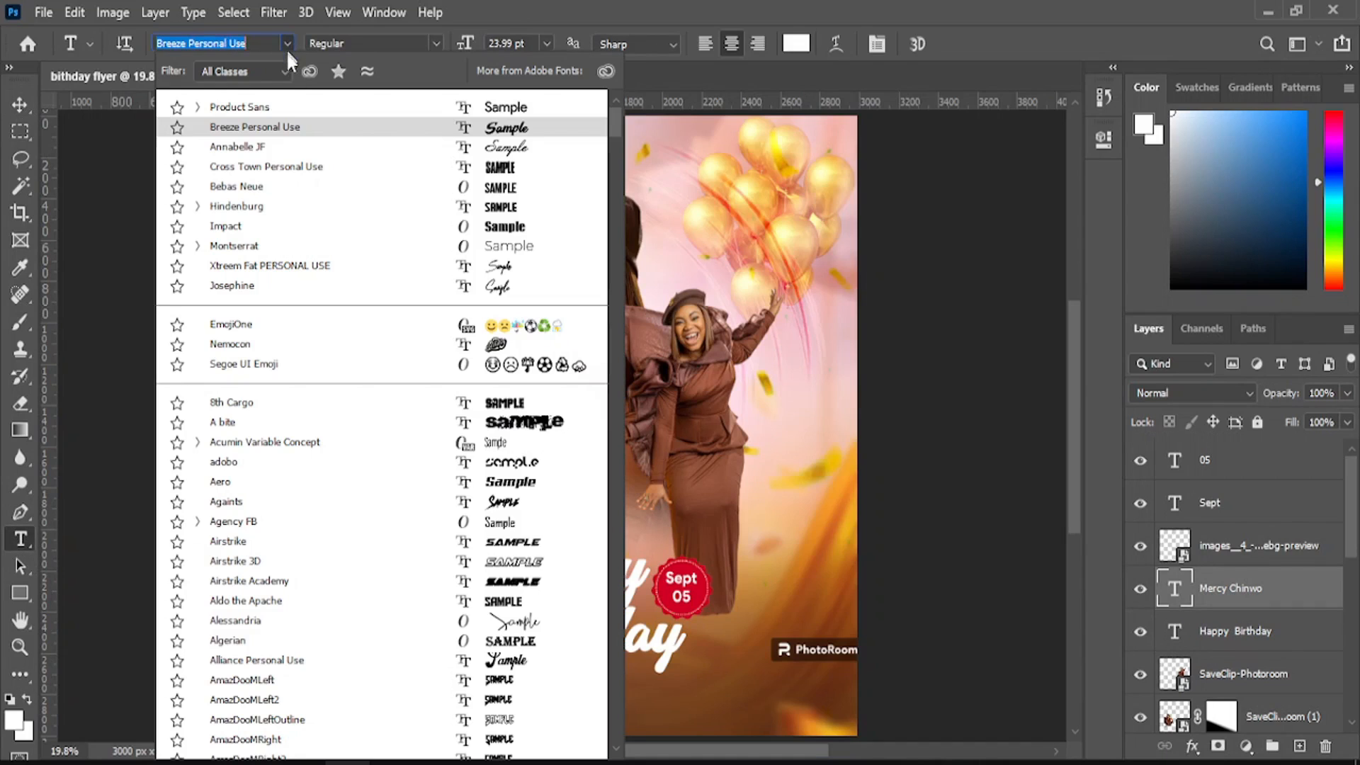
click(287, 105)
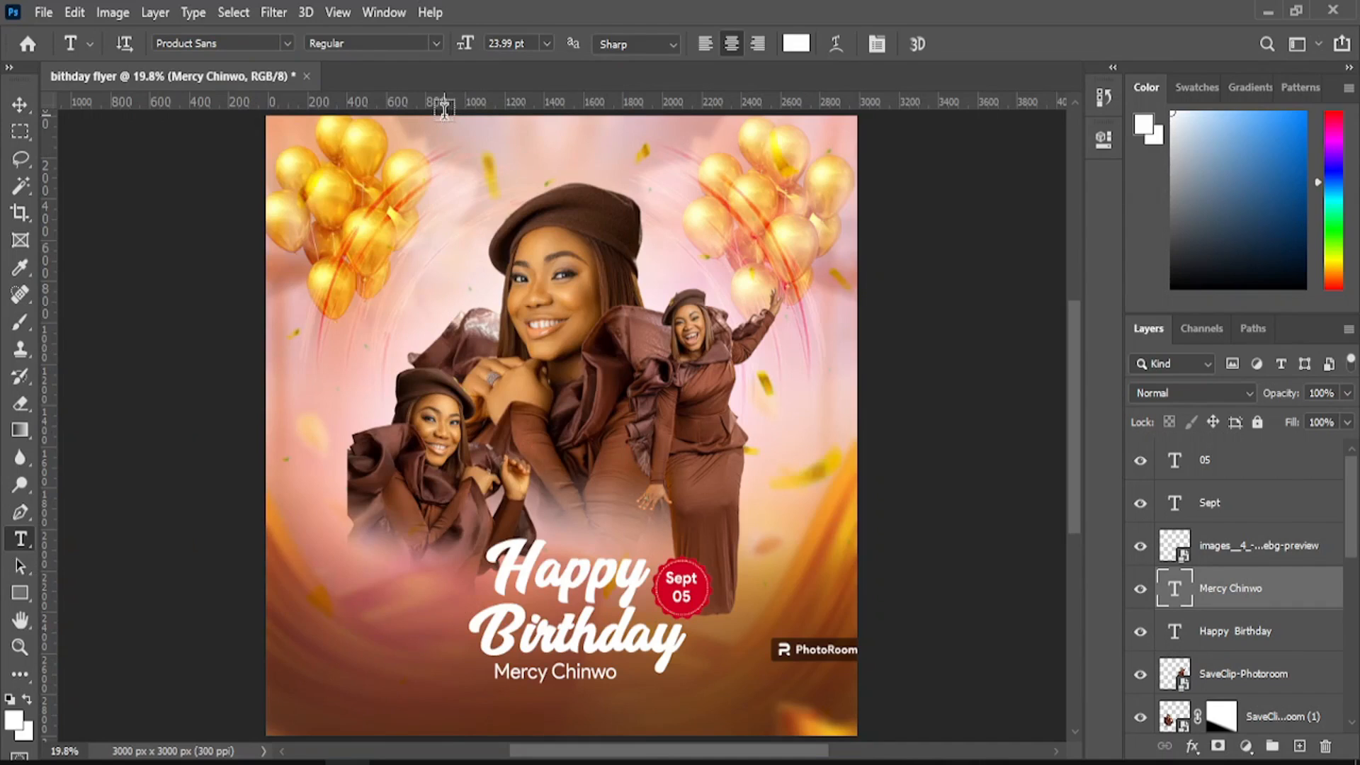
click(546, 43)
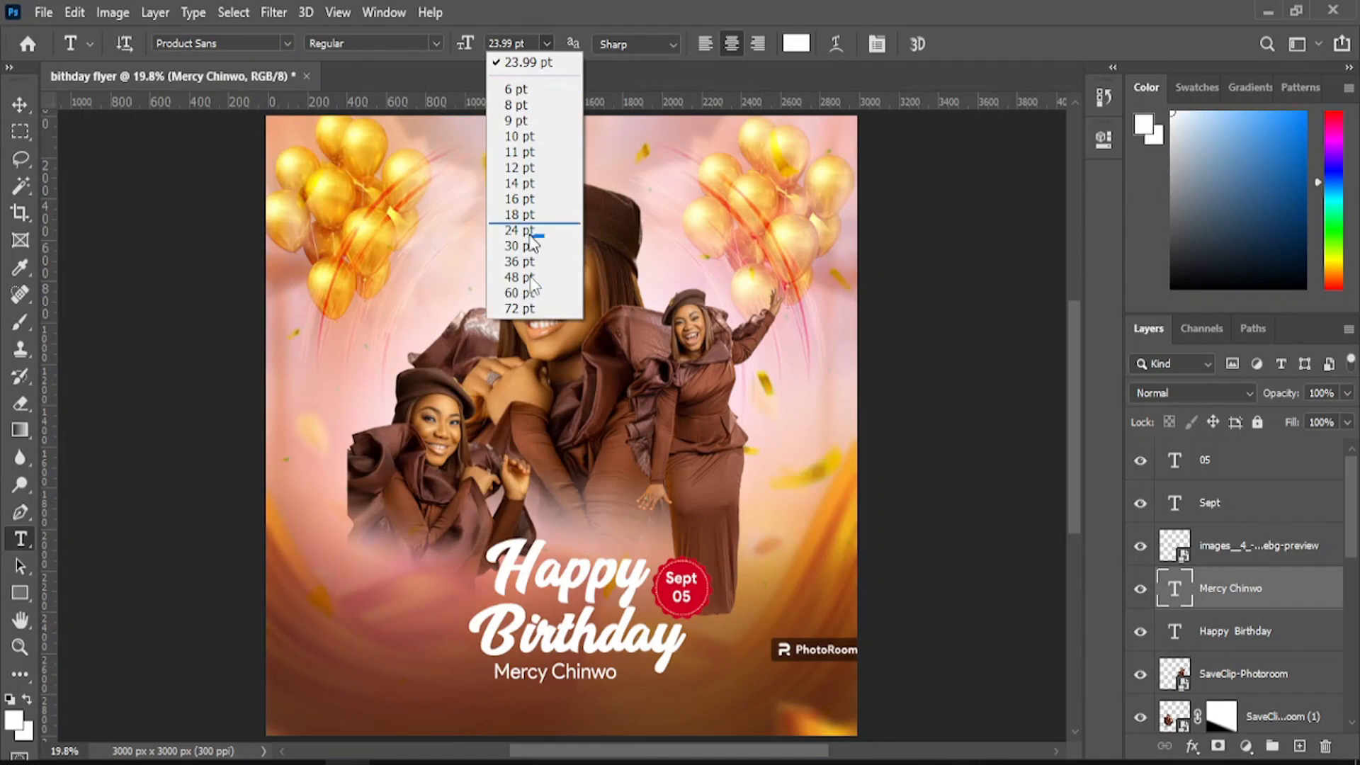
click(526, 245)
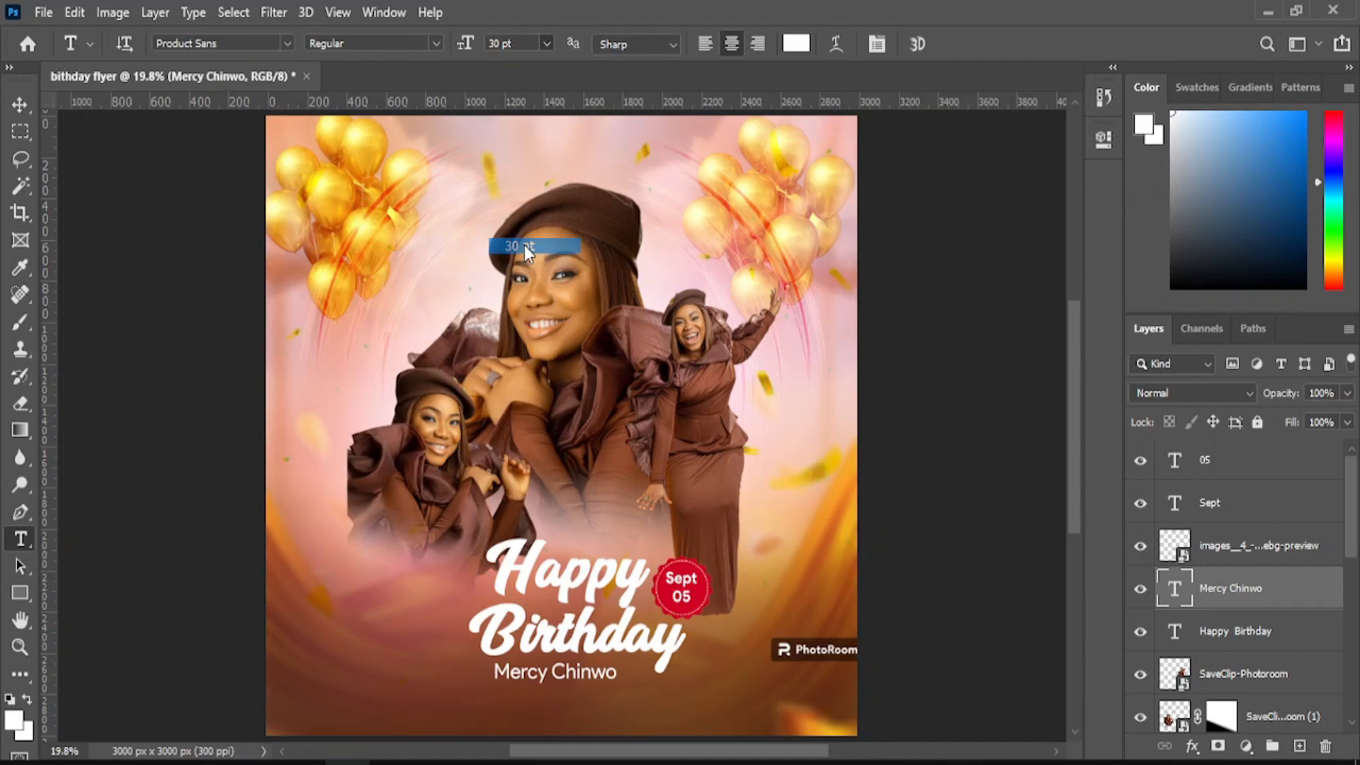
click(19, 104)
drag(578, 682, 578, 680)
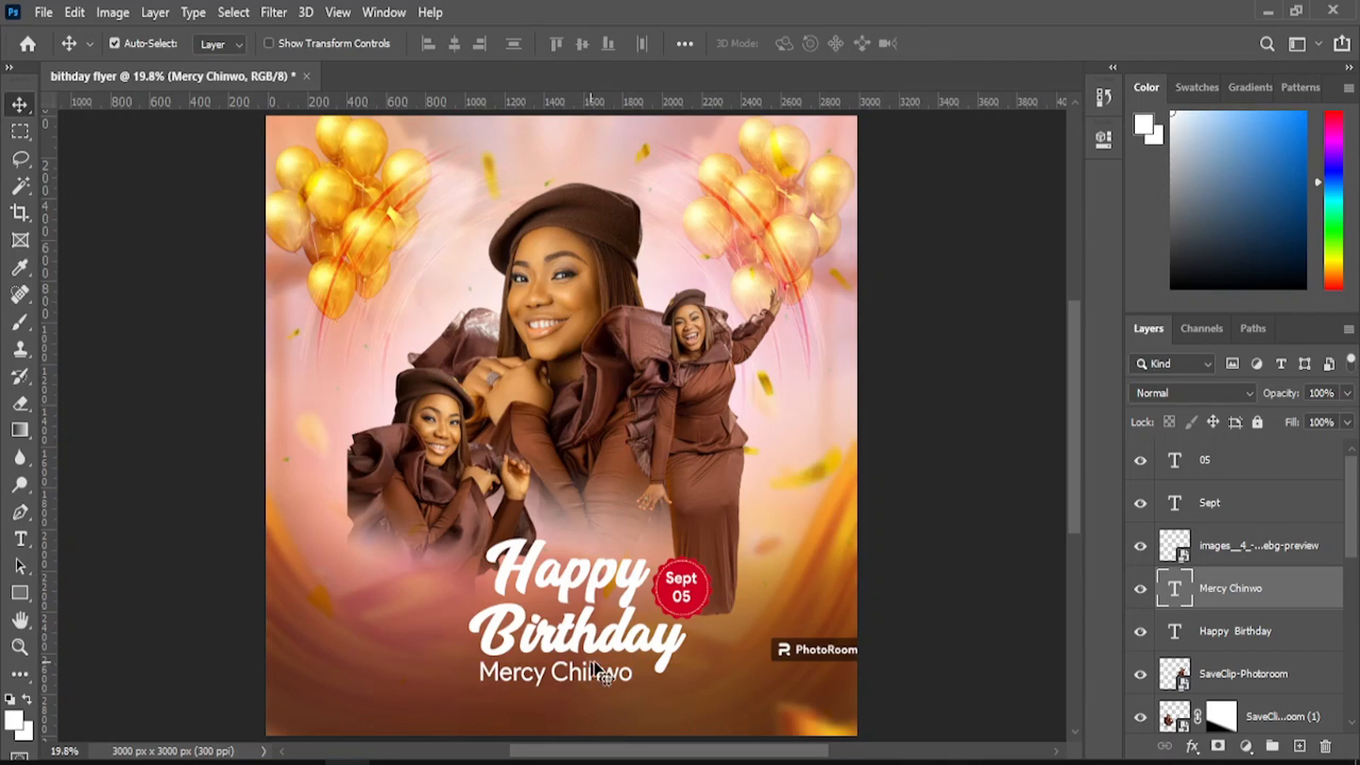
click(741, 586)
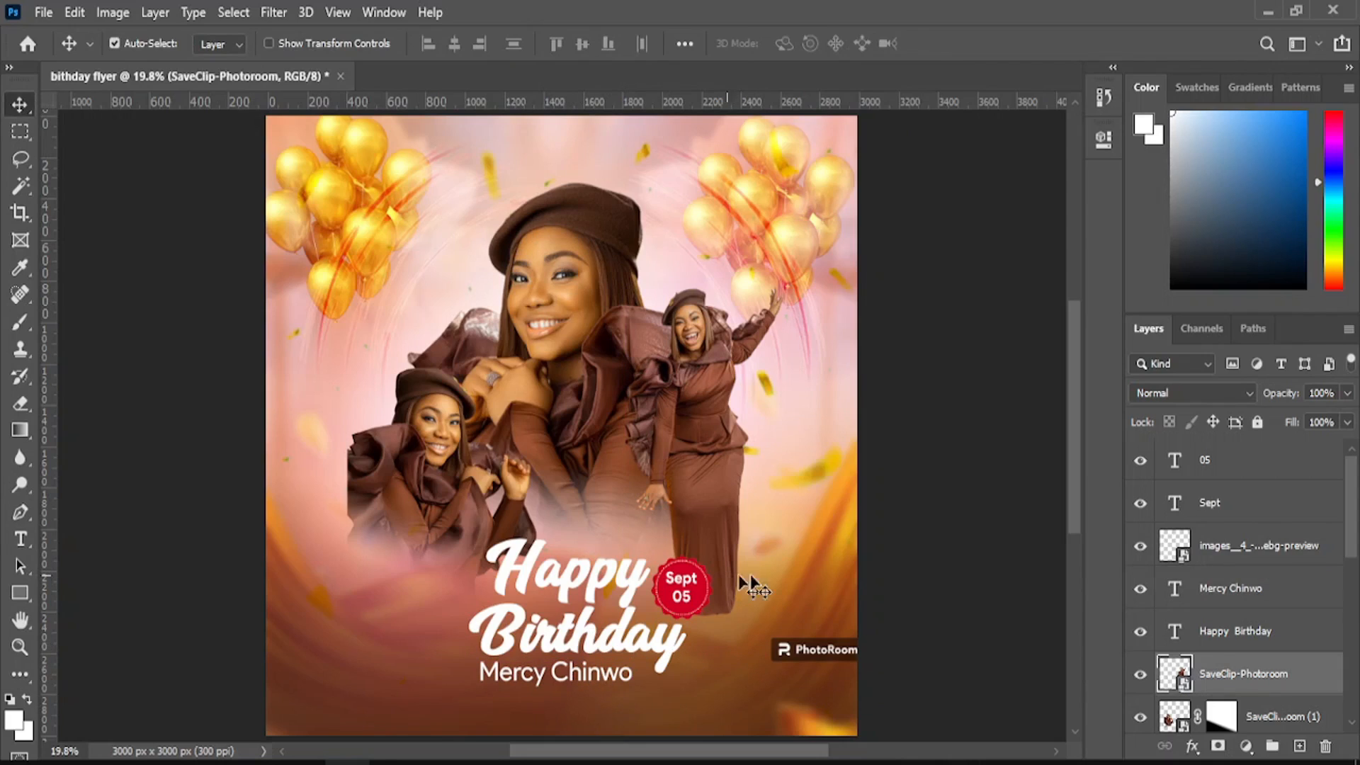
- Add a layer mask to the standing portrait, hide the badge layers, and erase the PhotoRoom watermark
click(1218, 746)
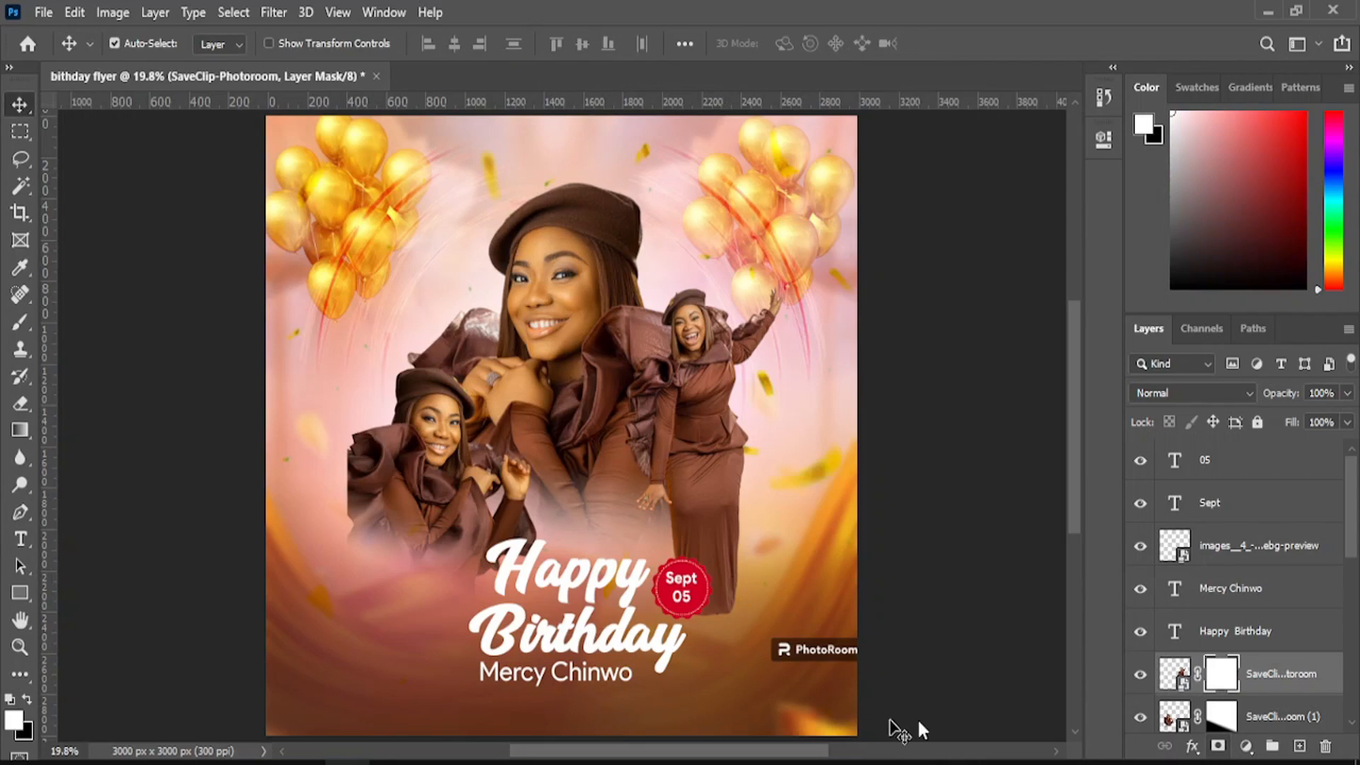
scroll(1074, 475, down, 5)
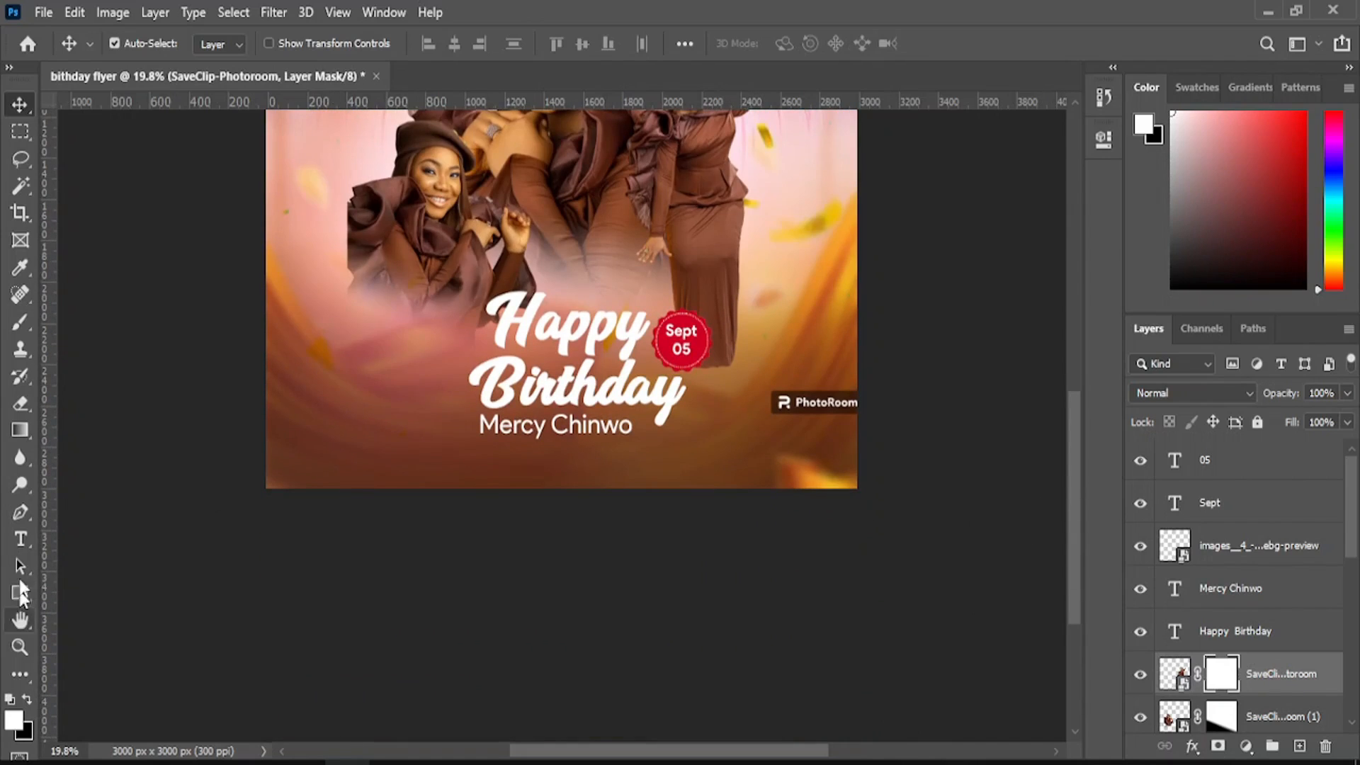
click(20, 647)
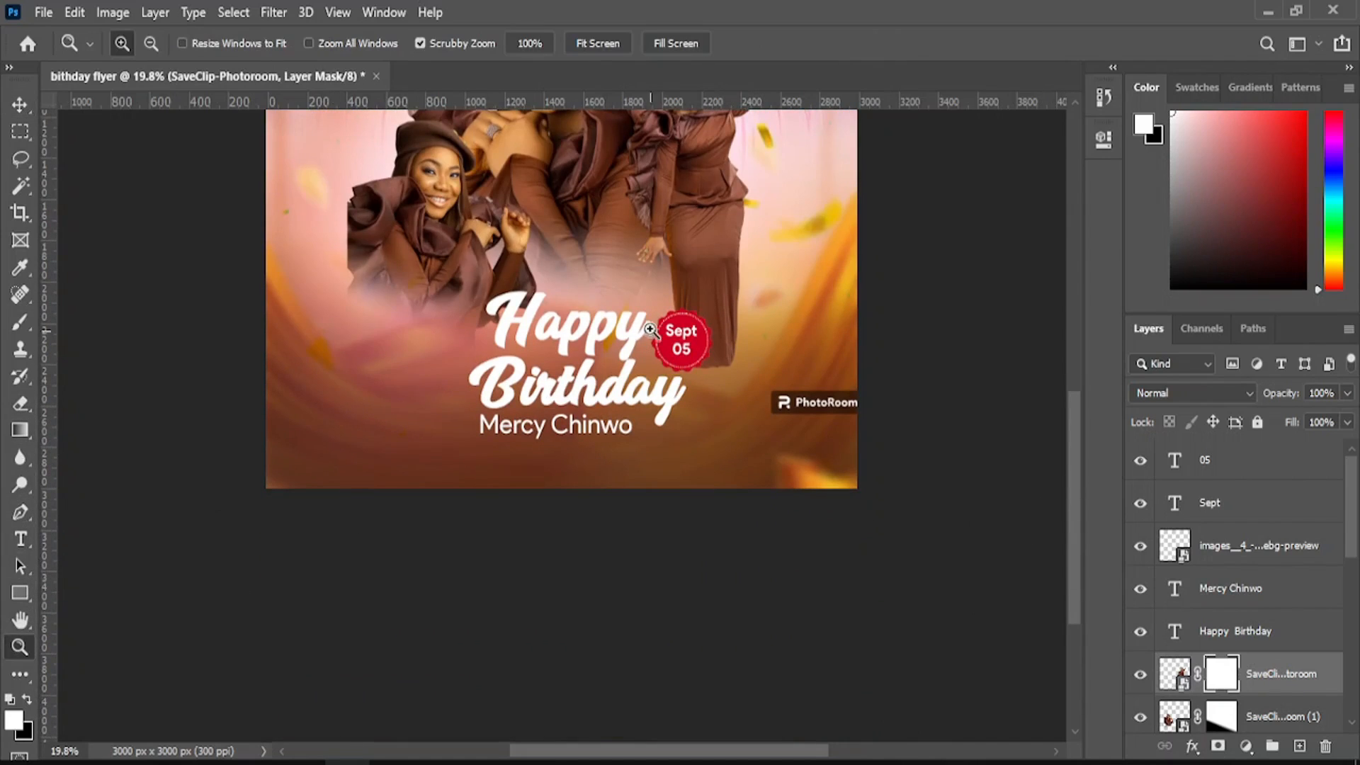
drag(651, 328, 756, 247)
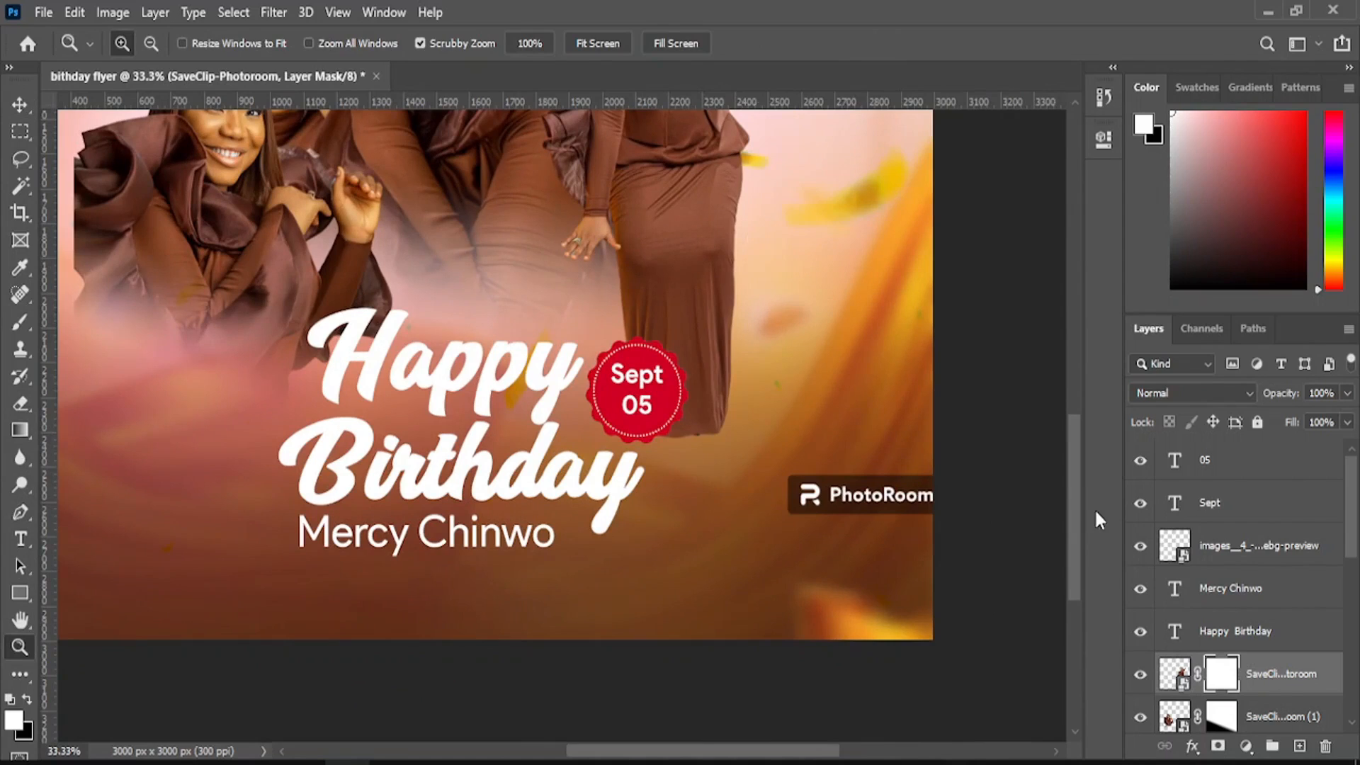
click(1142, 547)
click(1141, 505)
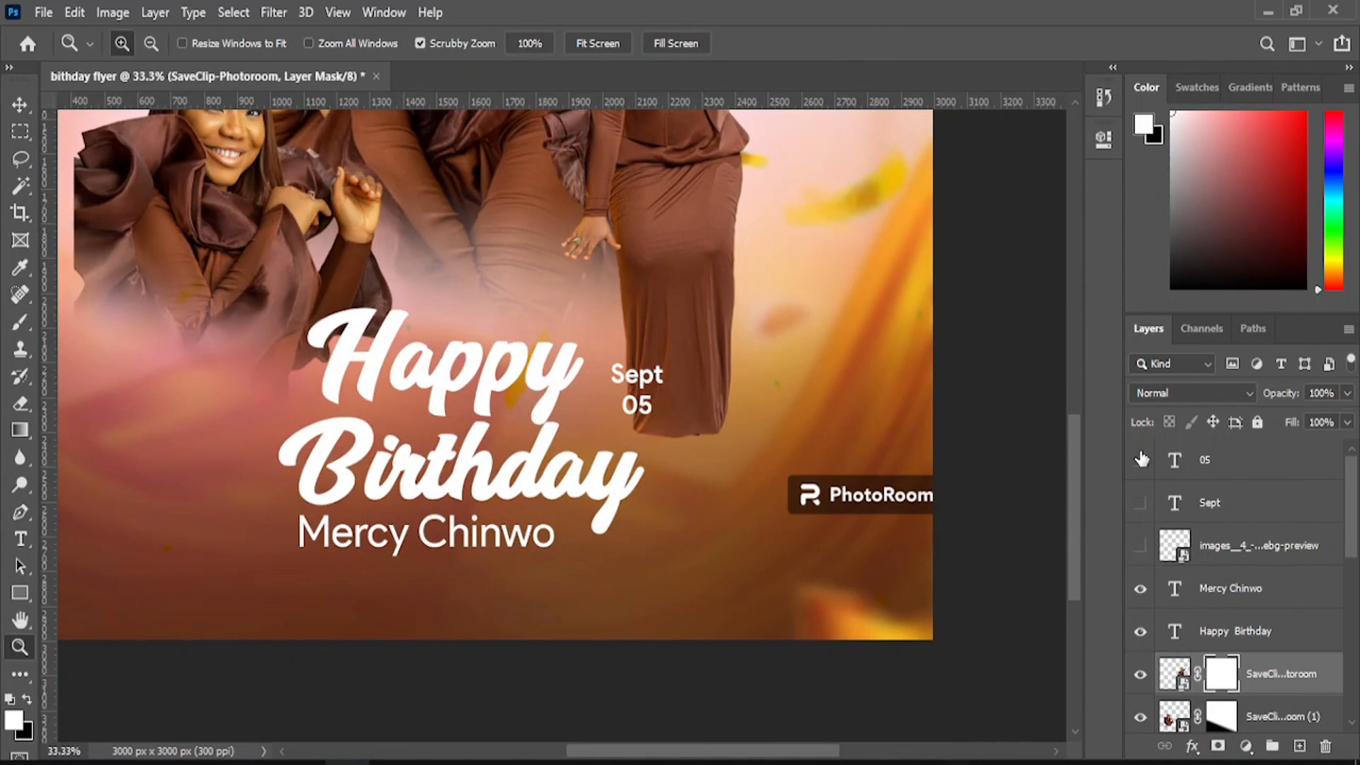
click(1141, 461)
click(21, 105)
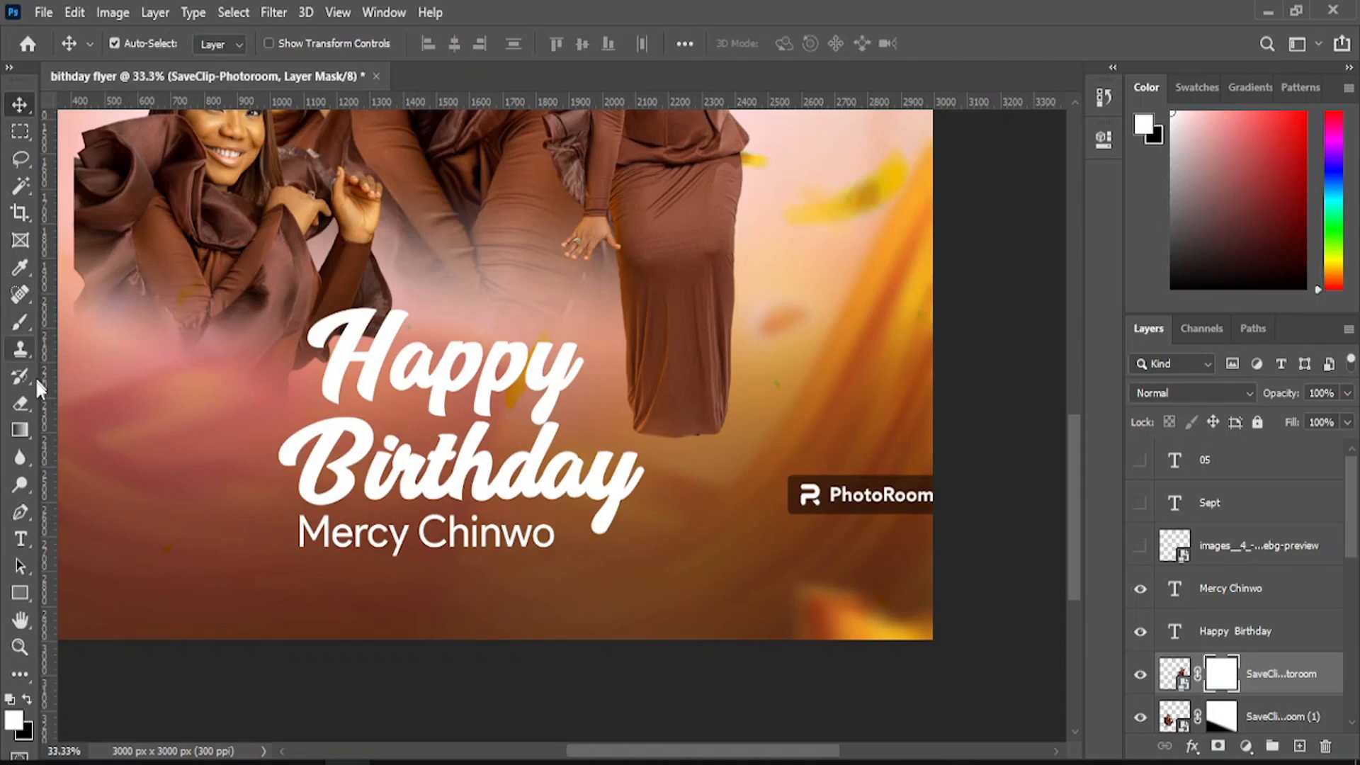
click(20, 404)
mouse_move(811, 496)
mouse_down()
mouse_move(939, 490)
mouse_move(820, 481)
mouse_move(783, 495)
mouse_up()
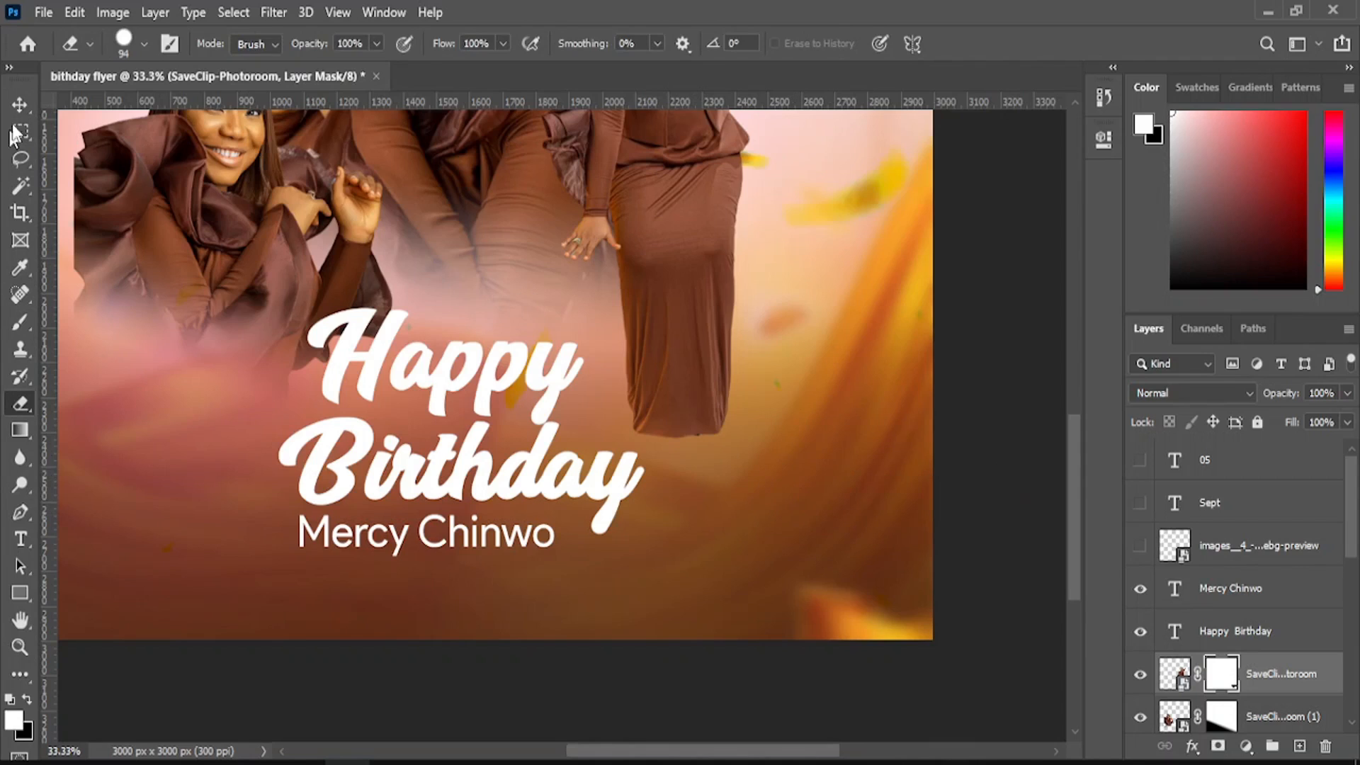
click(20, 105)
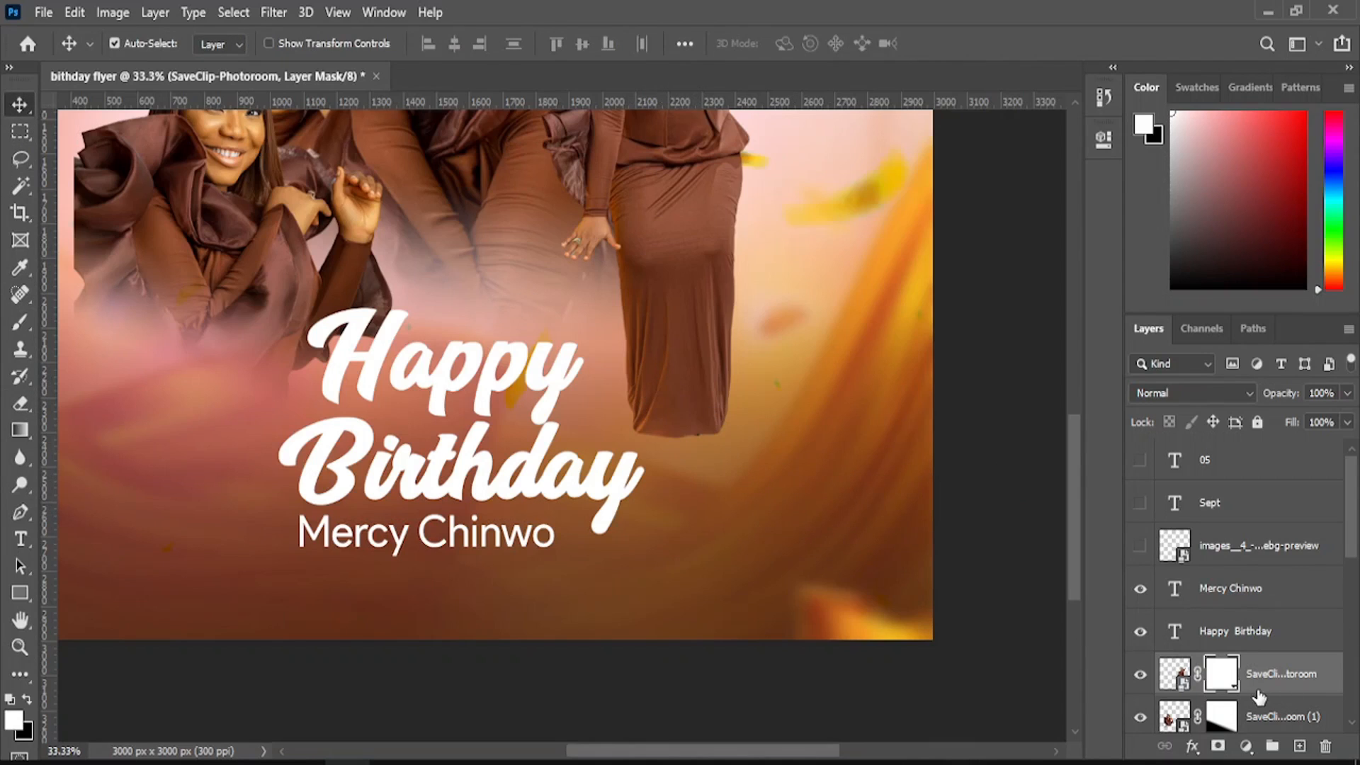
- Draw a gradient on the mask to fade out the bottom of the dress
click(20, 430)
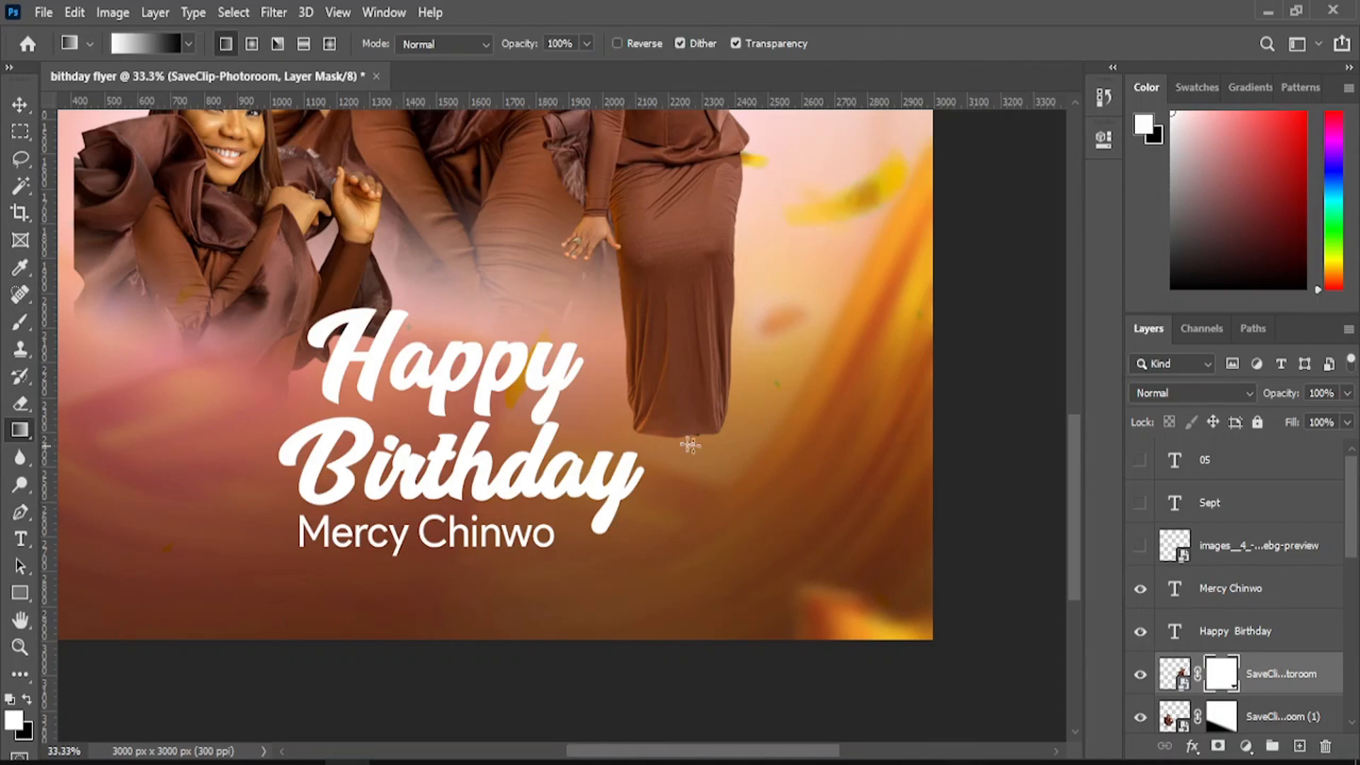
drag(670, 370, 683, 446)
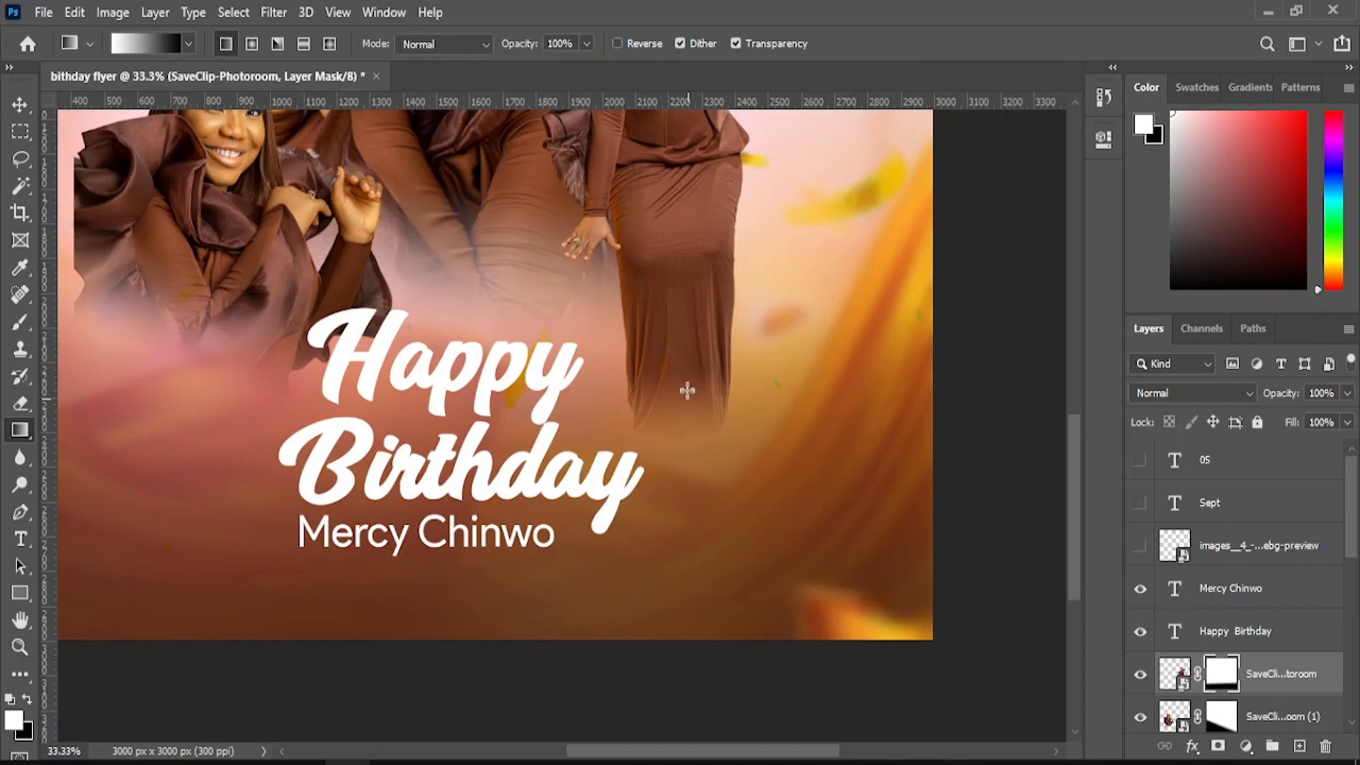
key(ctrl+z)
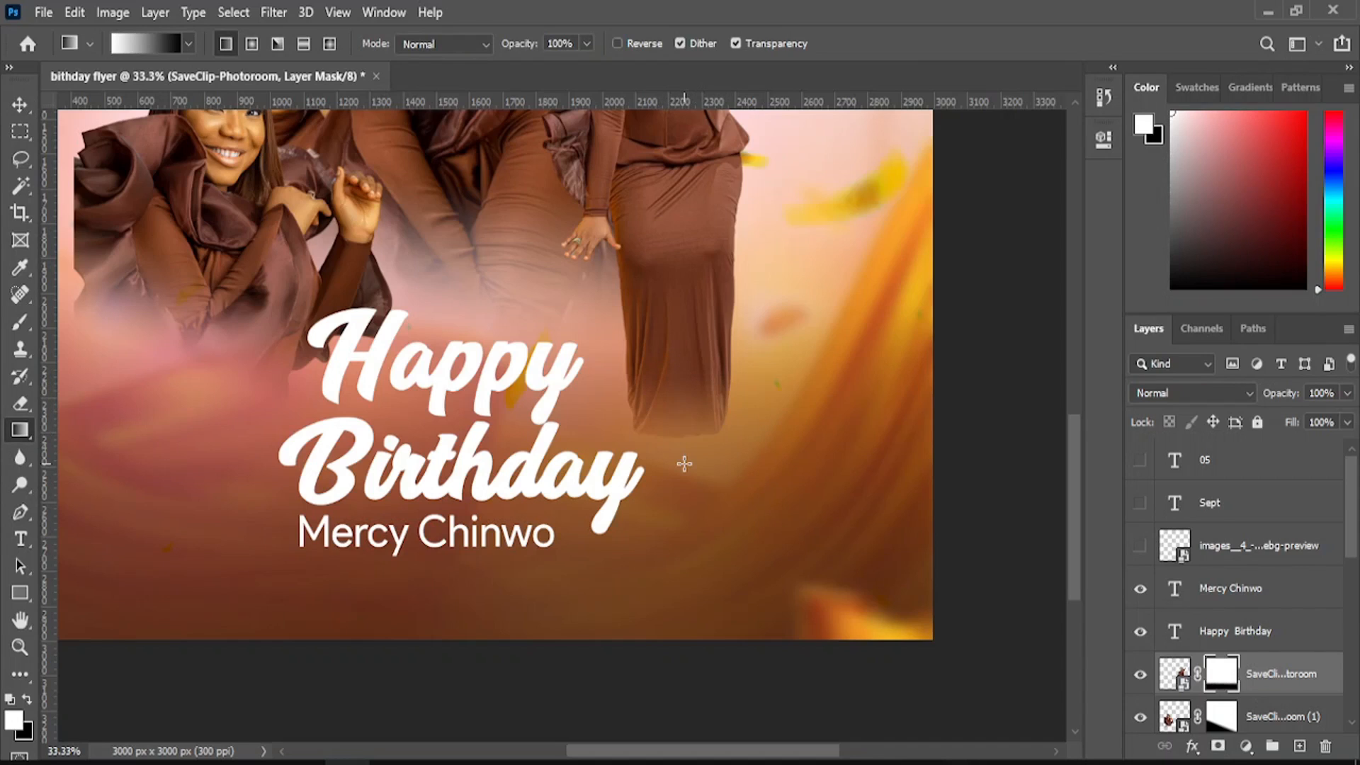
drag(680, 391, 672, 431)
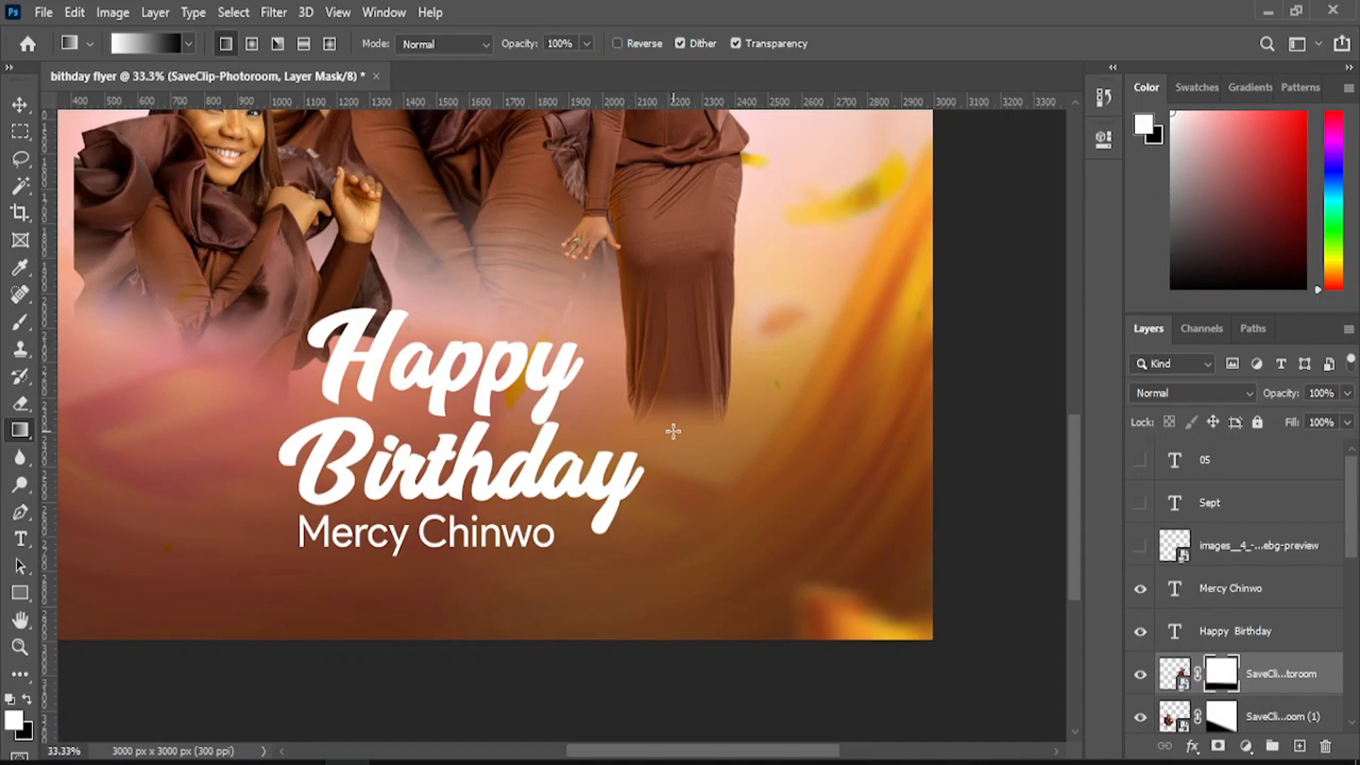
click(20, 104)
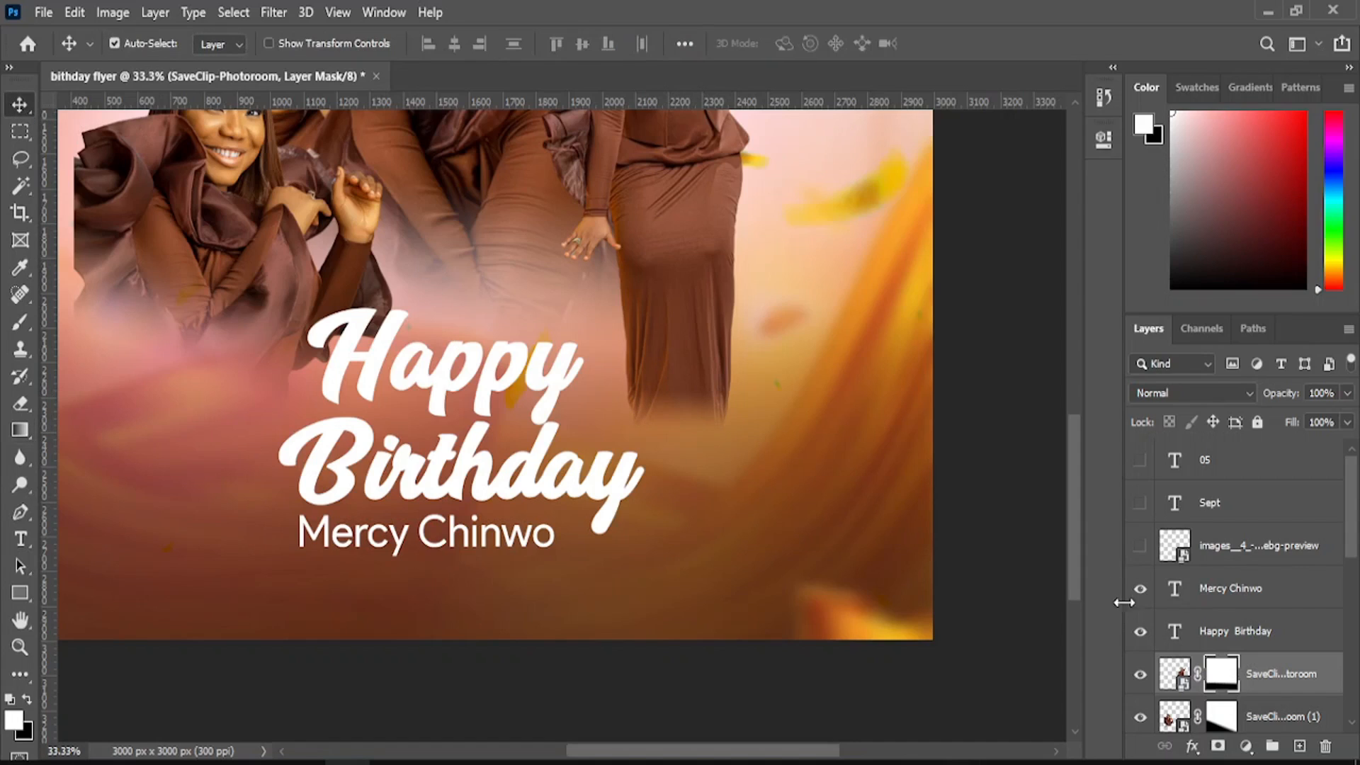
- Show the badge layers again and group the red badge, Sept and 05 into Group 1
drag(1139, 547, 1142, 484)
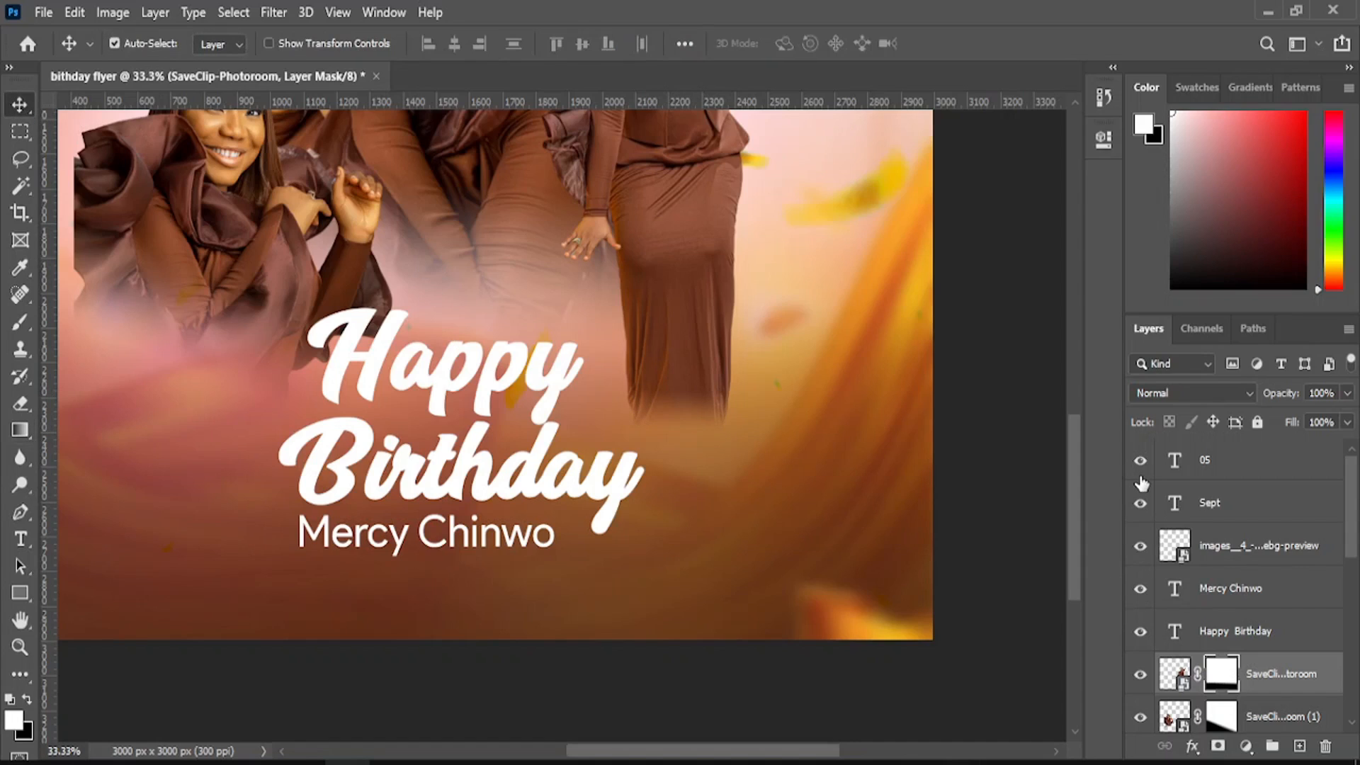
click(1236, 551)
key(ctrl)
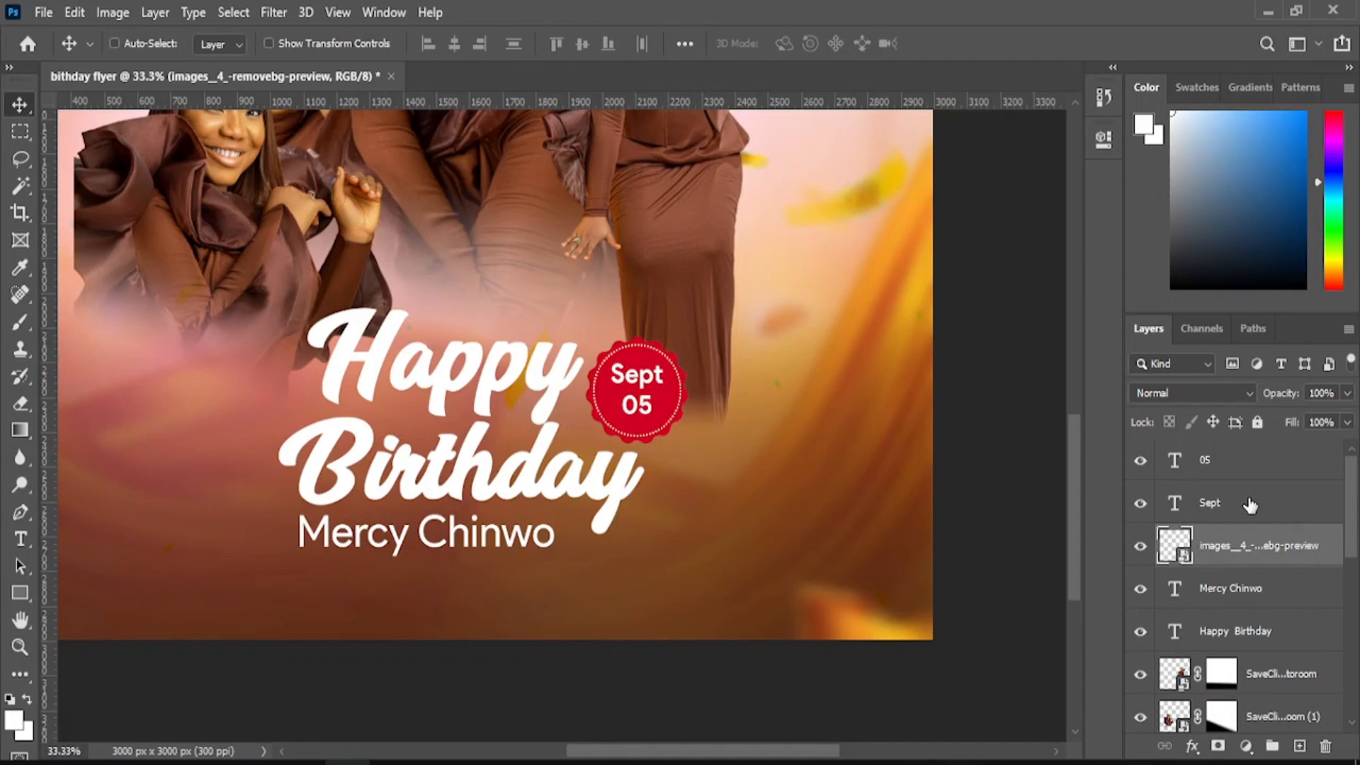
ctrl+click(1251, 505)
ctrl+click(1244, 470)
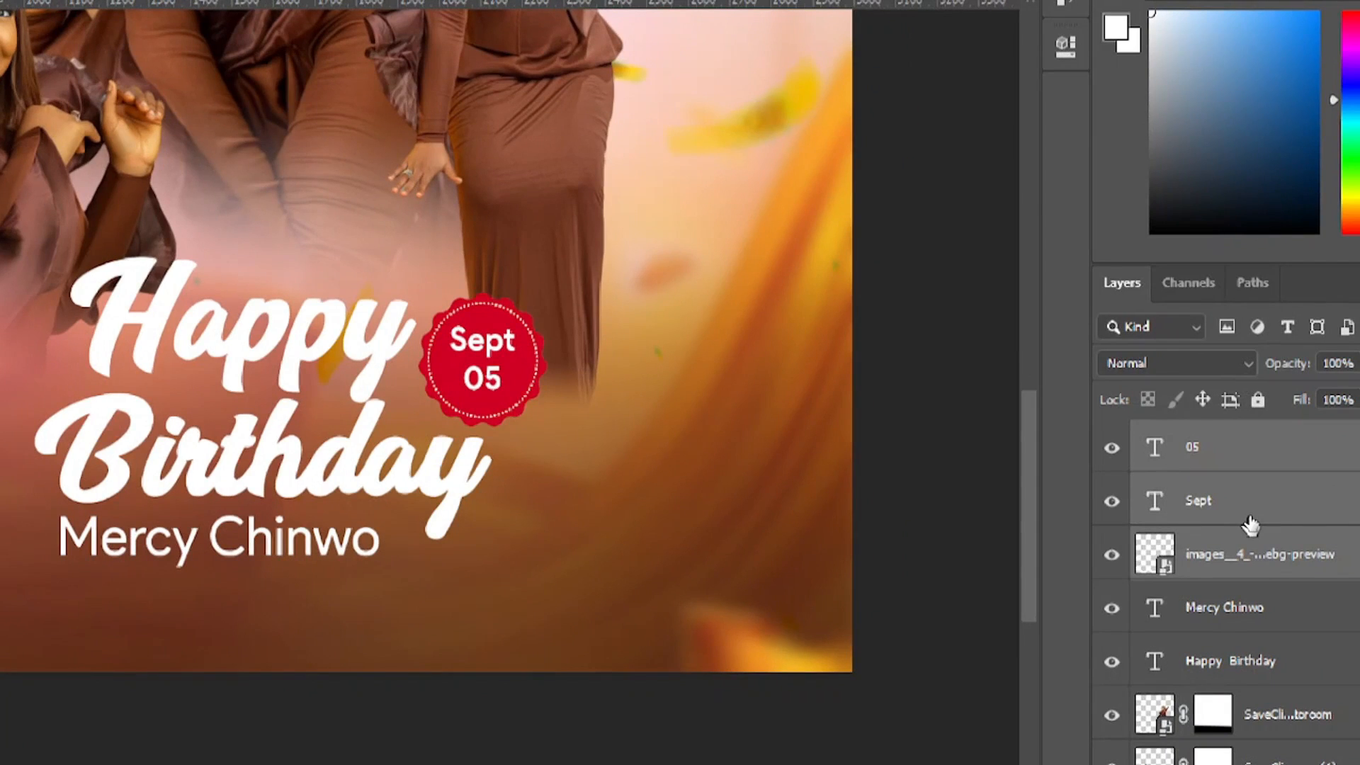
key(ctrl+g)
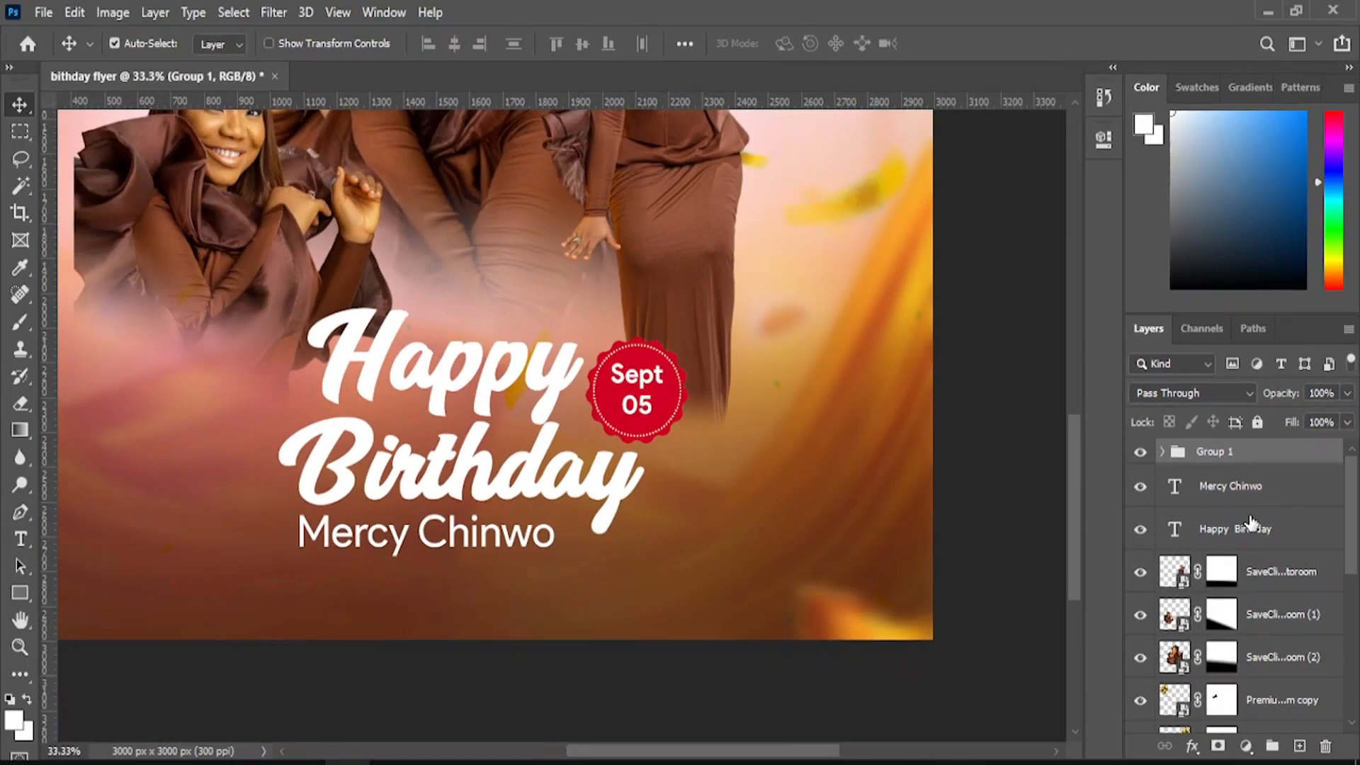
- Rename the new group to 'date'
double_click(1230, 451)
text(date)
key(Return)
click(1141, 452)
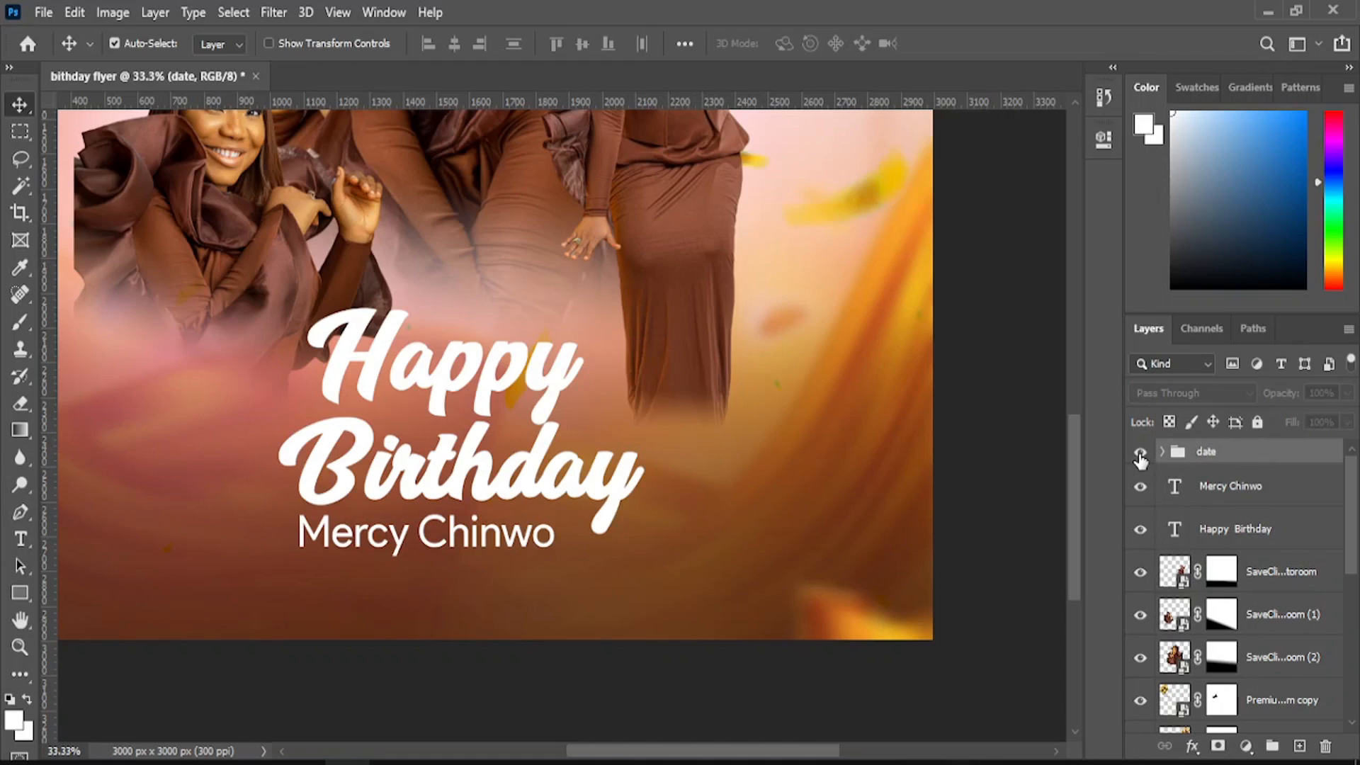
click(1140, 452)
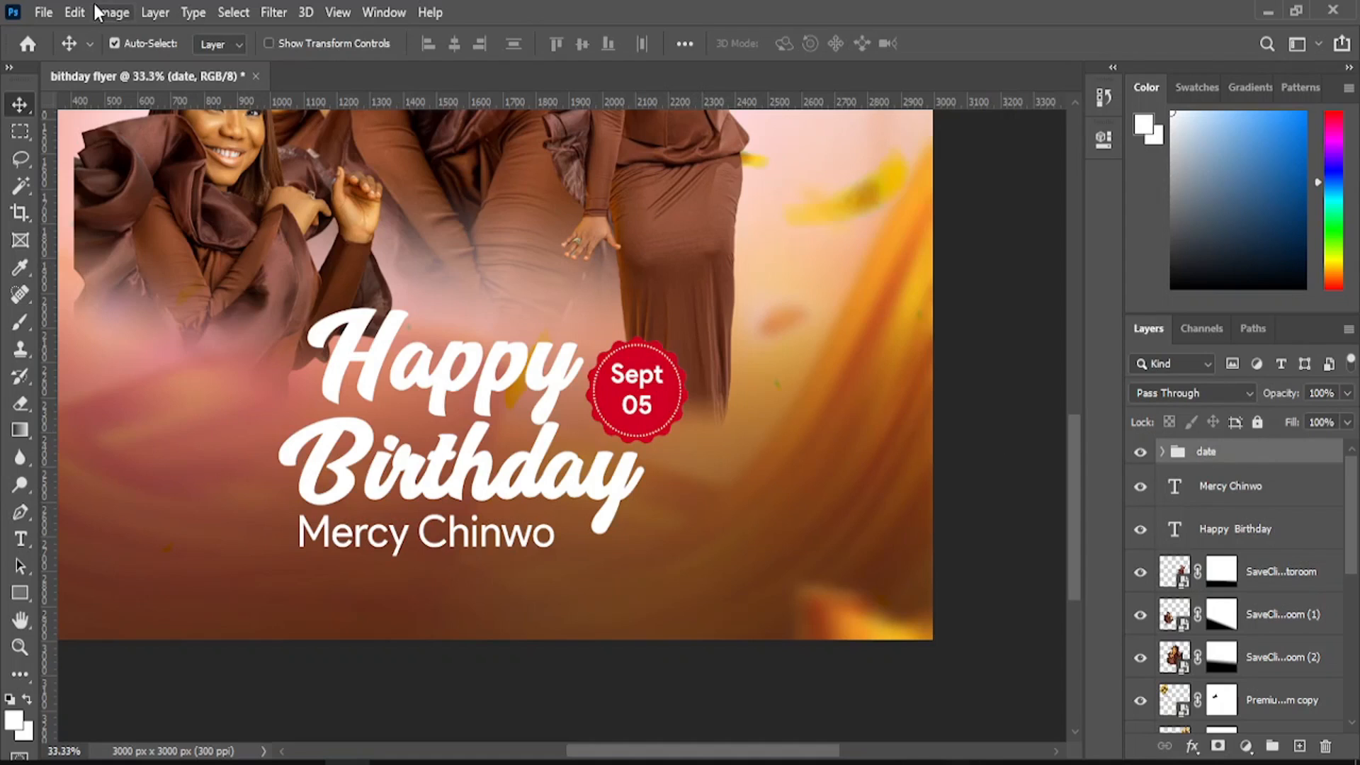
- Free Transform the date badge group down to about 70% beside Happy
click(75, 12)
click(217, 465)
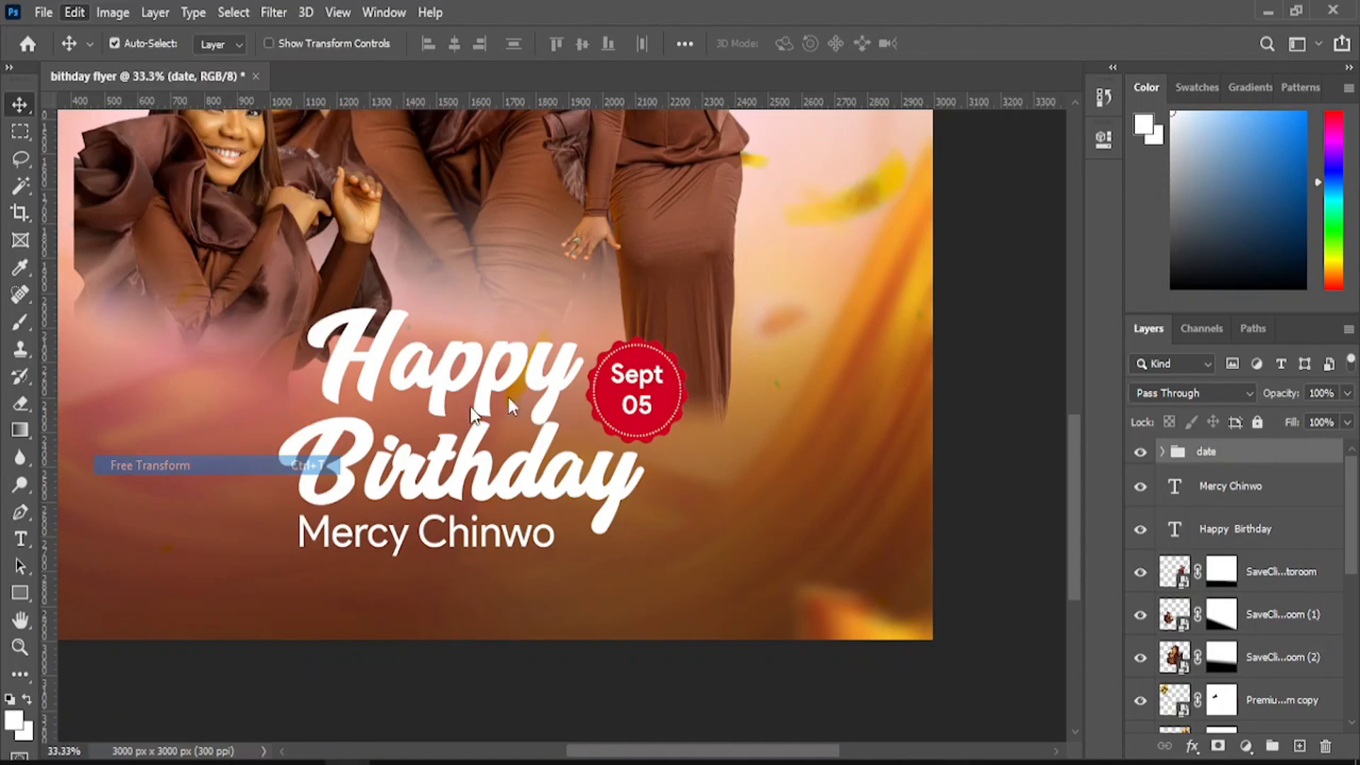
drag(686, 340, 649, 368)
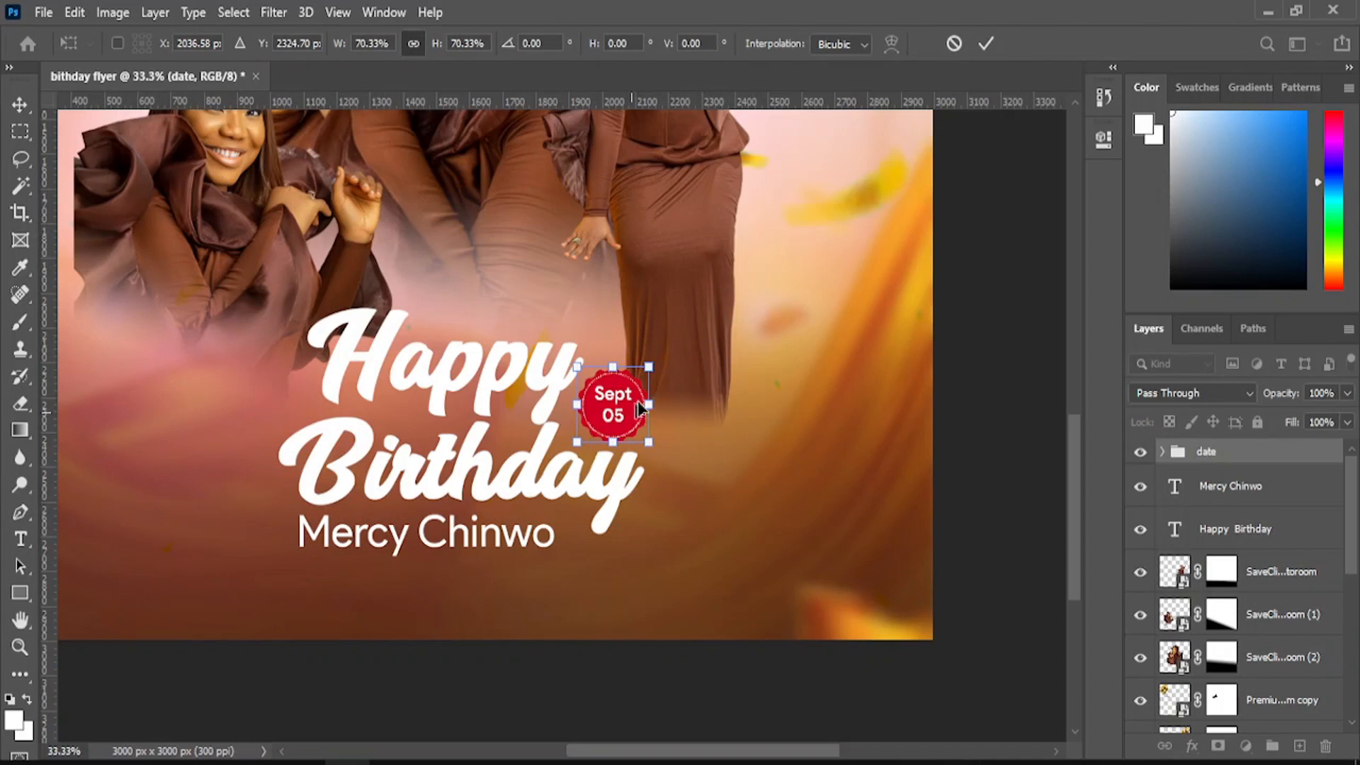
click(986, 43)
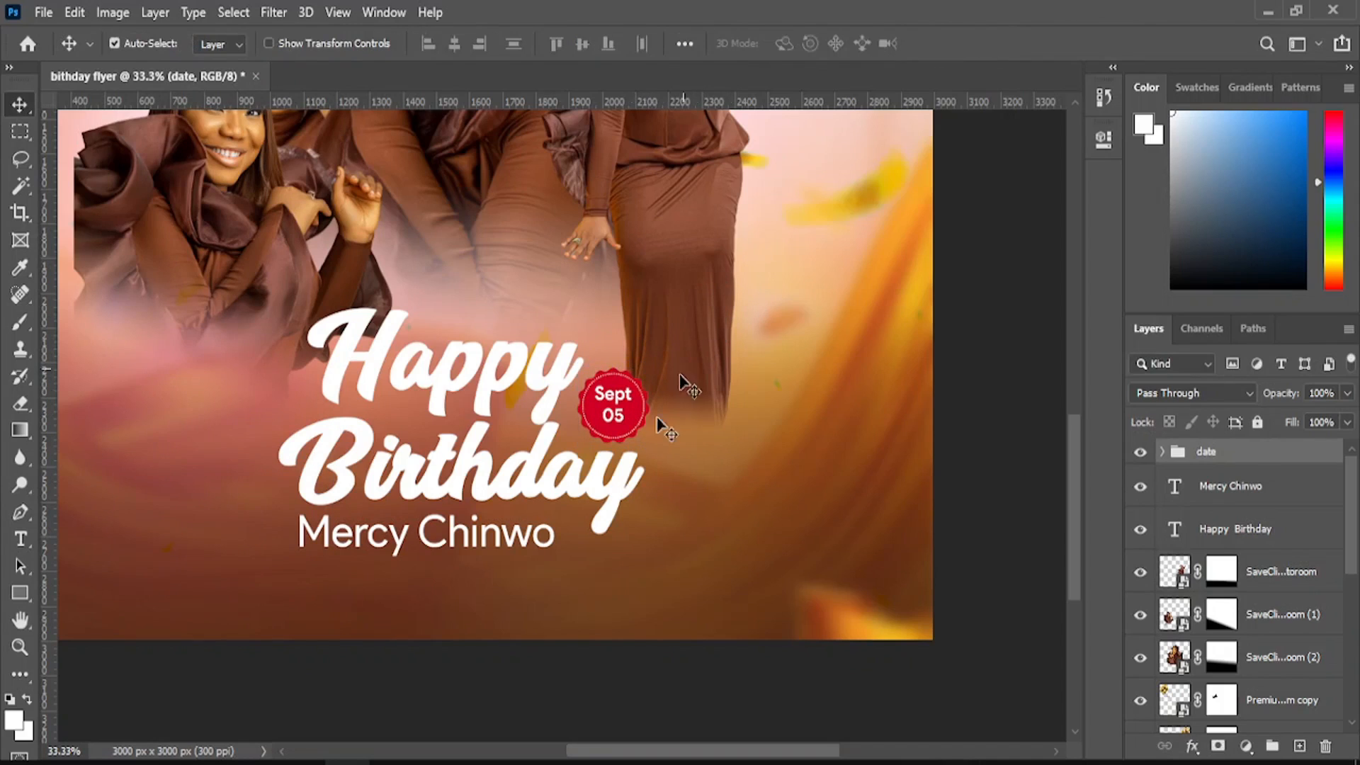
click(539, 542)
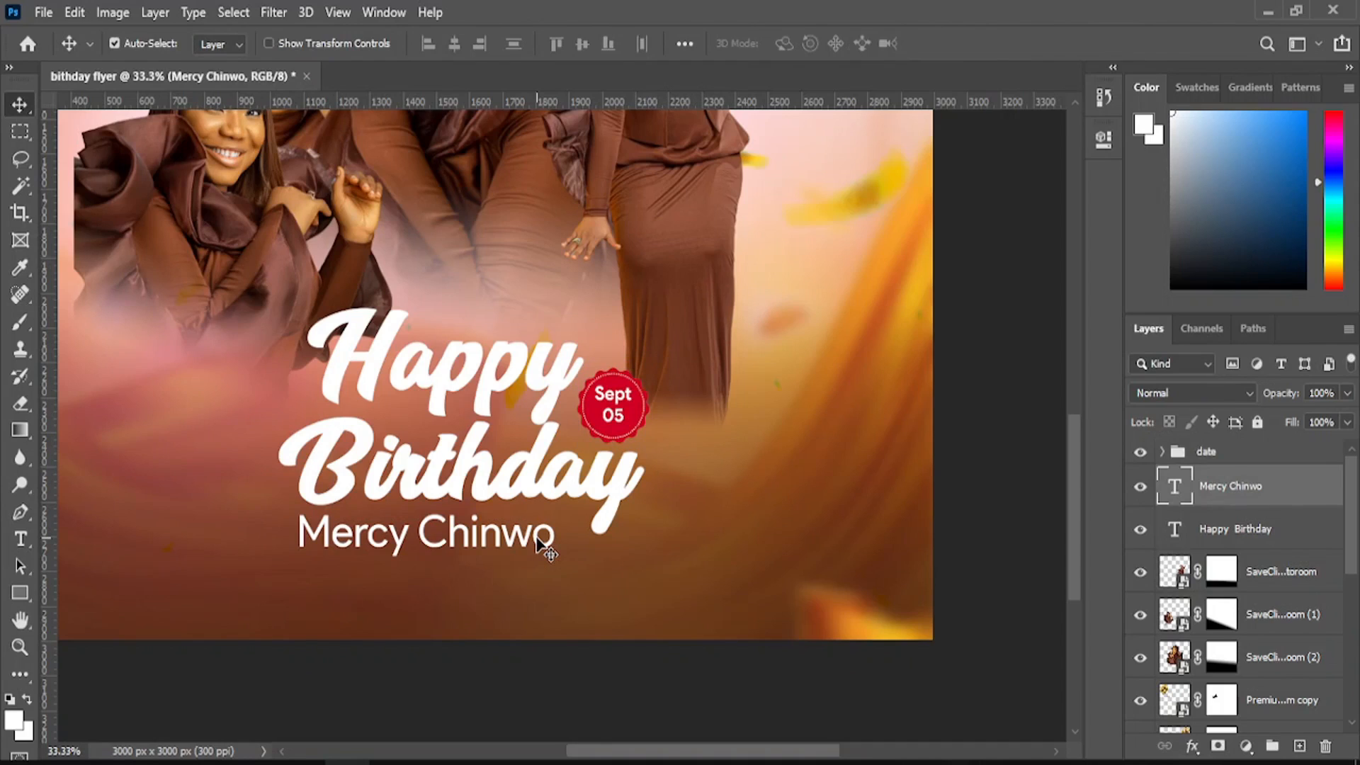
drag(538, 542, 533, 543)
- Fit the flyer on screen and enable a Stroke effect on Happy Birthday
click(20, 647)
right_click(354, 412)
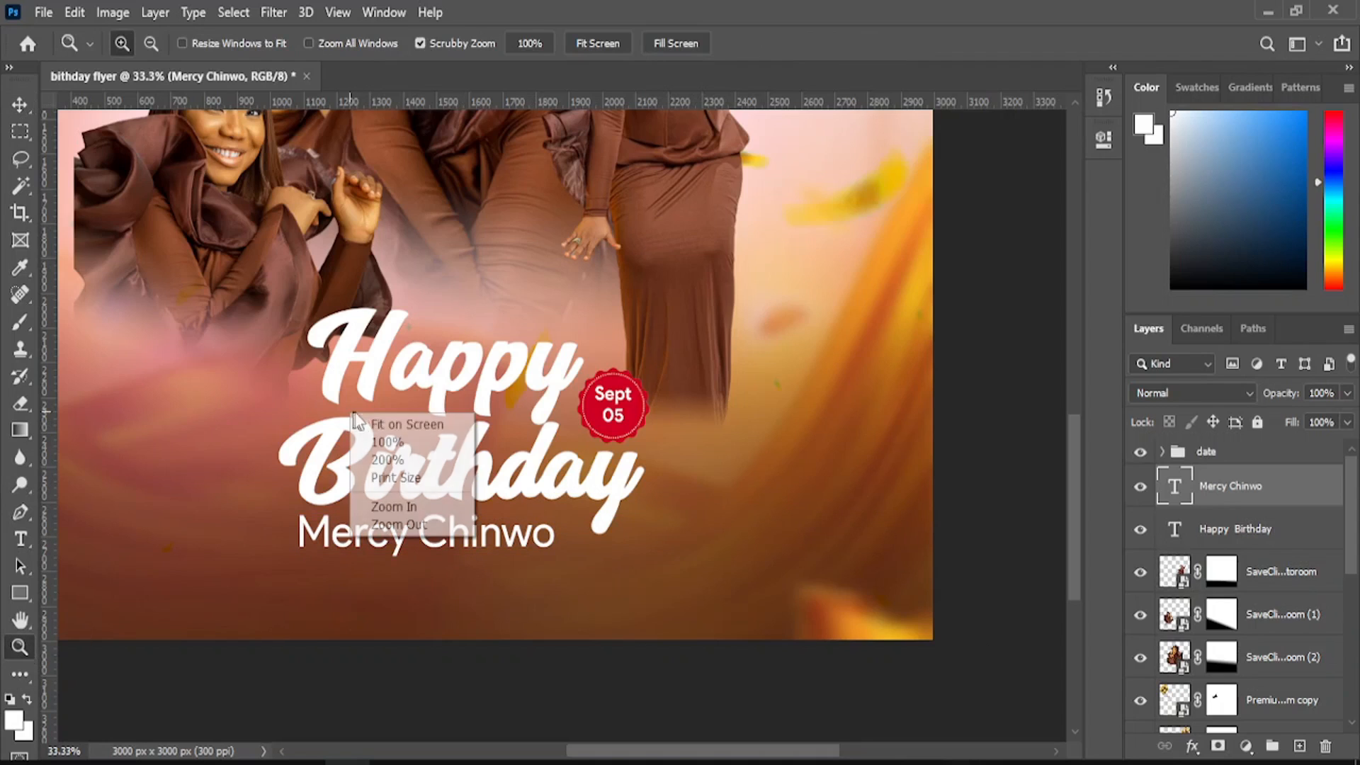
click(382, 425)
click(1193, 747)
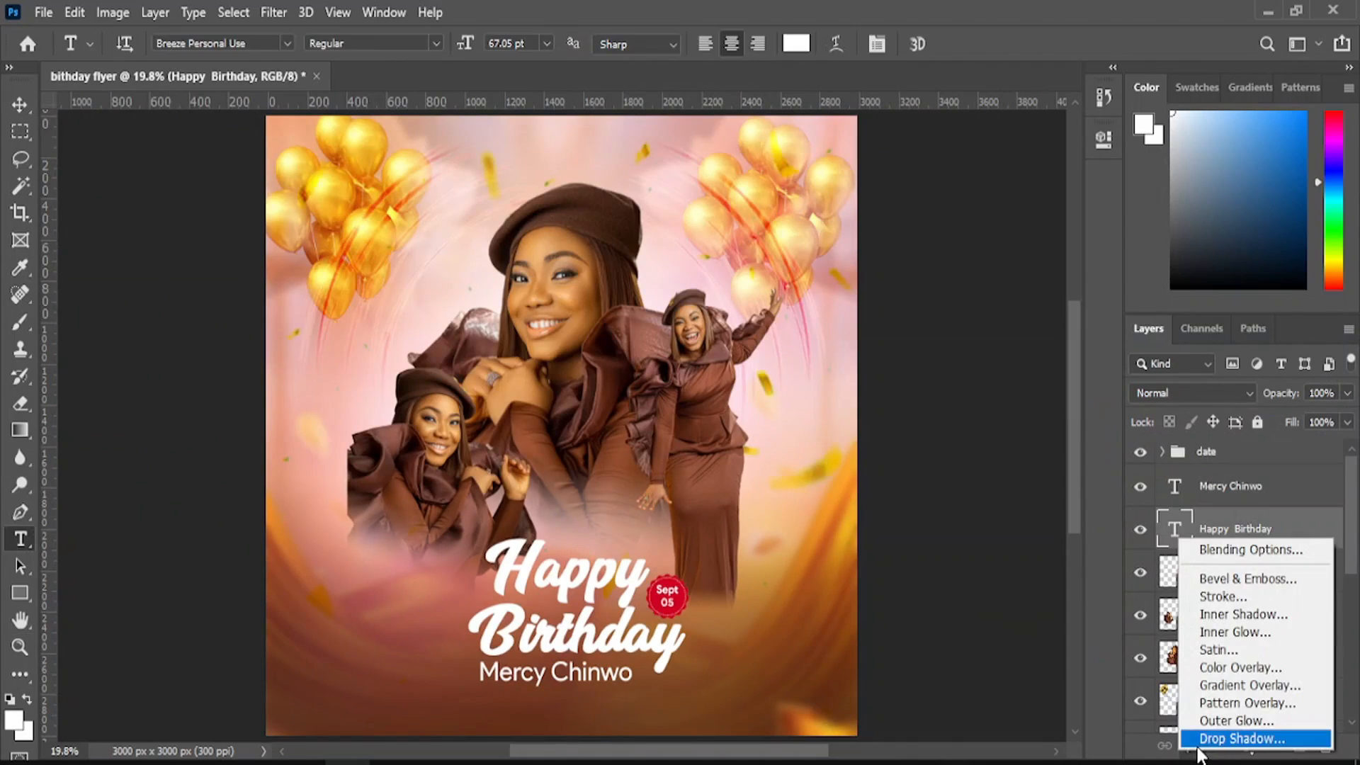
click(1217, 553)
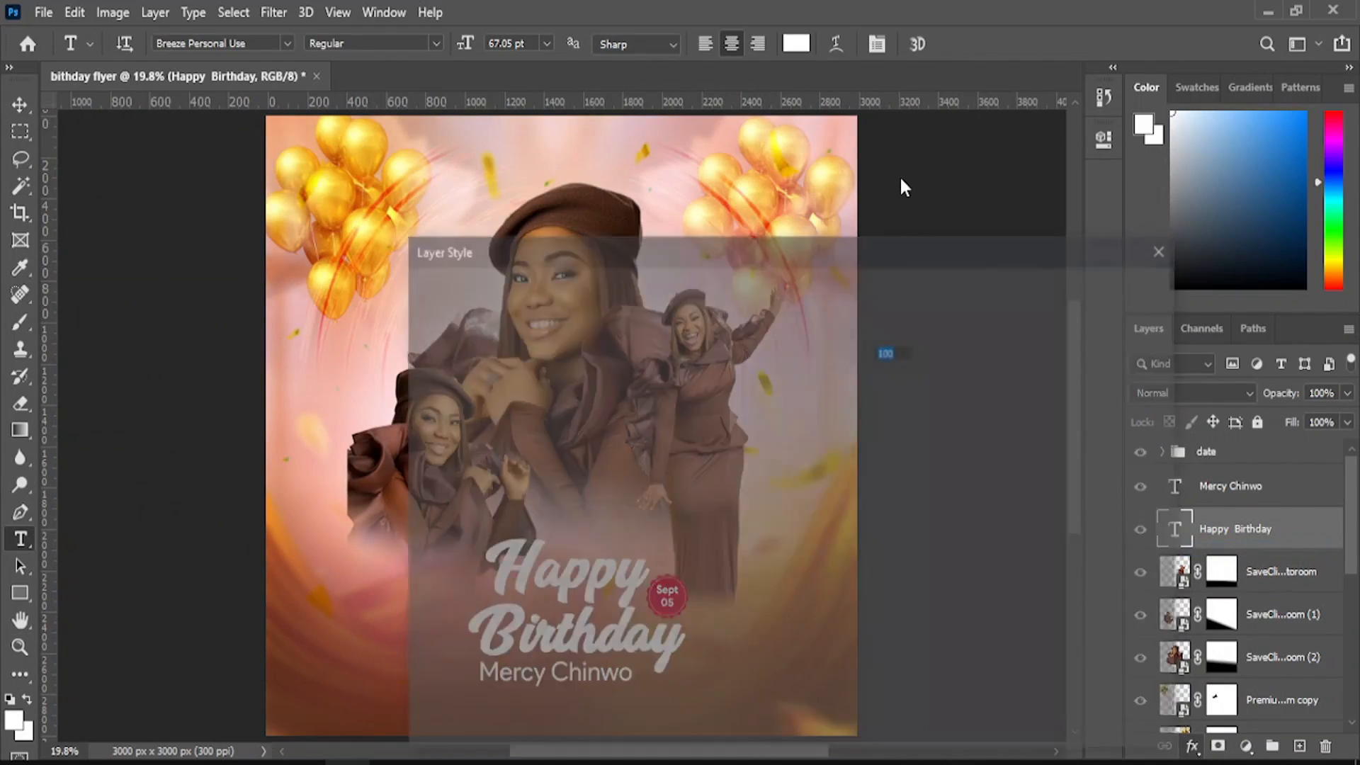
drag(838, 248, 1313, 184)
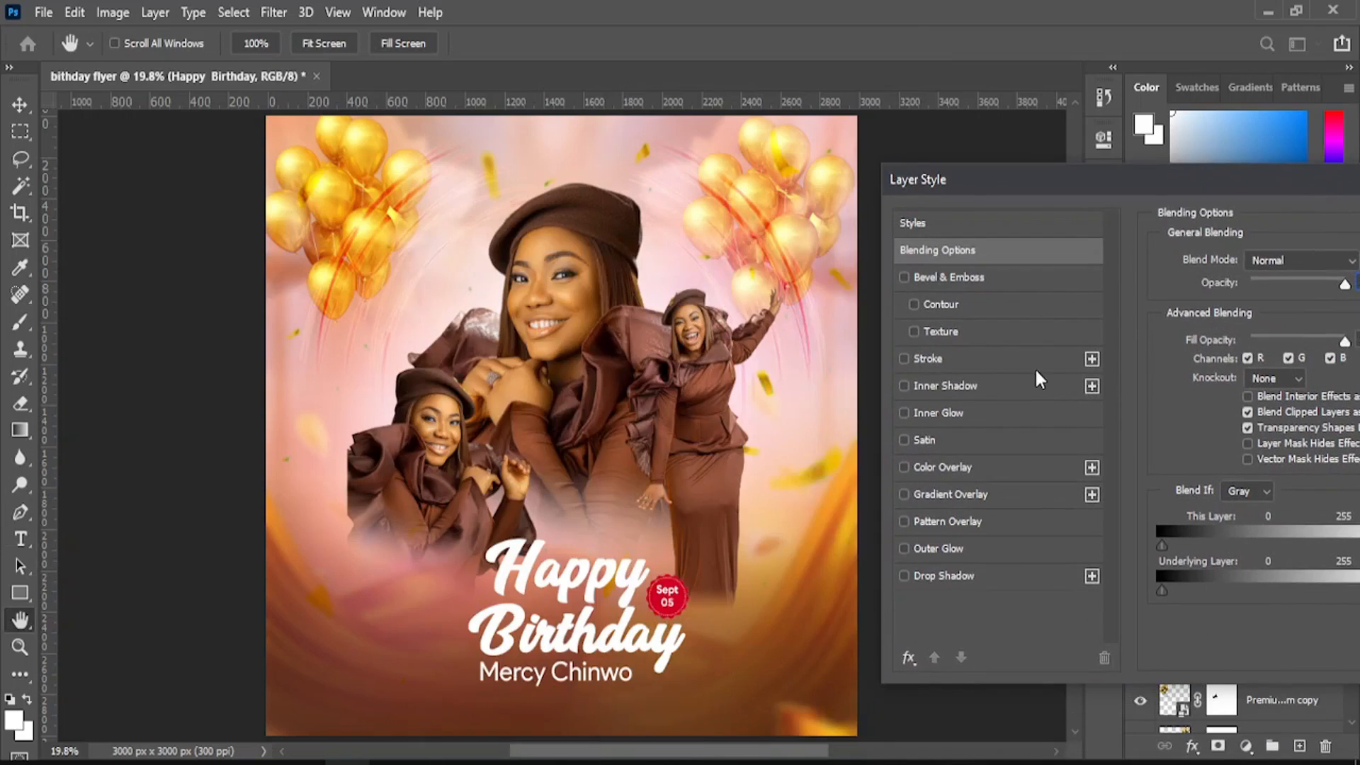
click(949, 358)
- Make the stroke red, positioned Outside, at 16 px
click(1207, 410)
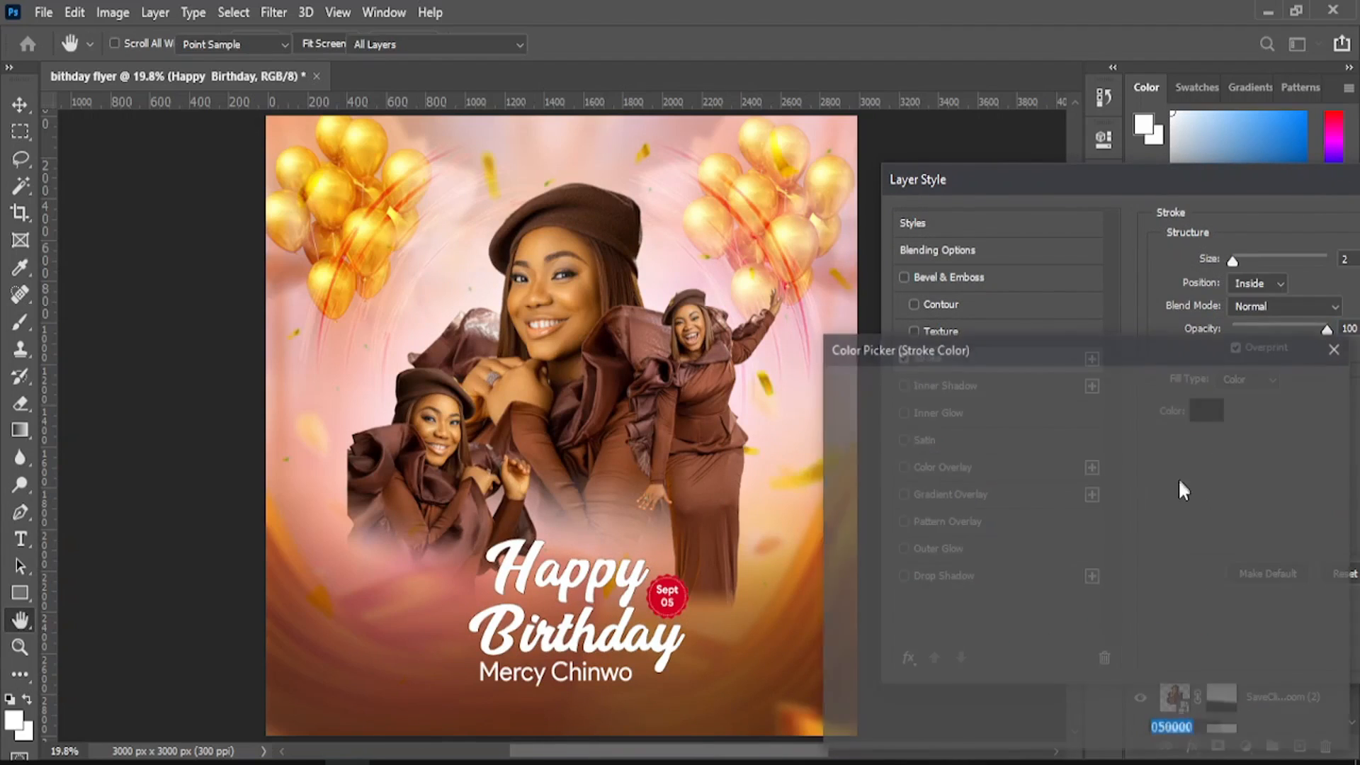
click(1109, 629)
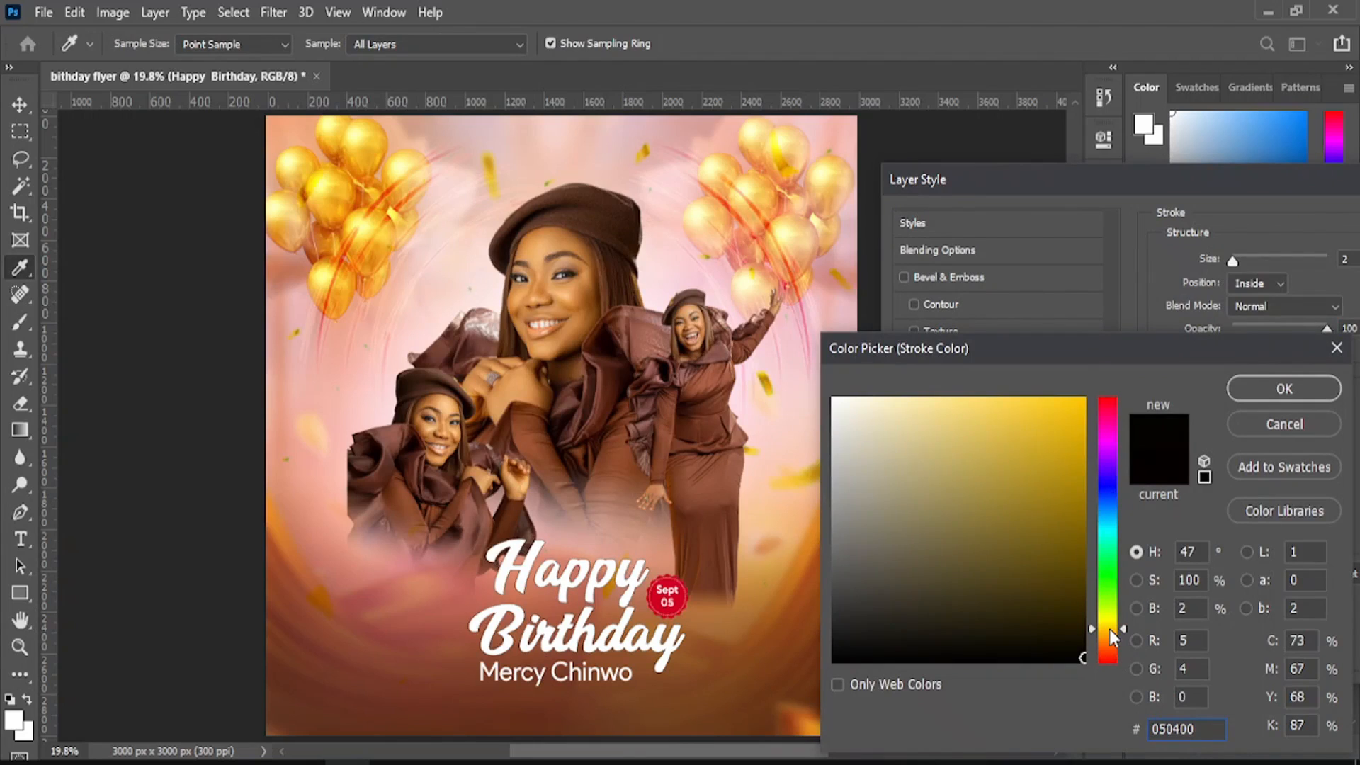
drag(1077, 577, 1084, 397)
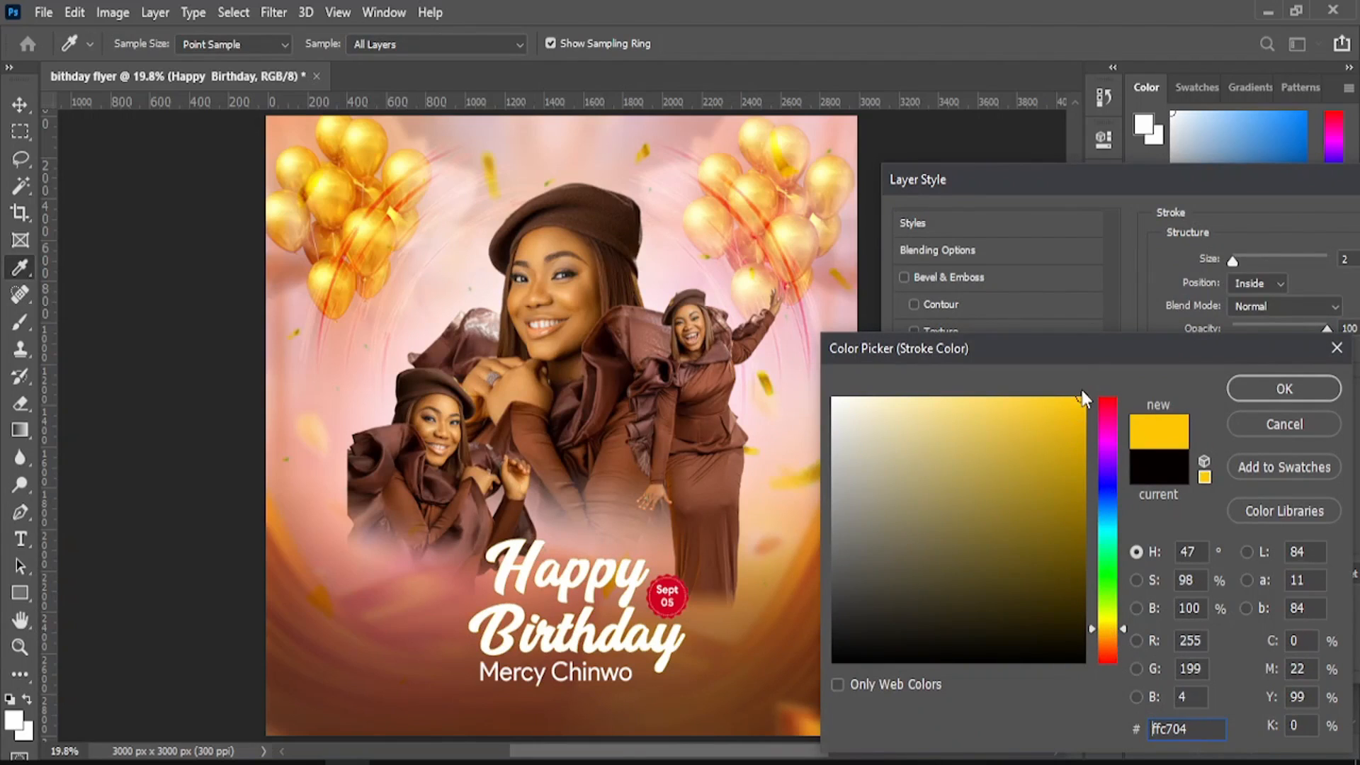
drag(1094, 627, 1096, 662)
click(1261, 386)
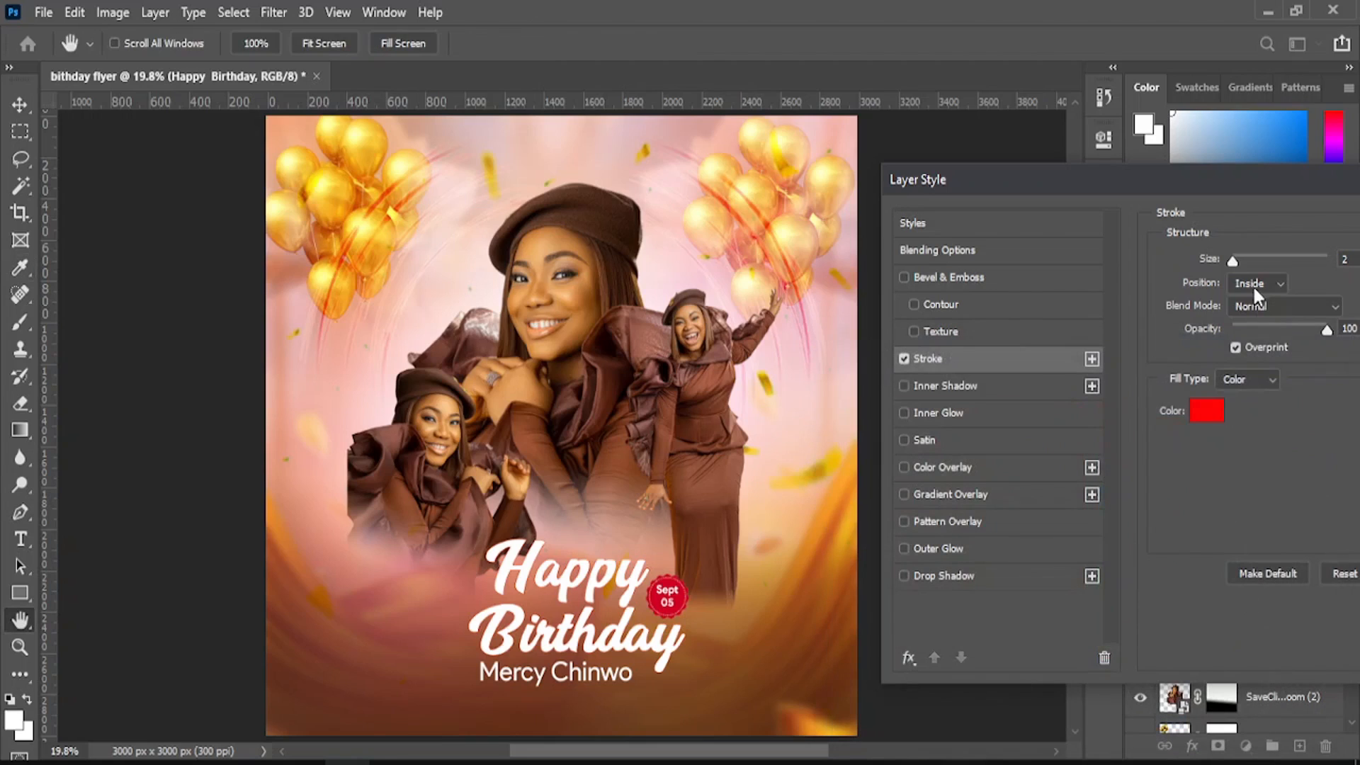
click(1253, 283)
click(1247, 301)
drag(1201, 186, 1054, 174)
drag(1086, 250, 1096, 250)
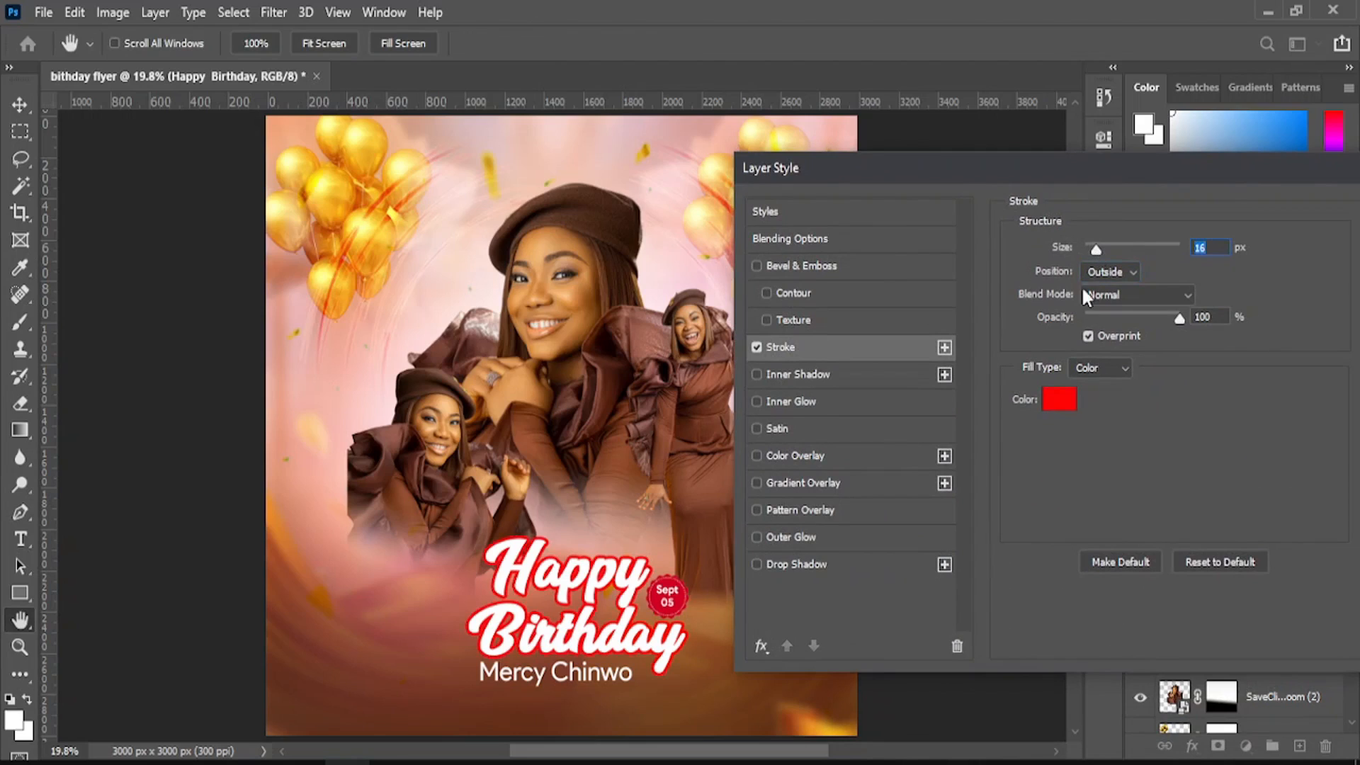
click(1091, 278)
- Sample the Sept 05 badge red for the stroke colour and apply the stroke
click(1061, 399)
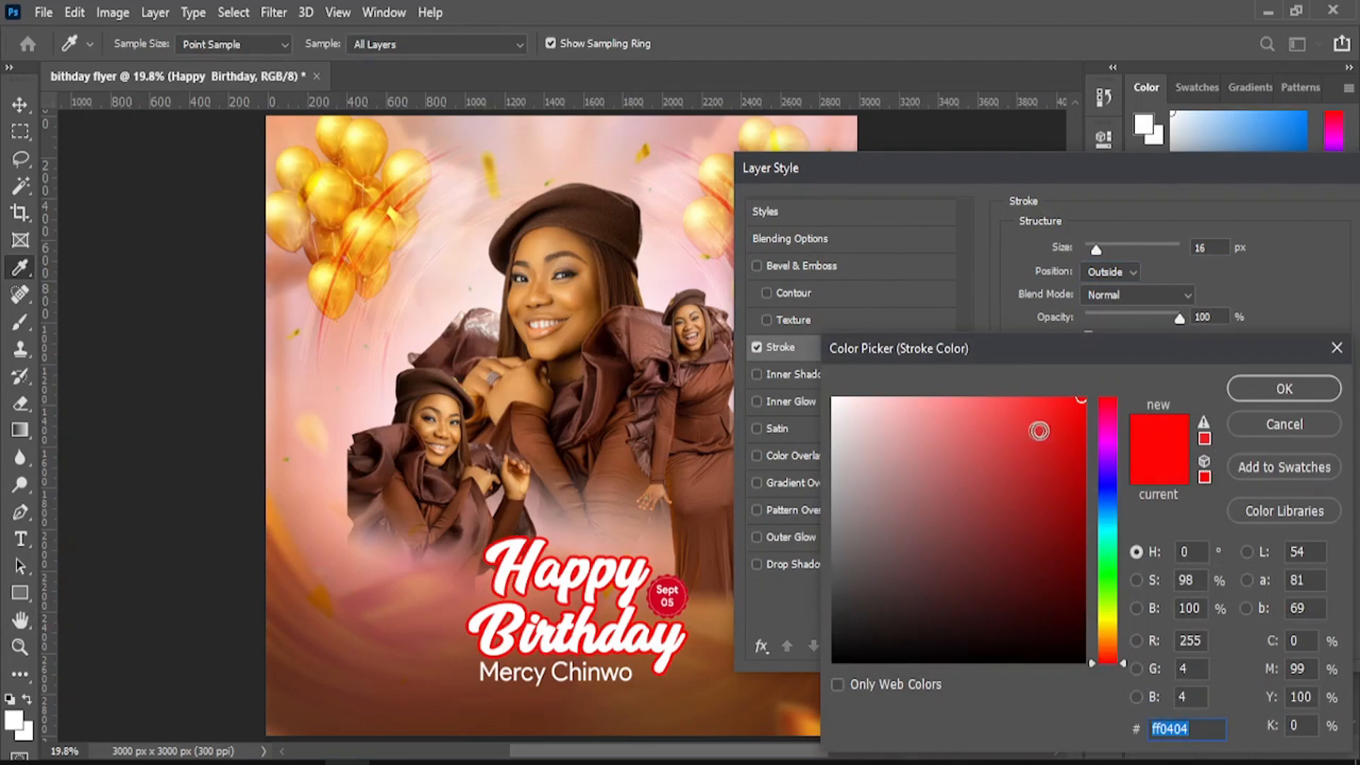
click(1104, 627)
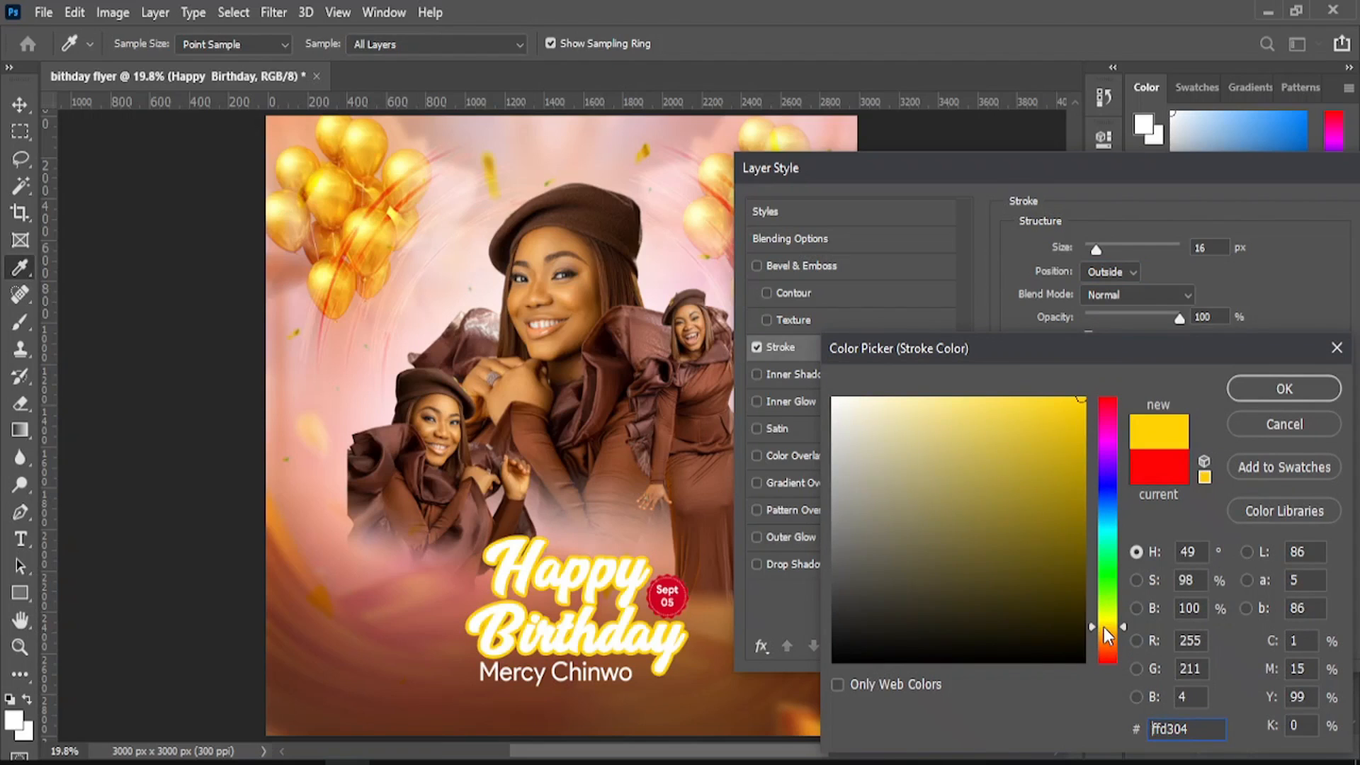
drag(1104, 627, 1109, 645)
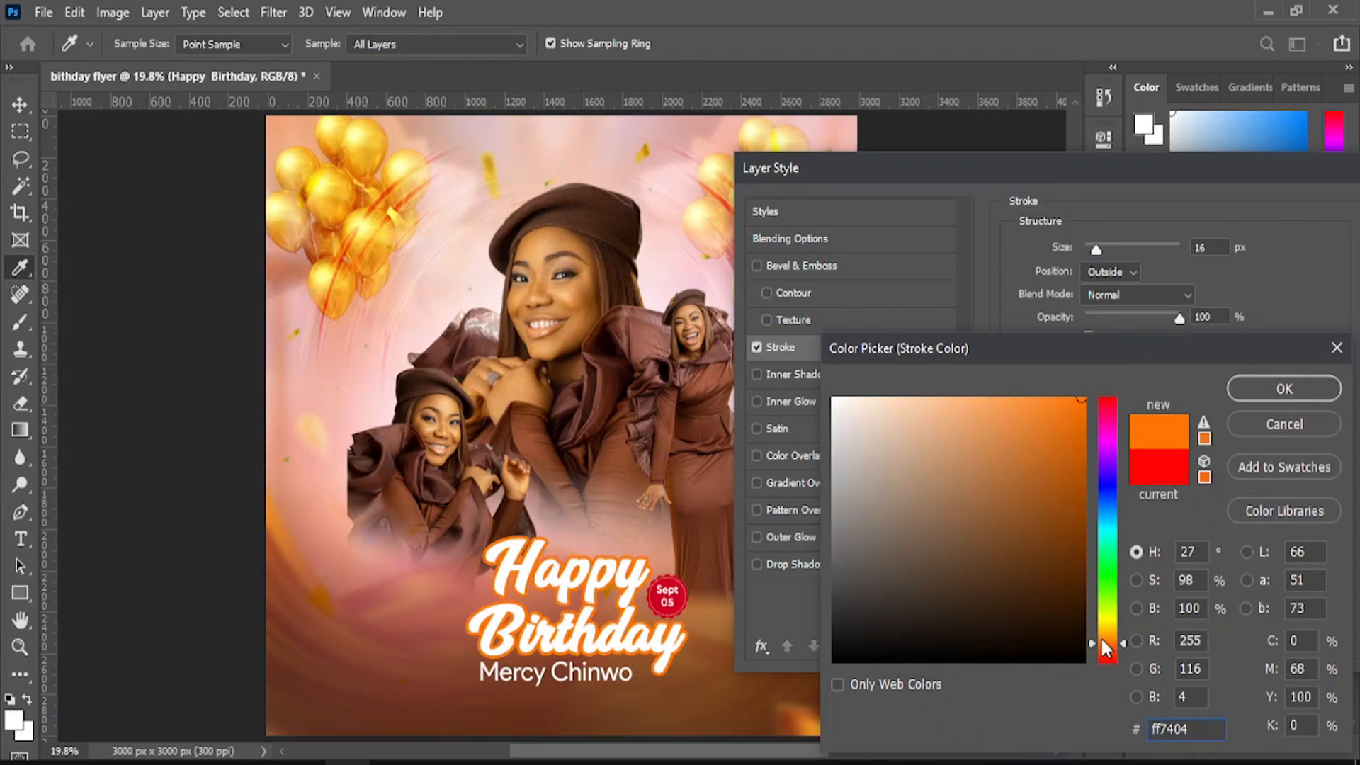
click(661, 593)
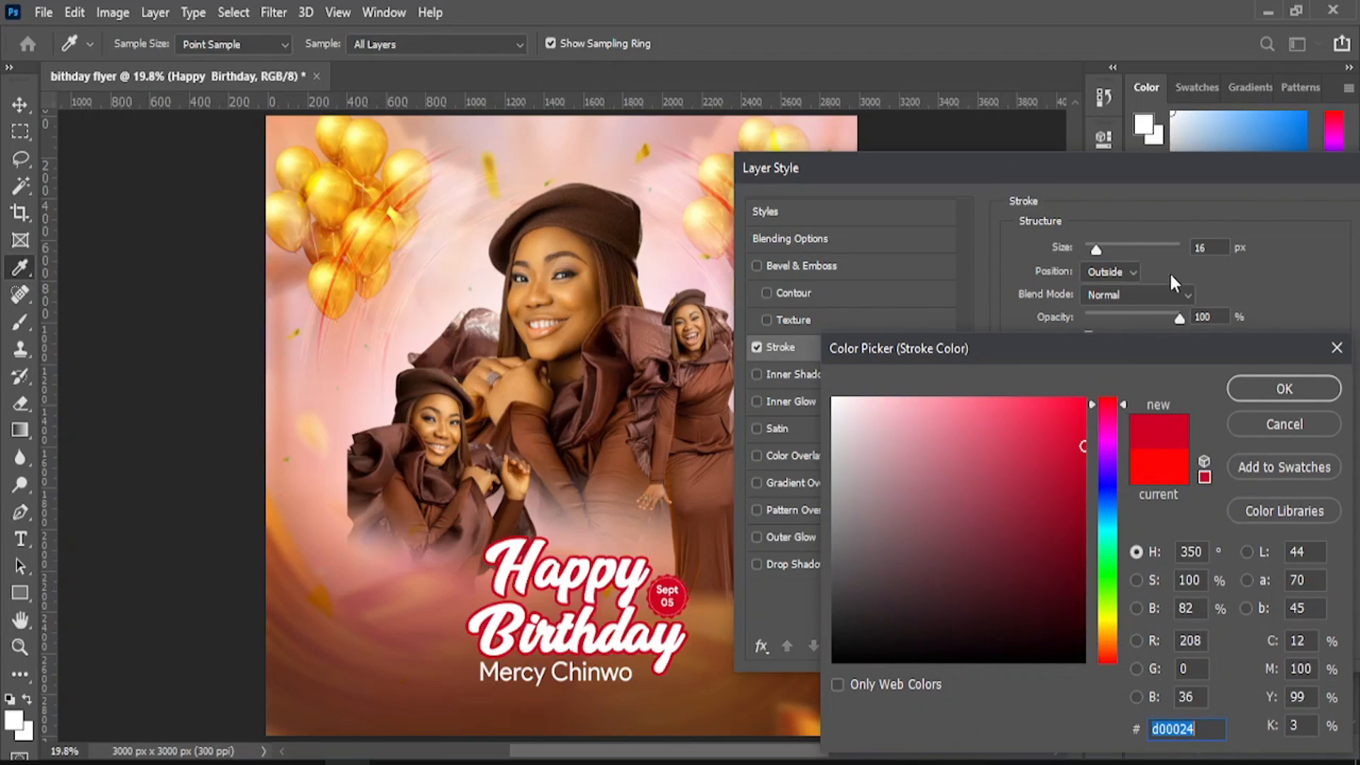
click(1279, 388)
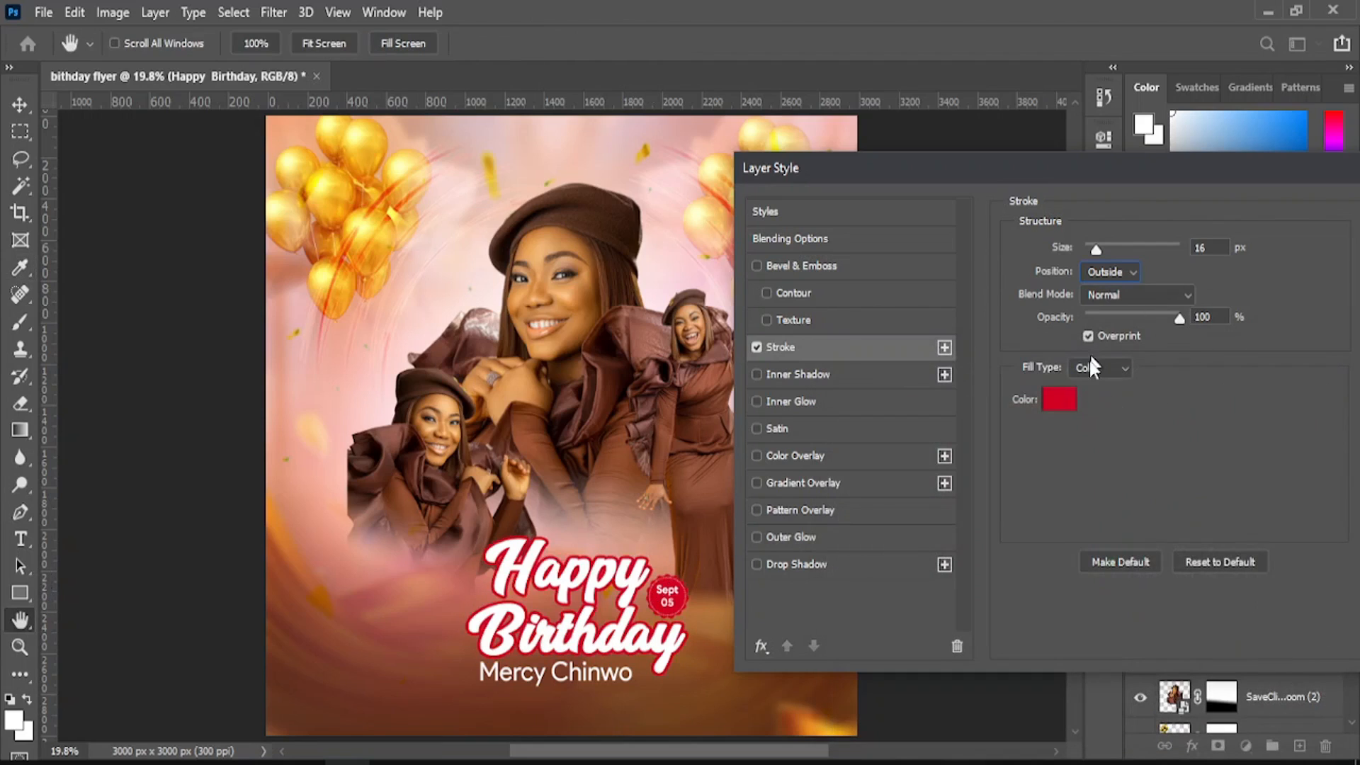
click(1067, 398)
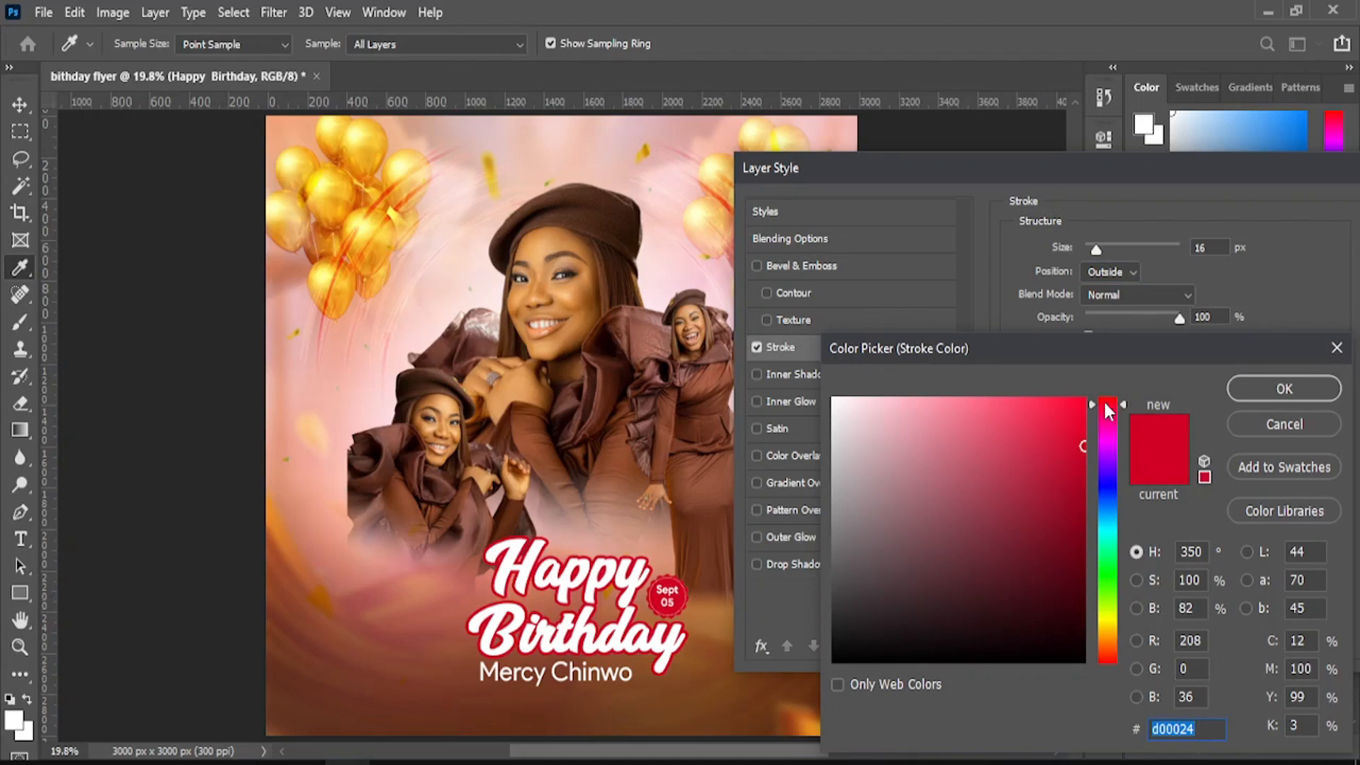
click(1239, 392)
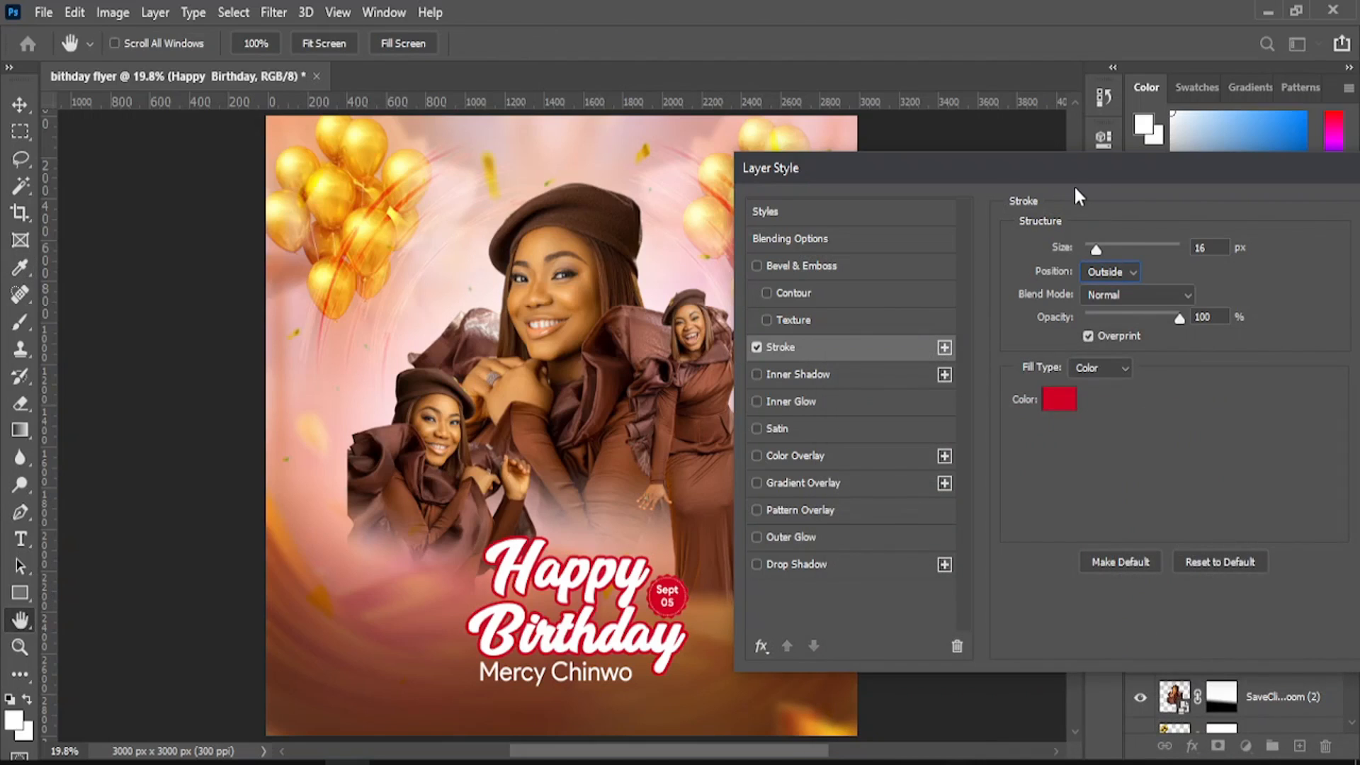
drag(1060, 164, 1038, 156)
click(1074, 243)
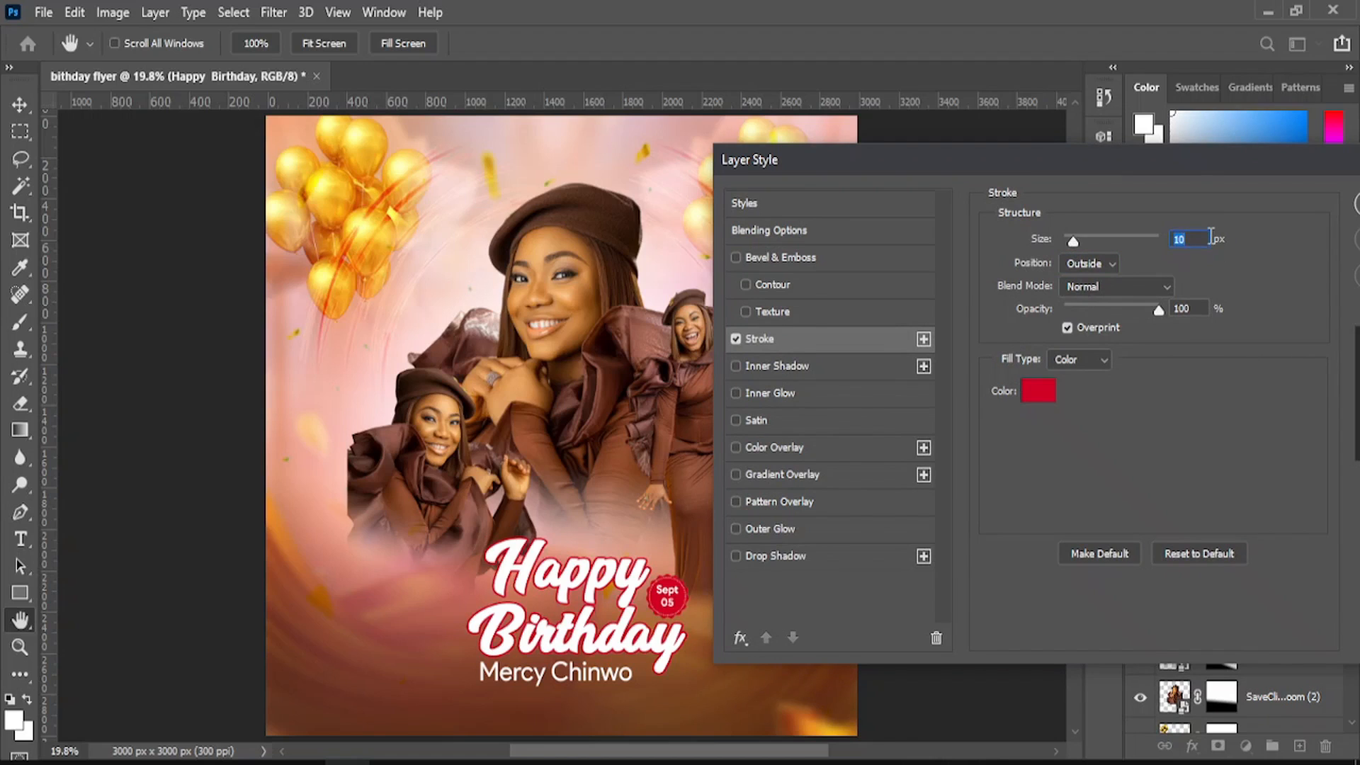
key(Return)
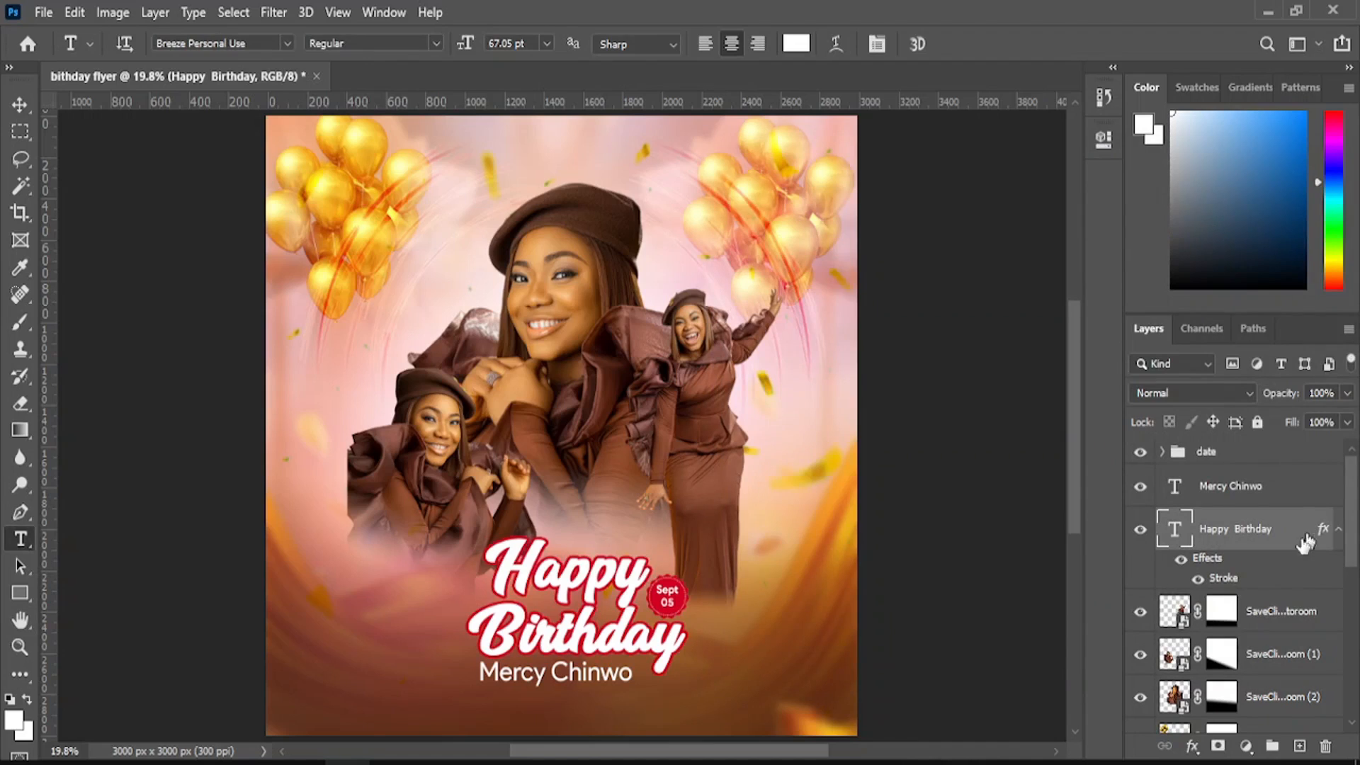
double_click(1273, 582)
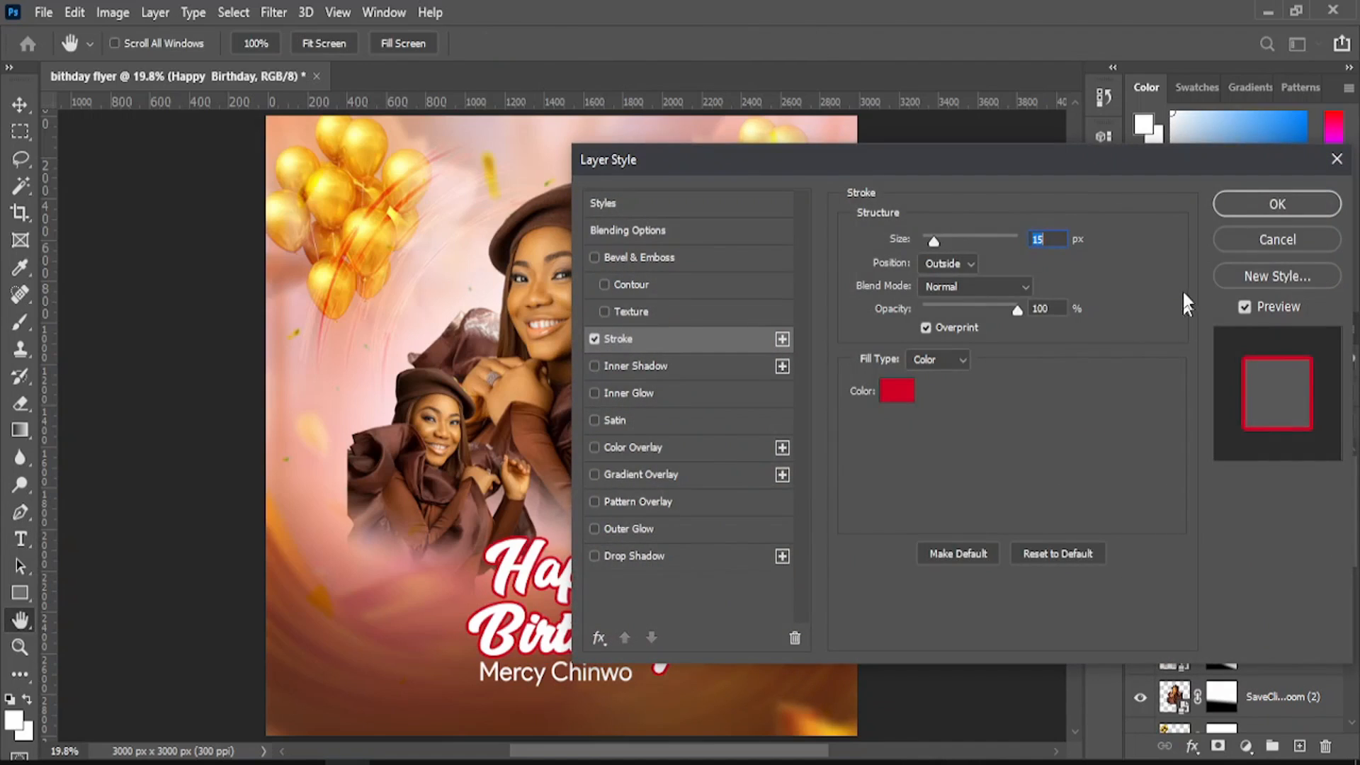
key(Return)
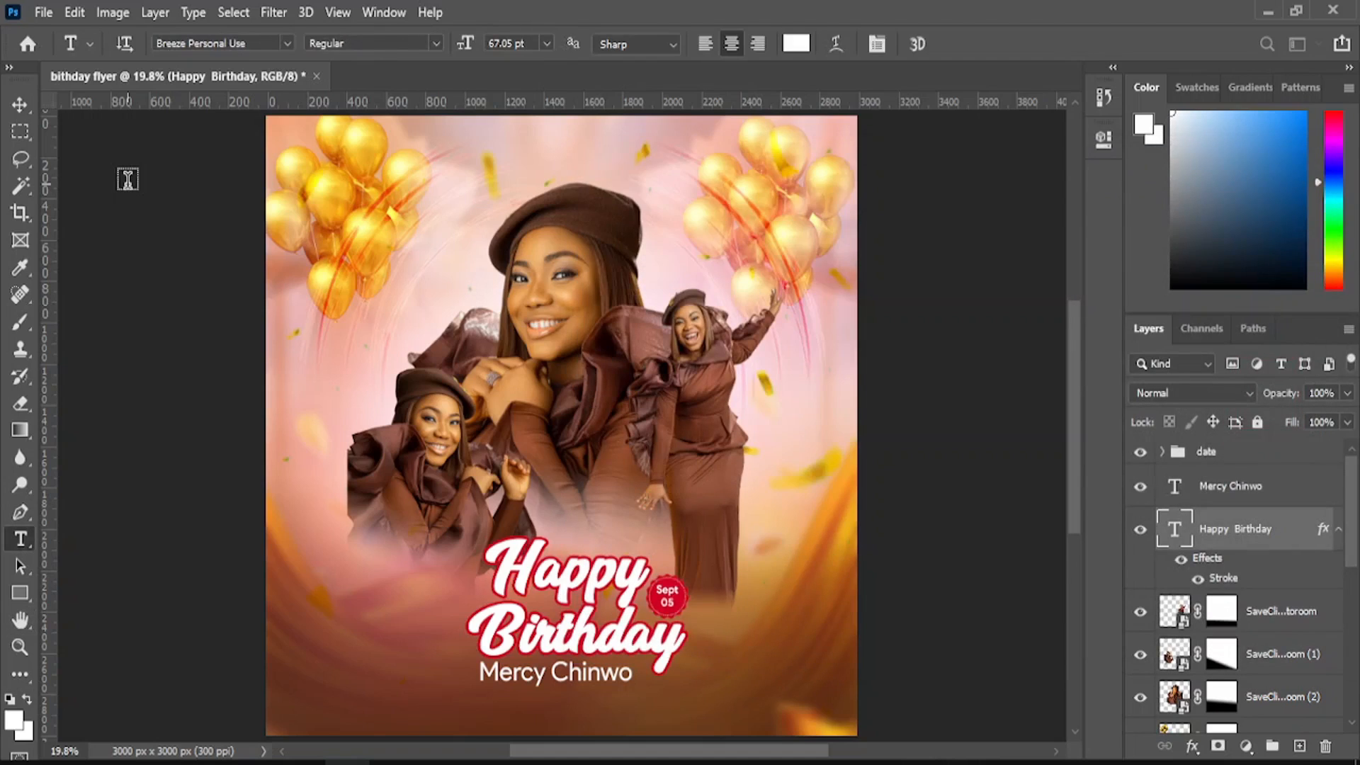
- Enlarge the name text to about 112% and centre it beneath Birthday
click(19, 105)
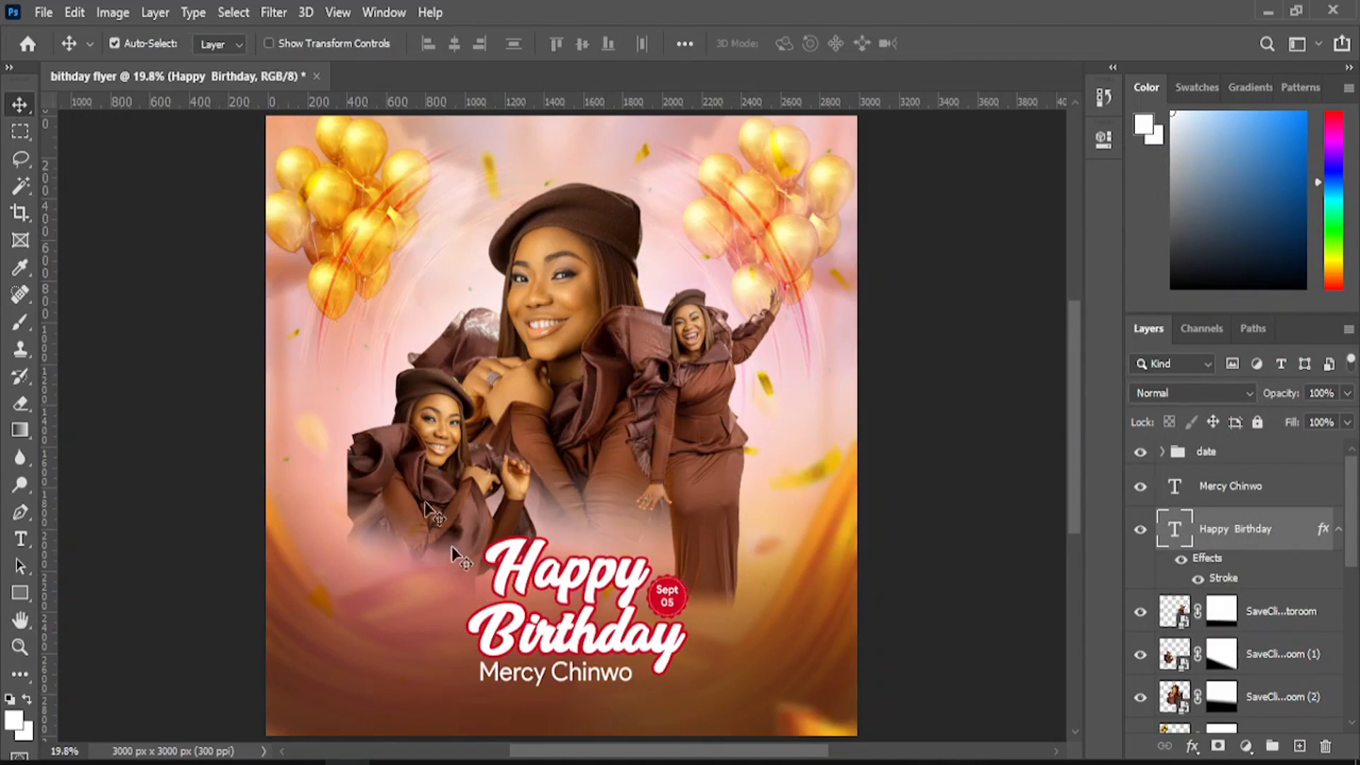
click(530, 679)
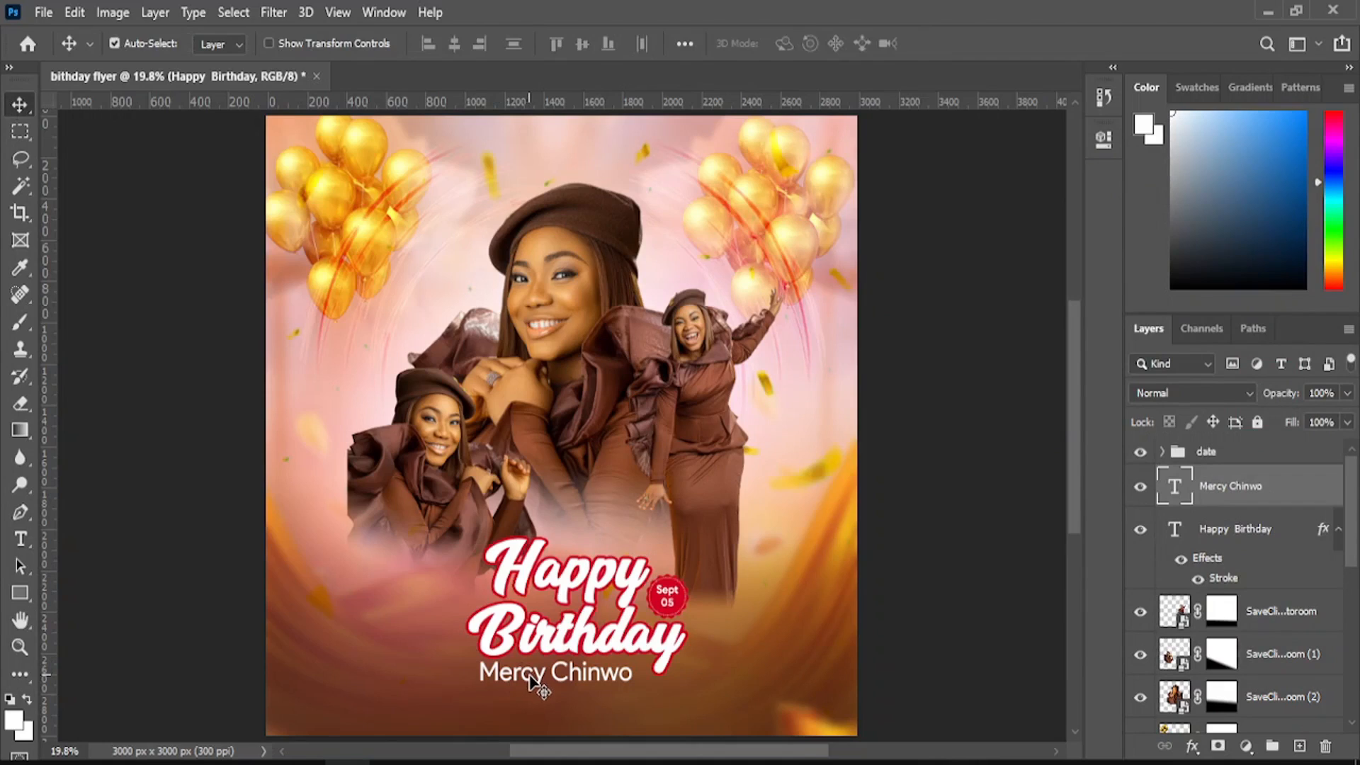
drag(530, 678, 536, 679)
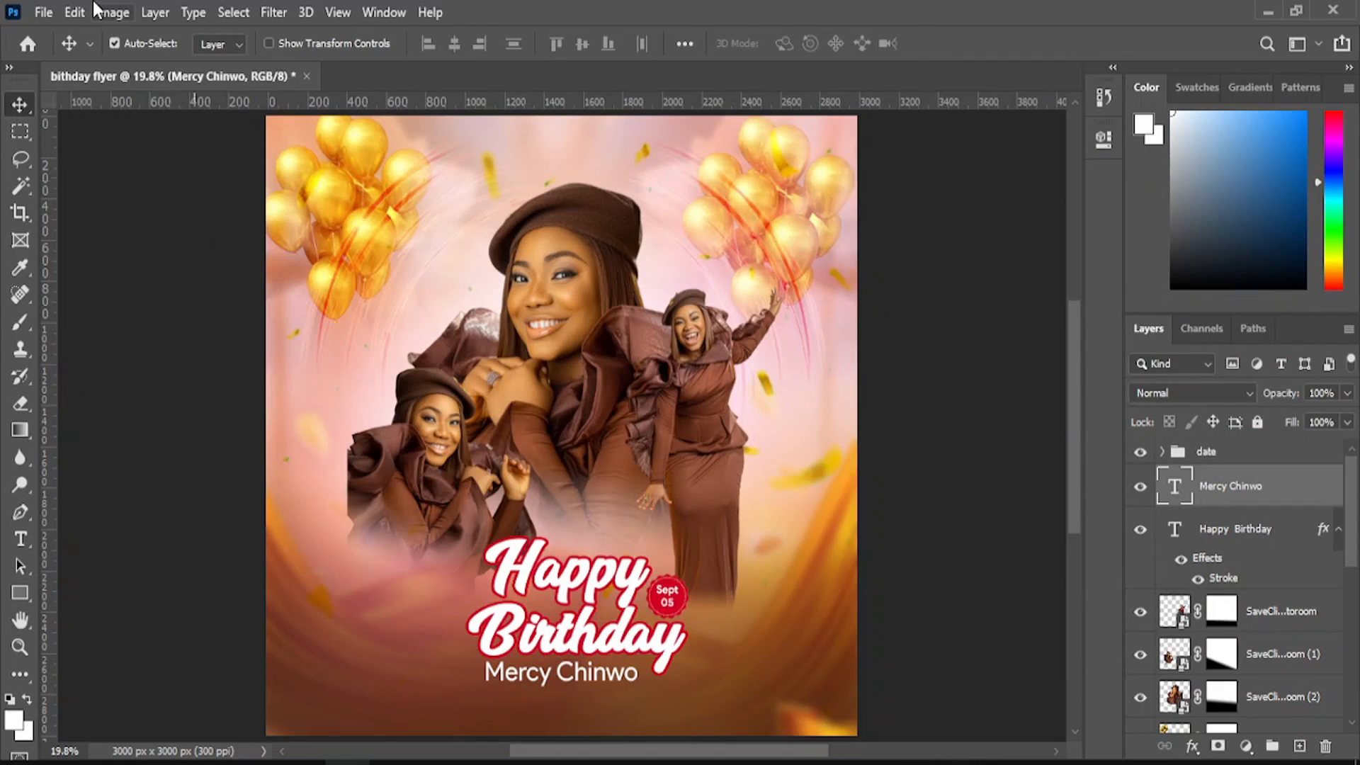
key(ctrl)
key(ctrl+t)
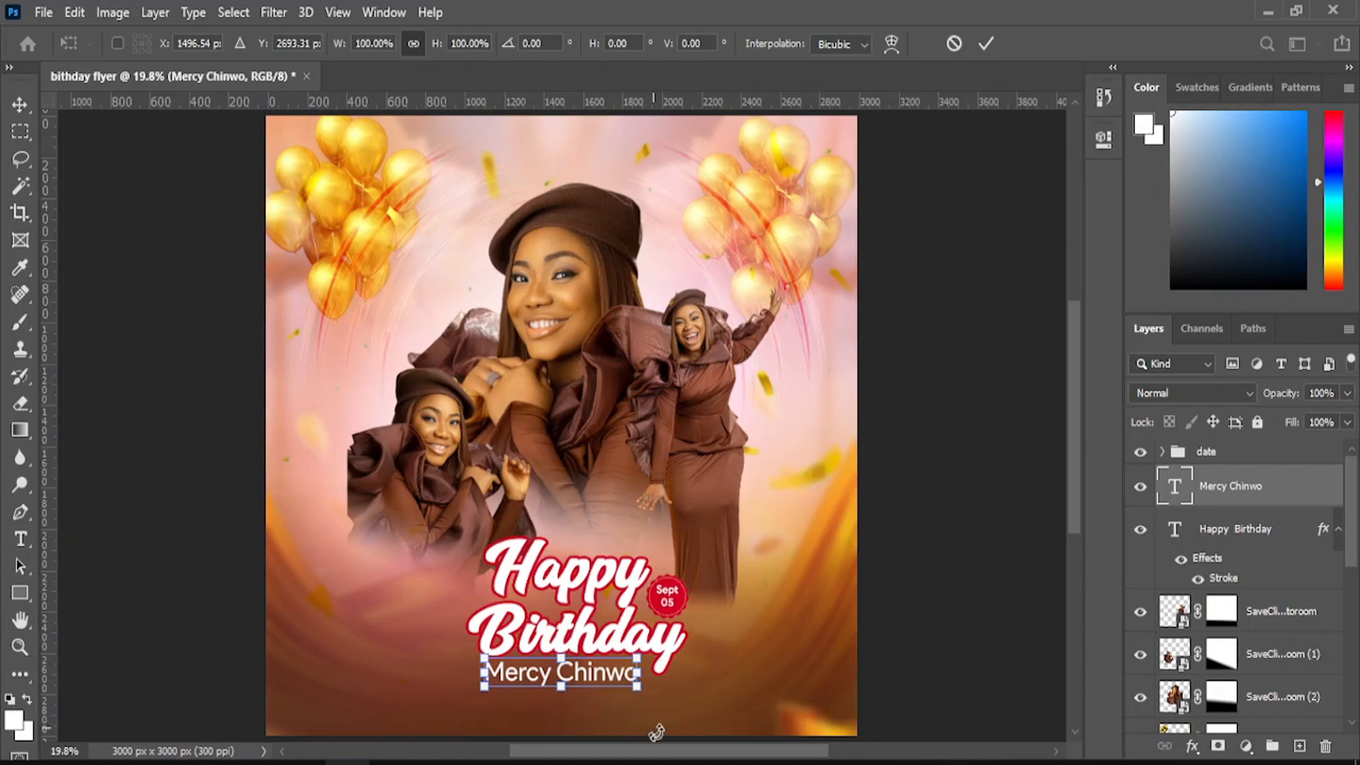
drag(637, 686, 656, 696)
click(24, 107)
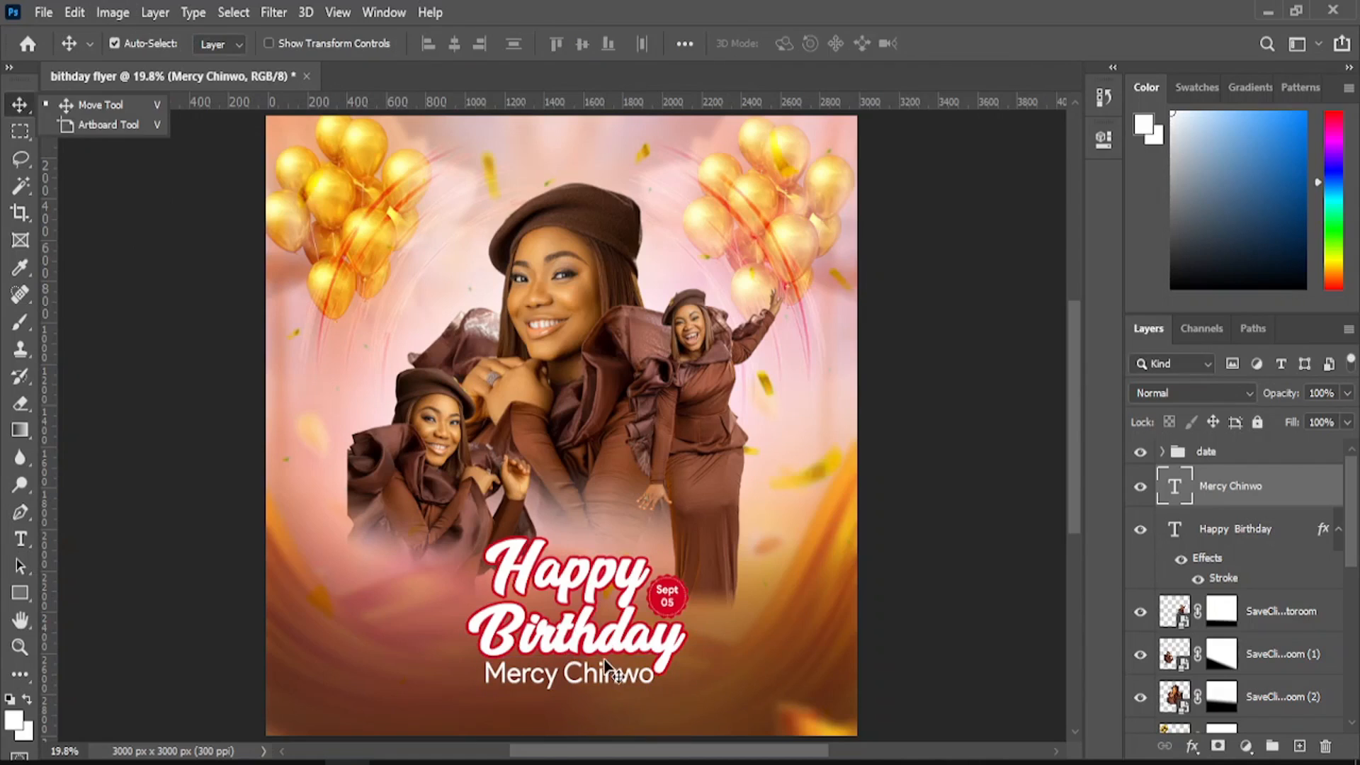
drag(605, 659, 600, 669)
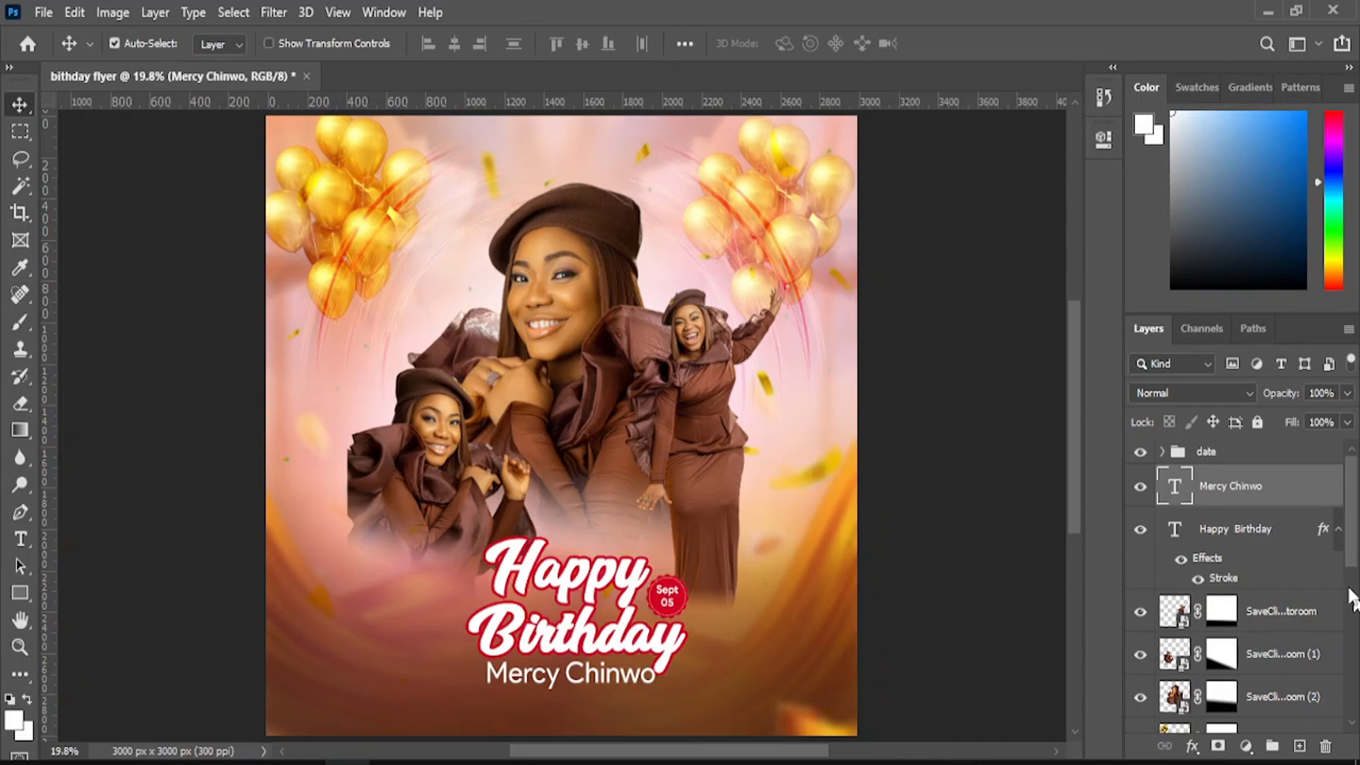
ctrl+click(1227, 463)
- Group the date badge, name line and Happy Birthday title into Group 1
ctrl+click(1228, 464)
ctrl+click(1234, 538)
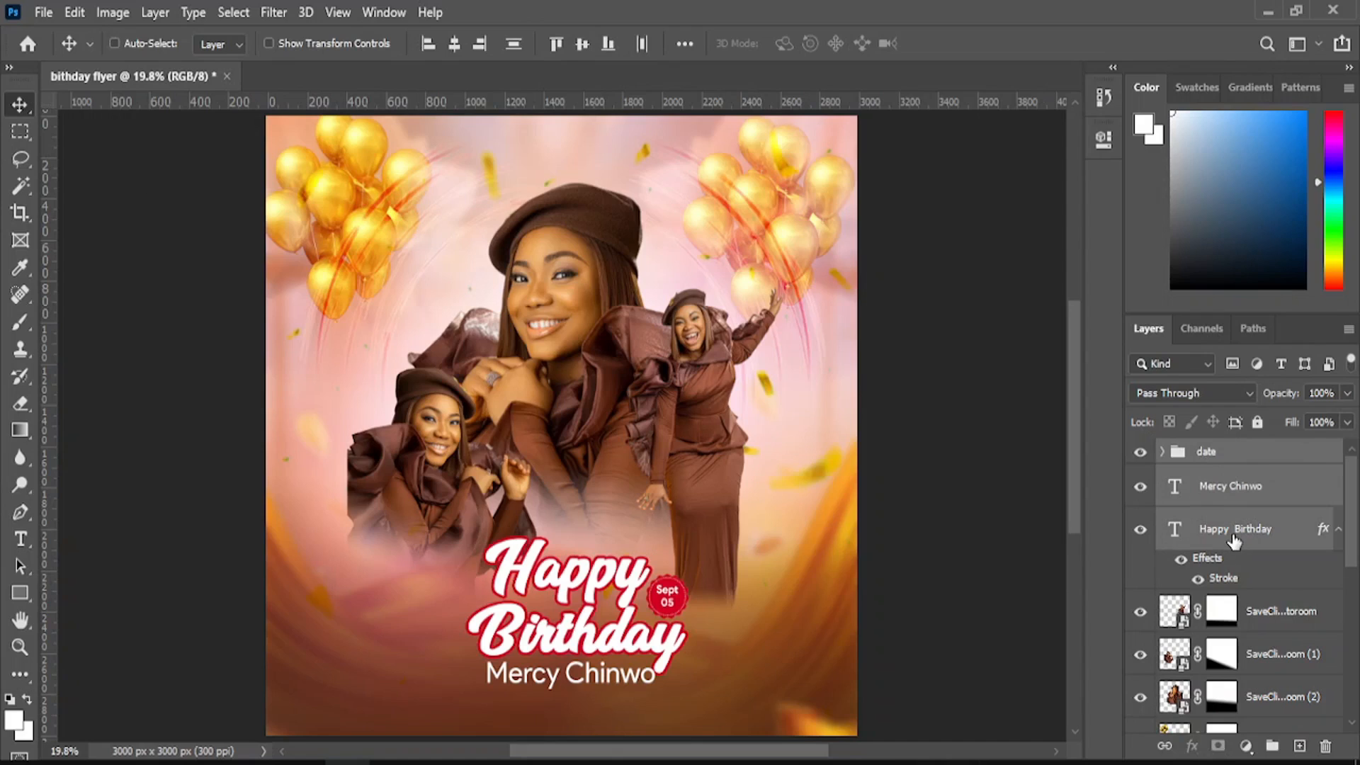
key(ctrl+g)
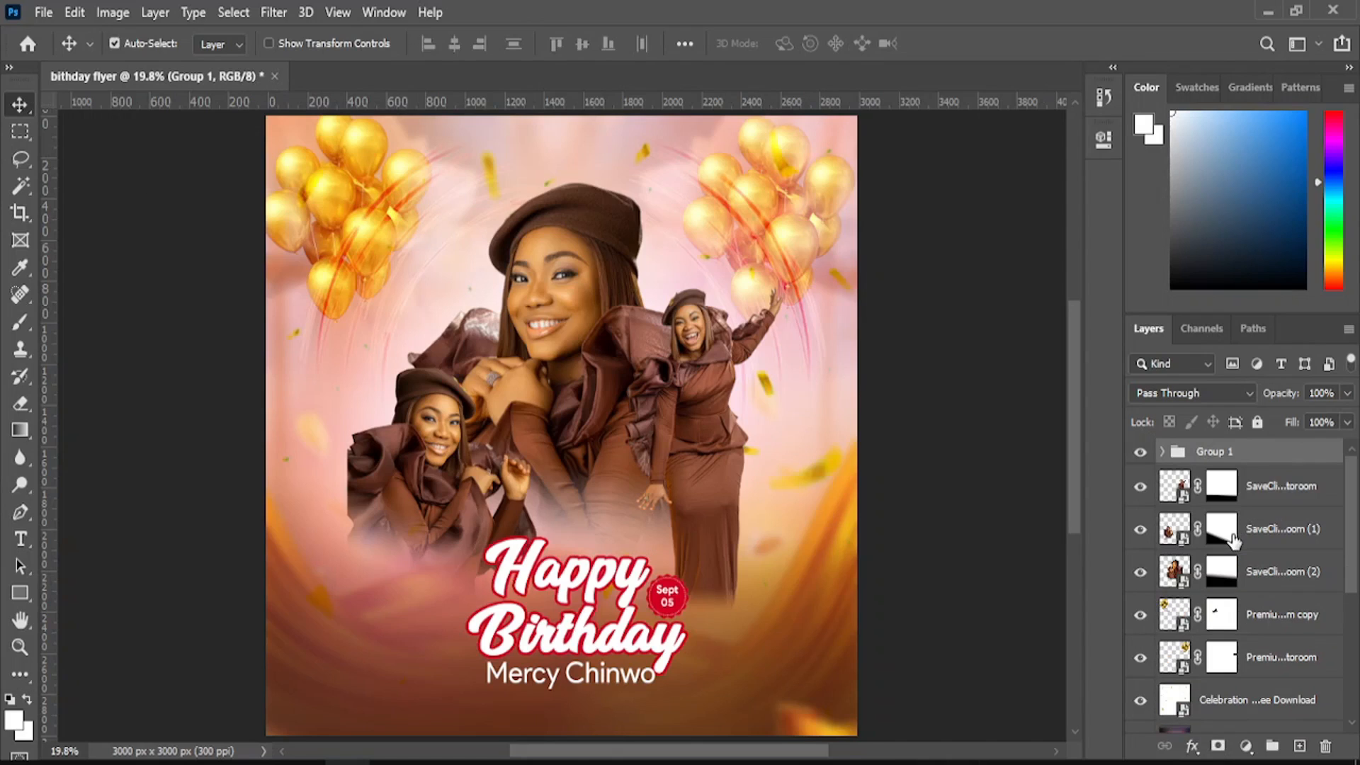
- Scale the grouped title block up to about 122% and commit the transform
key(ctrl+t)
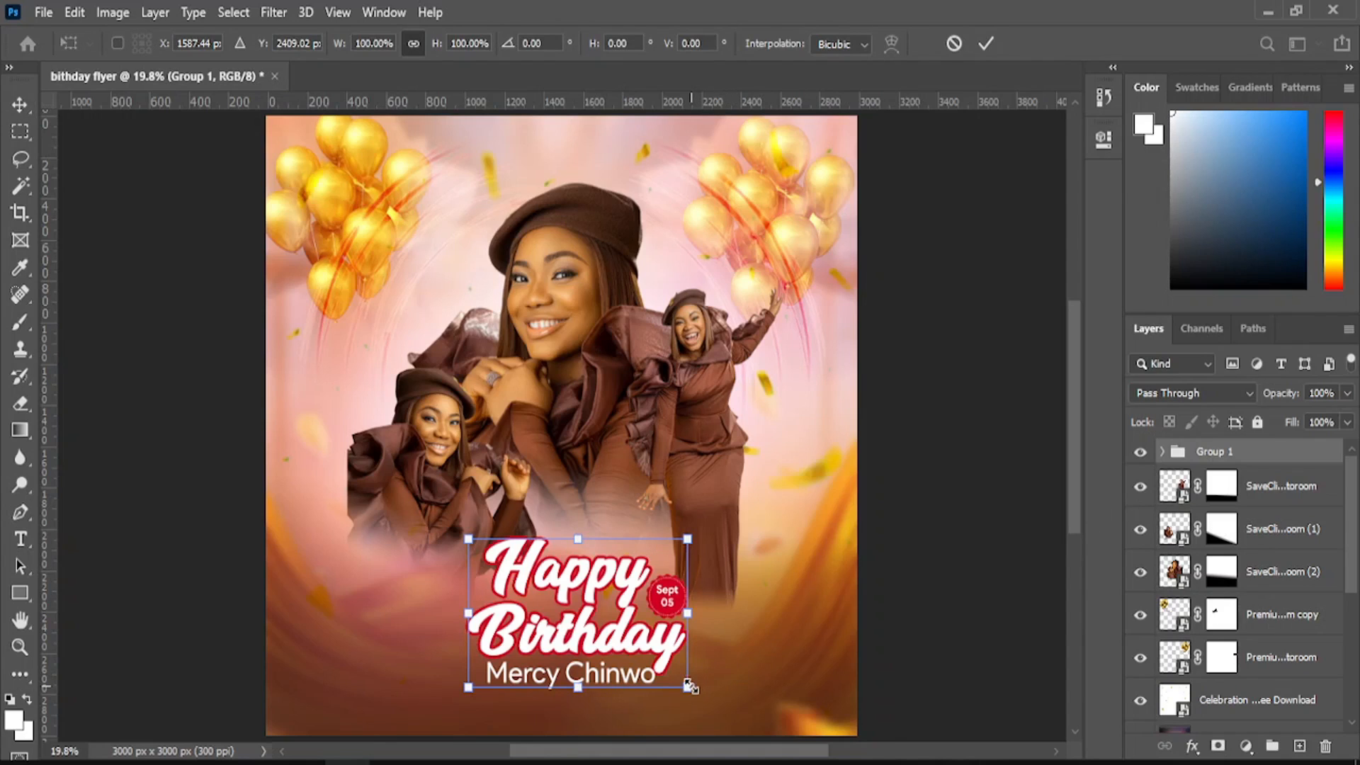
drag(687, 687, 718, 717)
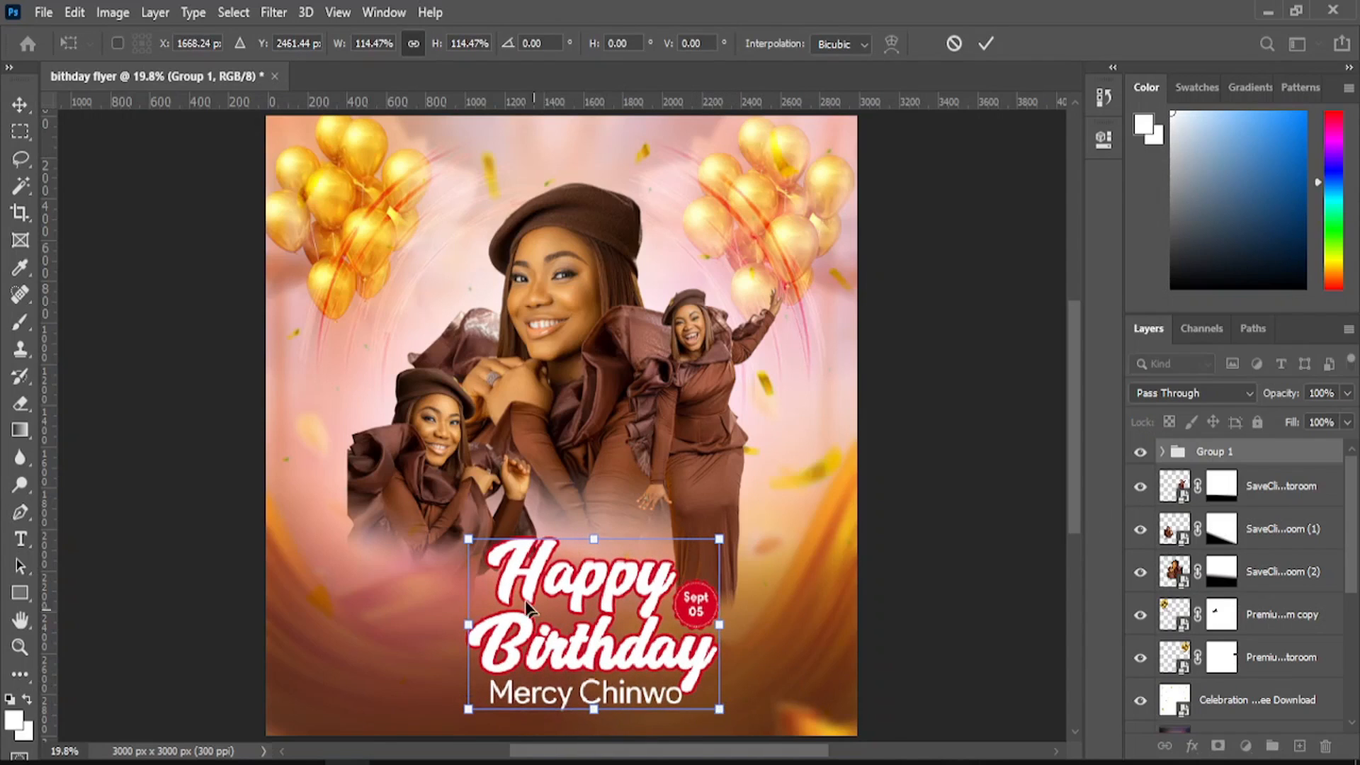
drag(467, 625, 451, 623)
drag(538, 614, 551, 606)
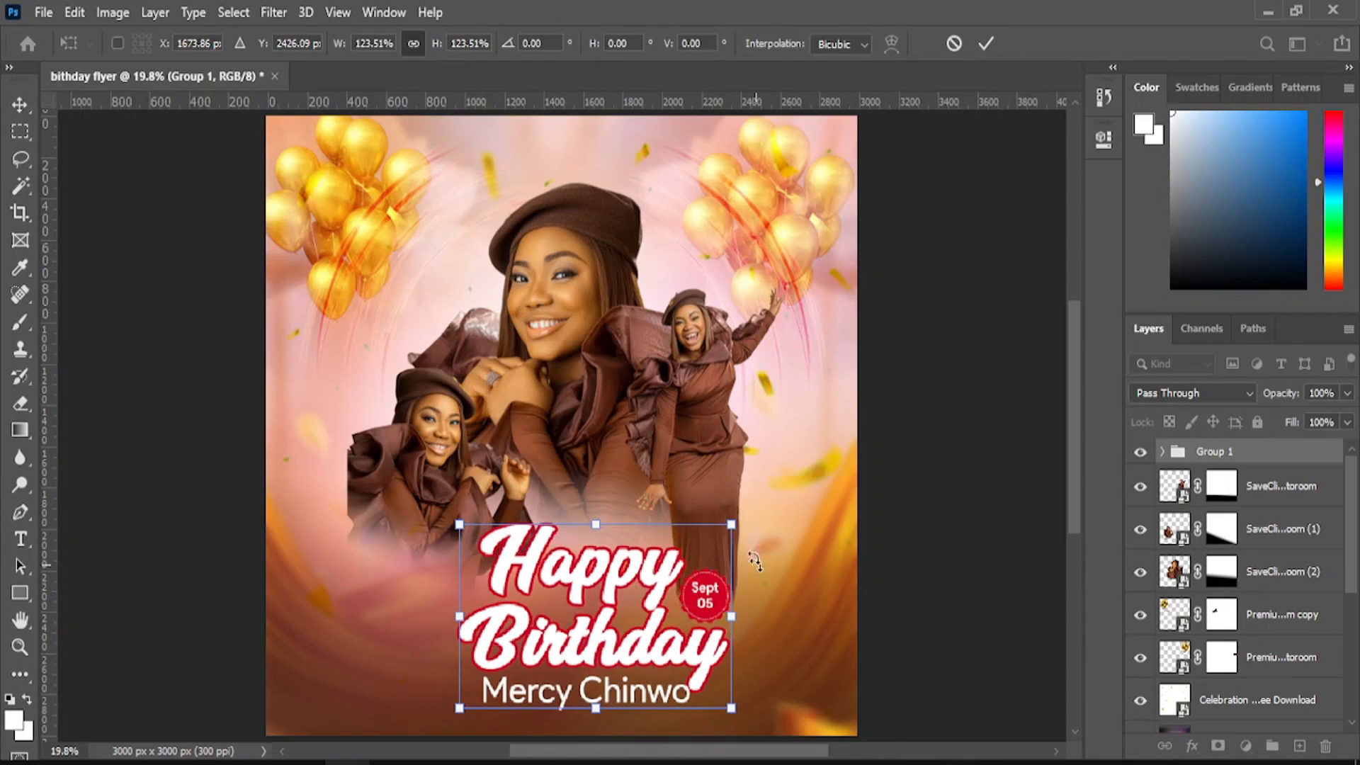
drag(732, 525, 724, 529)
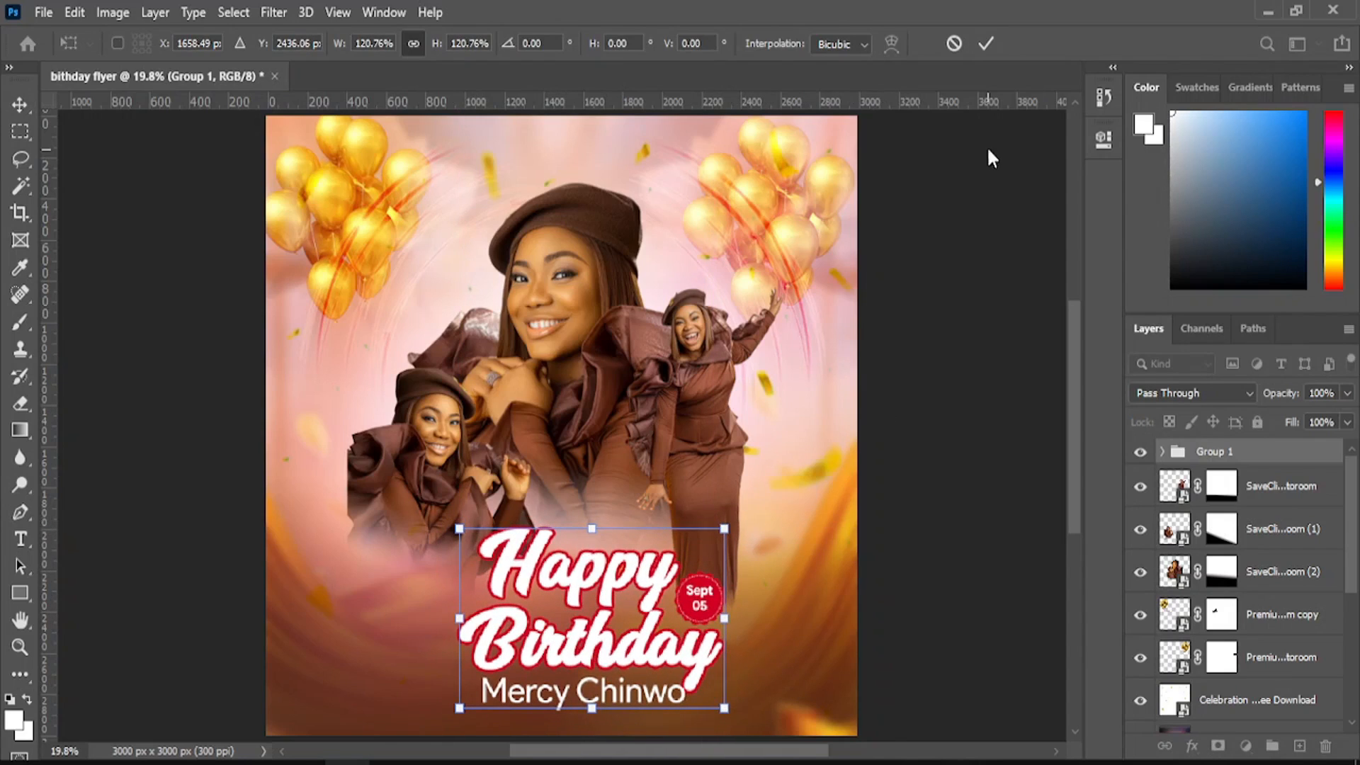
click(986, 46)
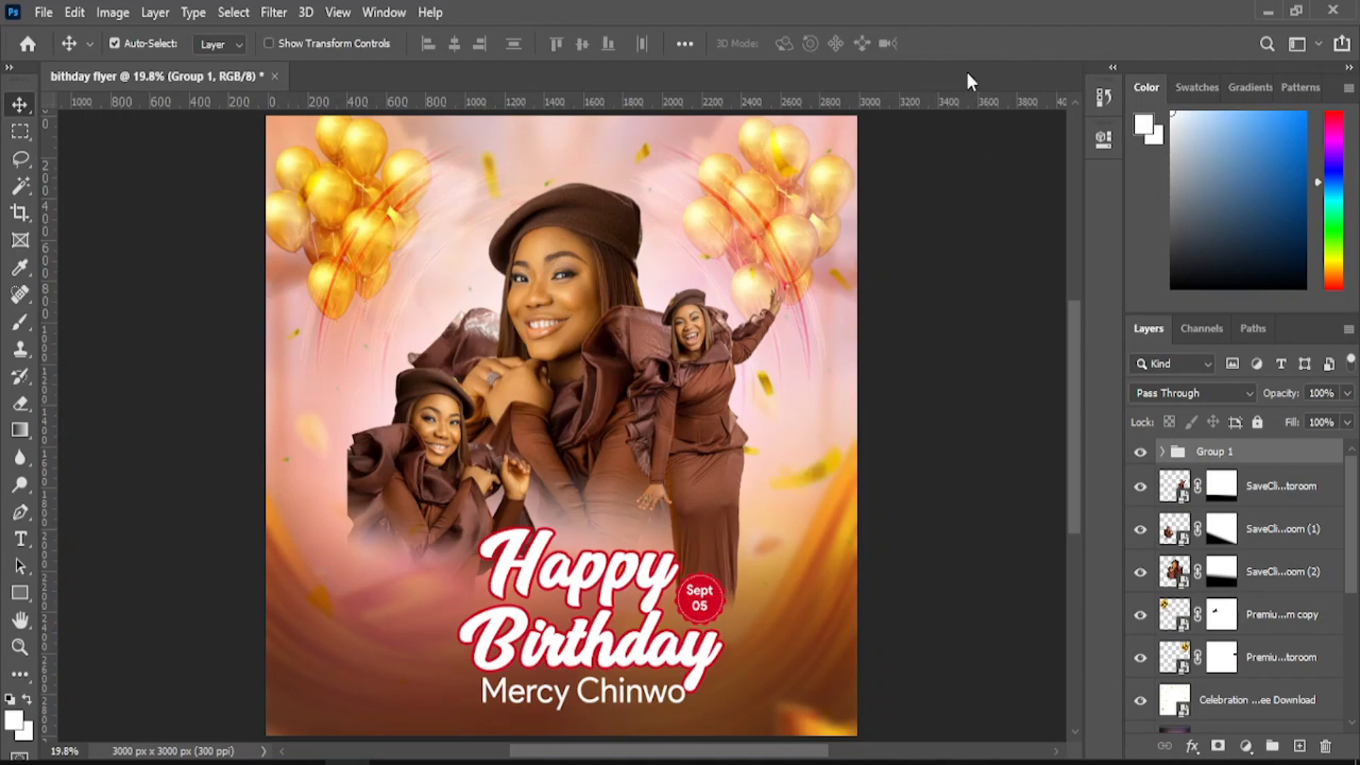
- Nudge the title group slightly left and up, then return to the Move tool
key(shift+Left)
key(shift+Left)
key(shift+Left)
key(shift+Left)
key(shift+Left)
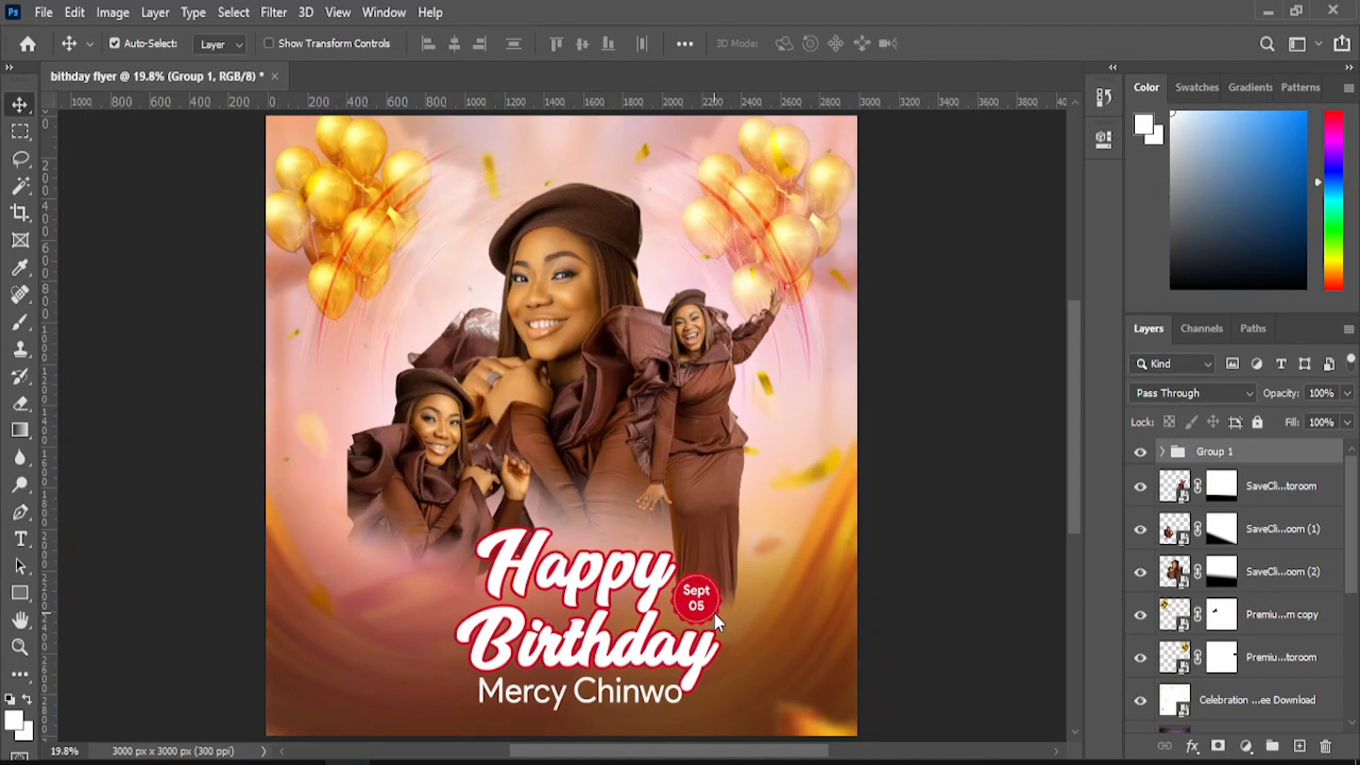
key(shift+Up)
key(shift+Up)
key(shift+Up)
key(shift+Up)
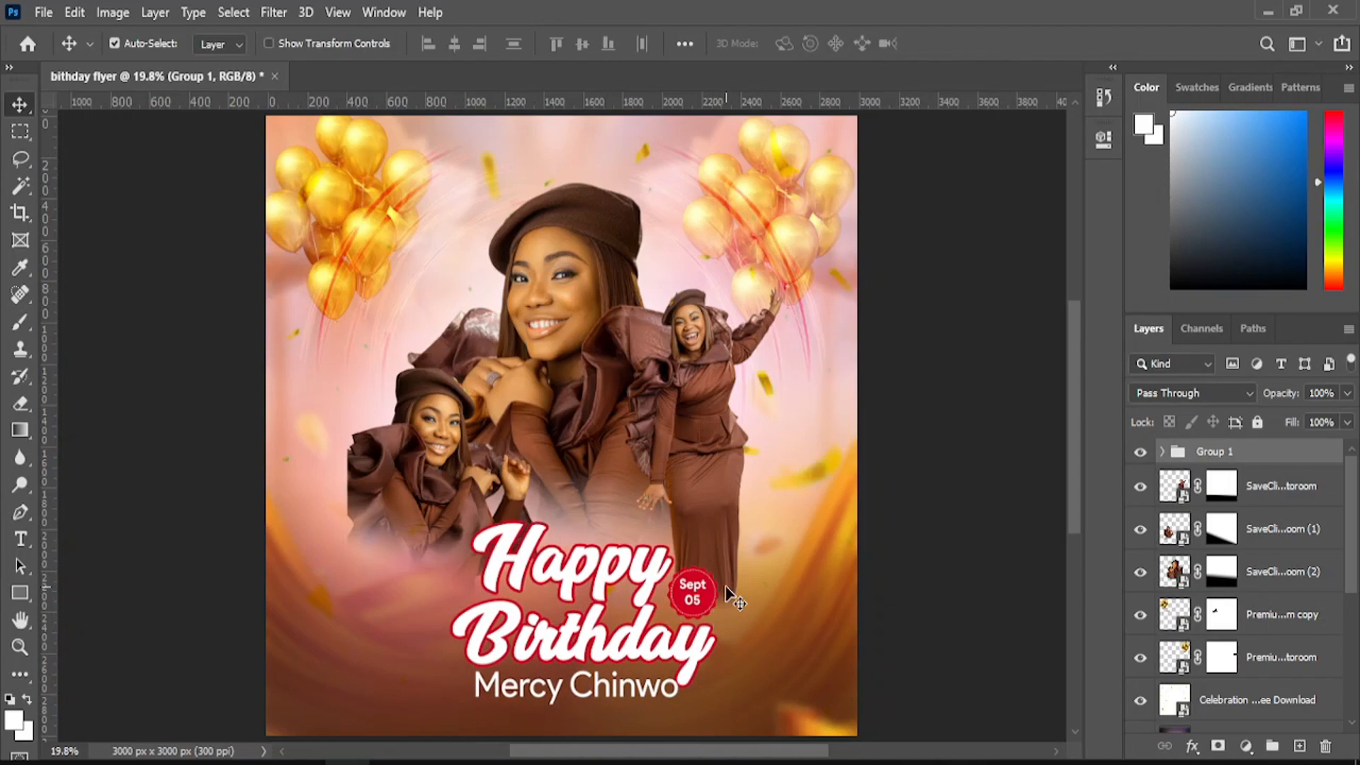
click(20, 647)
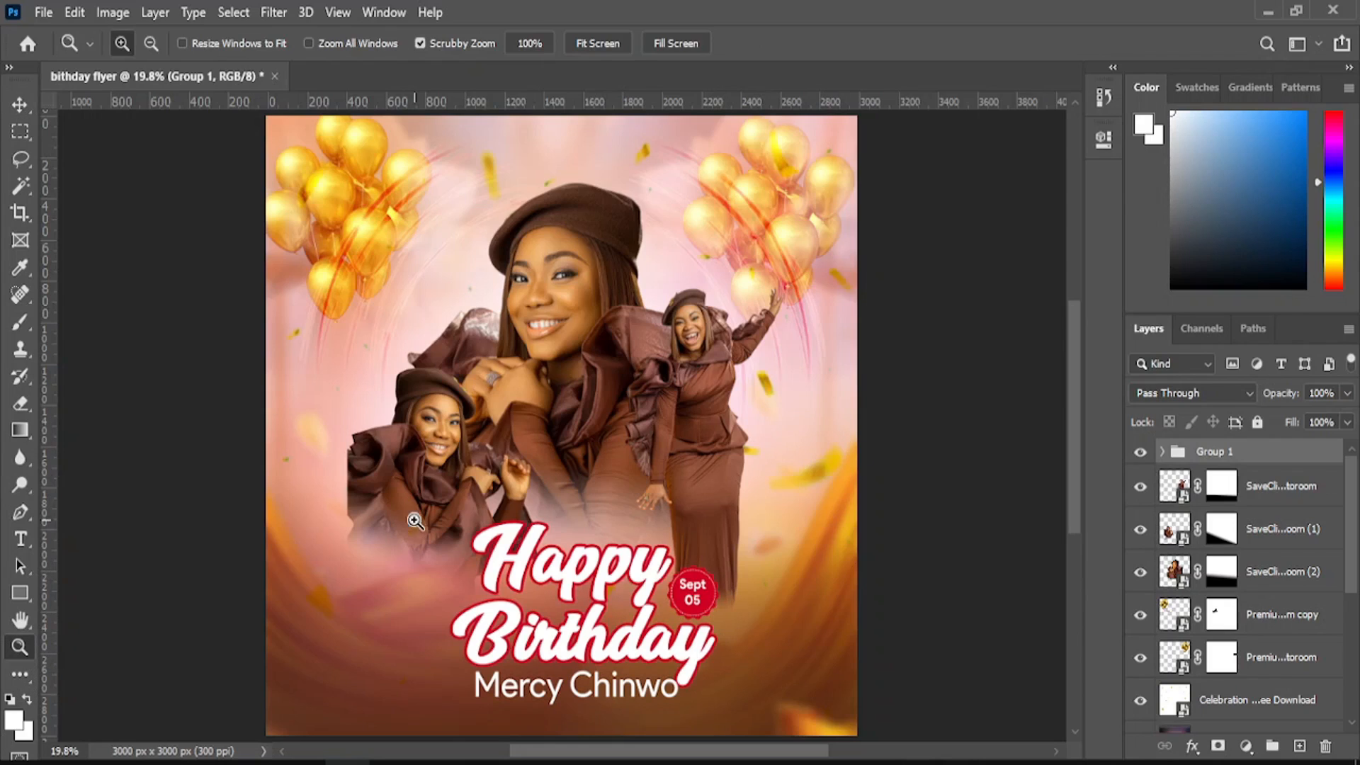
key(v)
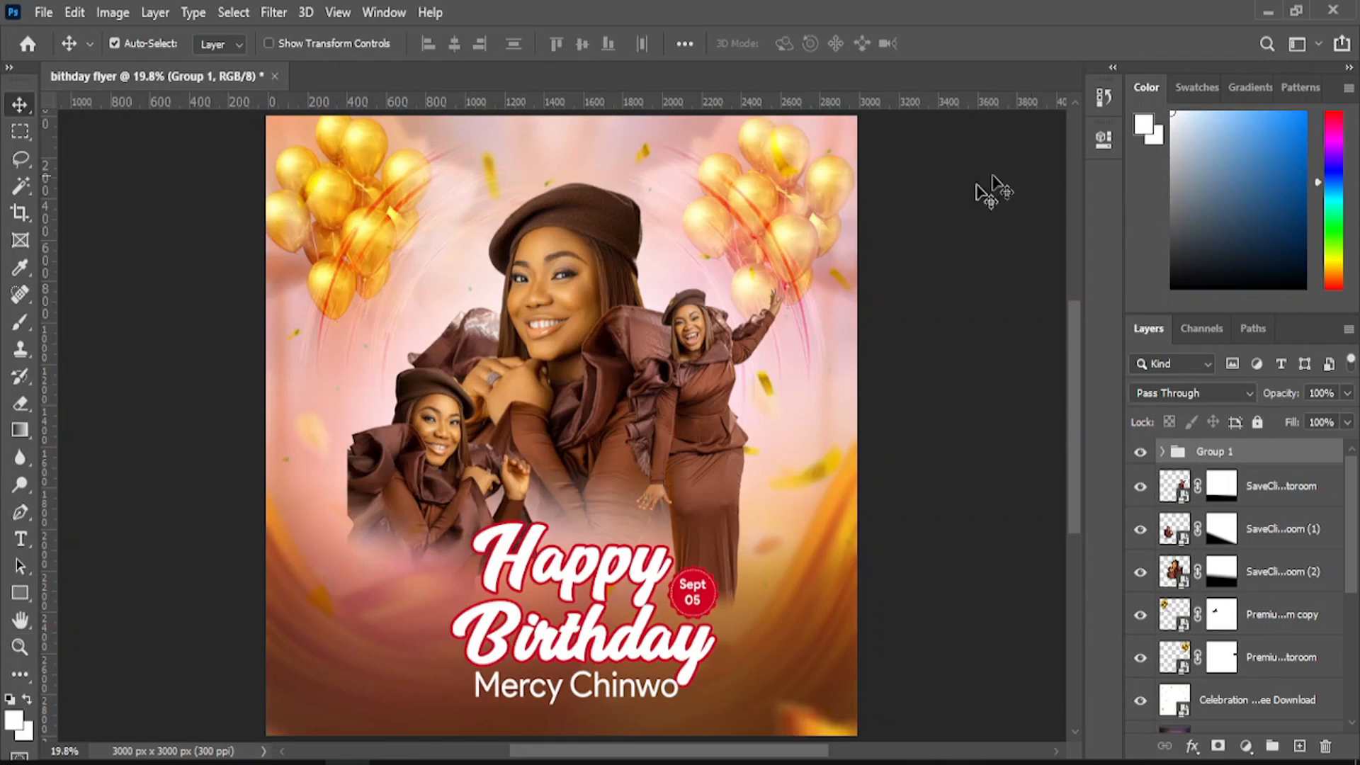
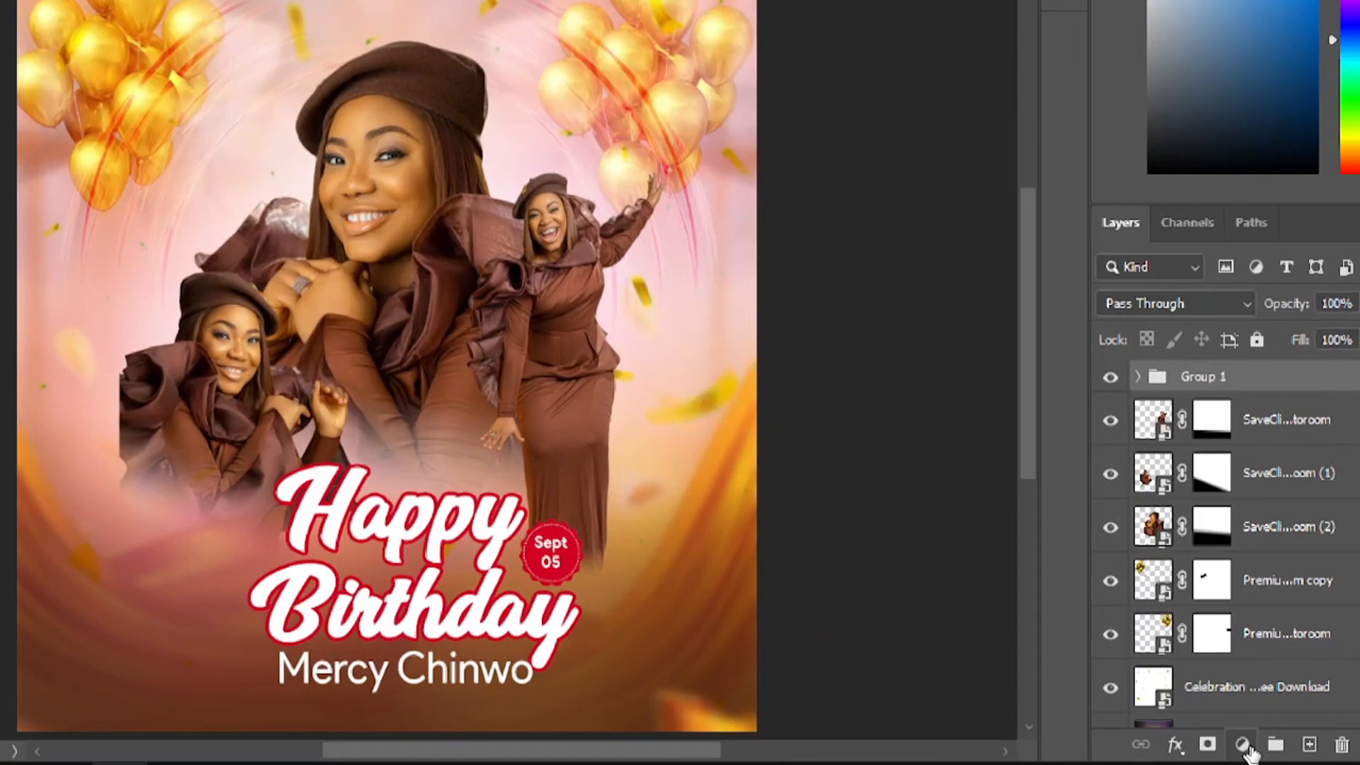
- Add a Hue/Saturation 1 adjustment layer at the top of the stack, above Group 1
click(1244, 745)
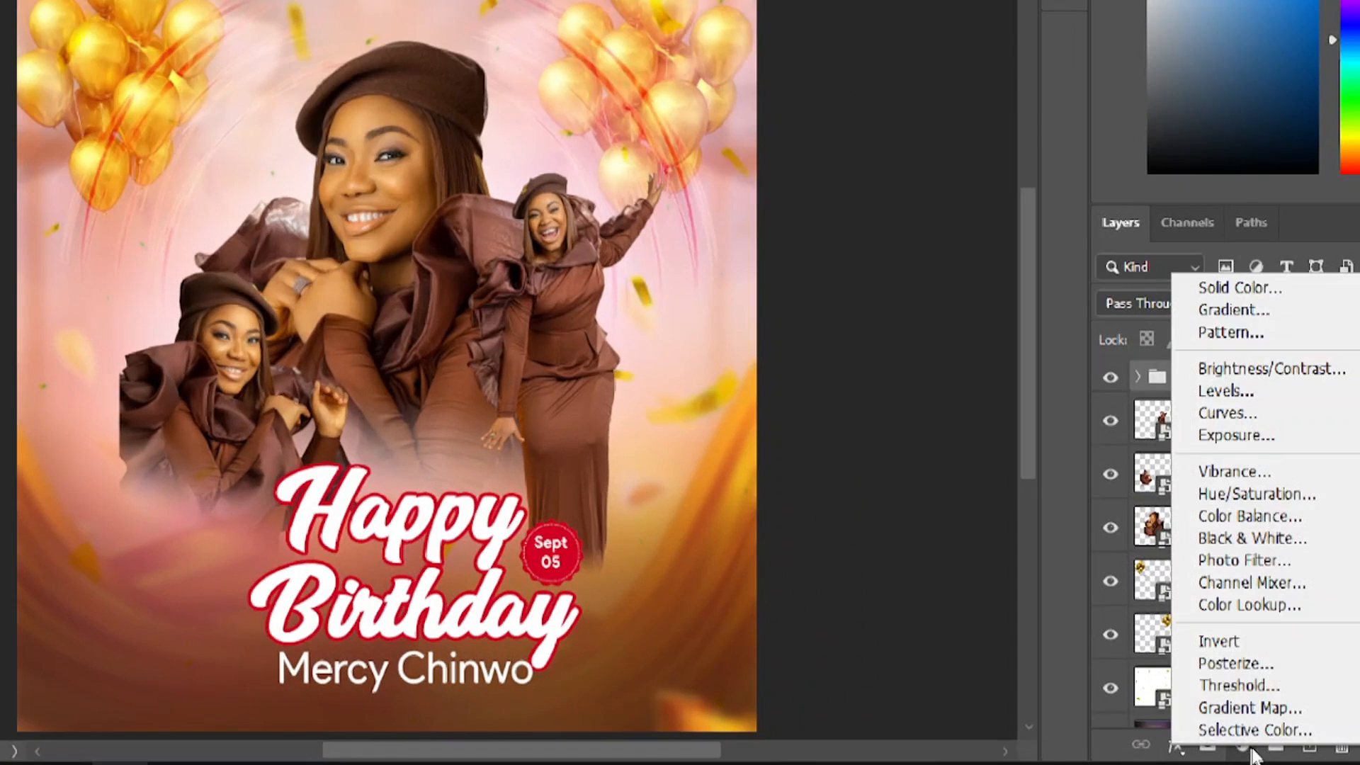
click(1238, 494)
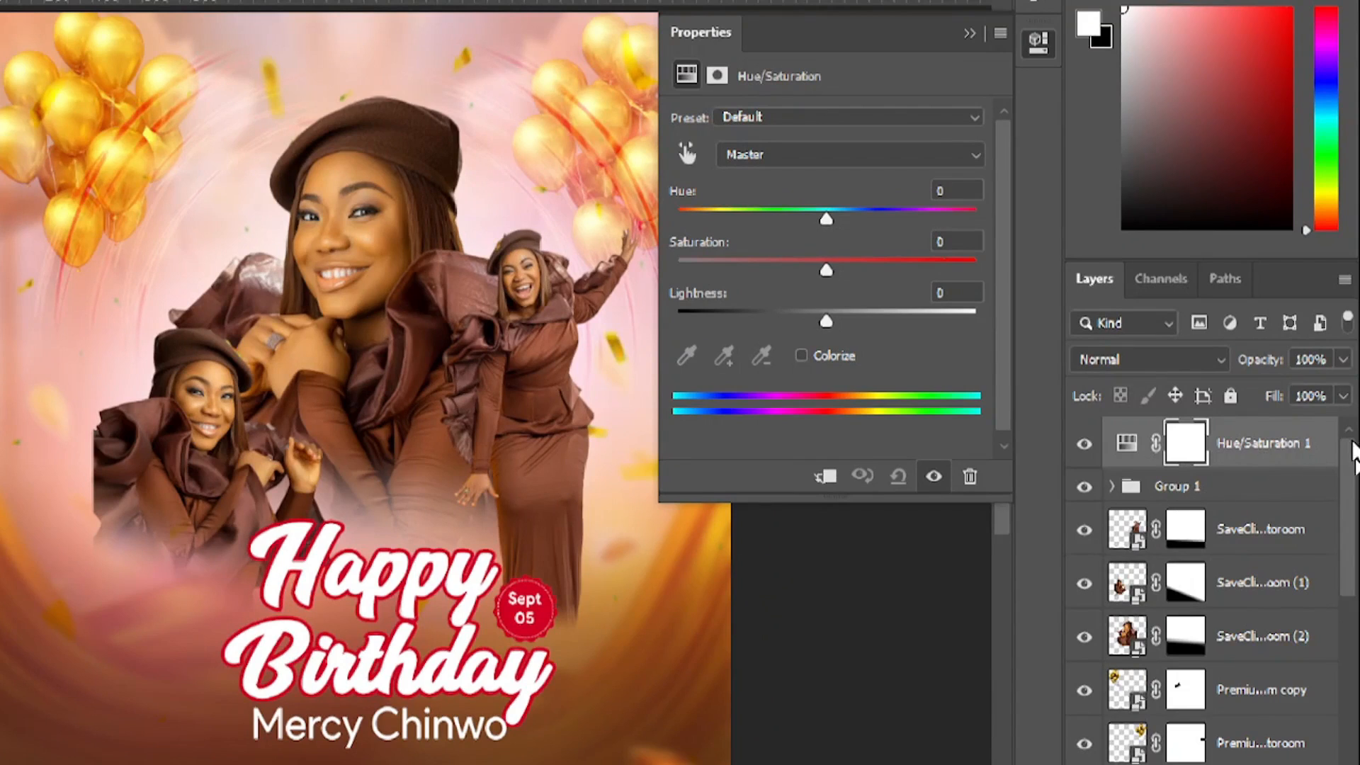
- Set the Hue/Saturation adjustment to Saturation +21 and Hue -3
scroll(1353, 457, down, 1)
scroll(1353, 457, up, 1)
drag(827, 269, 848, 268)
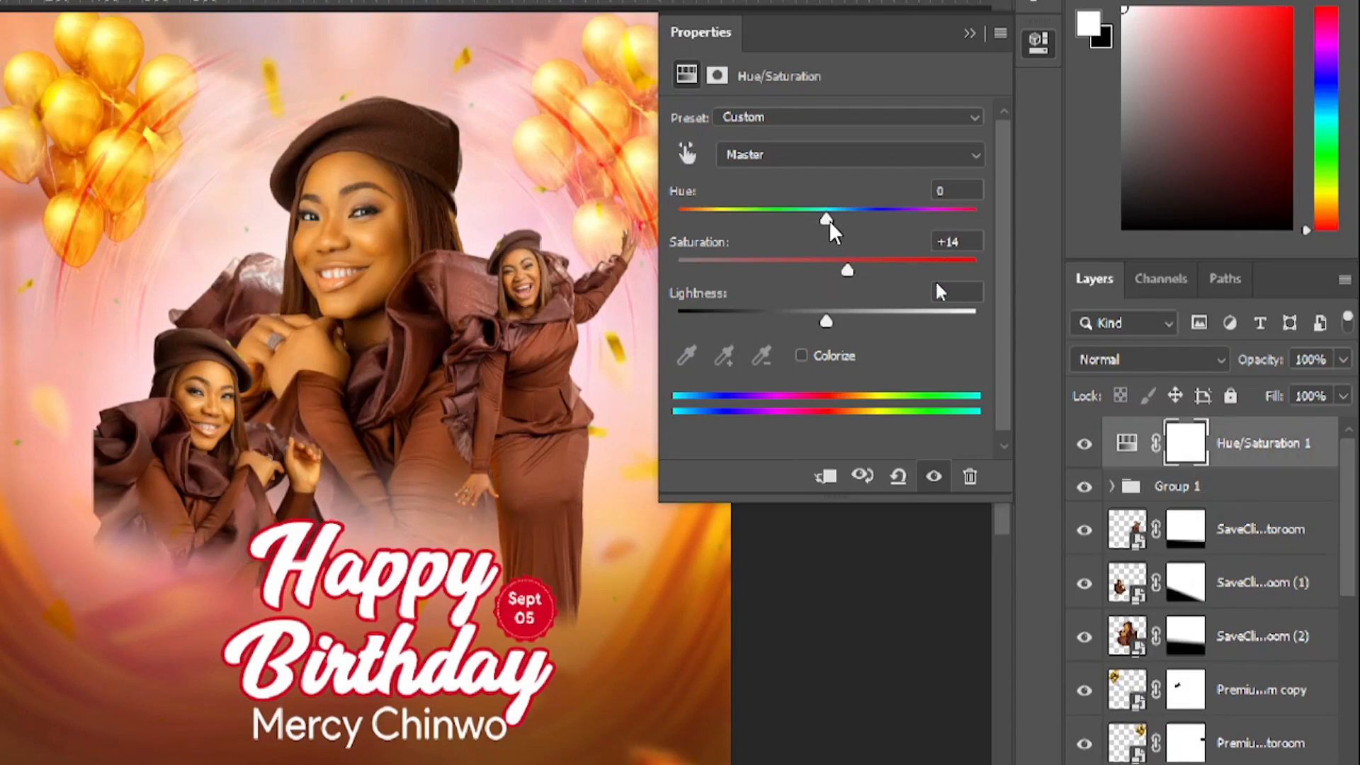
drag(829, 220, 821, 217)
drag(853, 268, 858, 267)
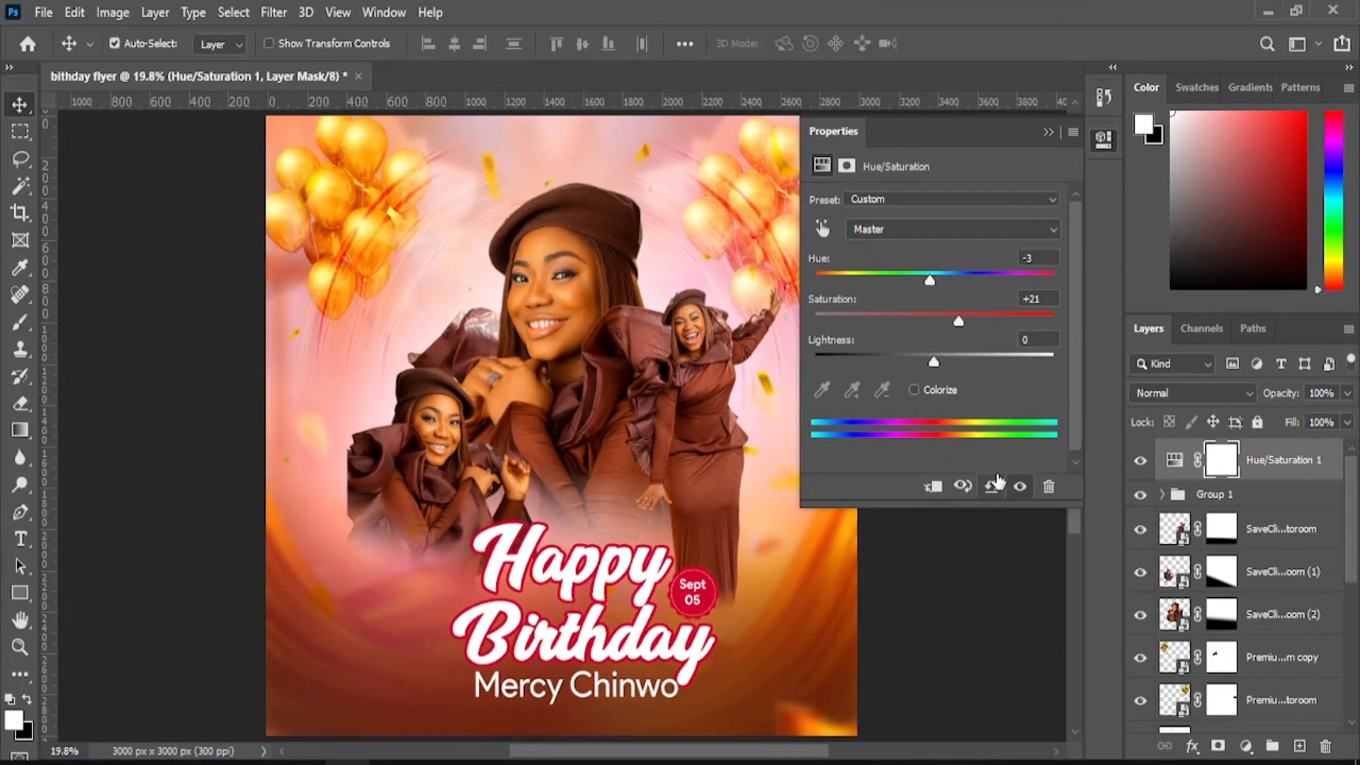
- Toggle the Hue/Saturation layer off and on to compare, then lower Hue to -6
click(1139, 462)
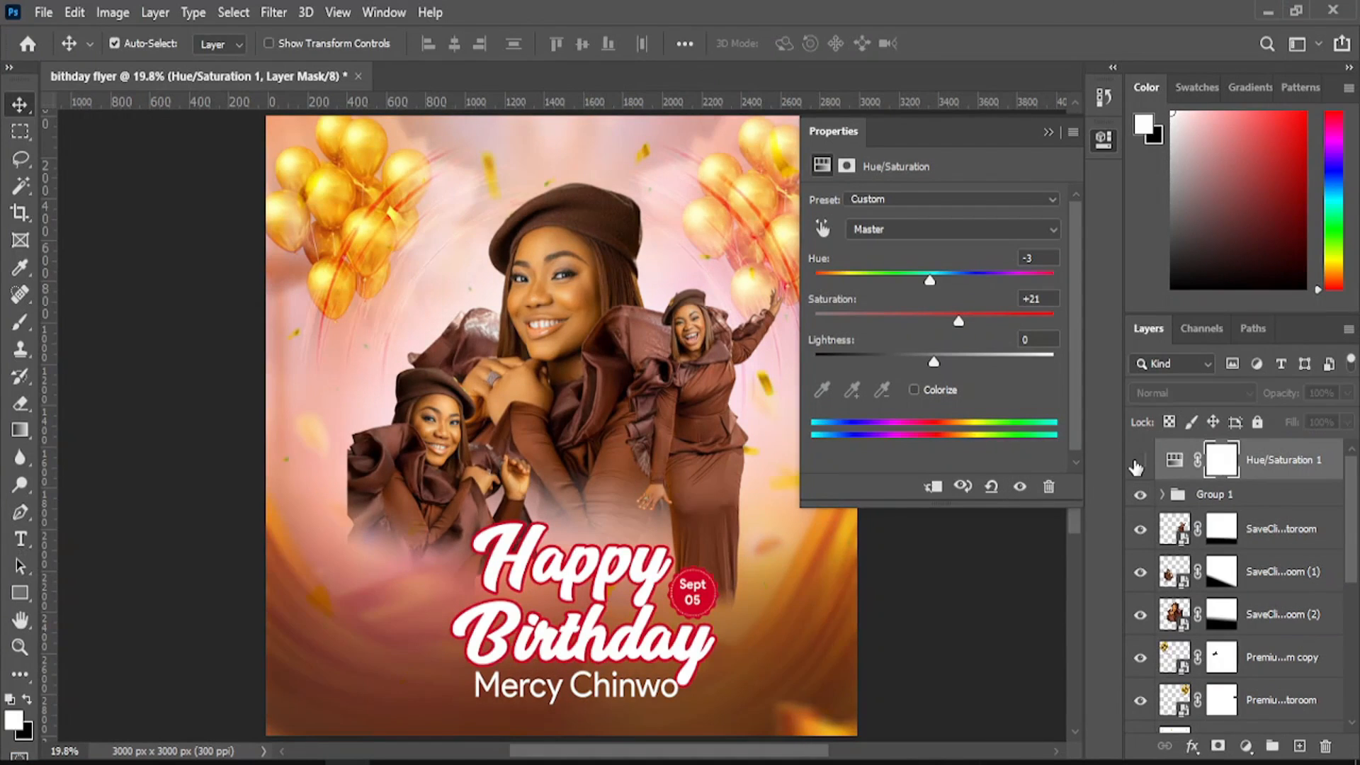
click(1138, 462)
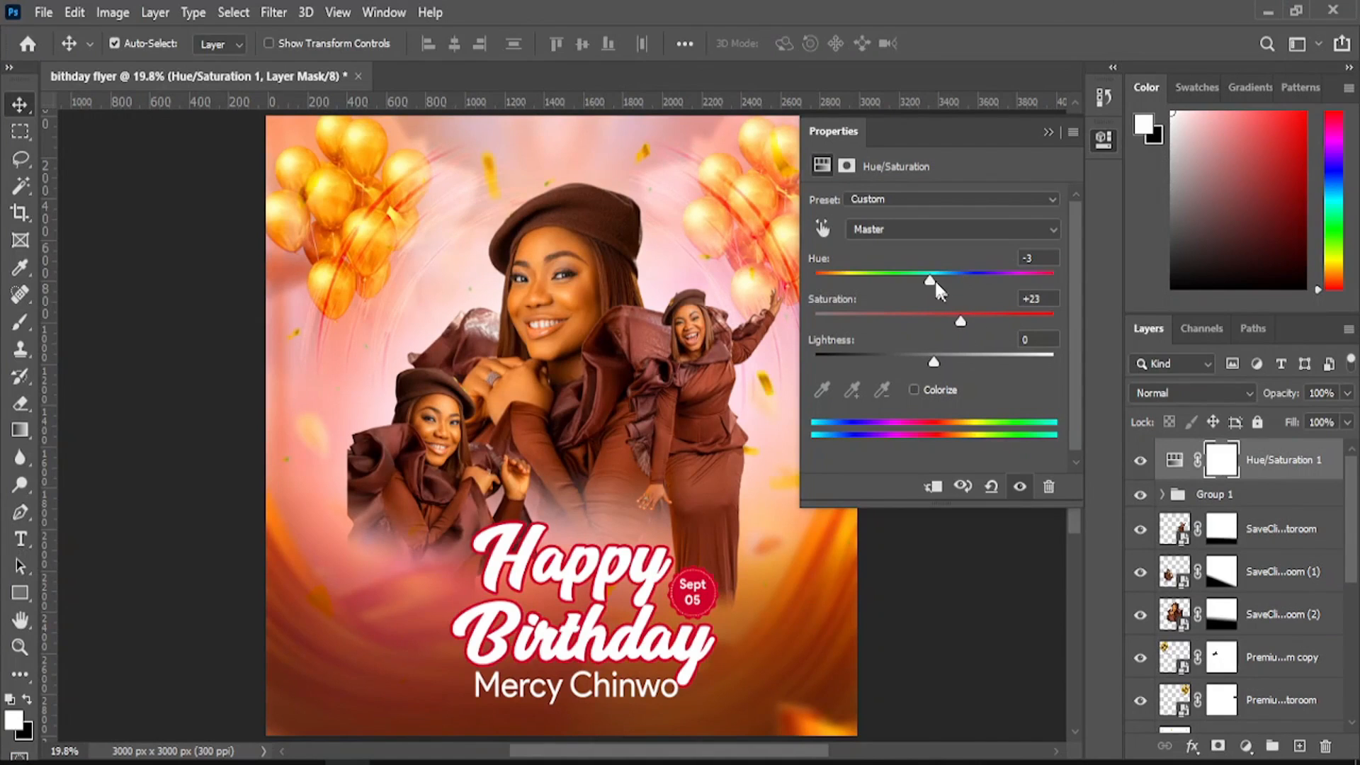
drag(929, 279, 928, 279)
- Close the Properties panel and recheck the flyer with the adjustment hidden and shown
click(1049, 132)
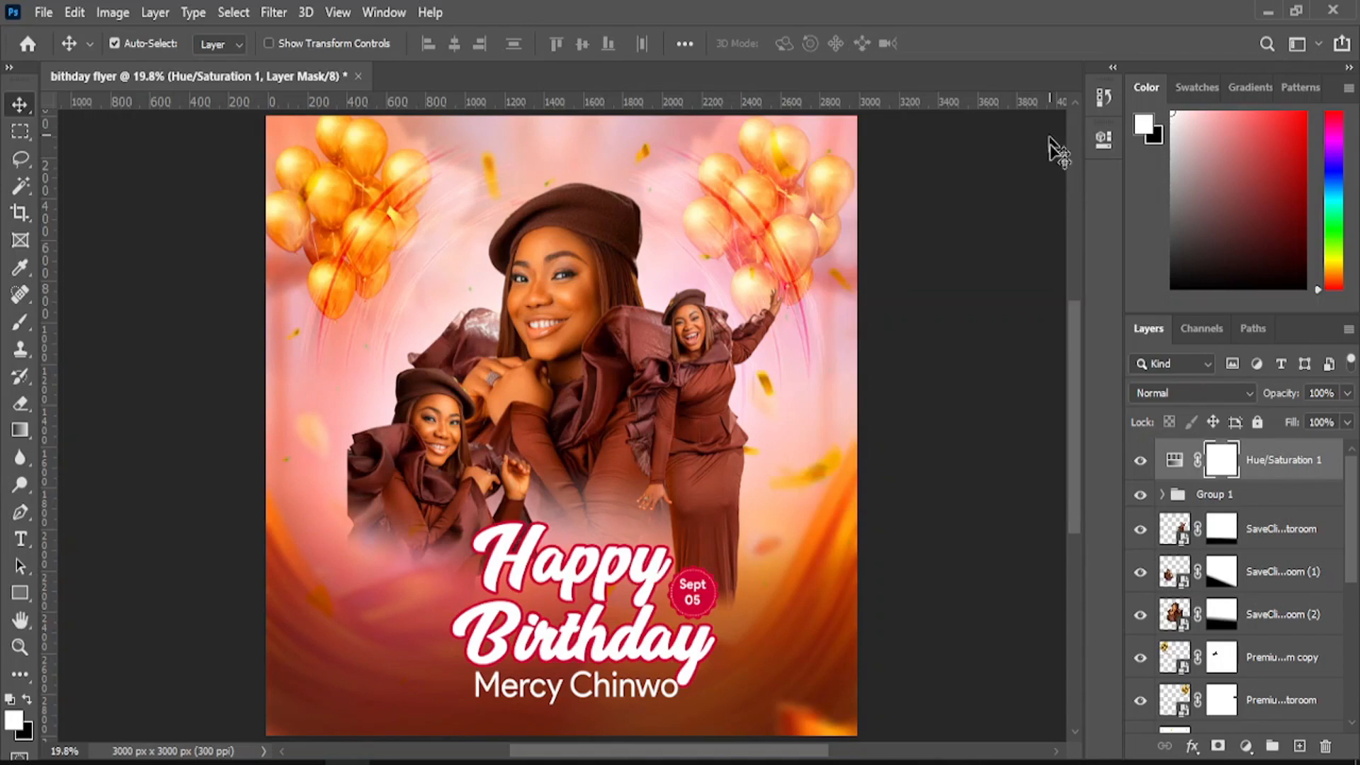
click(1139, 465)
click(1139, 465)
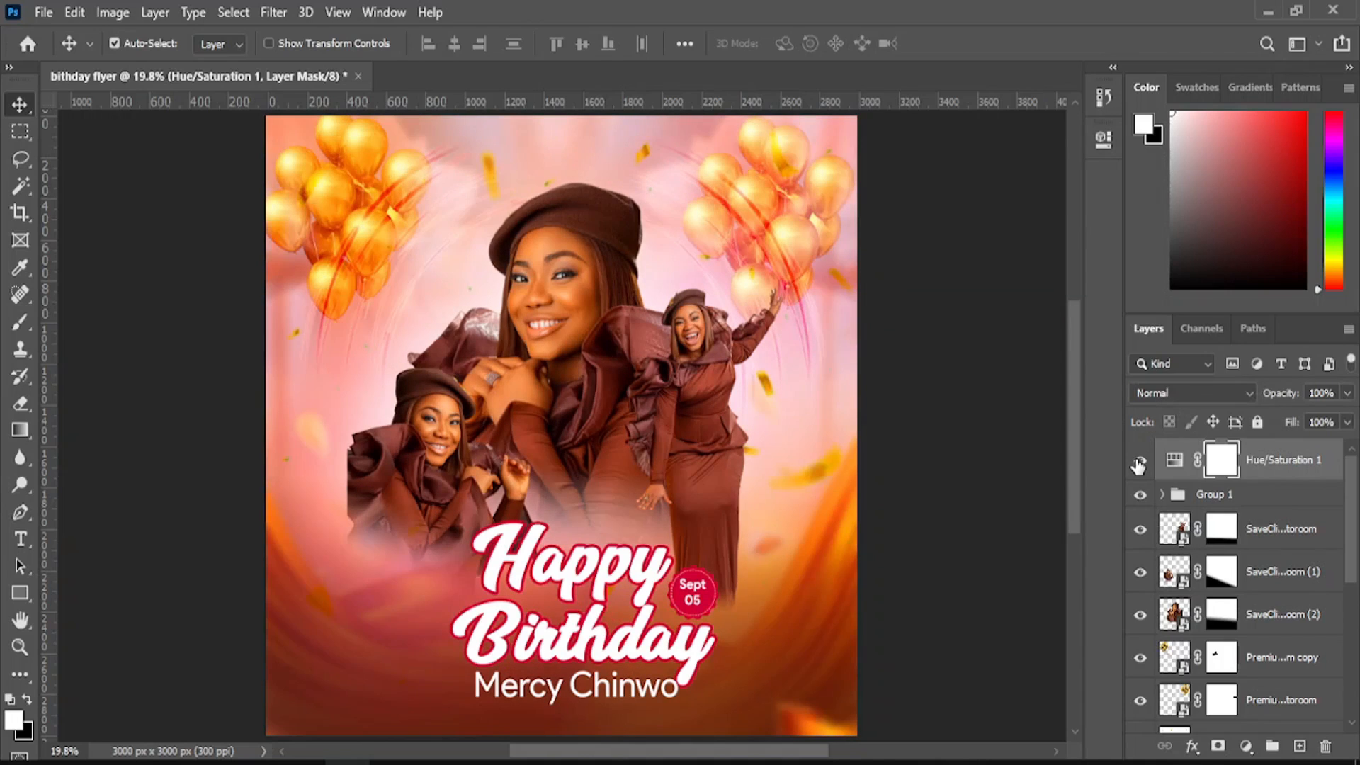